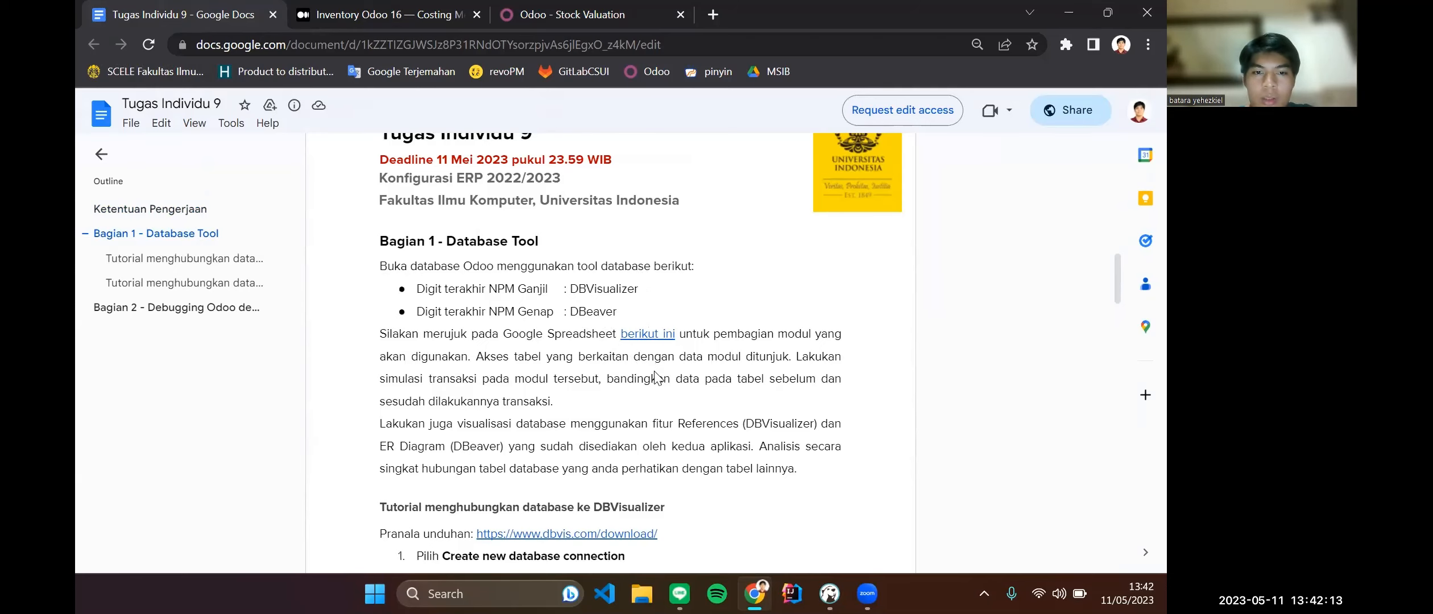
Read the assignment's Database Tool section down to the tutorial on connecting a database to DBeaver.
scroll(657, 377, down, 2)
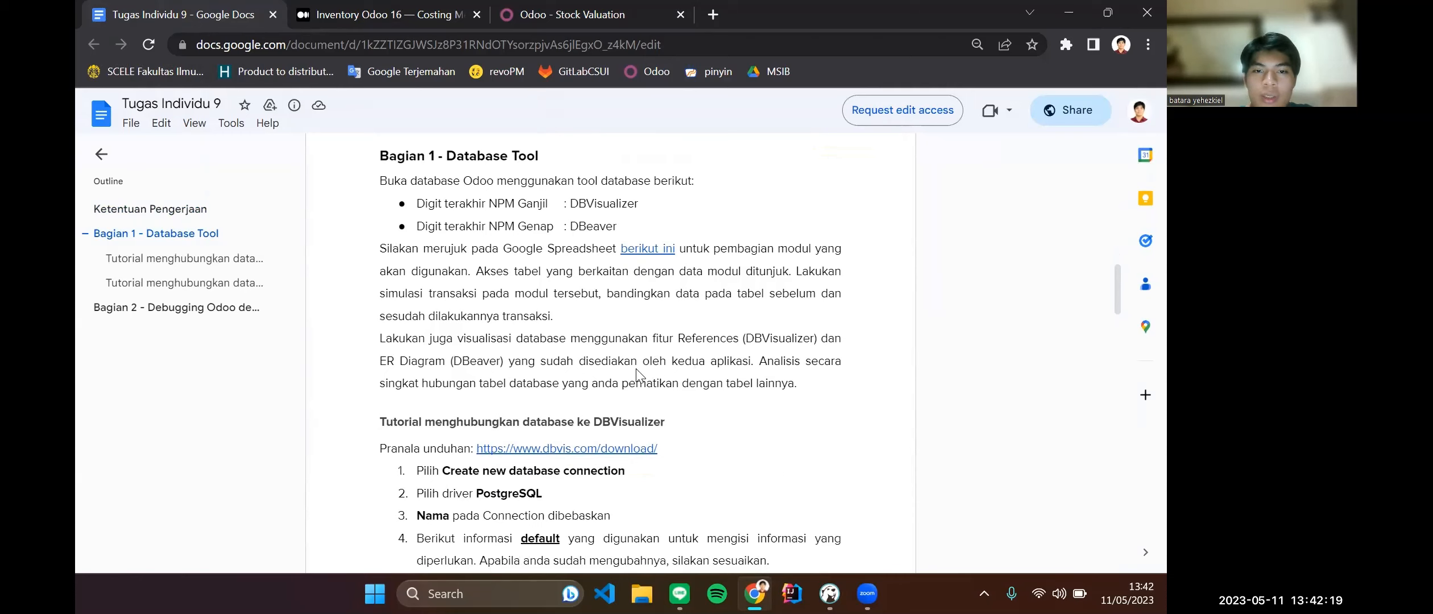
scroll(797, 377, down, 3)
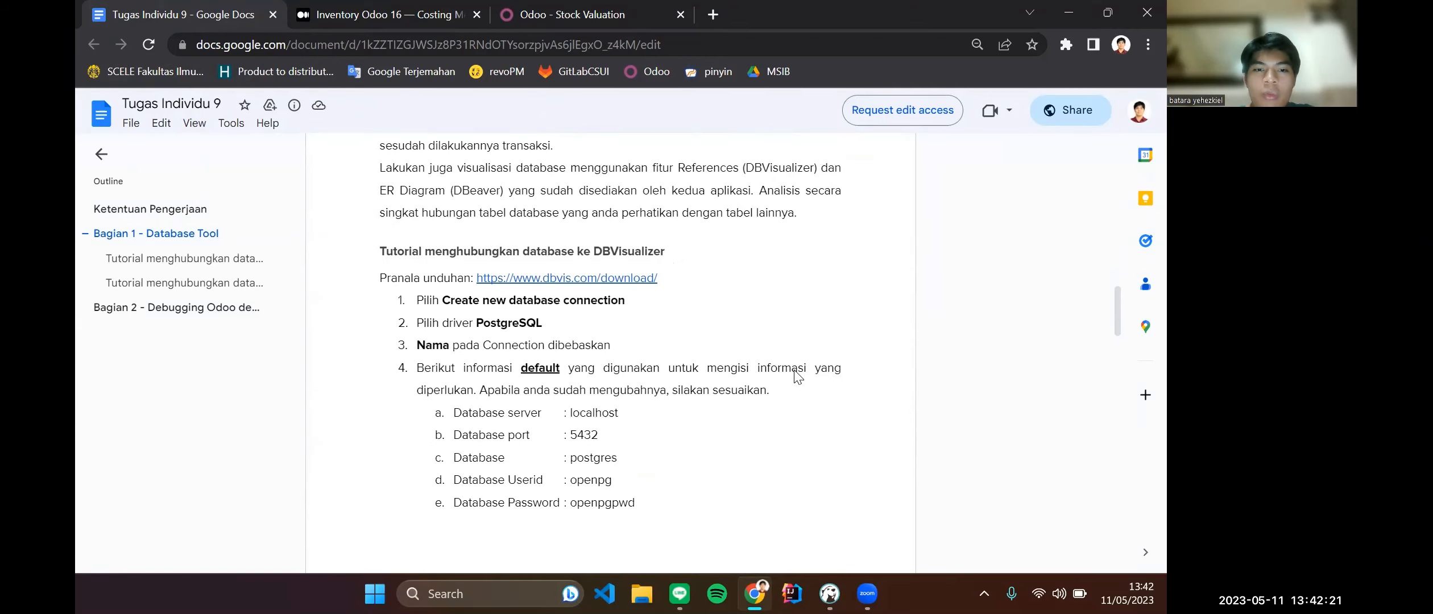
scroll(792, 373, down, 10)
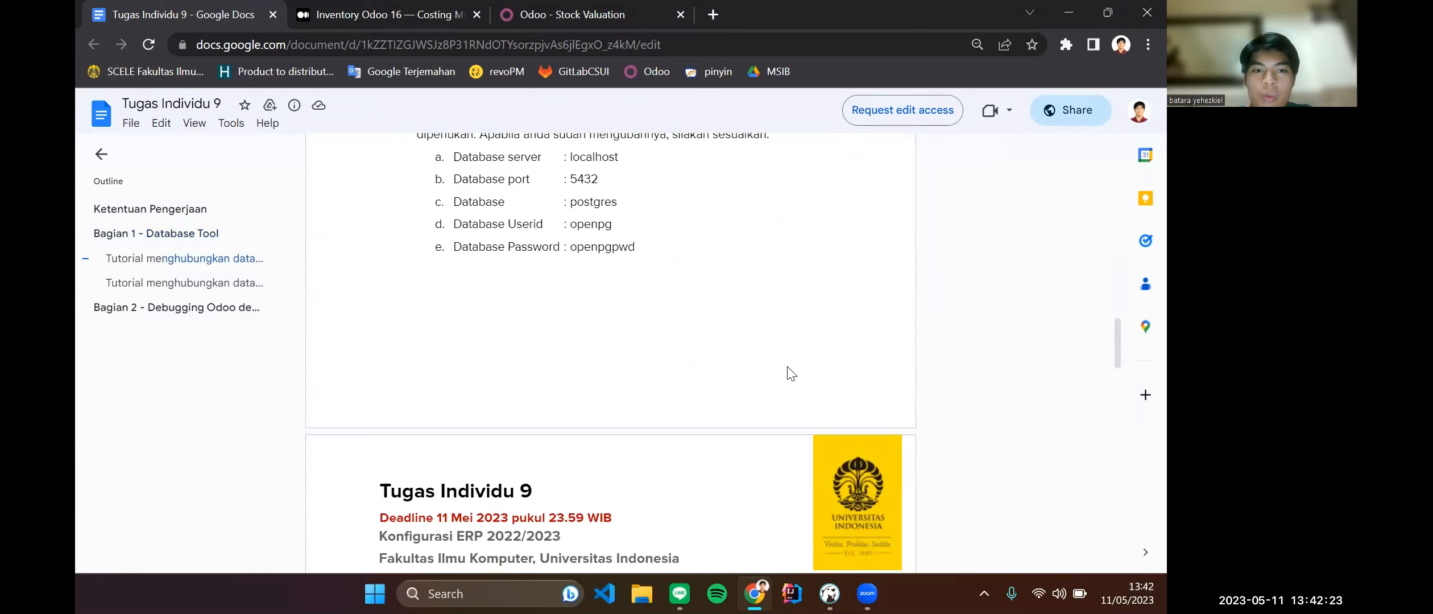
scroll(788, 373, down, 3)
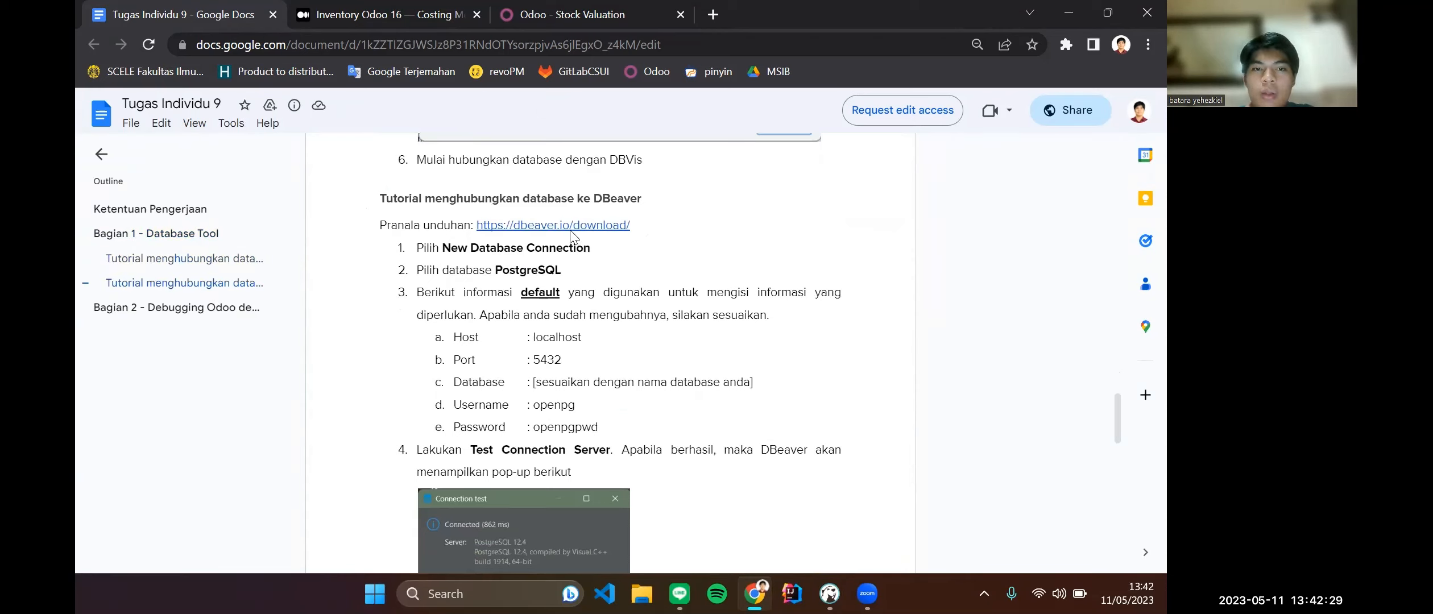
Follow the tutorial's DBeaver download link, view the Windows download options and close the page.
mouse_move(592, 228)
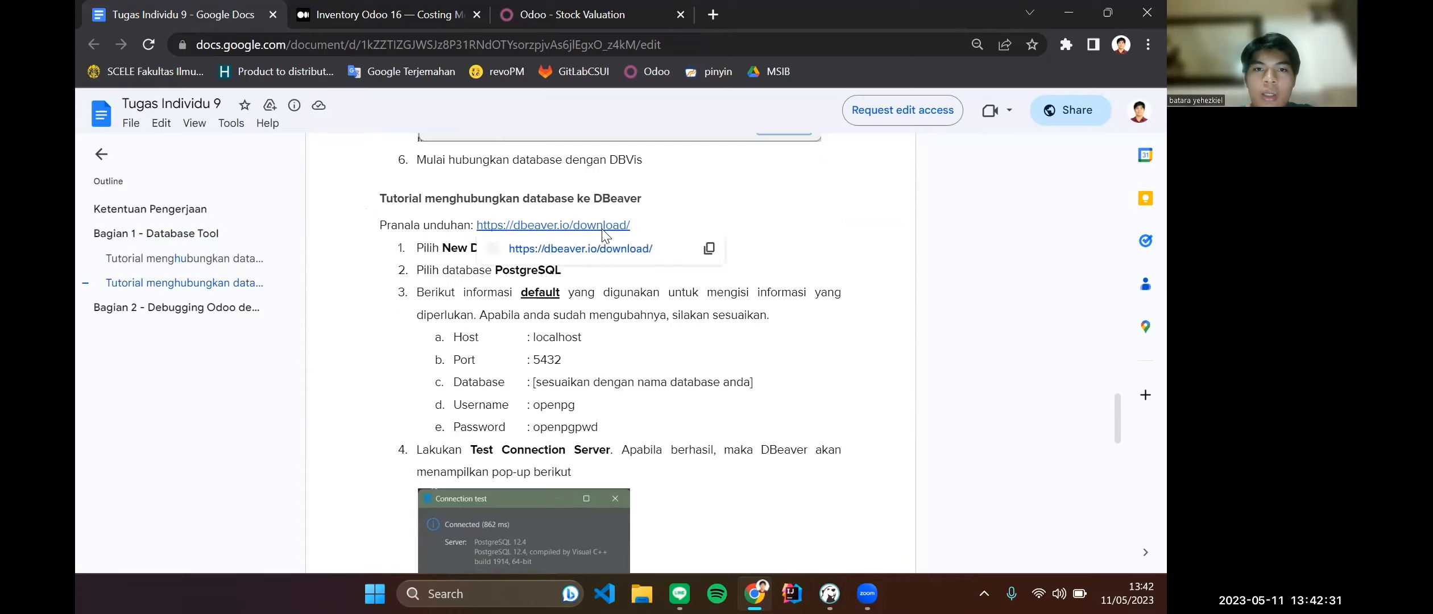
click(629, 259)
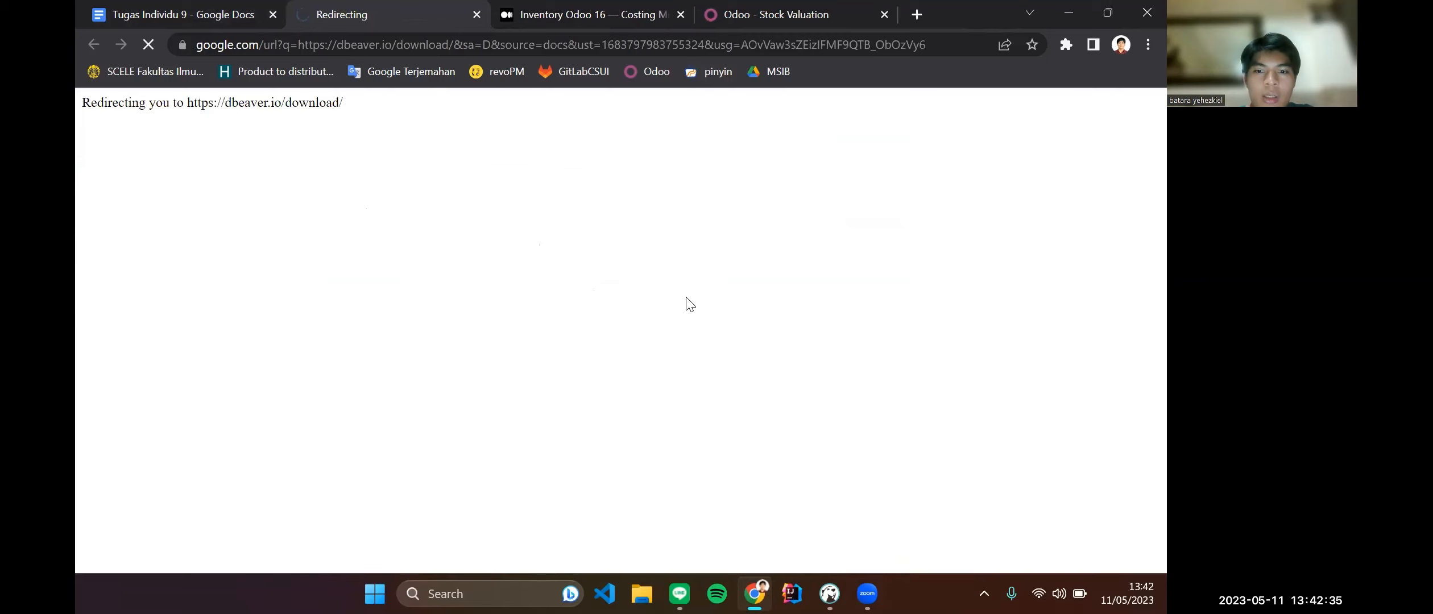
scroll(472, 384, down, 4)
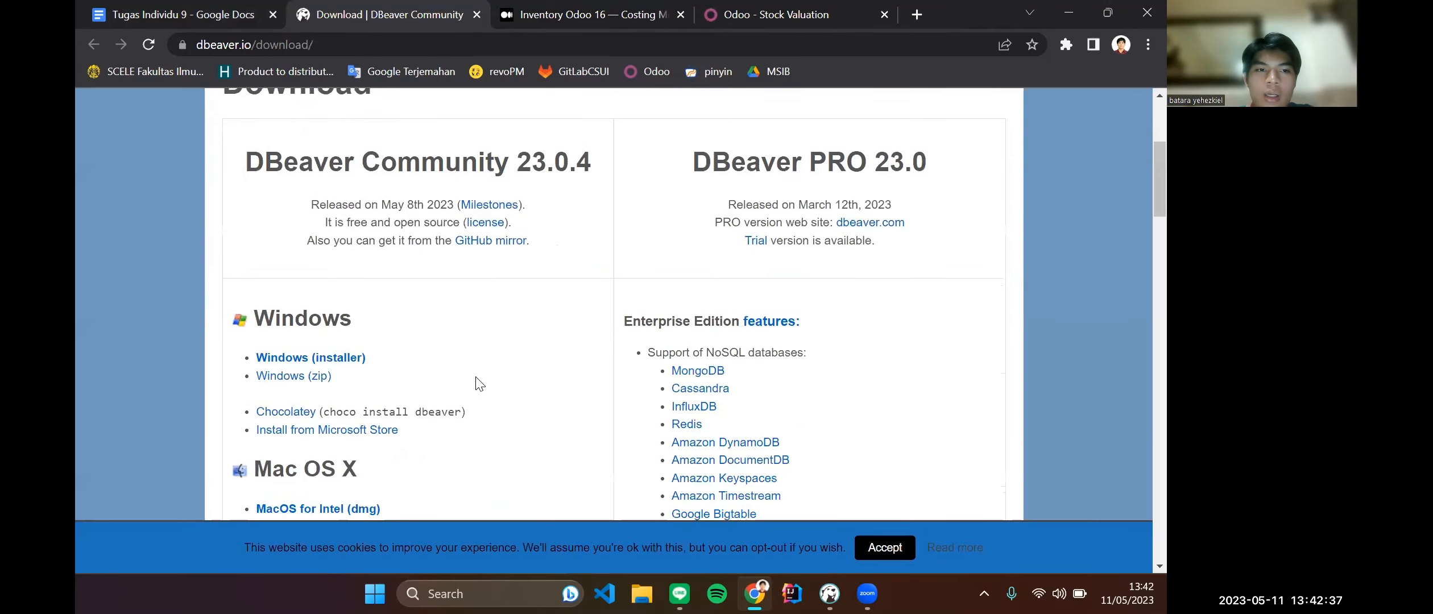
click(477, 15)
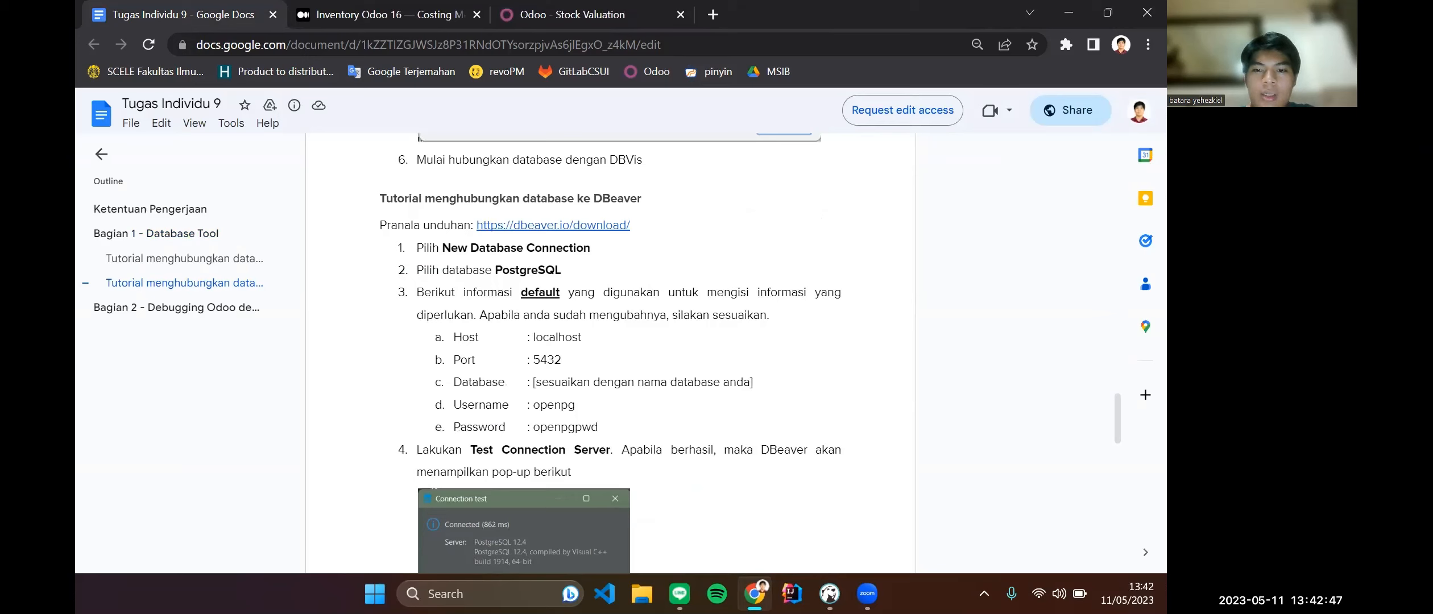
Switch to DBeaver to look through the public schema's table list, and return to the assignment in Chrome.
click(830, 593)
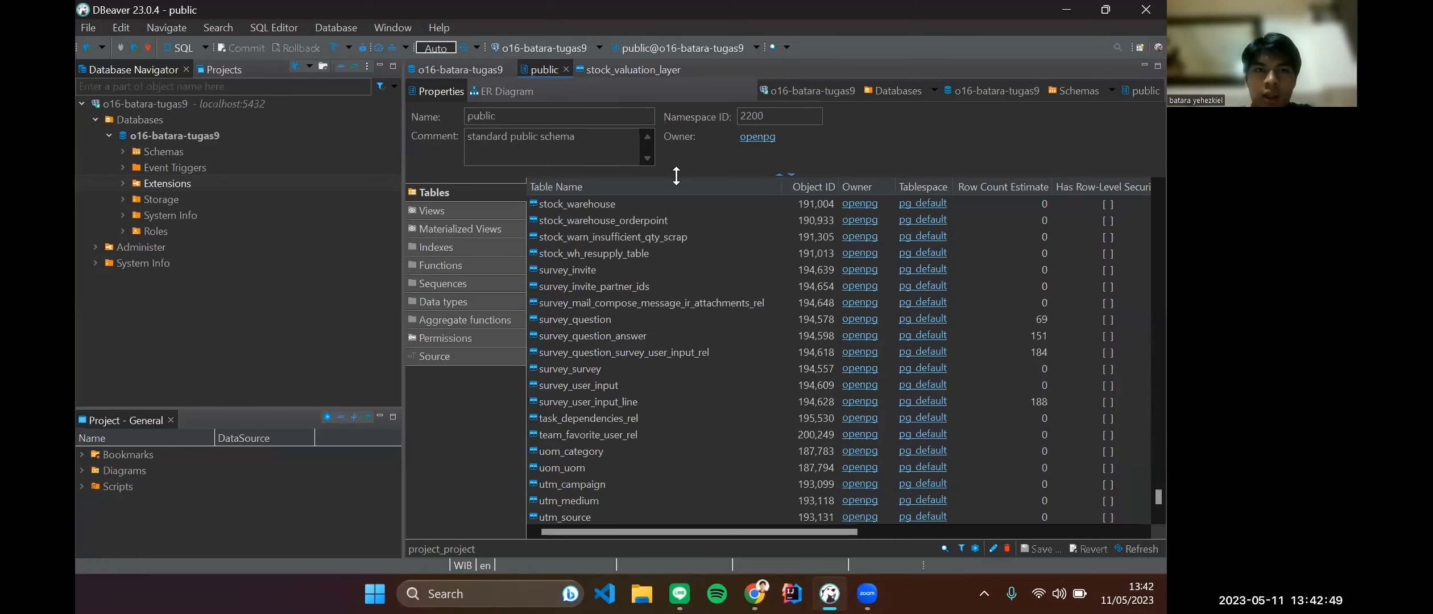
scroll(694, 230, up, 6)
click(754, 594)
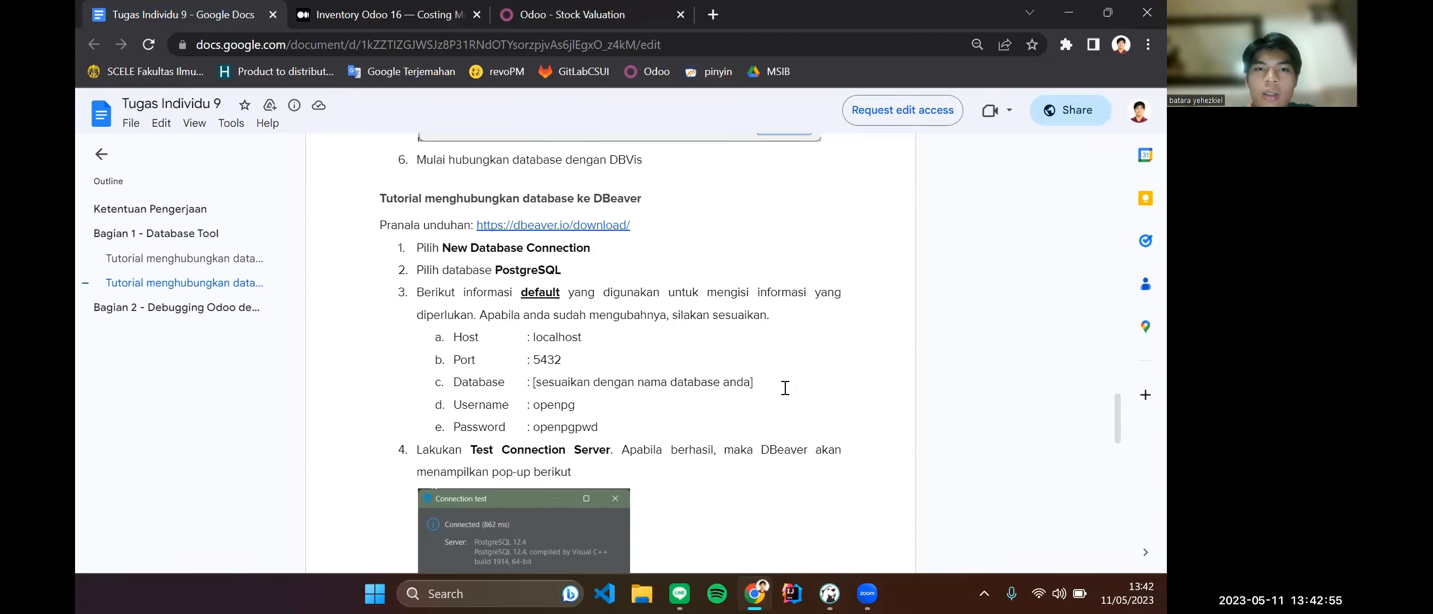
In DBeaver, start a new PostgreSQL database connection and bring up its main connection settings.
click(829, 594)
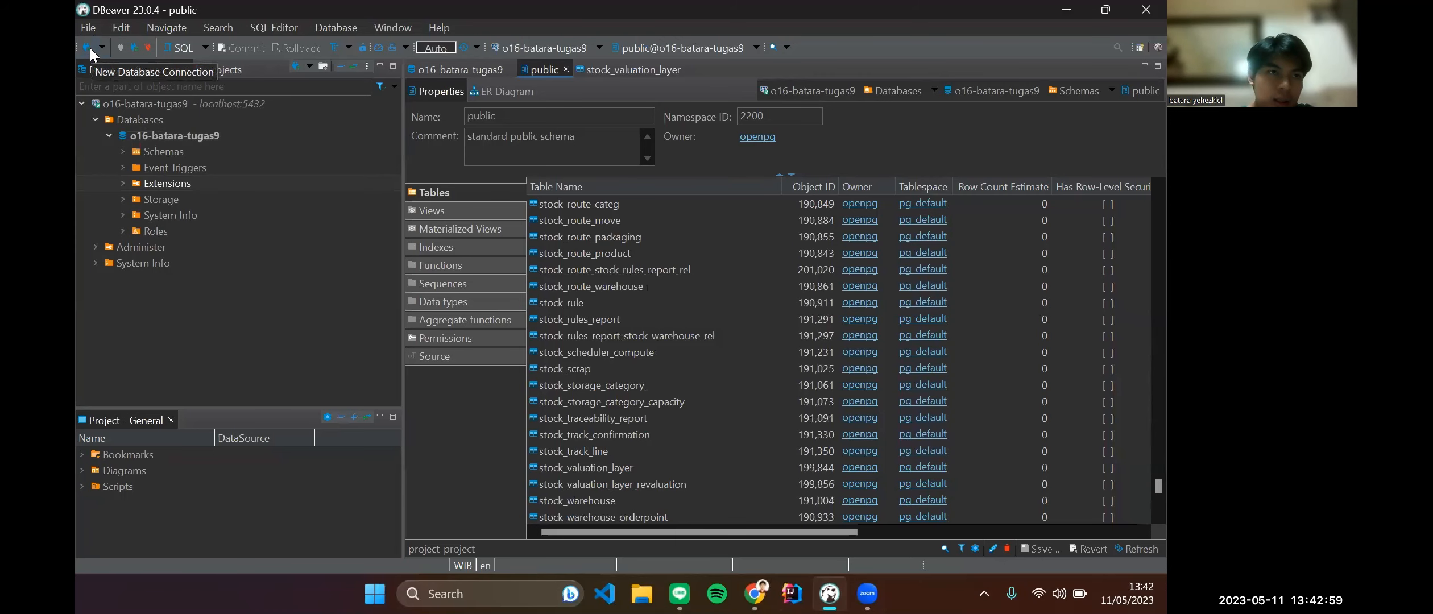
click(90, 48)
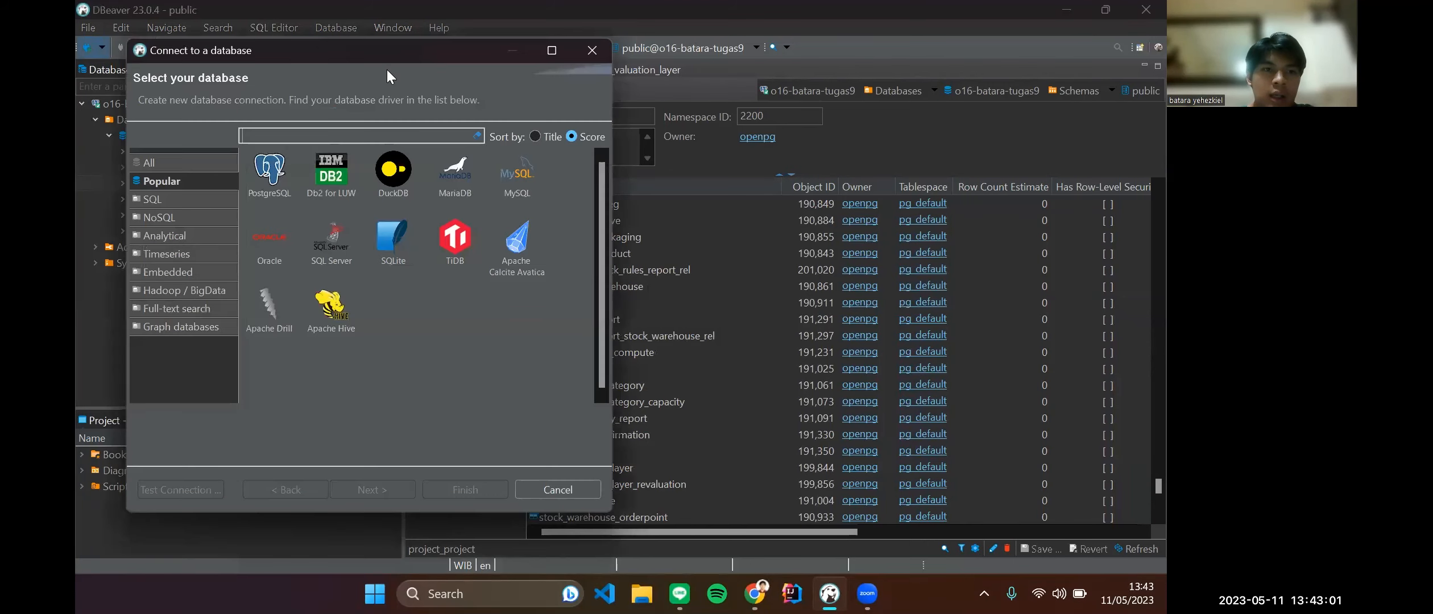
click(273, 191)
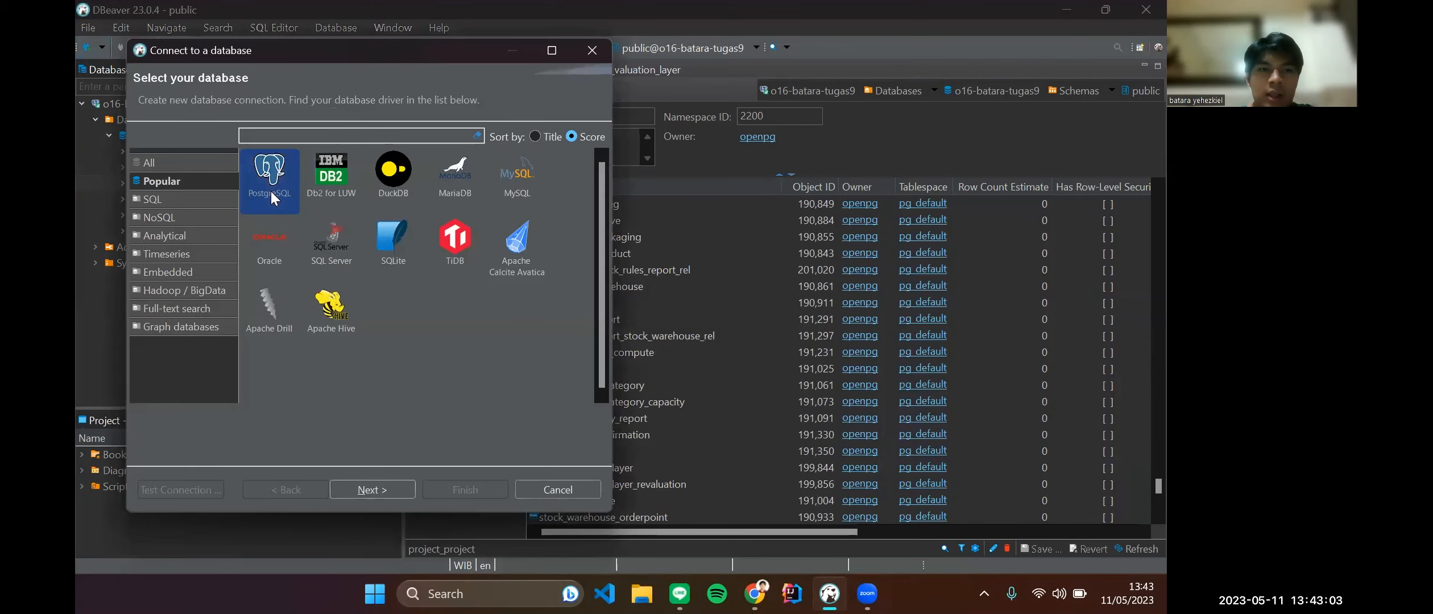
click(386, 490)
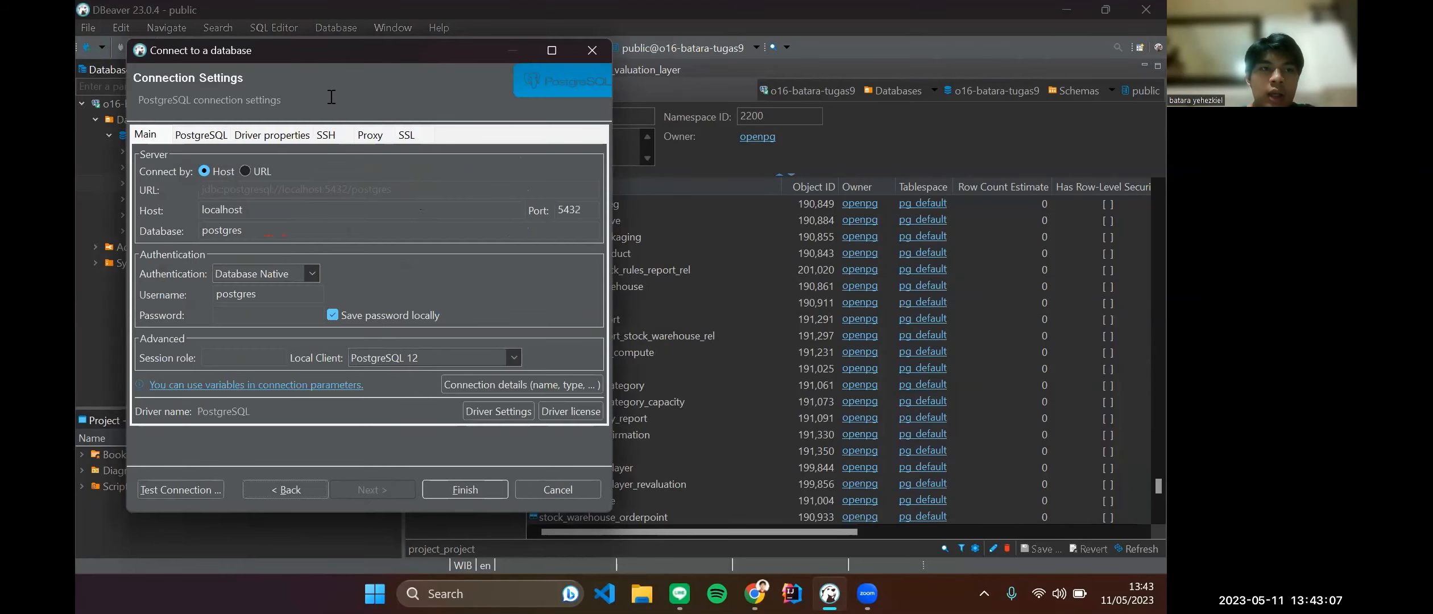
drag(345, 50, 660, 59)
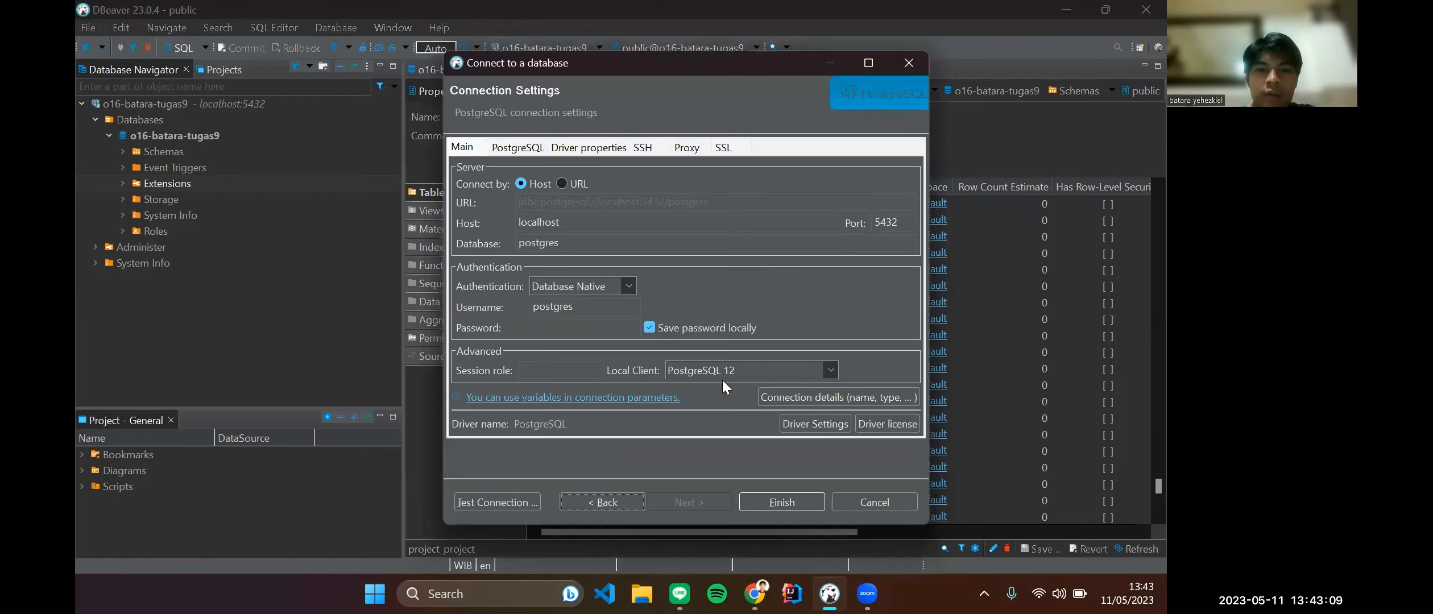
Switch to the assignment in Chrome and review the default host, port, database, username and password entries for the DBeaver connection.
click(754, 594)
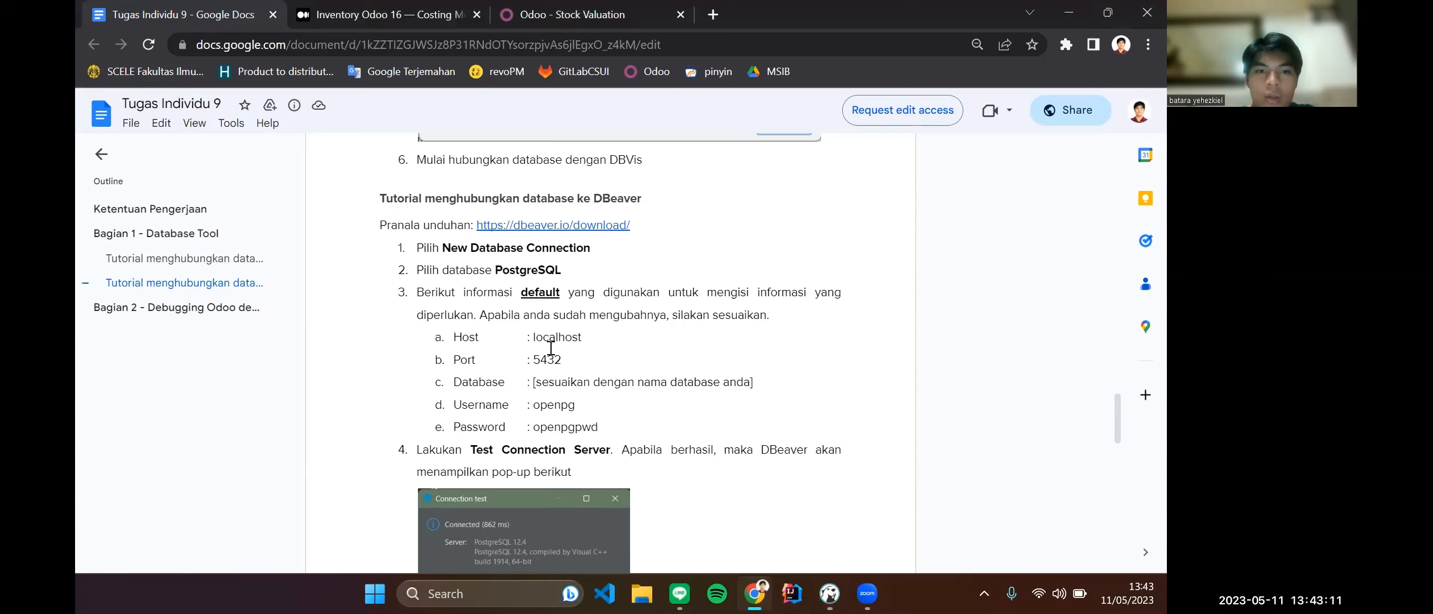
scroll(535, 337, down, 1)
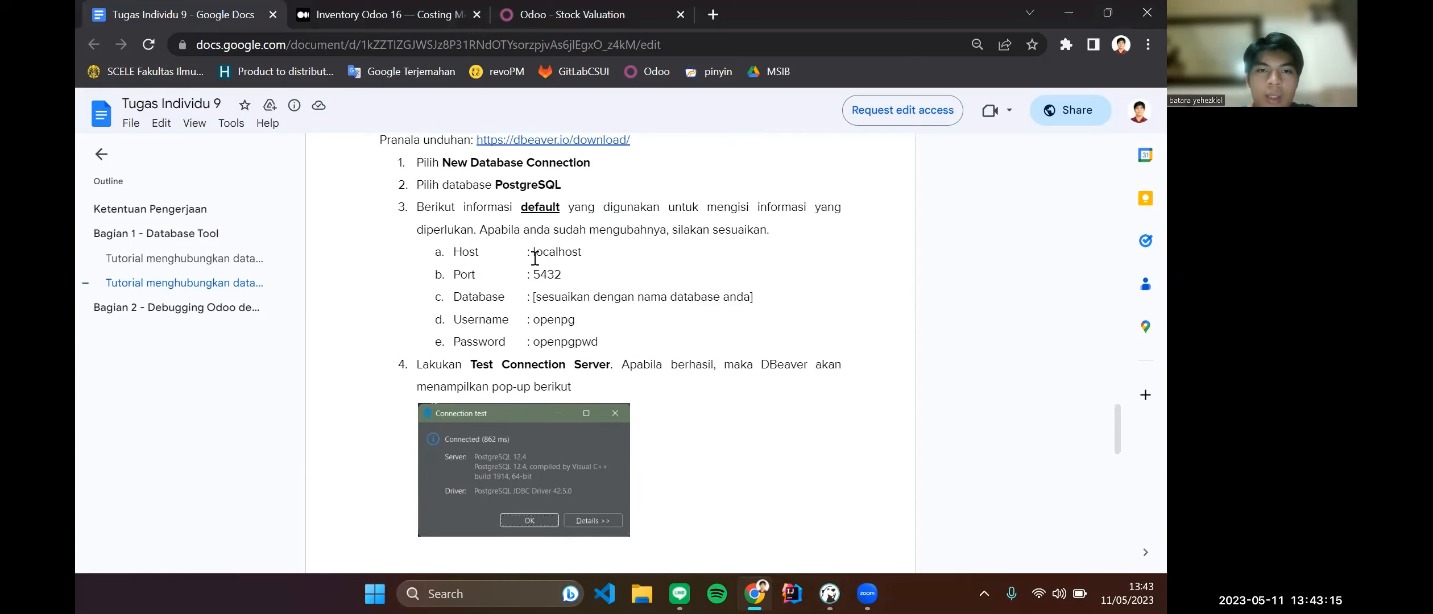
drag(535, 252, 594, 254)
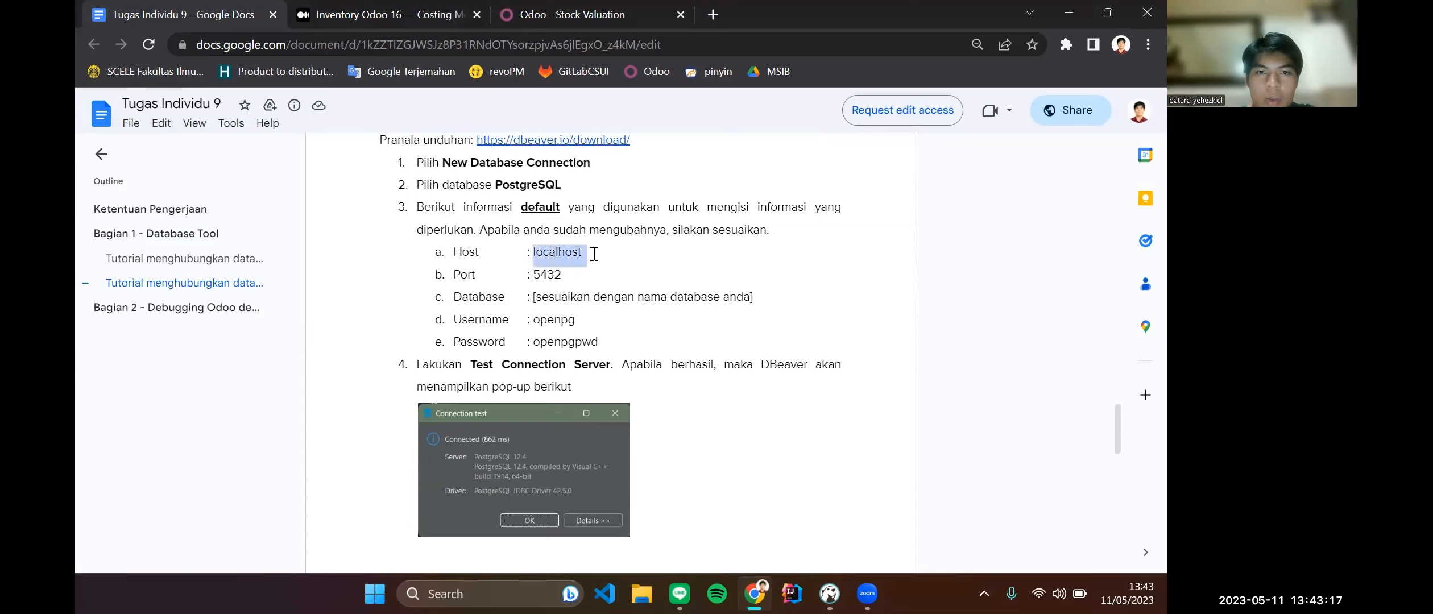
click(543, 281)
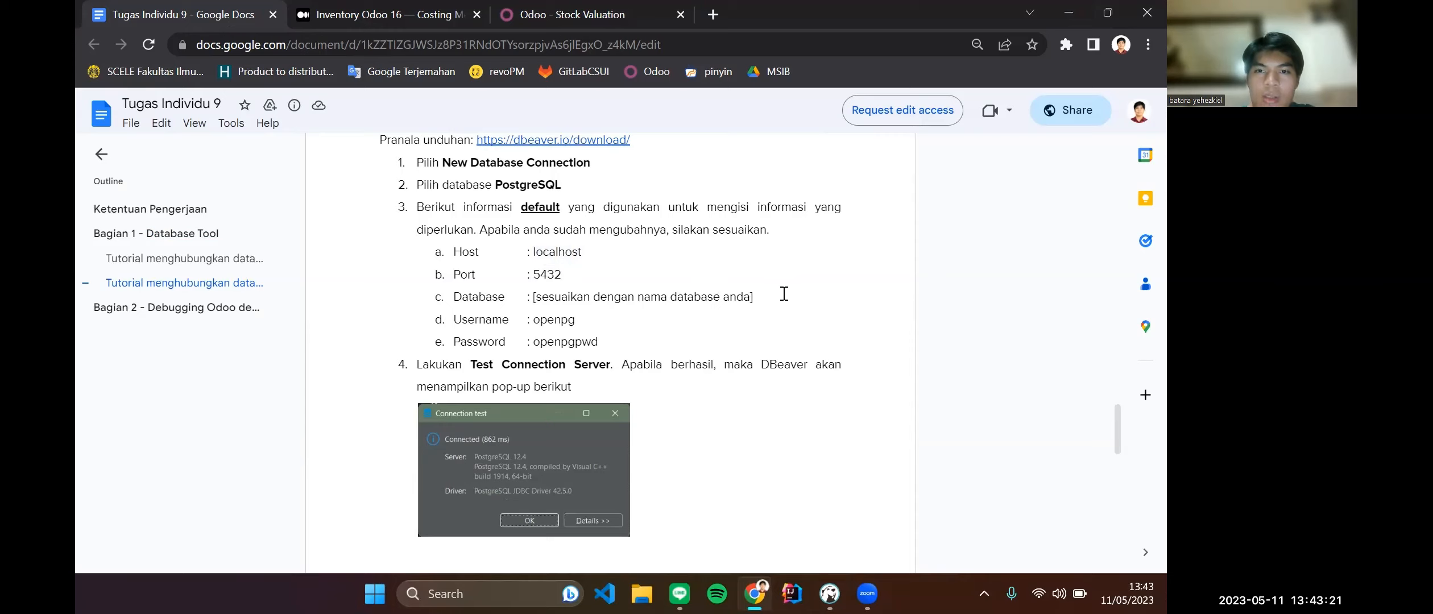
drag(780, 295, 533, 341)
click(574, 304)
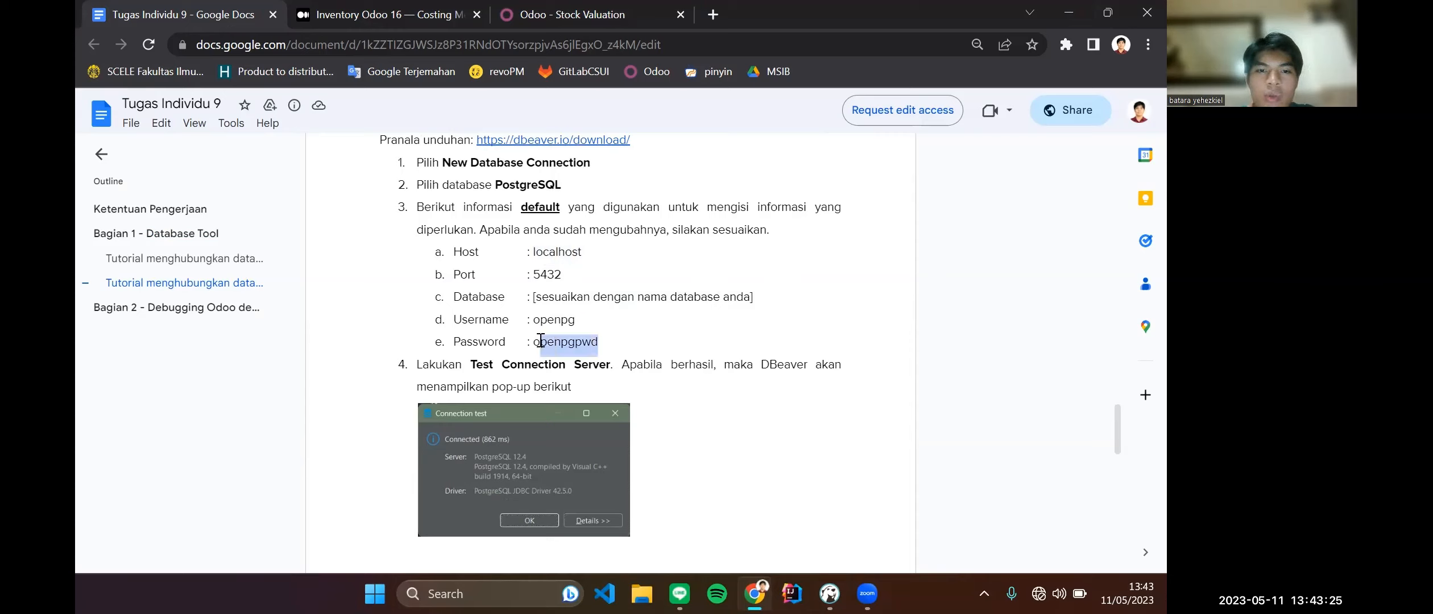
click(608, 340)
scroll(571, 327, down, 1)
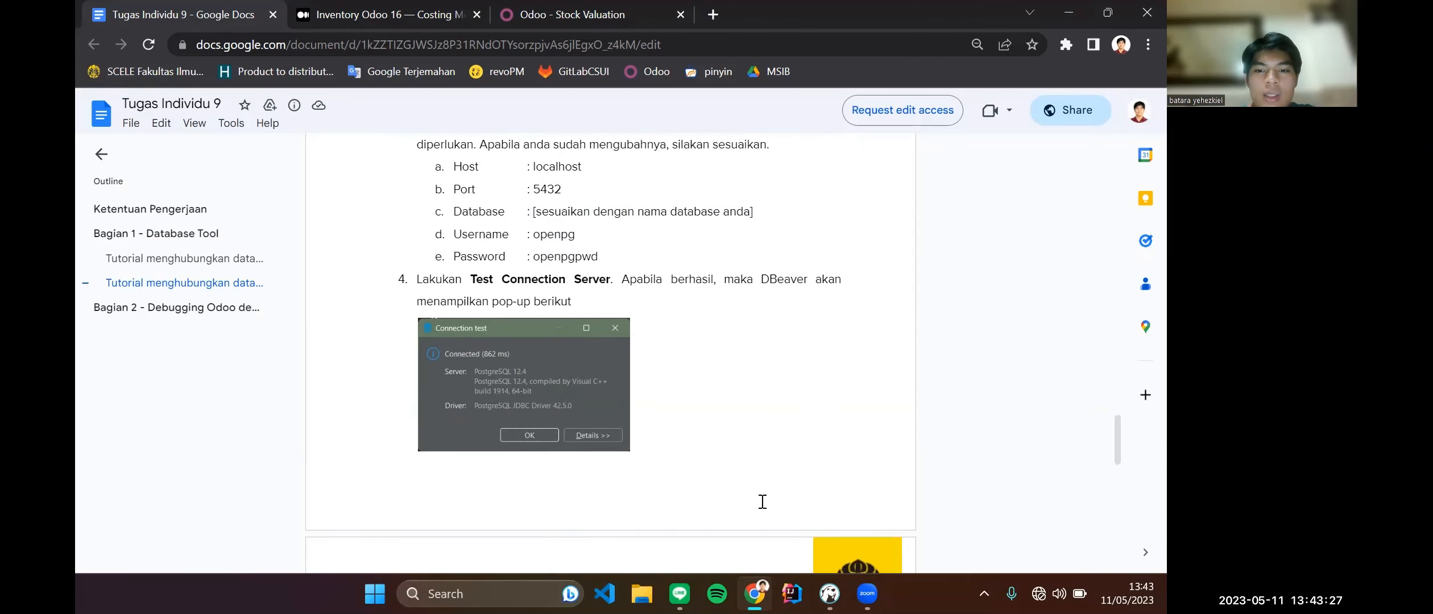
Check DBeaver's open connection settings, and review the assignment's connection test and final connection step.
click(829, 594)
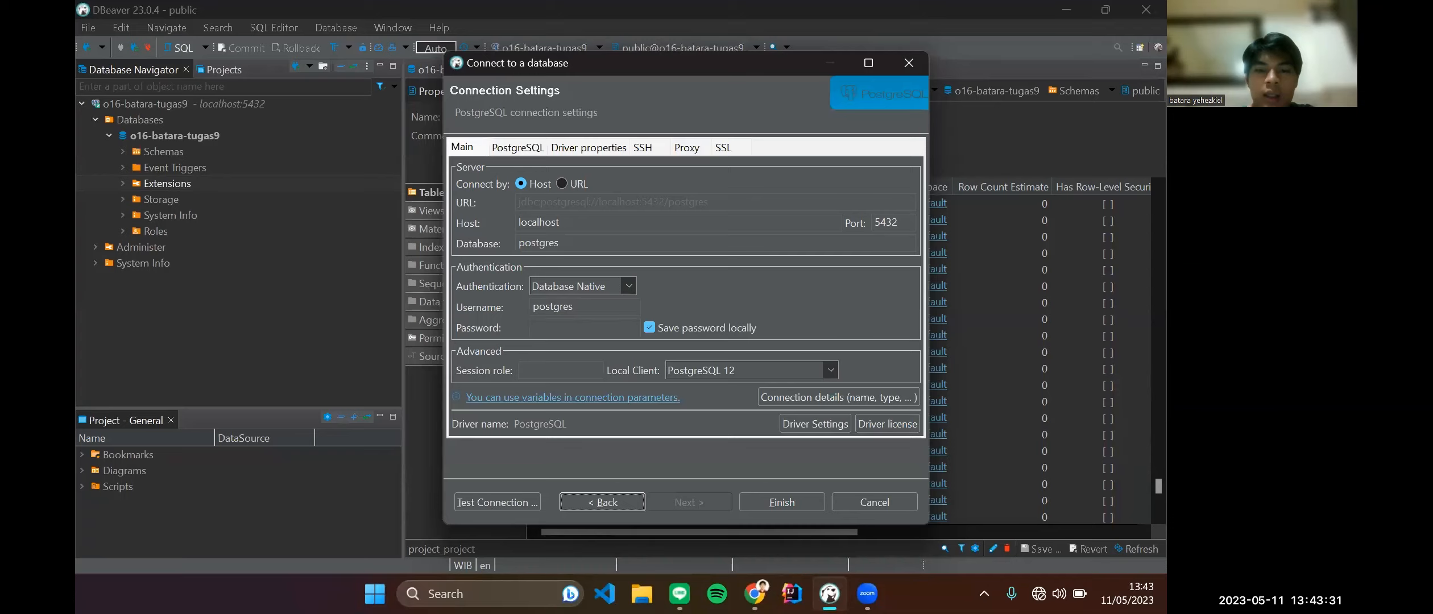
click(755, 593)
scroll(600, 442, down, 5)
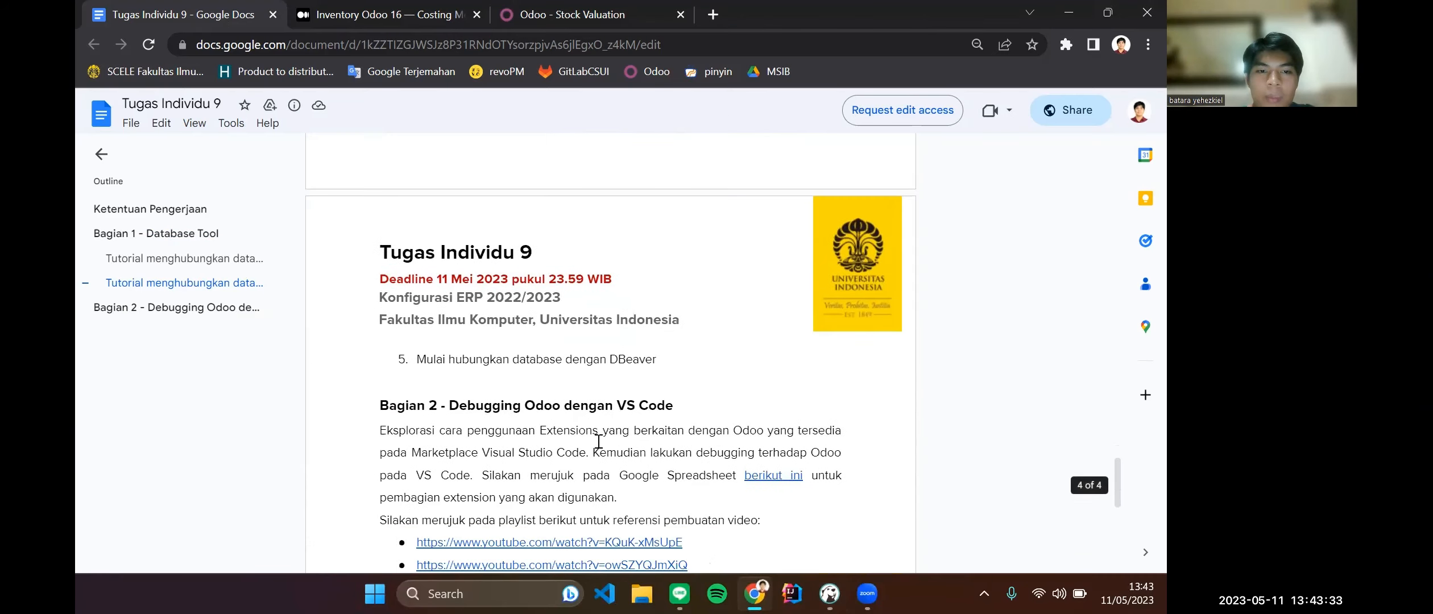
scroll(602, 441, up, 1)
scroll(602, 442, up, 5)
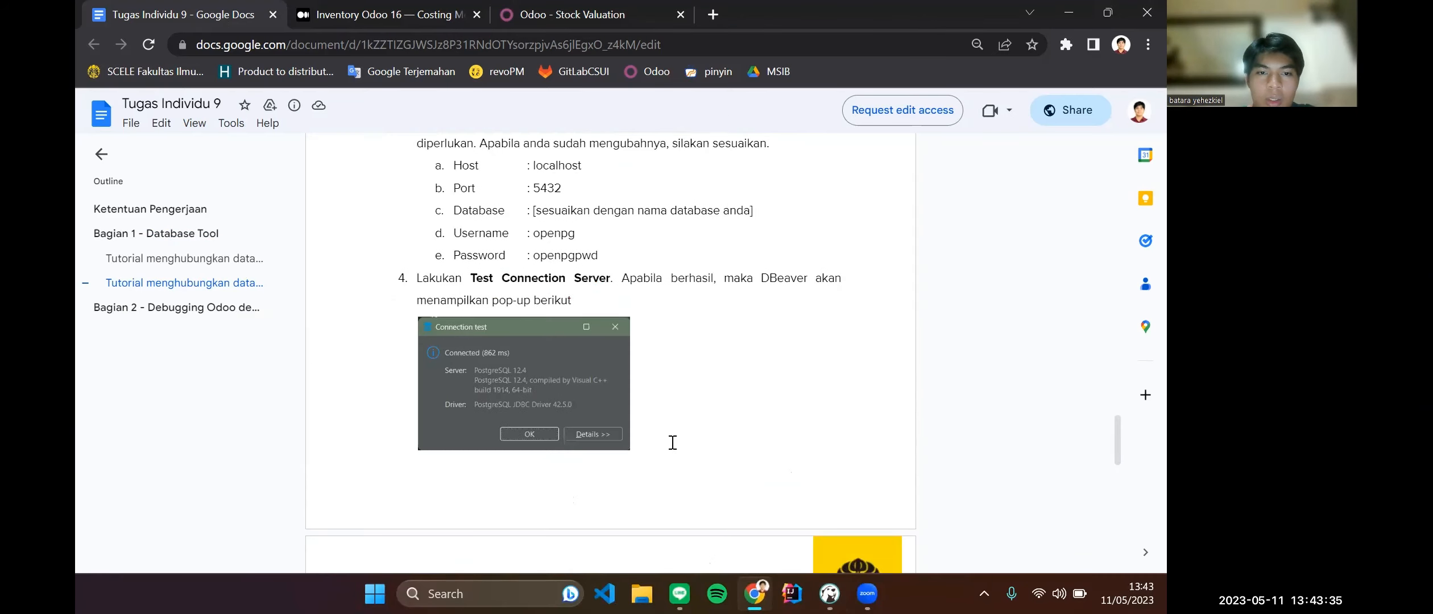
scroll(672, 443, down, 4)
scroll(672, 442, down, 1)
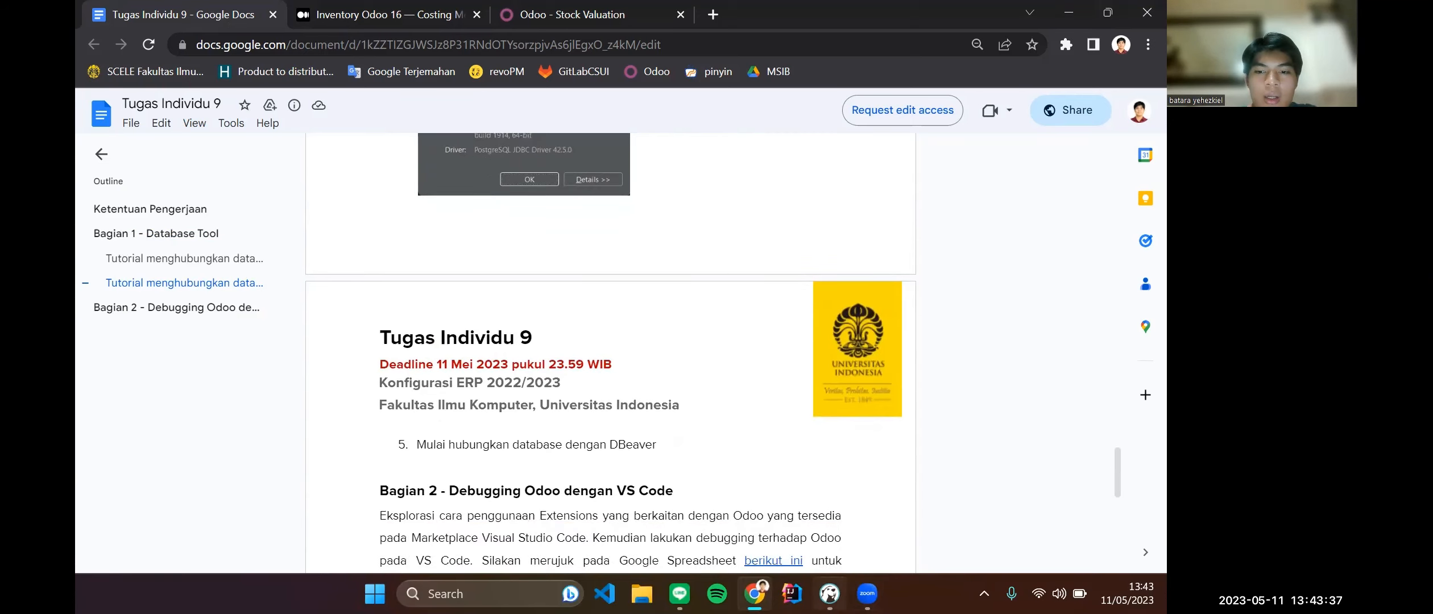
Return to DBeaver, discard the new connection and select the existing Odoo database in the database tree.
click(829, 593)
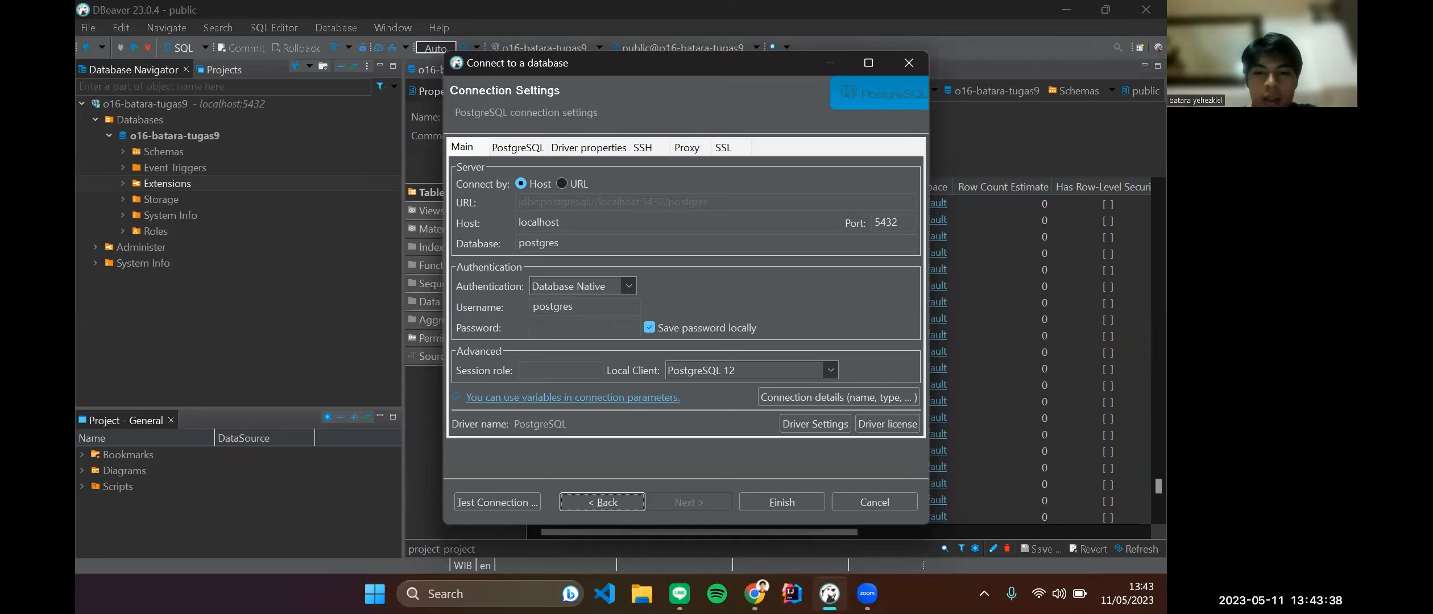
click(908, 63)
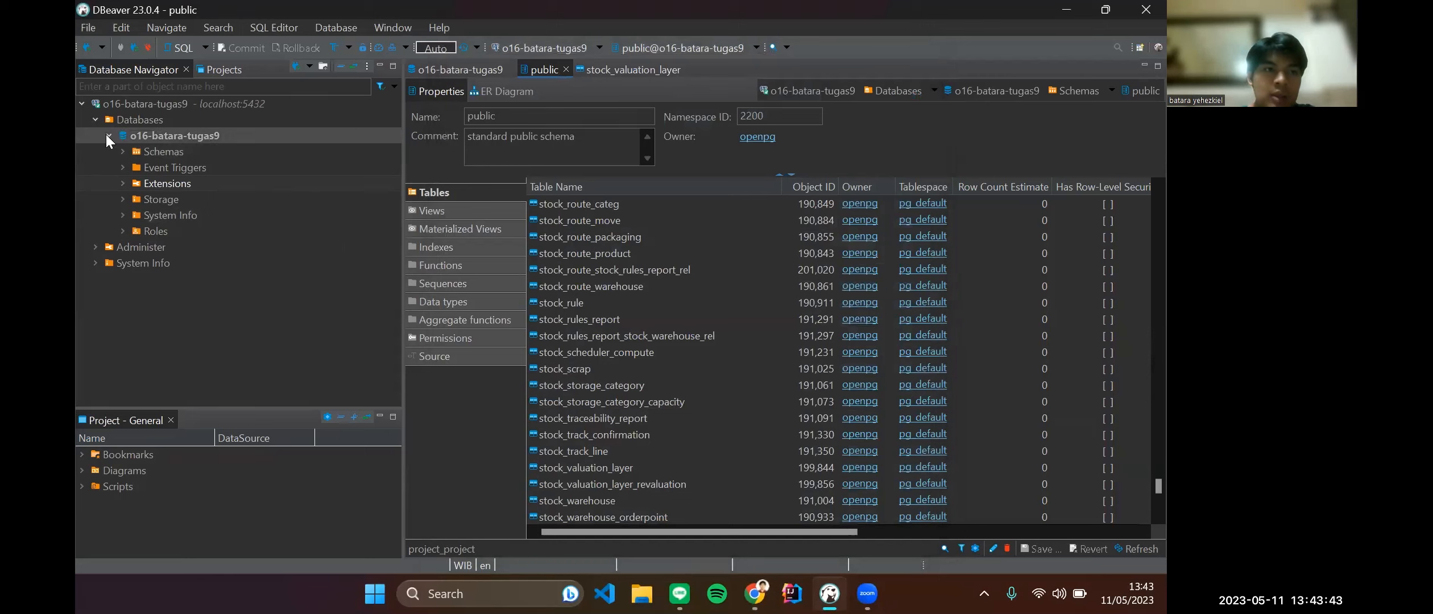
click(107, 139)
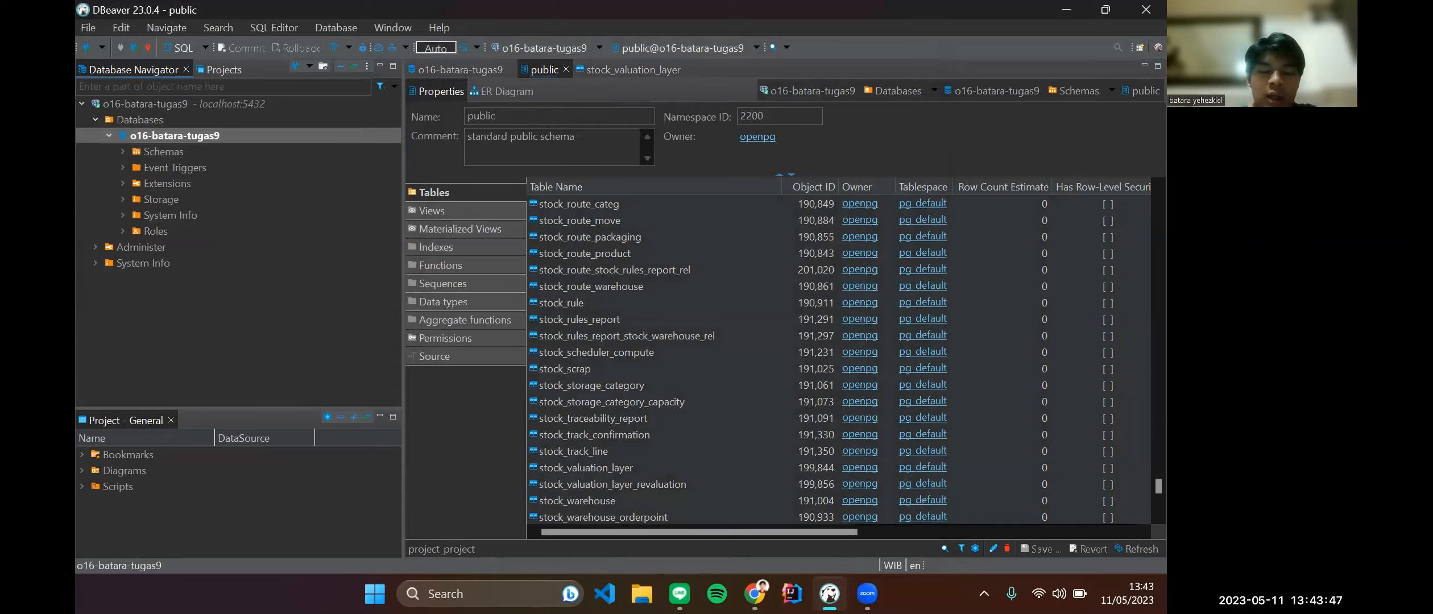
Switch to the assignment in Chrome and revisit the DBeaver tutorial from the connection parameters to the connection test example.
click(754, 594)
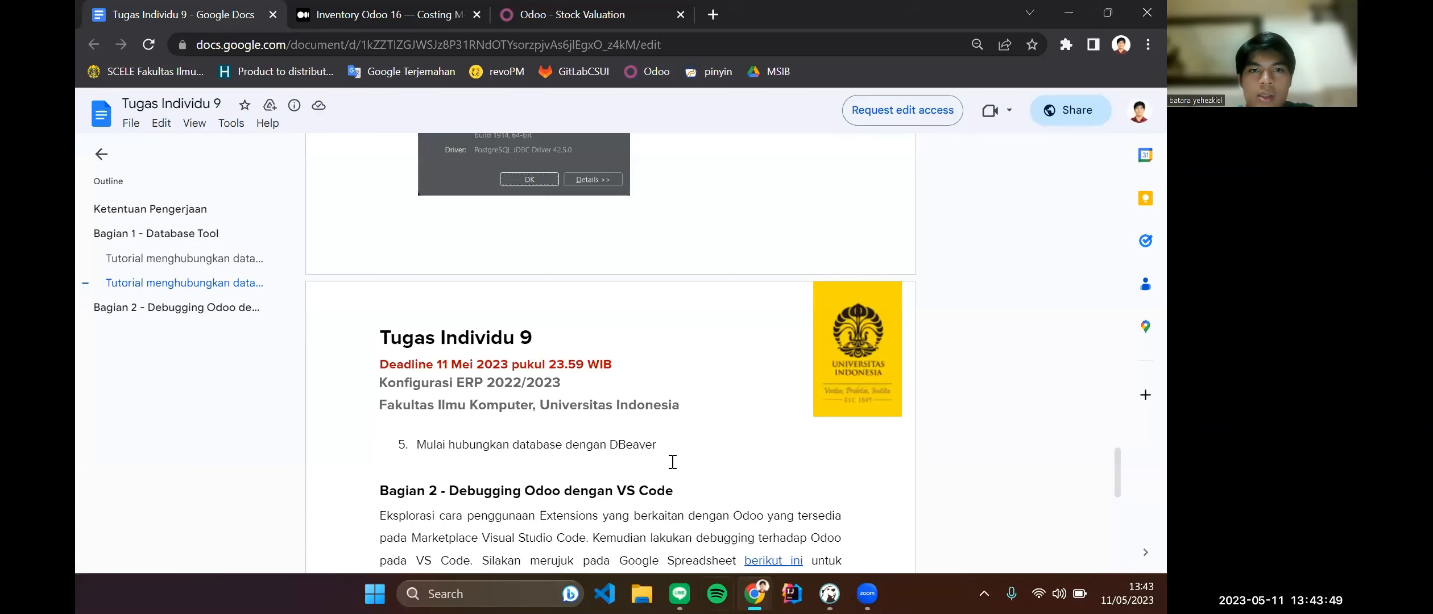
scroll(672, 461, up, 7)
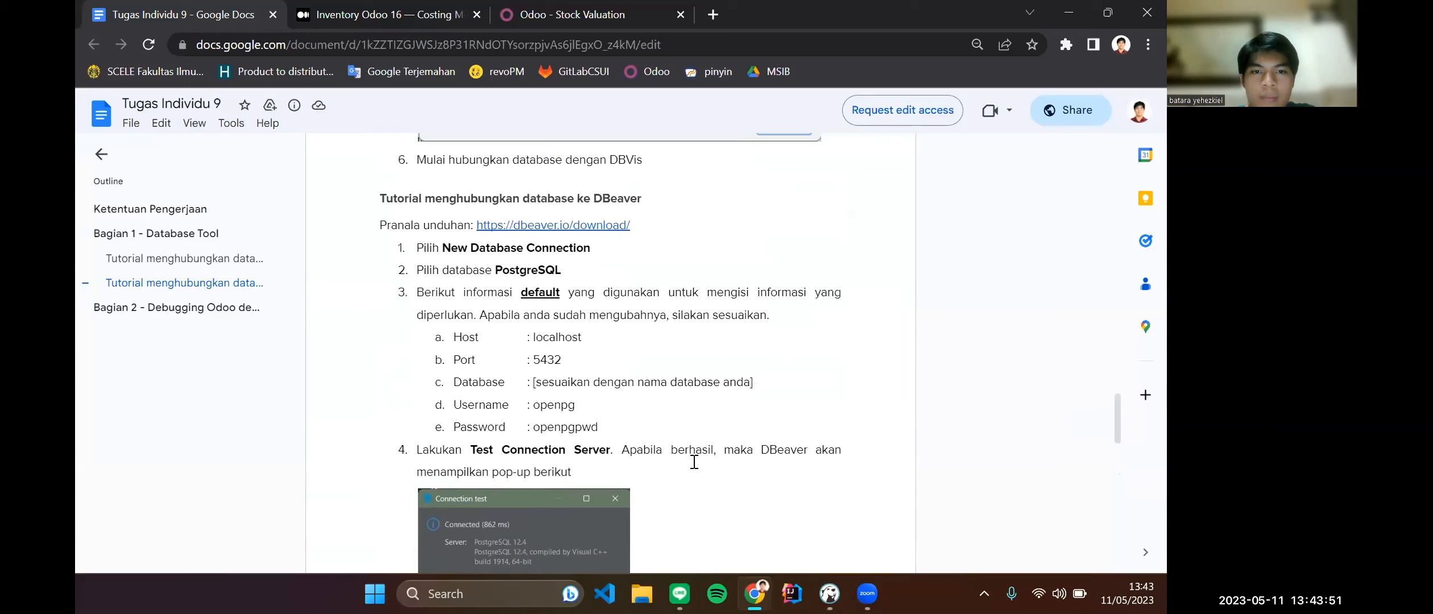
scroll(694, 463, down, 2)
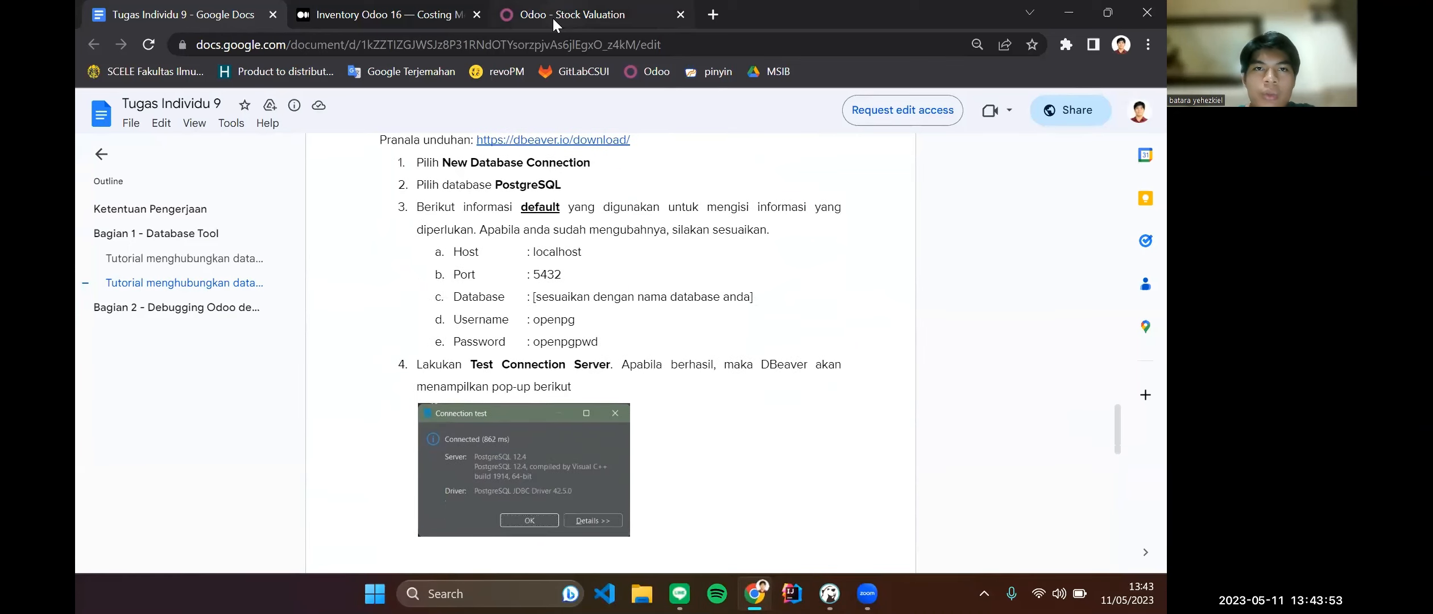
View Odoo's Stock Valuation list, and go to the beginning of the Medium article on Odoo 16 FIFO costing and inventory valuation.
click(604, 15)
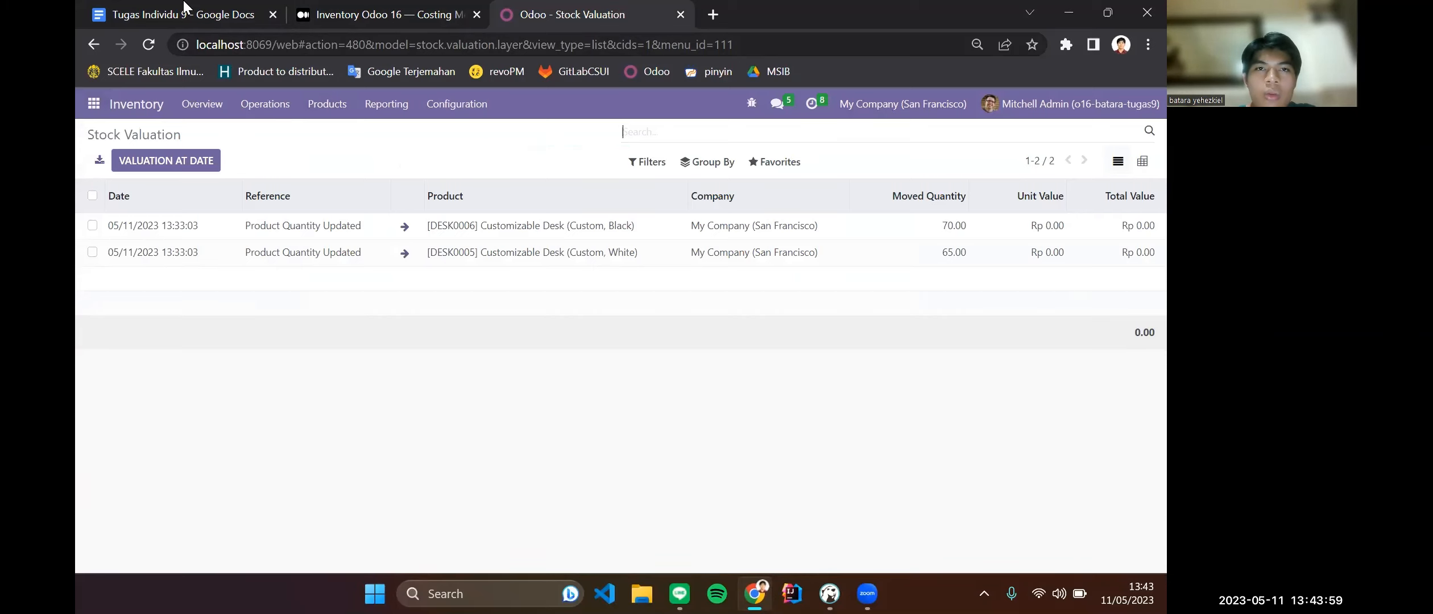
click(419, 16)
scroll(816, 384, up, 8)
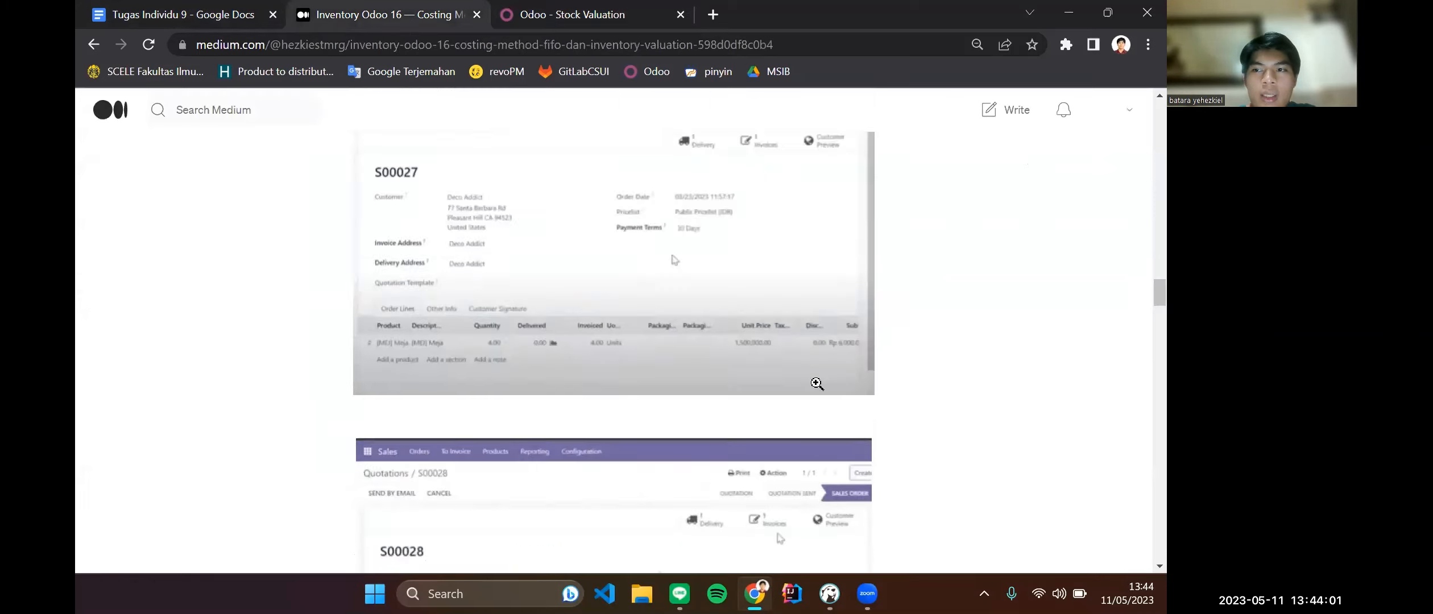
scroll(816, 383, up, 15)
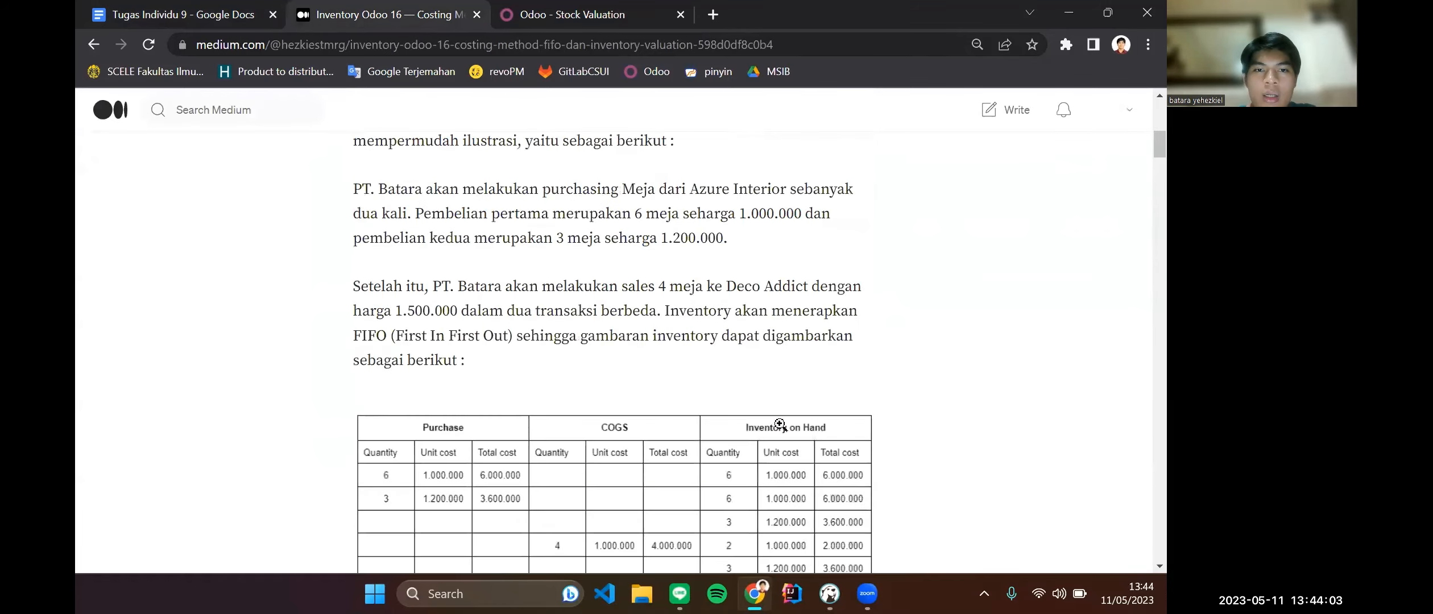
scroll(780, 425, up, 8)
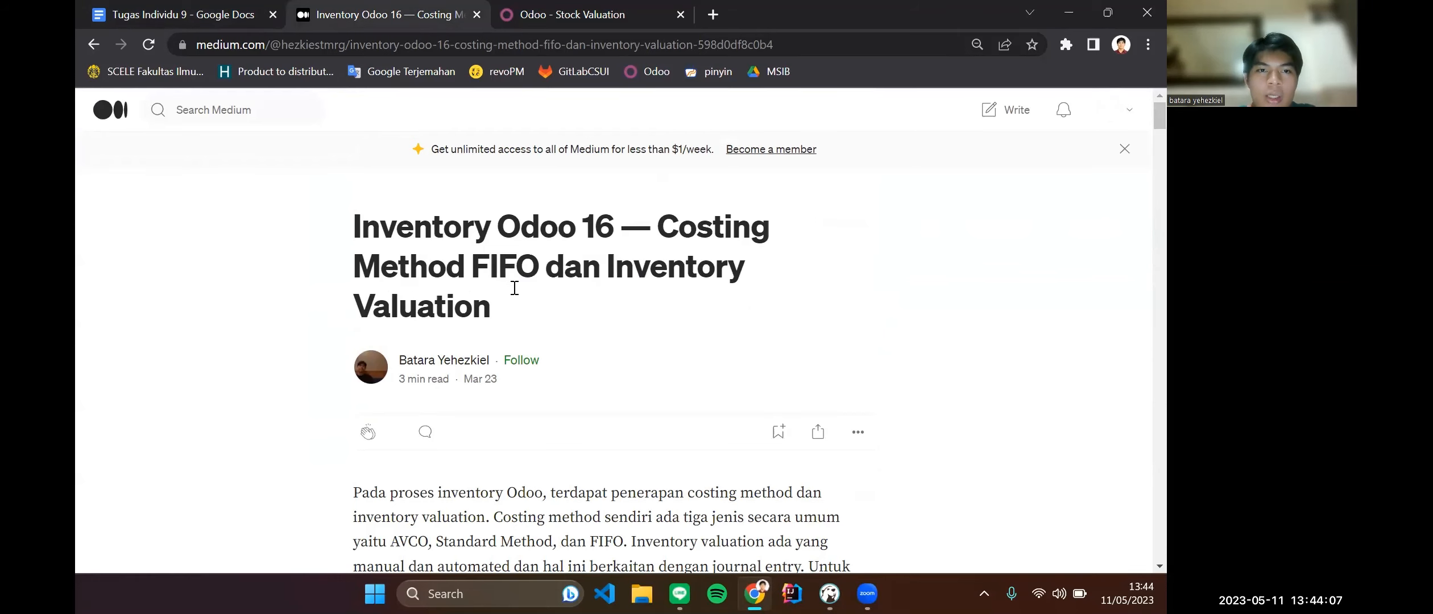
Read the Medium article's introduction and examine the quantities and unit prices in its desk purchase scenario.
scroll(640, 344, down, 2)
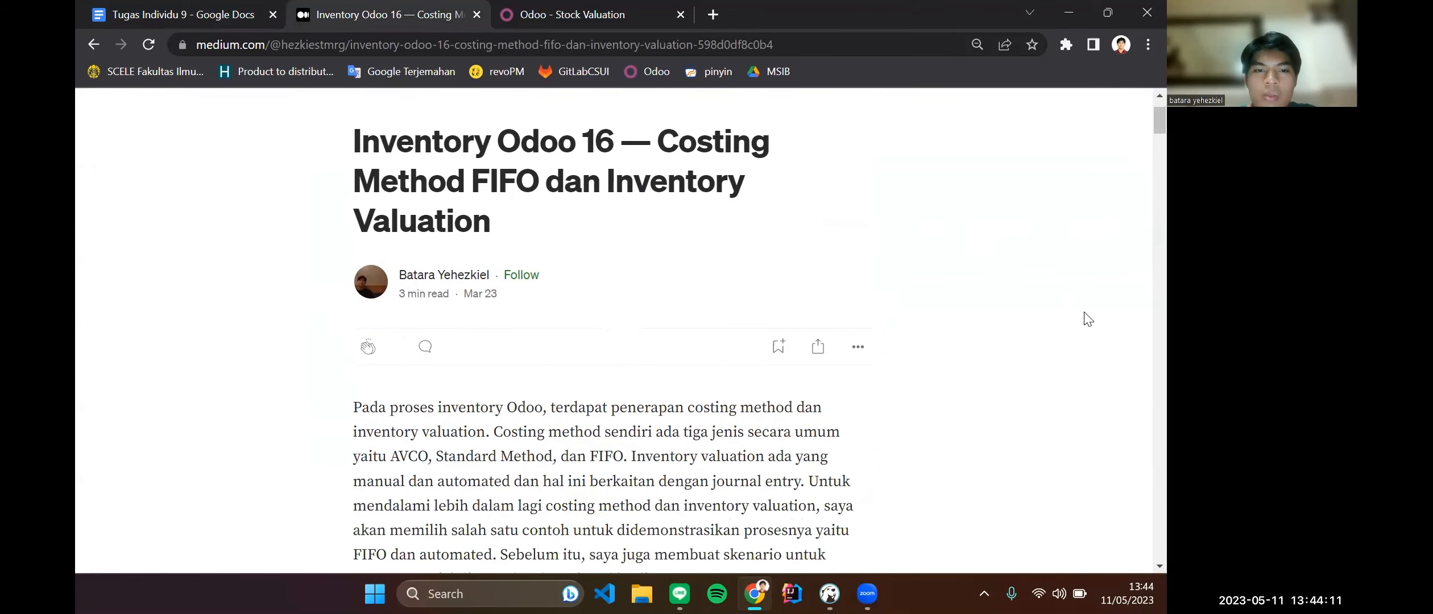
scroll(602, 431, down, 2)
scroll(608, 430, down, 2)
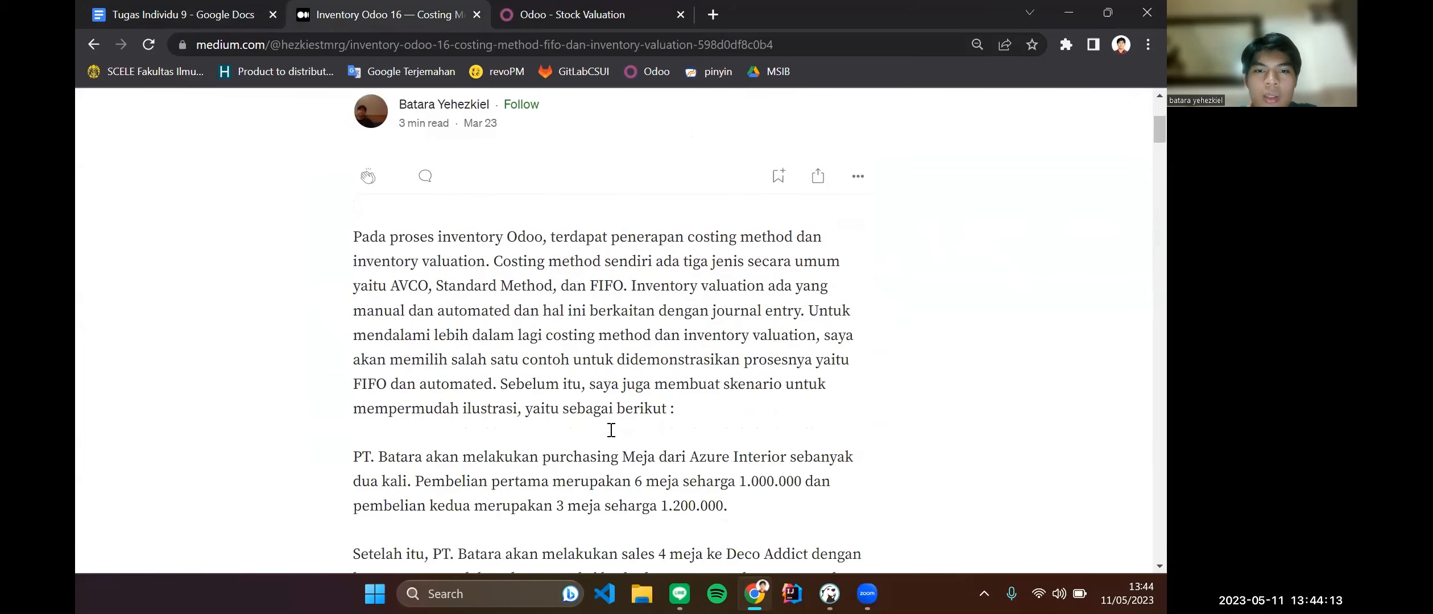
scroll(613, 436, down, 3)
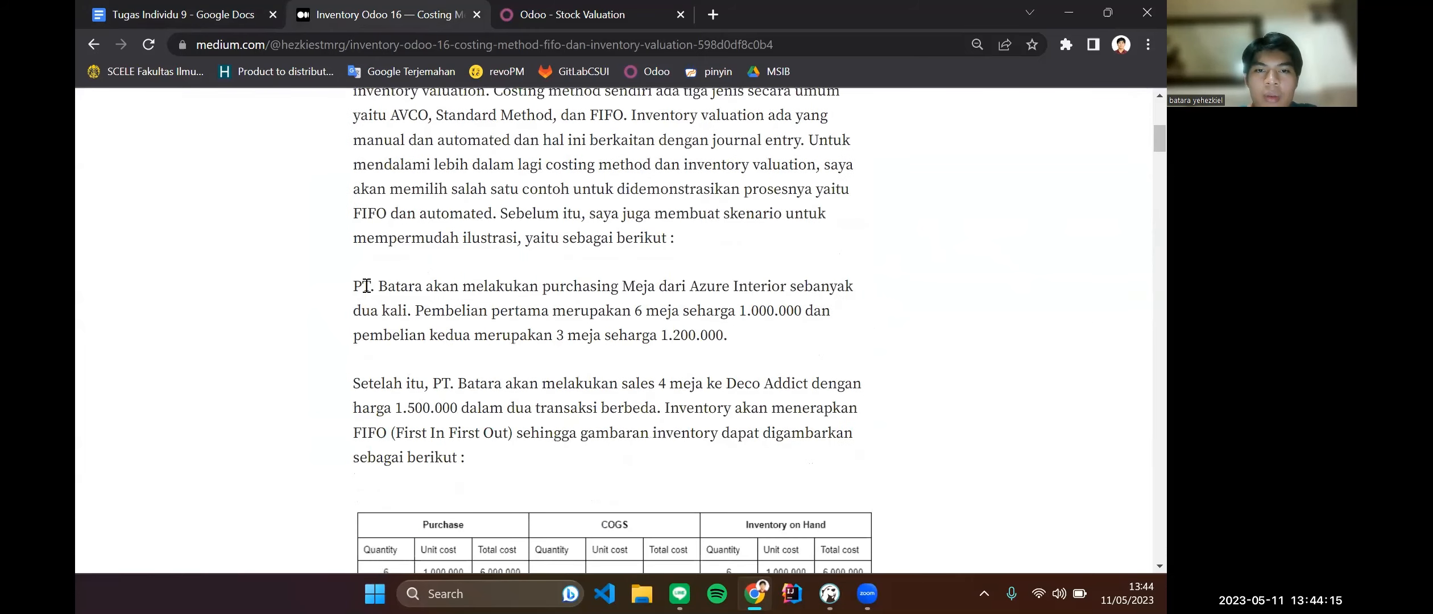
drag(544, 286, 752, 283)
click(804, 278)
scroll(550, 318, down, 2)
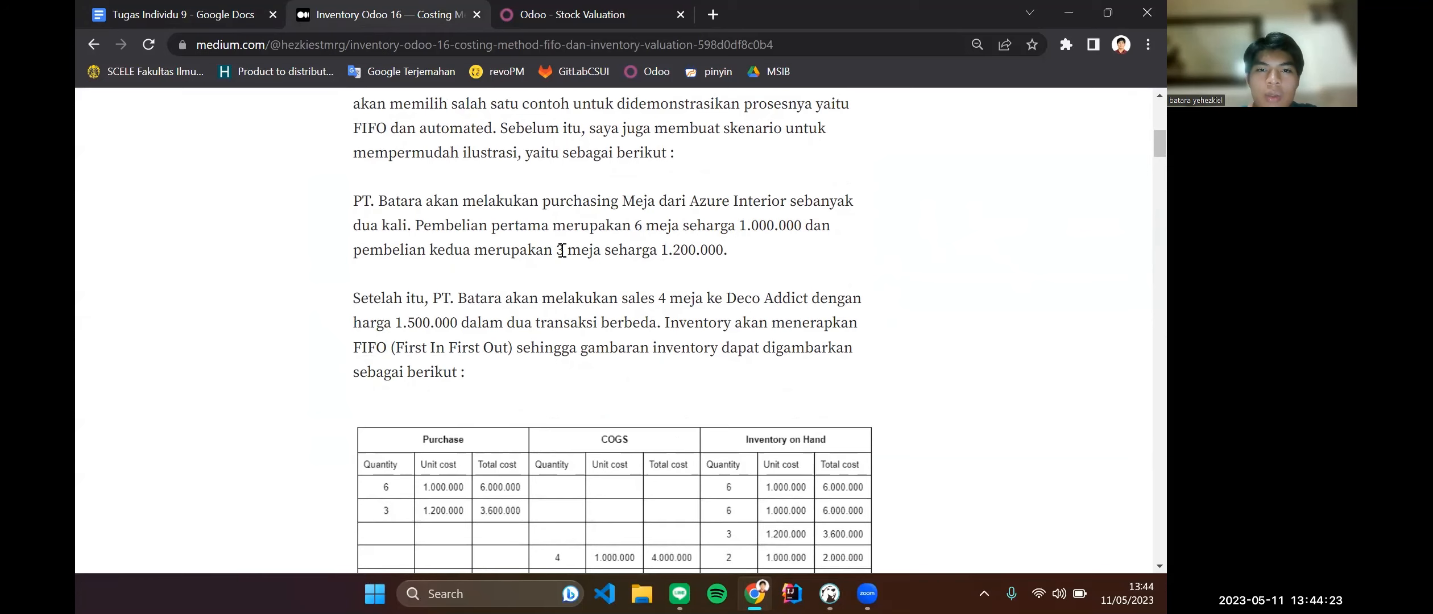
drag(663, 253, 724, 252)
click(653, 277)
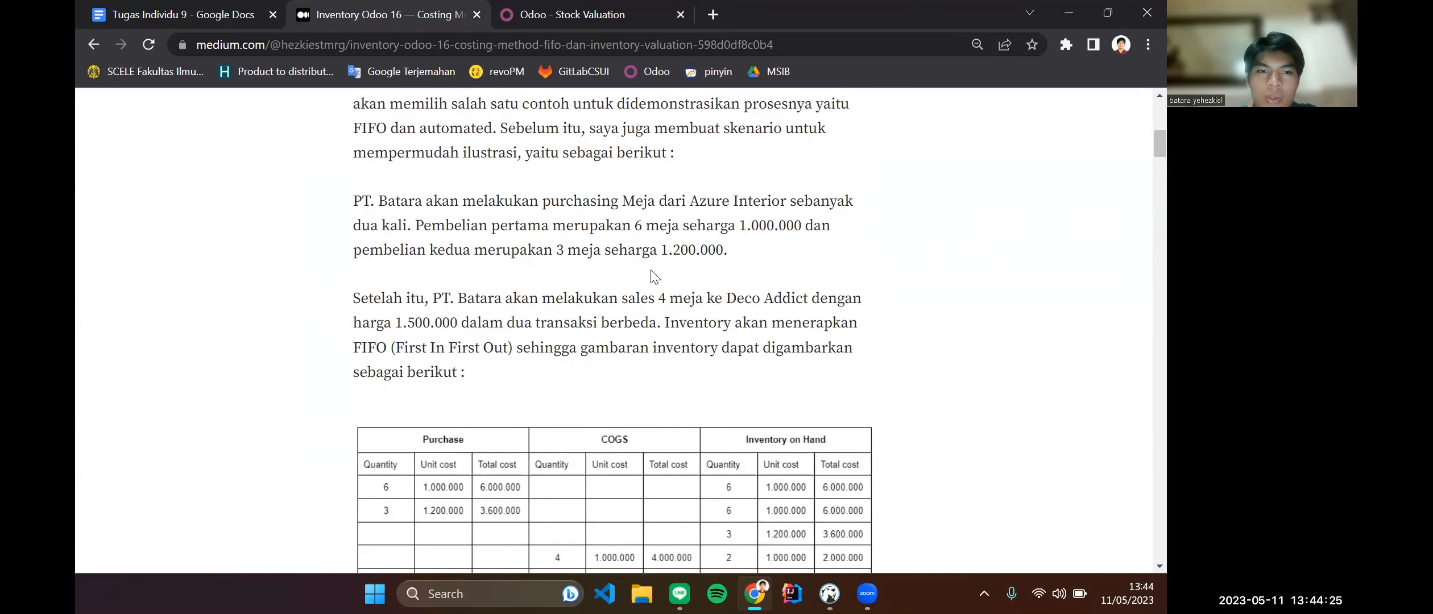
Examine the article's sales scenario and FIFO table of purchases, COGS and inventory on hand, and glance at the product category instructions.
scroll(563, 227, down, 1)
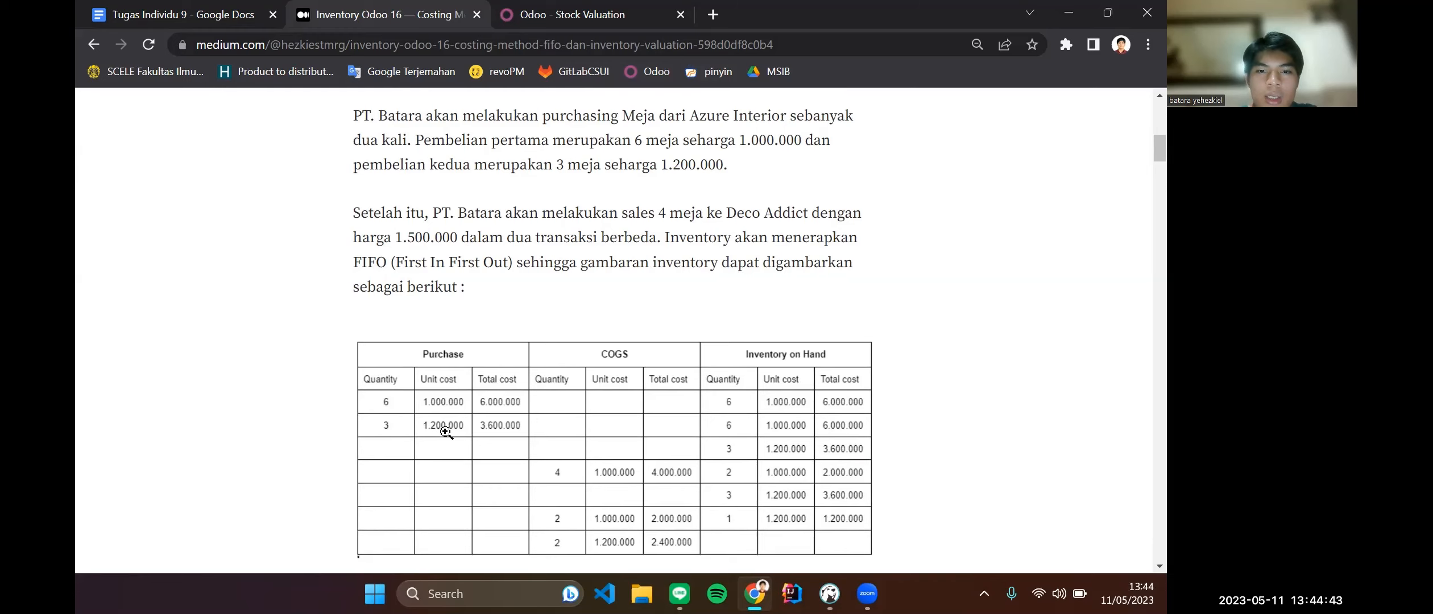
scroll(449, 432, down, 1)
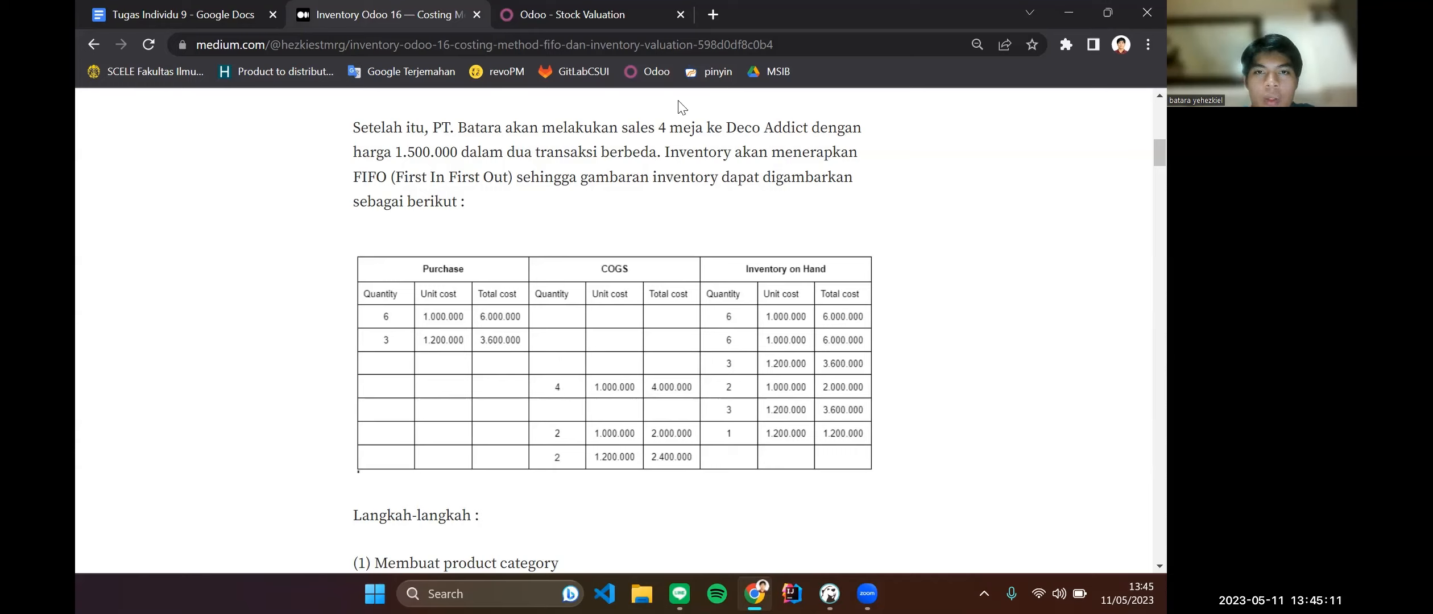
double_click(669, 133)
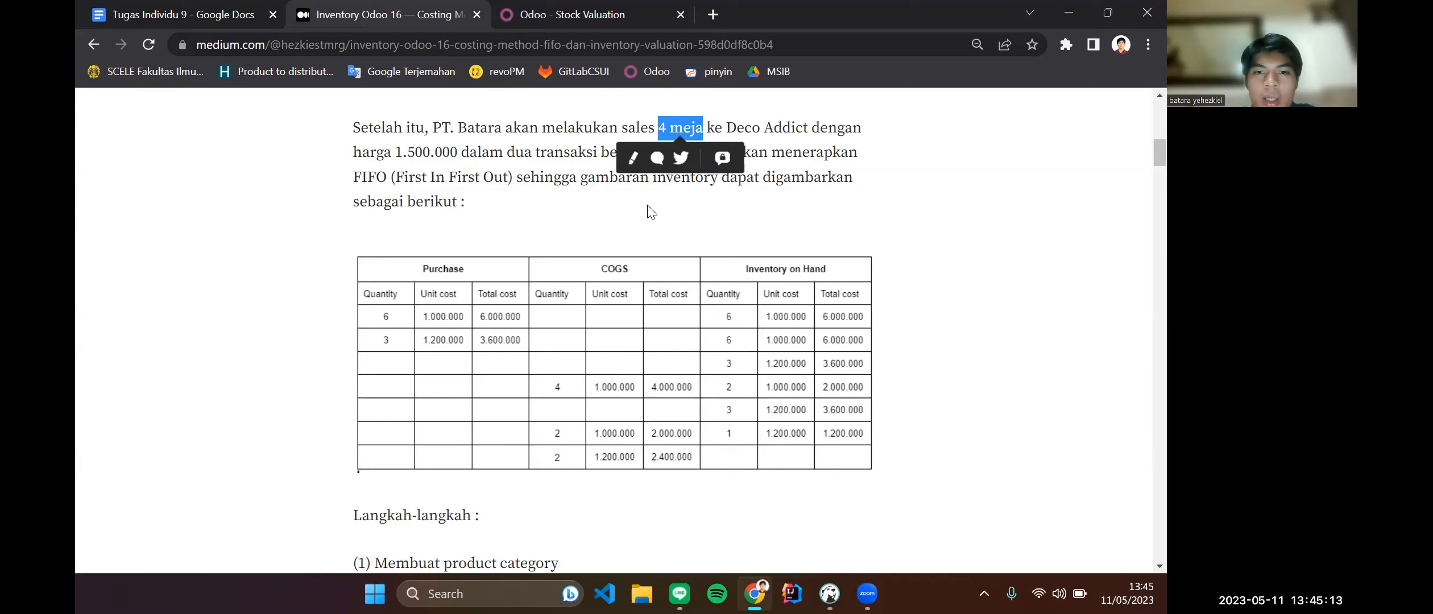
click(580, 176)
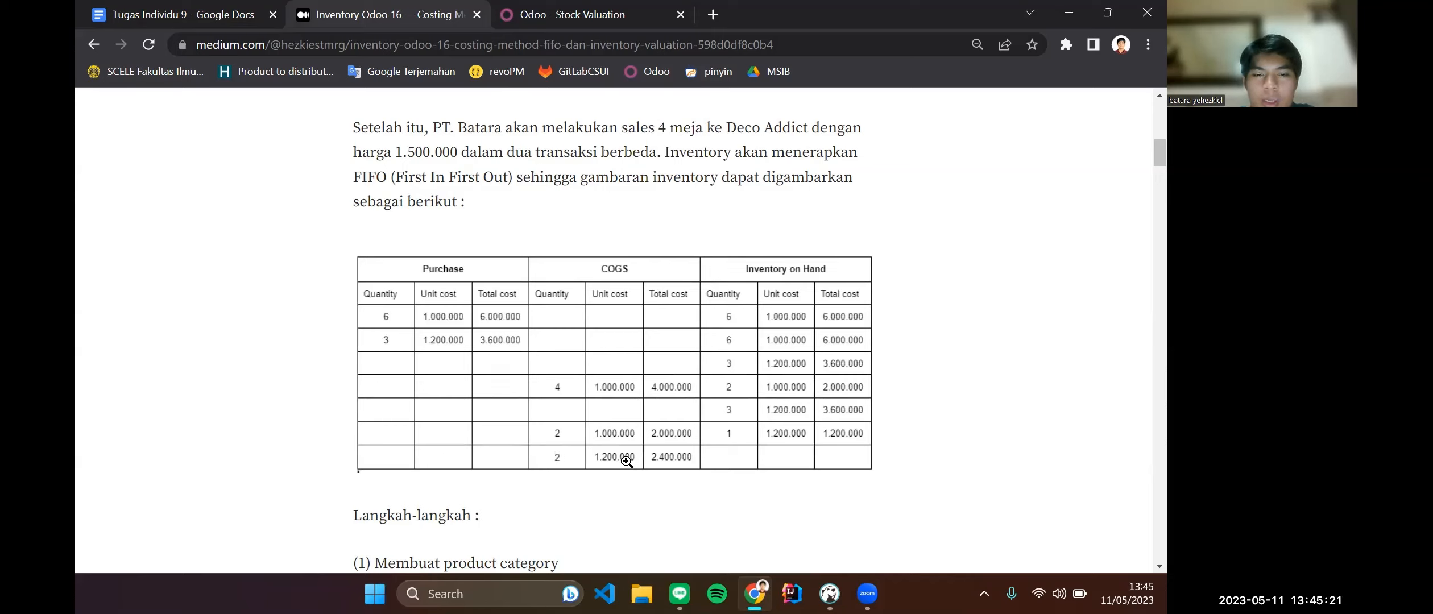
scroll(772, 431, up, 2)
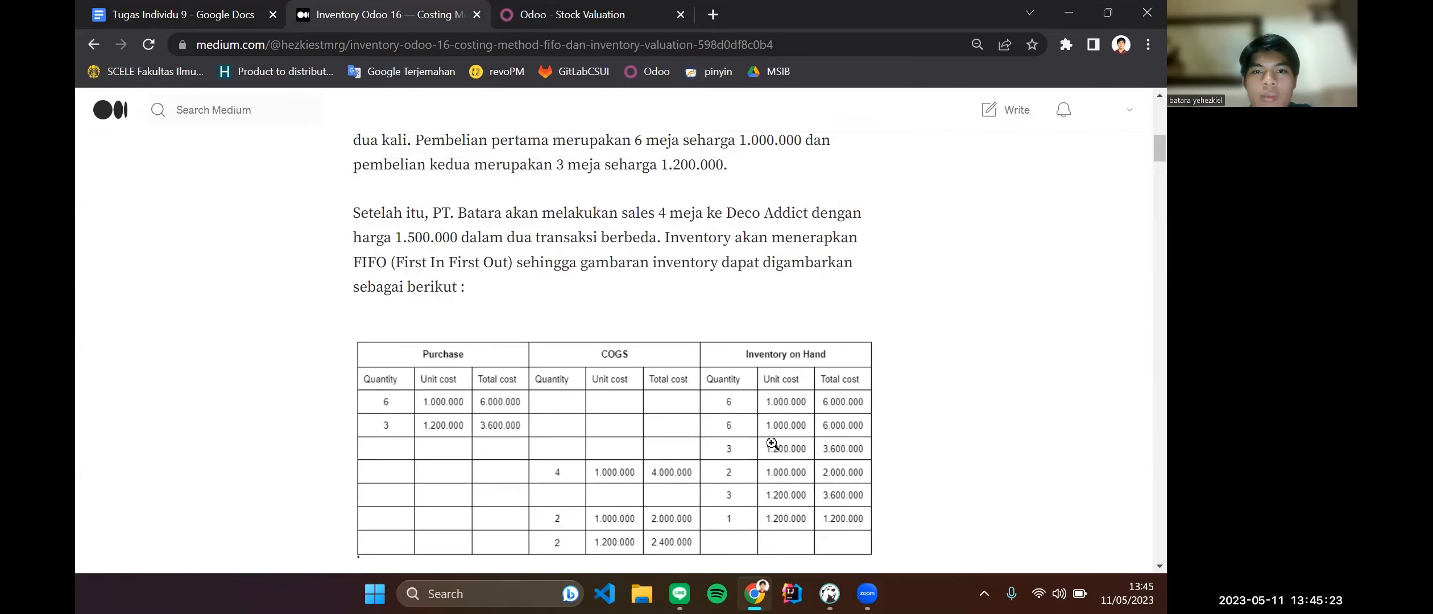
scroll(772, 438, down, 5)
scroll(772, 445, down, 2)
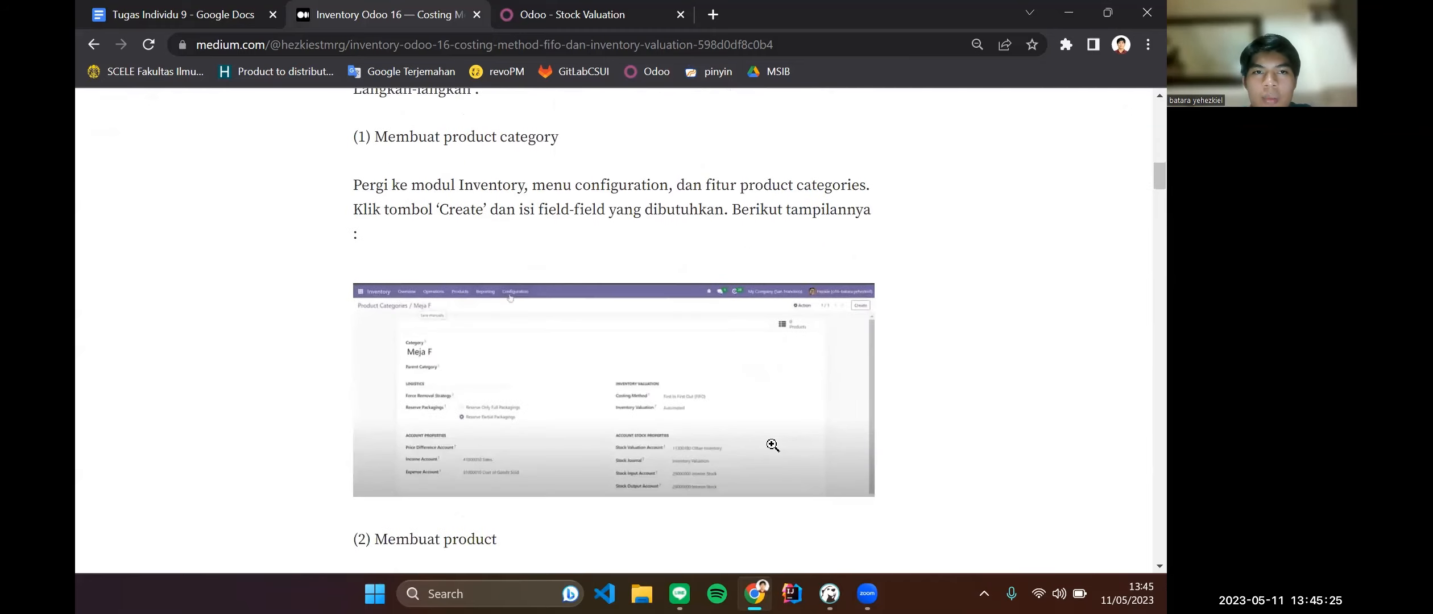
scroll(618, 138, up, 2)
Check Odoo's Stock Valuation list and the available apps, and return to the Medium article.
click(595, 14)
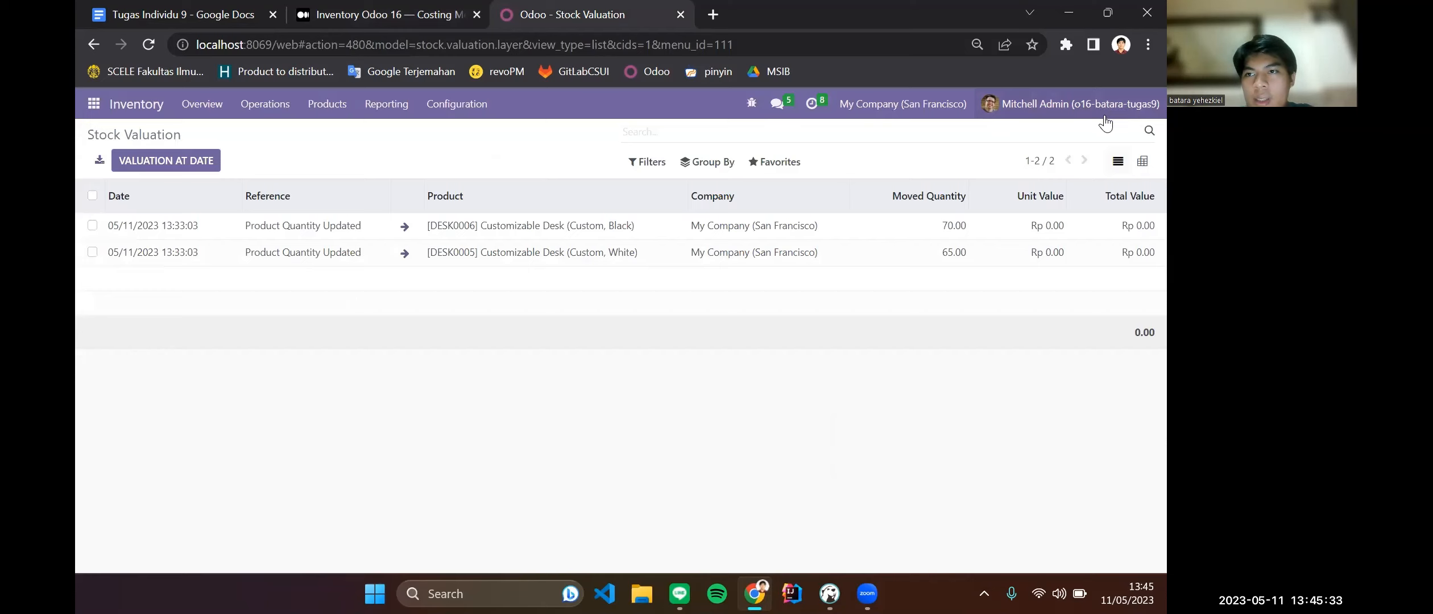
click(94, 104)
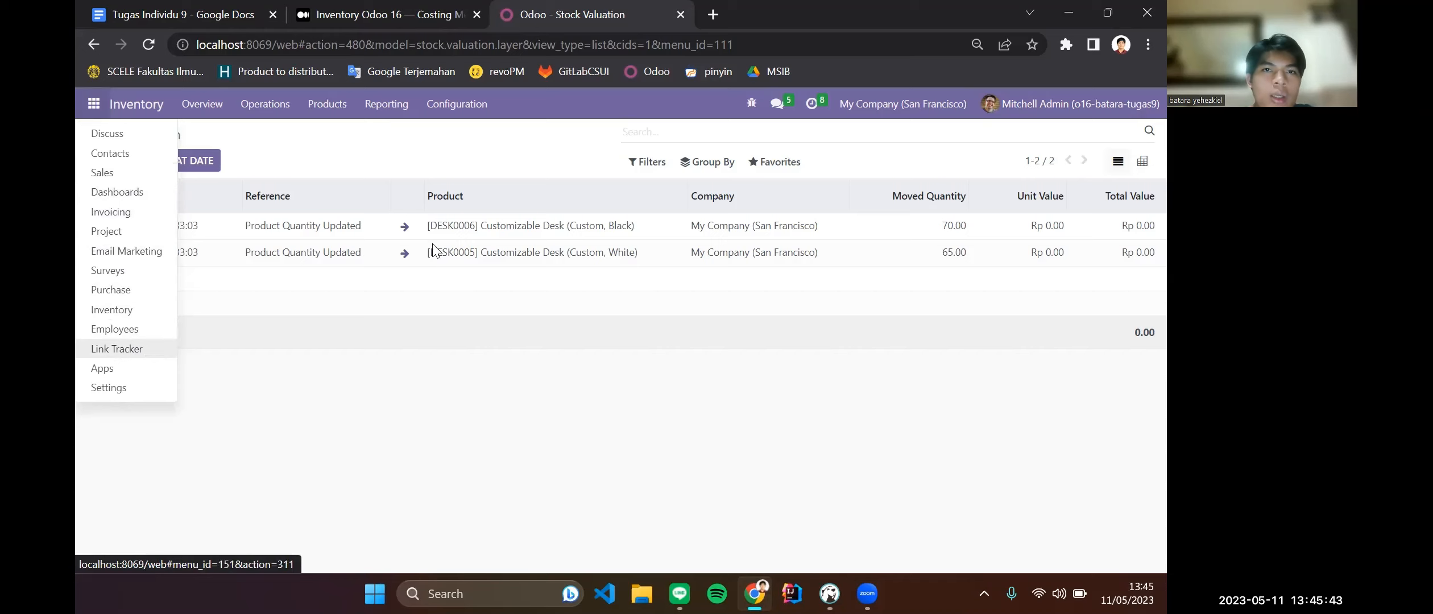
click(414, 9)
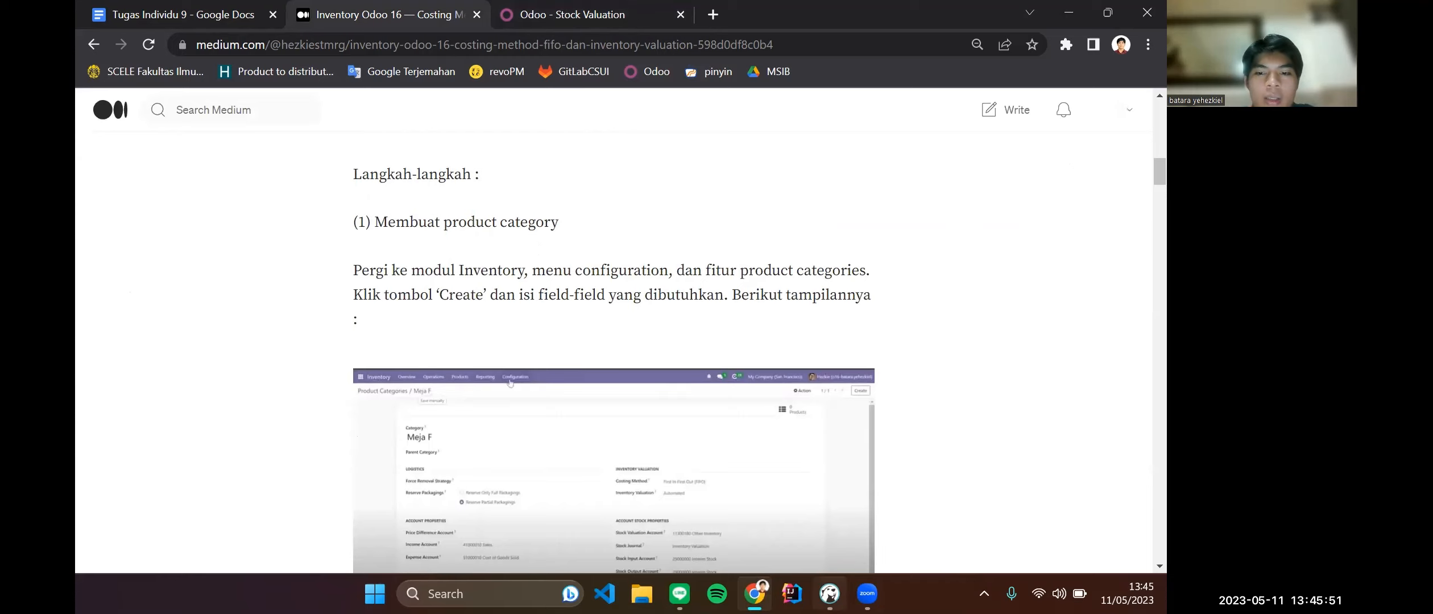
Switch to DBeaver and close all open editors, including the public schema, stock_valuation_layer and database ones.
click(829, 593)
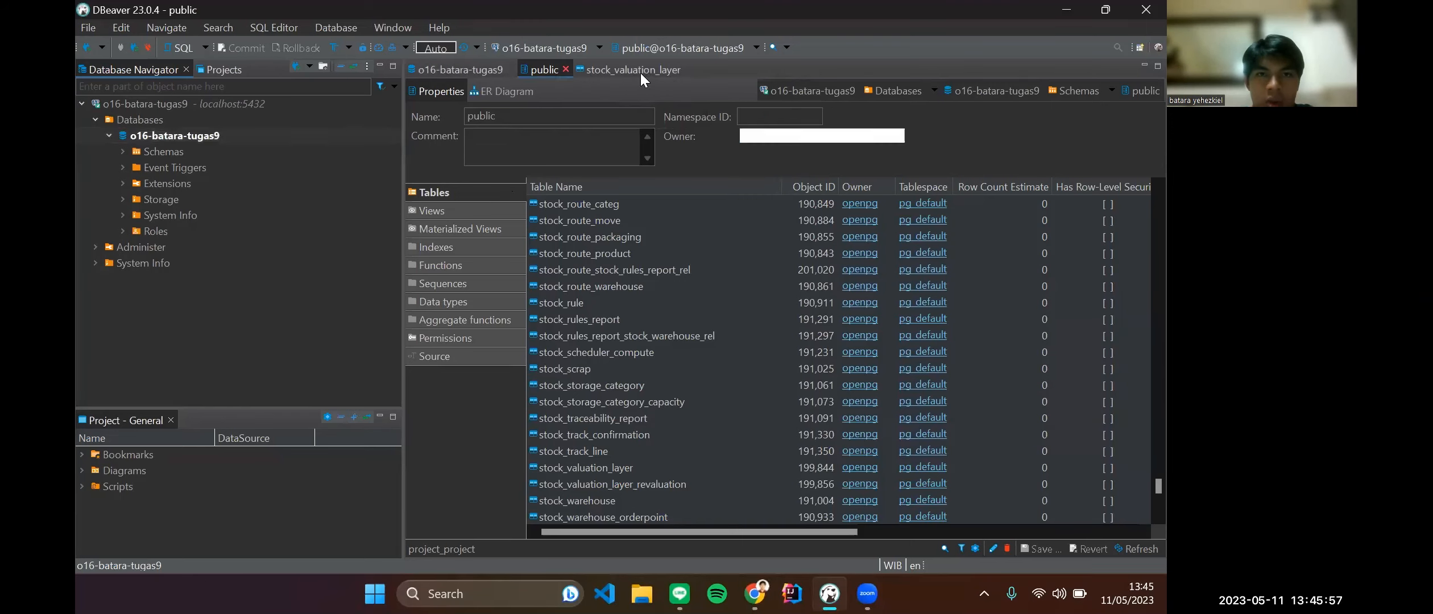
click(557, 67)
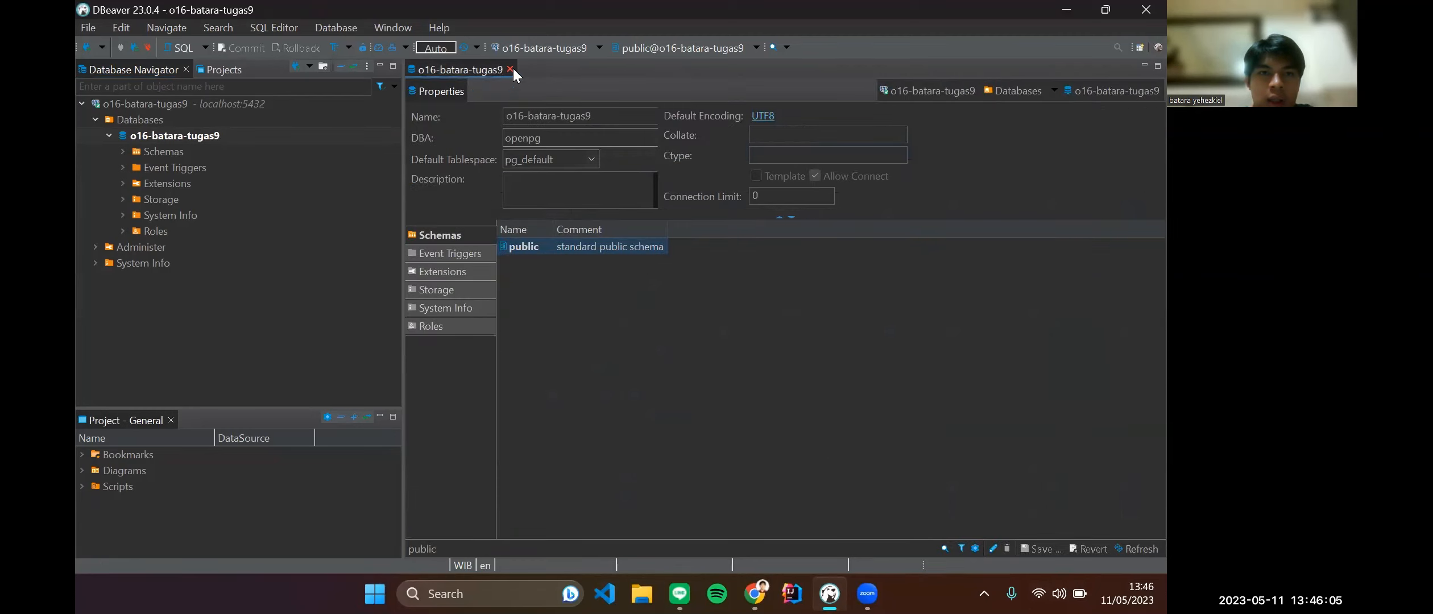
click(510, 69)
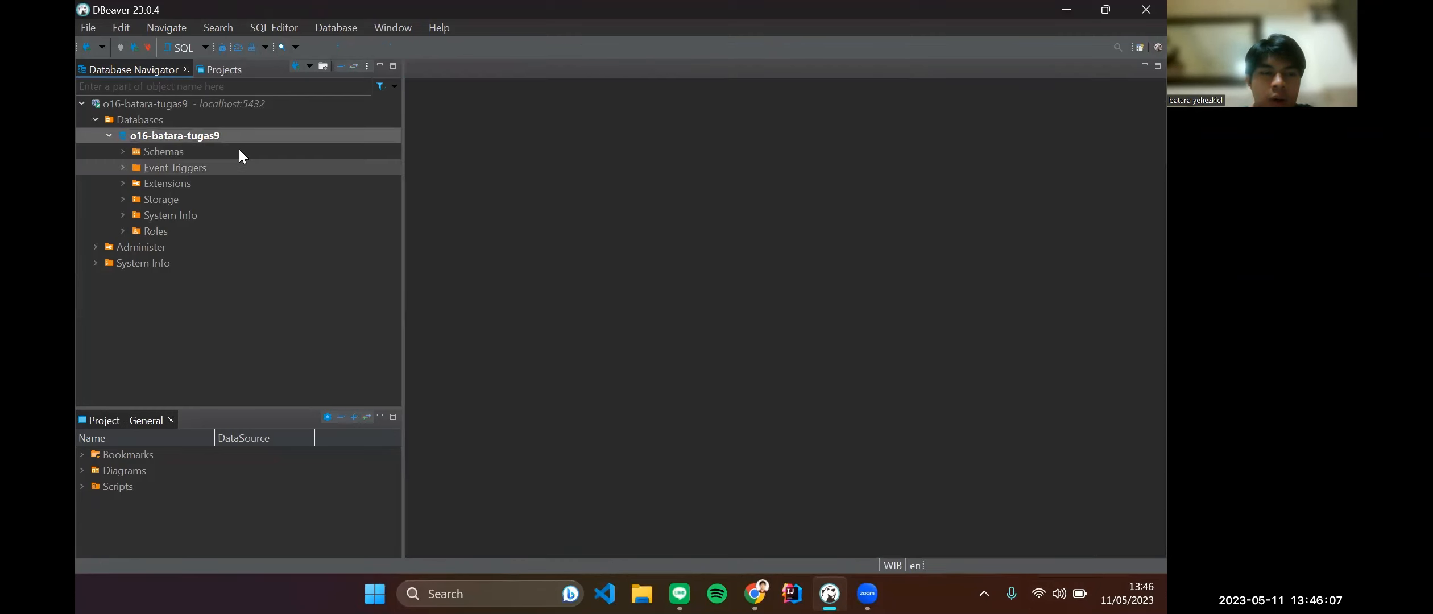
Open the Odoo database and its public schema, and check the schema's functions before returning to its tables.
click(177, 136)
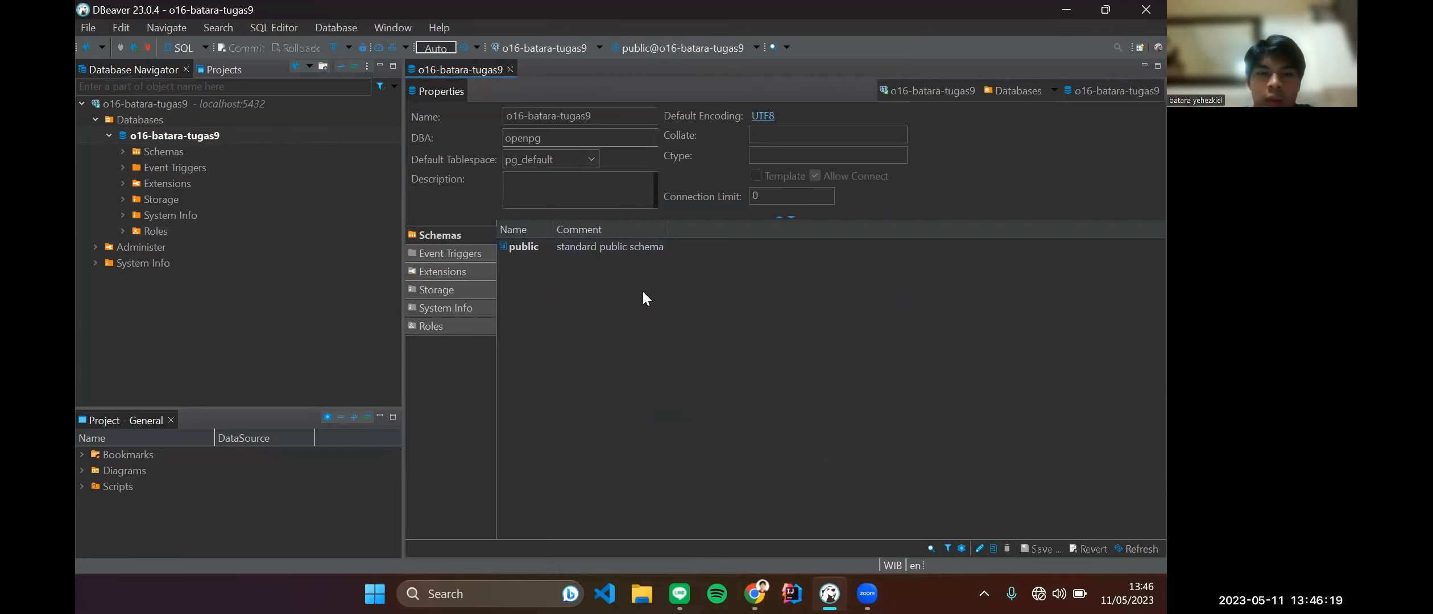
click(524, 248)
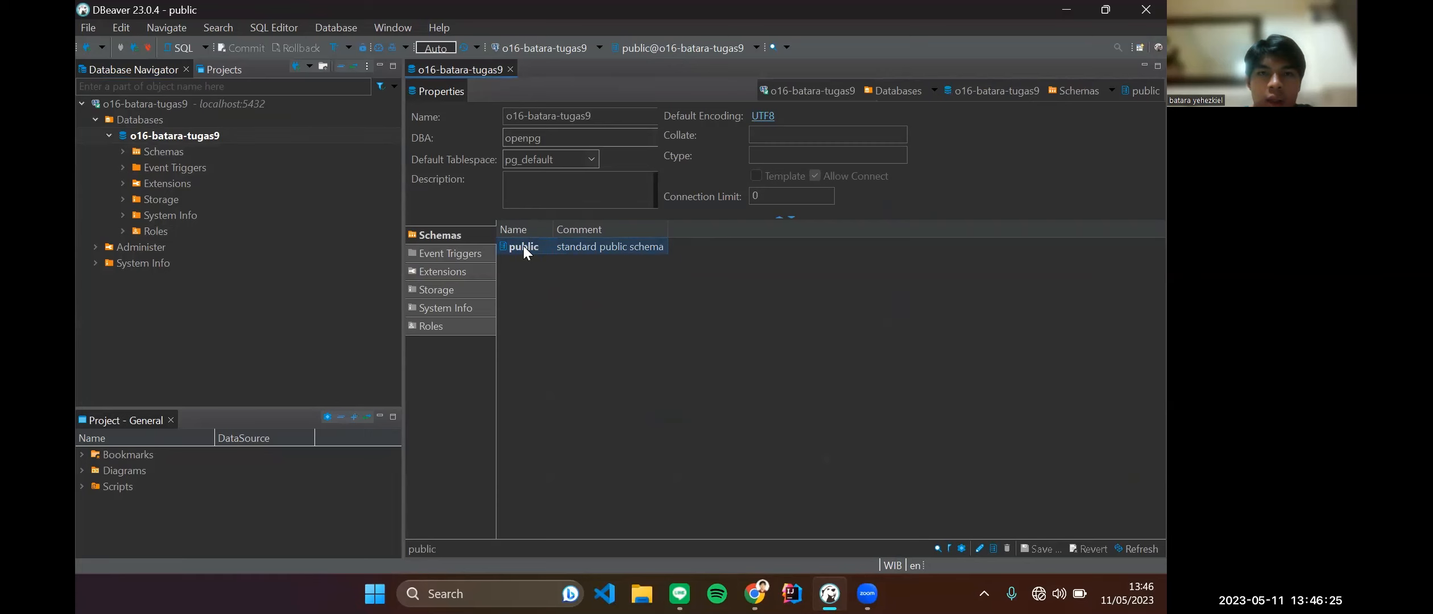
double_click(522, 245)
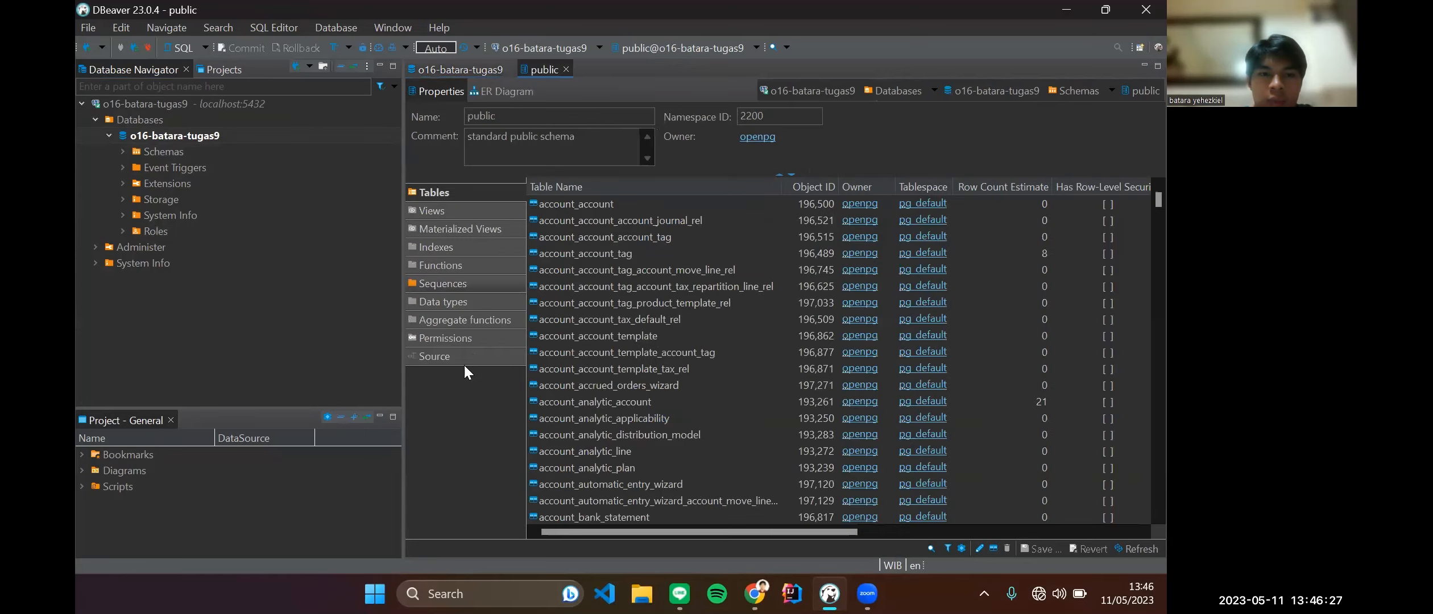
click(472, 270)
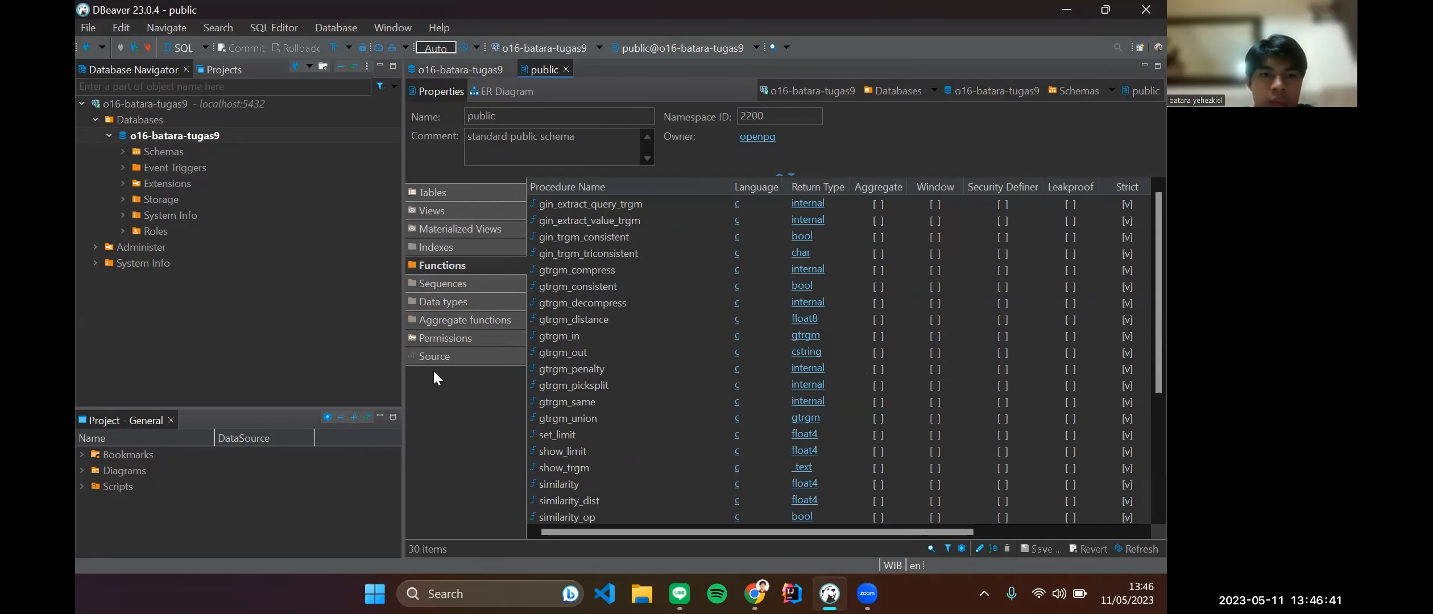
click(476, 194)
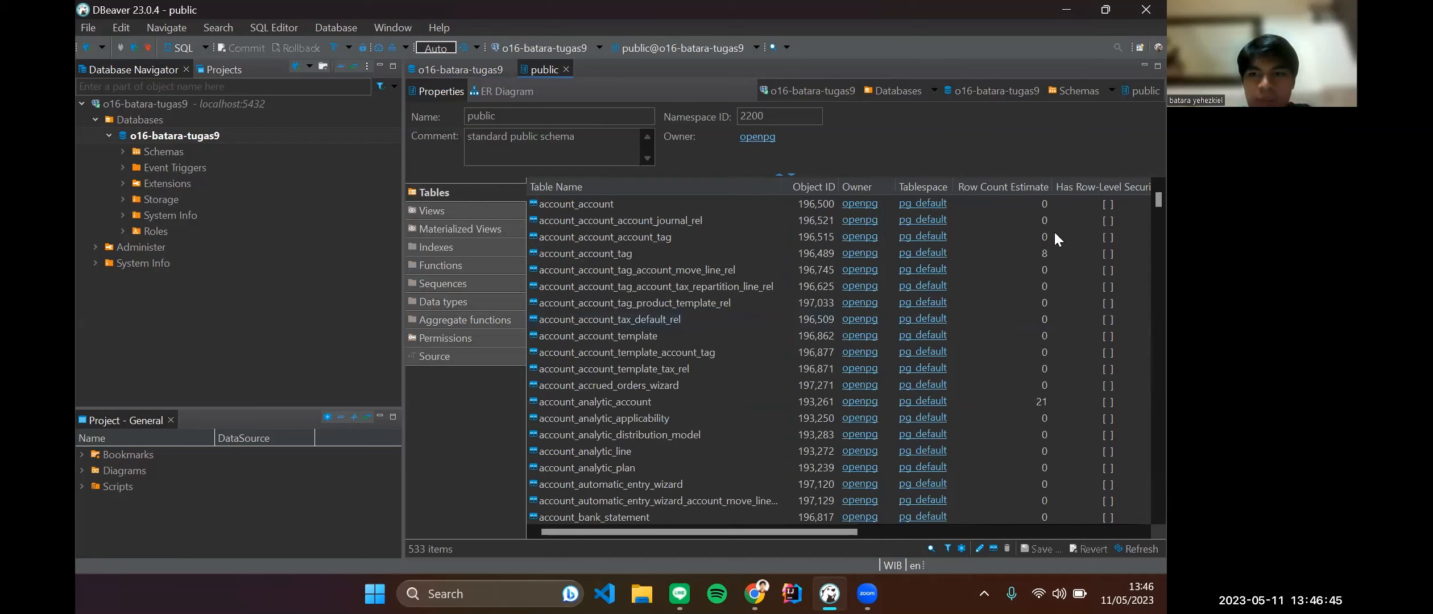
Browse the public schema's tables from the account tables through the product, sale and stock tables to the end of the list.
double_click(606, 202)
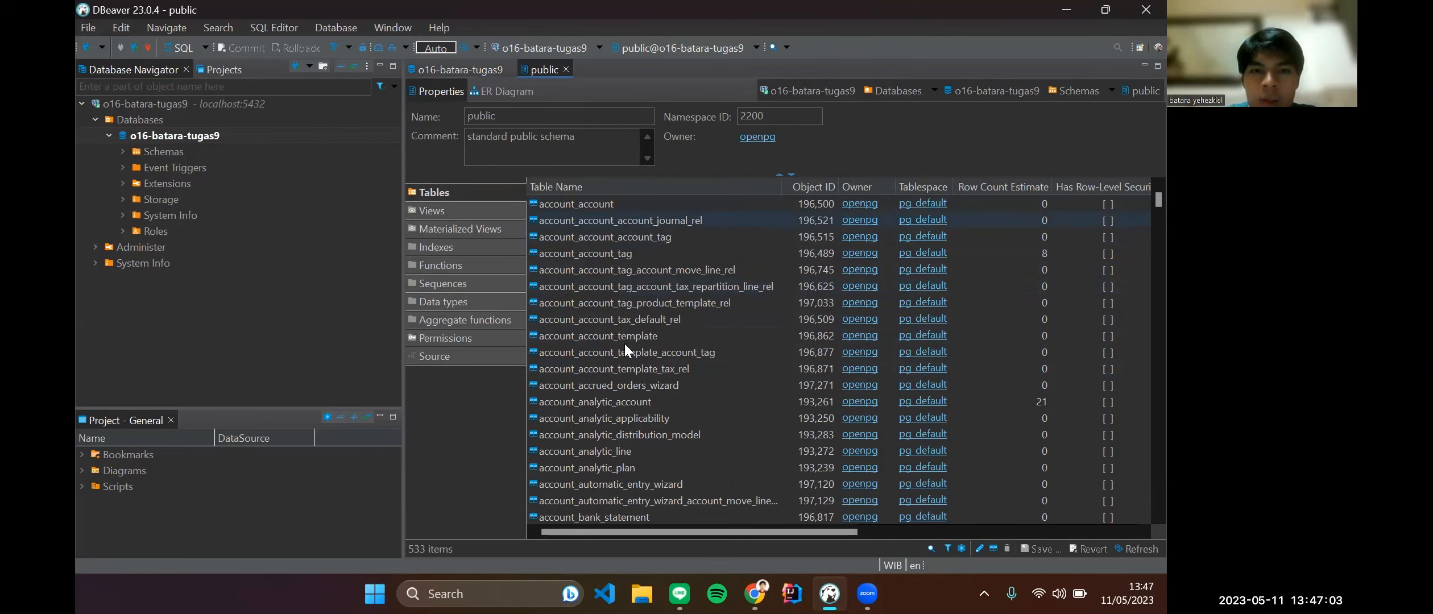
scroll(632, 367, down, 4)
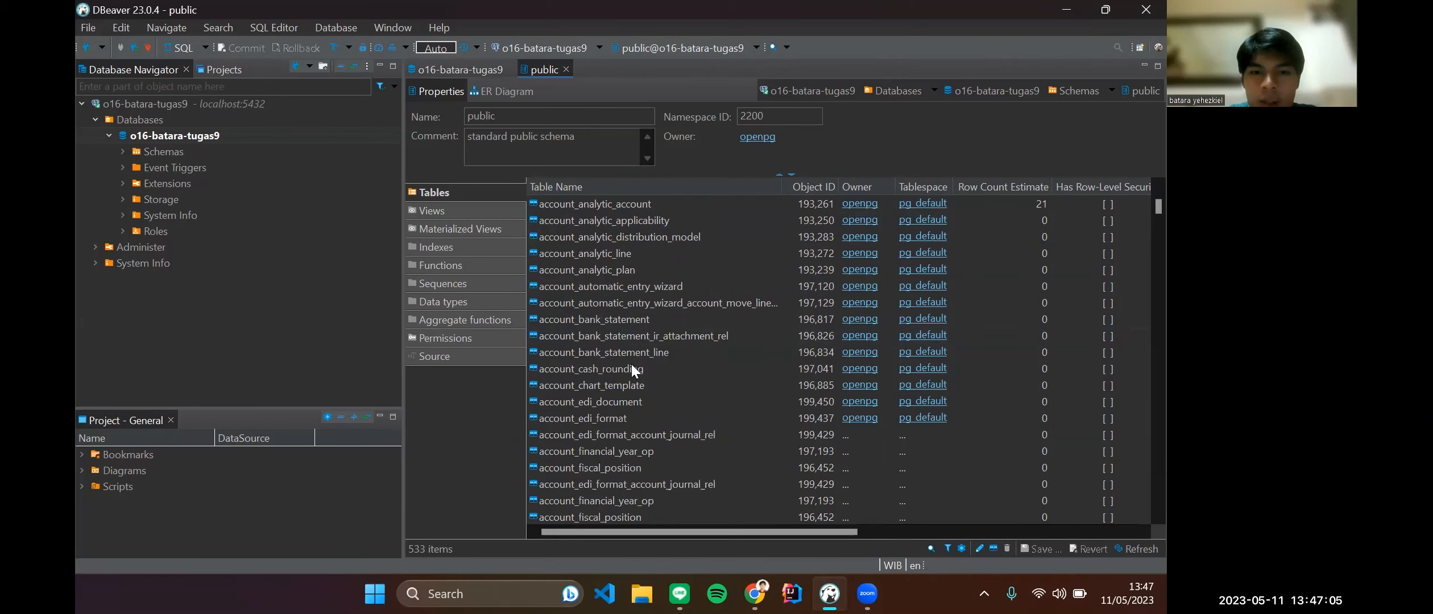
scroll(633, 368, down, 1)
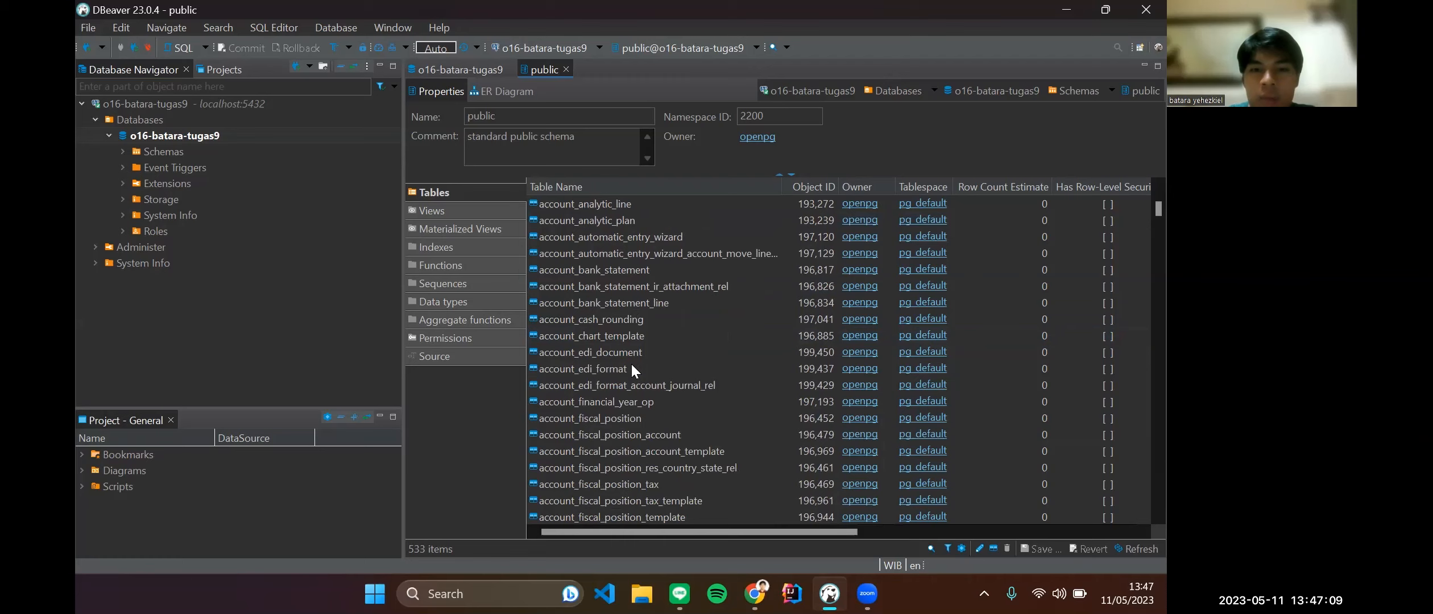
scroll(631, 367, down, 5)
scroll(631, 368, down, 20)
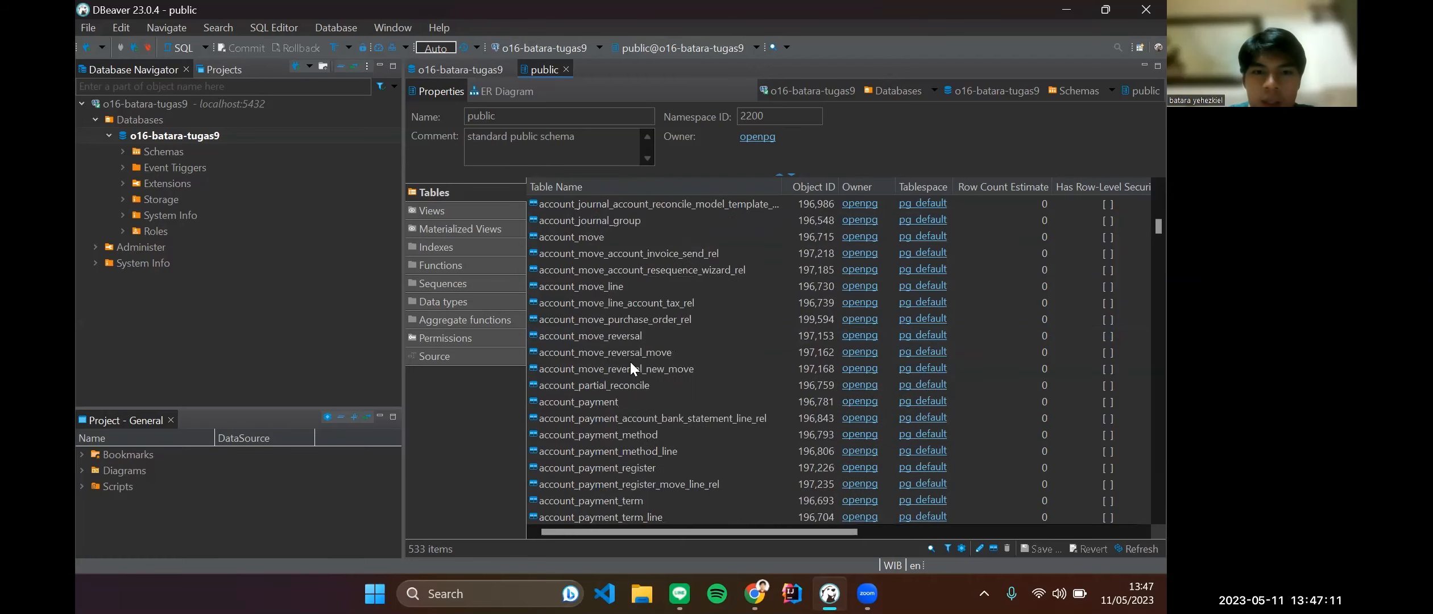
scroll(630, 364, down, 5)
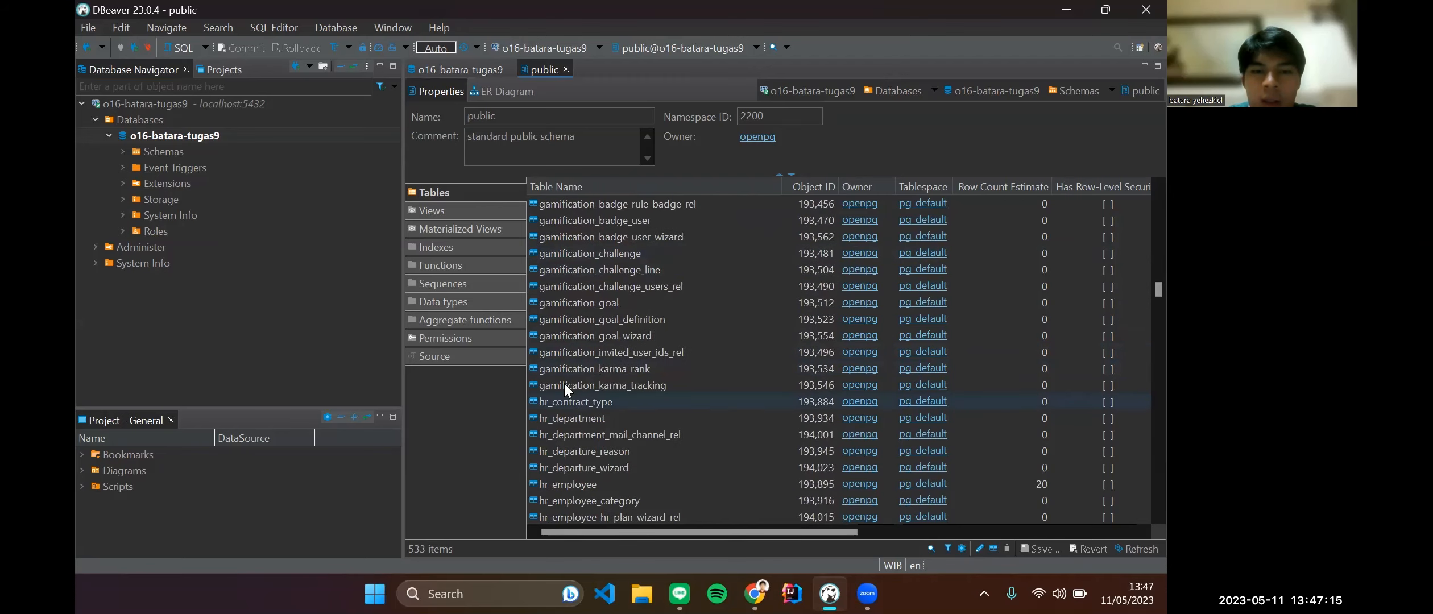
scroll(615, 414, down, 20)
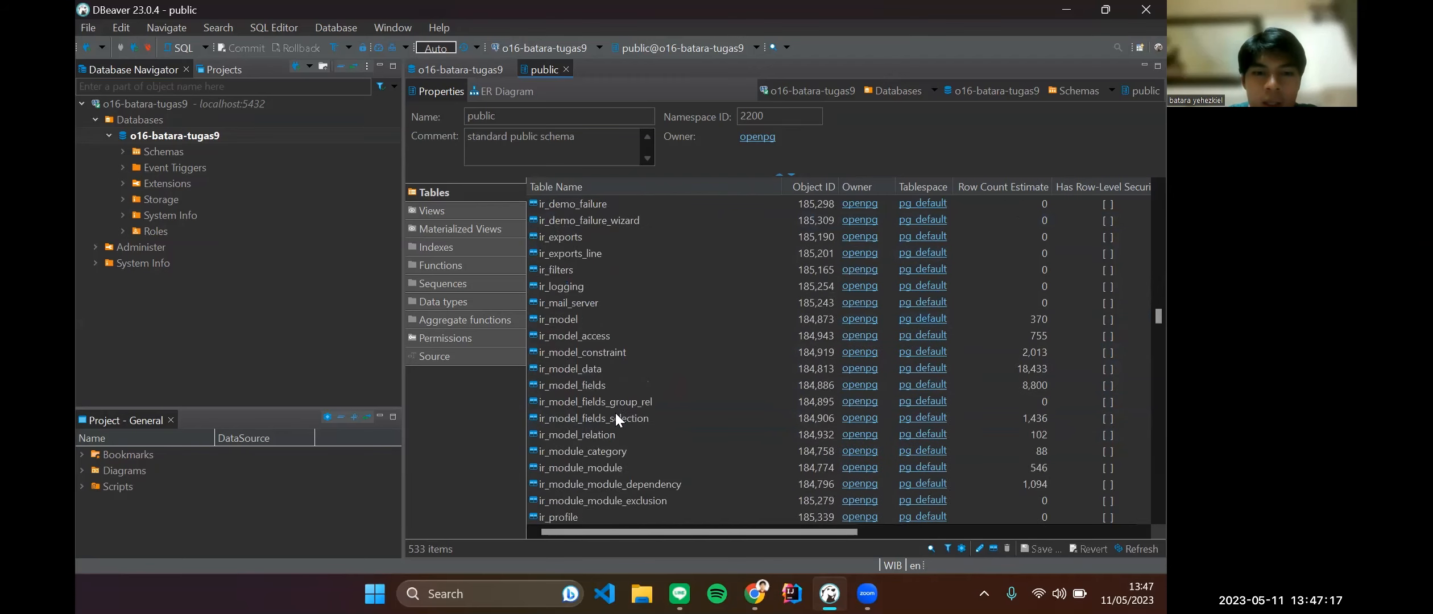
scroll(612, 410, down, 20)
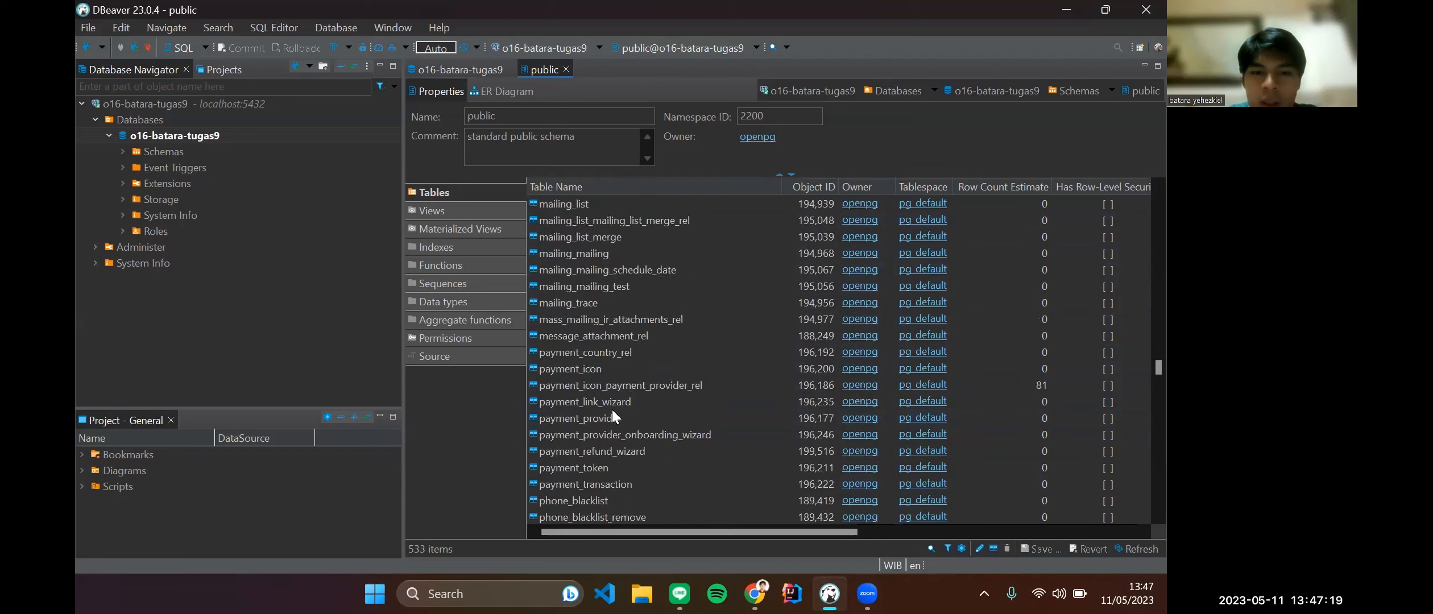
scroll(610, 407, down, 15)
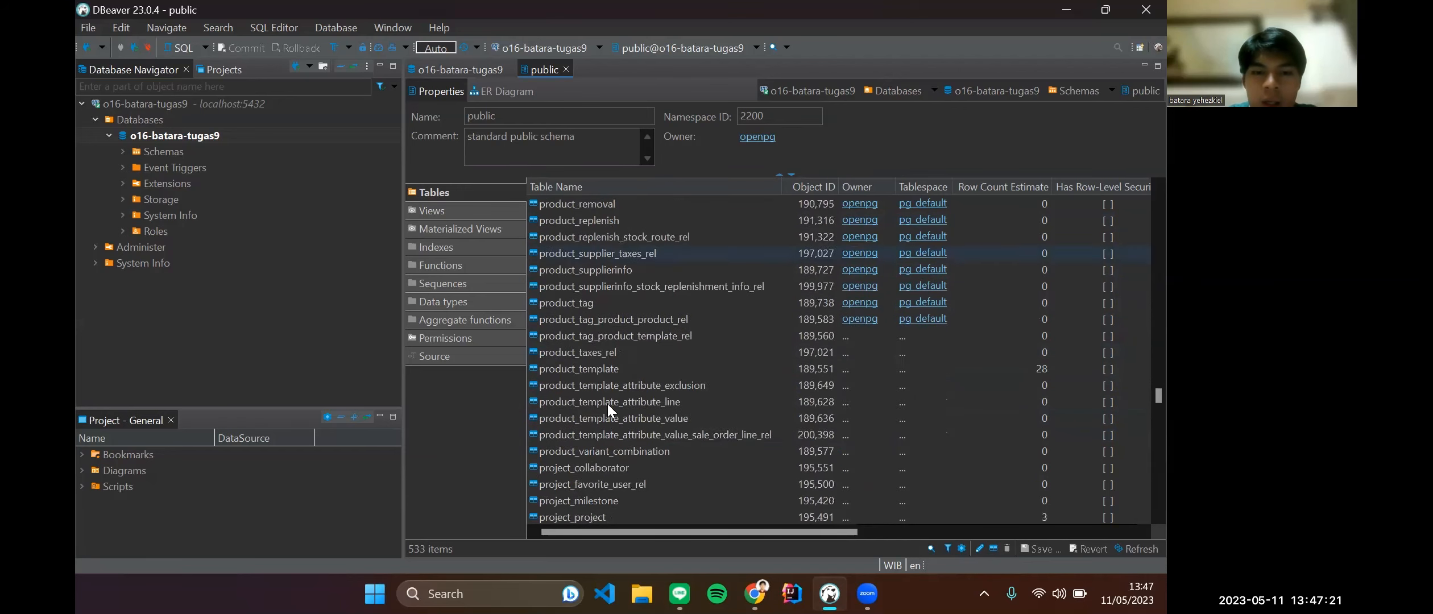
scroll(606, 404, down, 20)
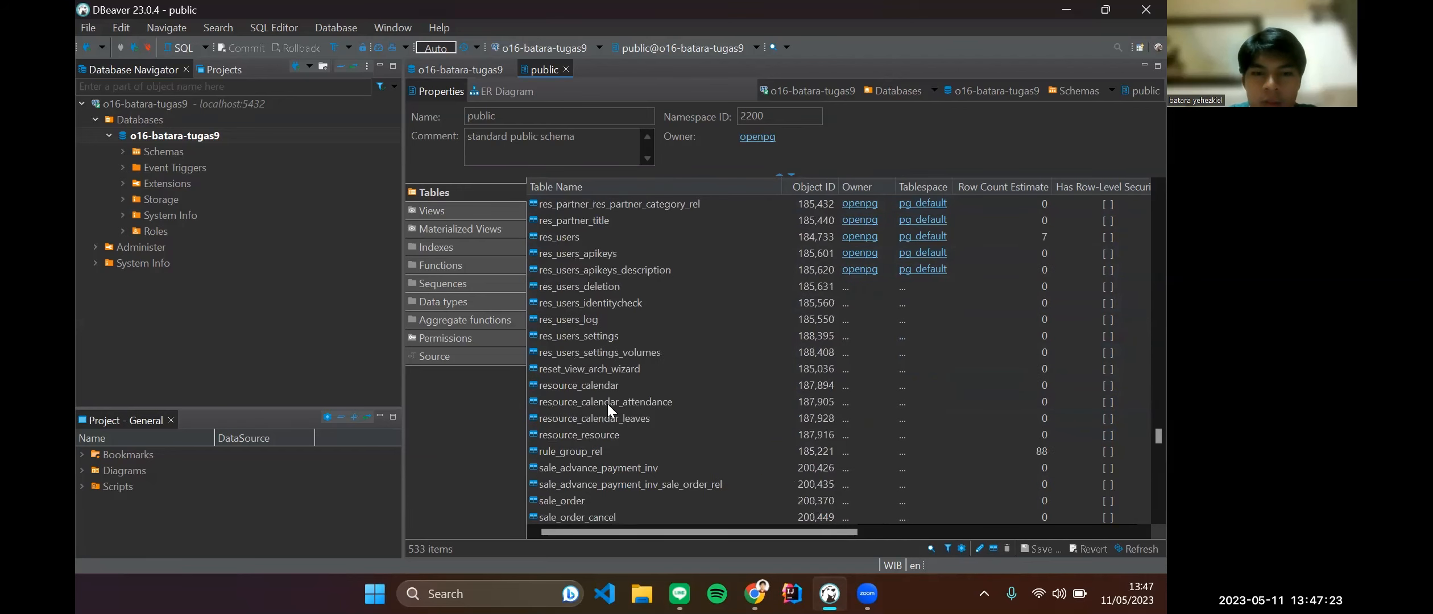
scroll(607, 404, up, 1)
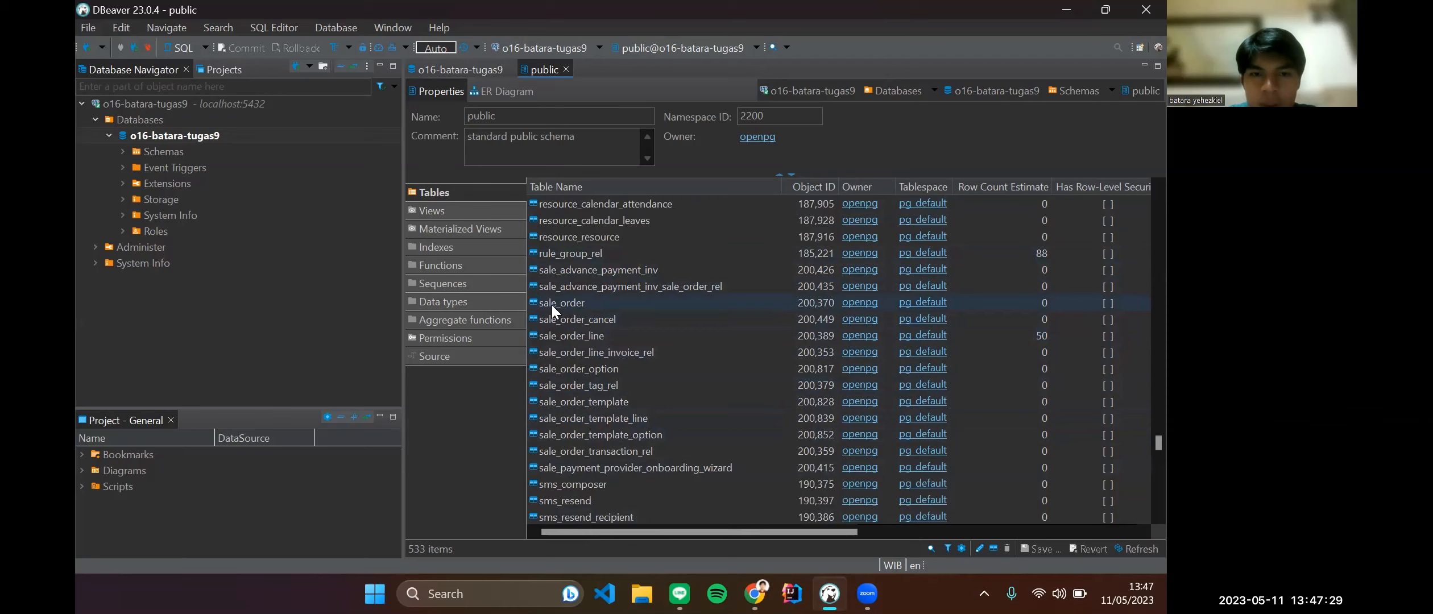
scroll(552, 307, down, 12)
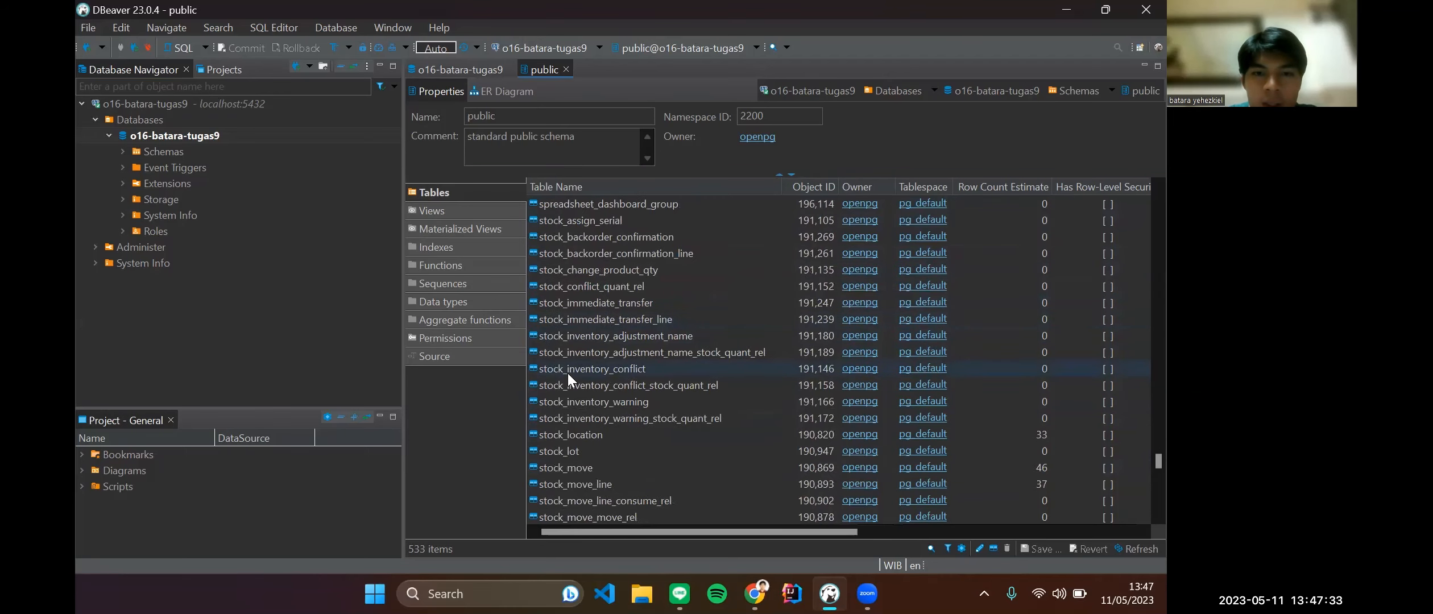
scroll(567, 373, down, 10)
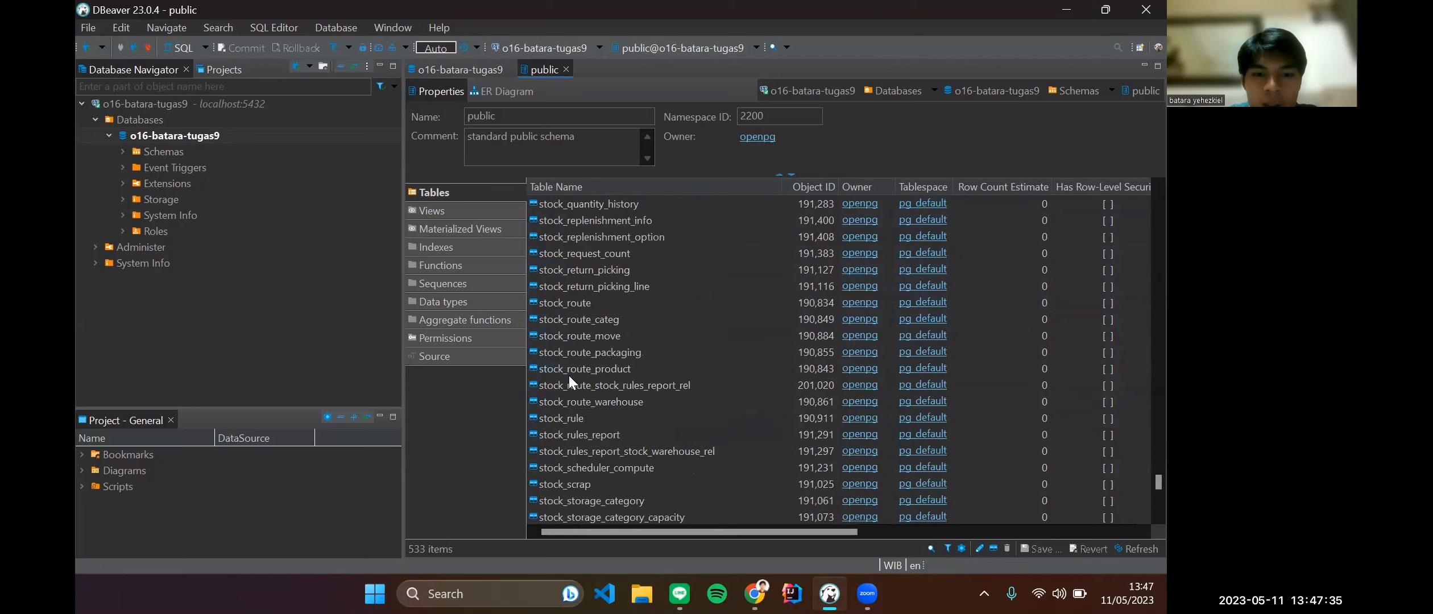
scroll(569, 376, down, 12)
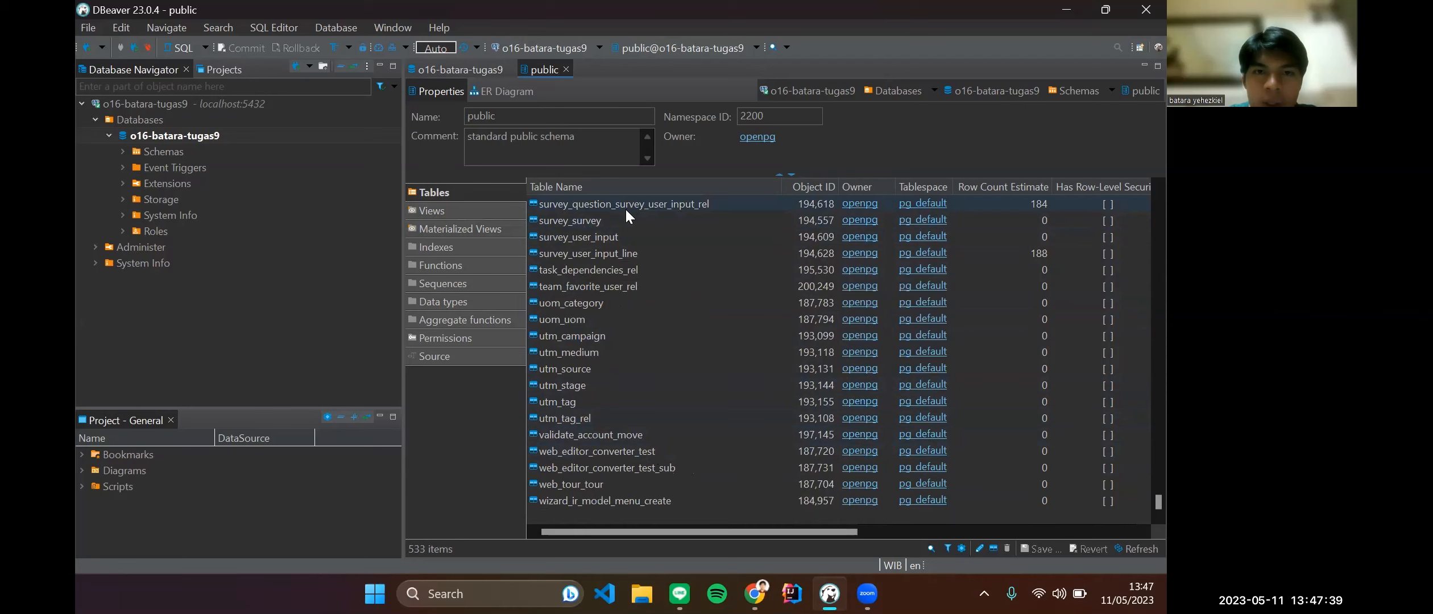
Browse the public schema's table list back and forth between the survey, stock, SMS and sale order tables.
scroll(610, 338, up, 4)
scroll(609, 335, up, 3)
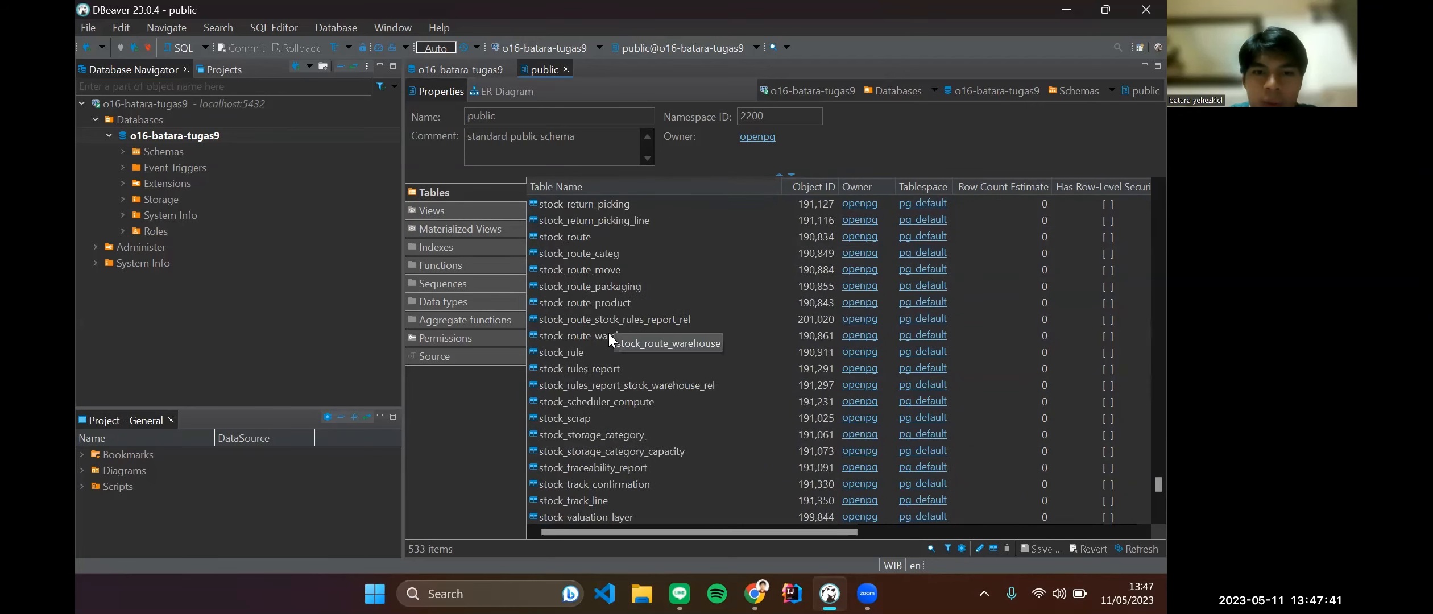
scroll(664, 458, down, 4)
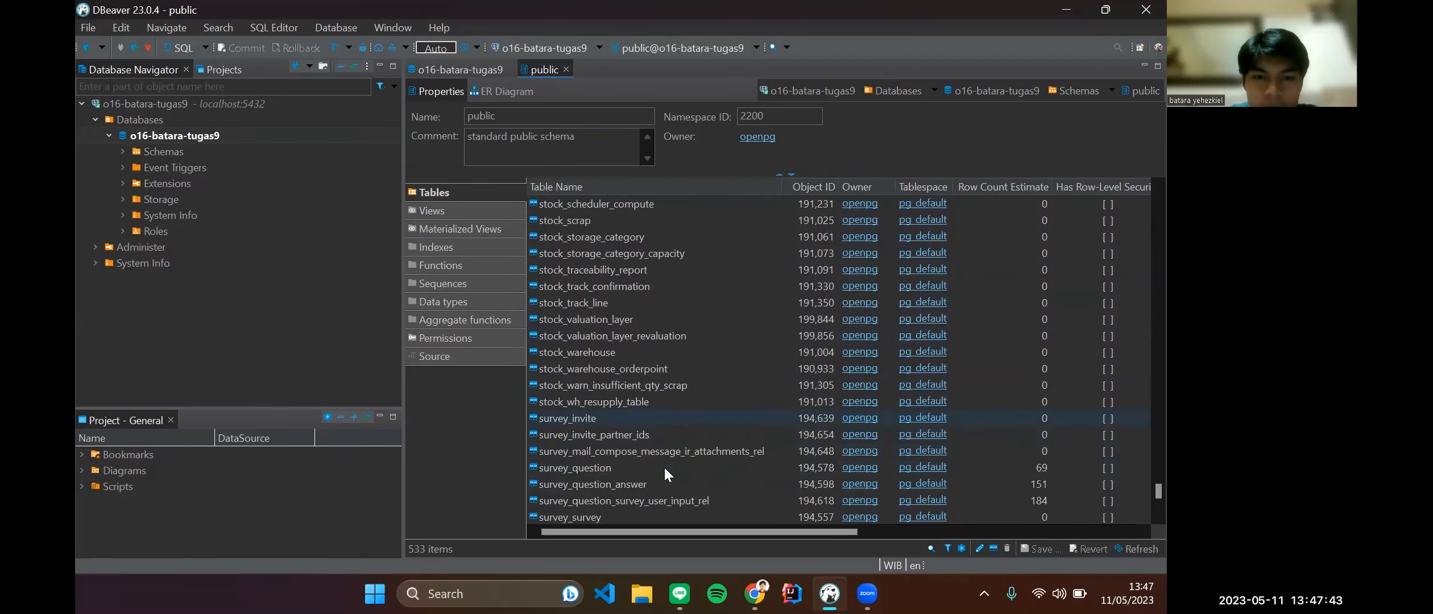
scroll(656, 455, down, 3)
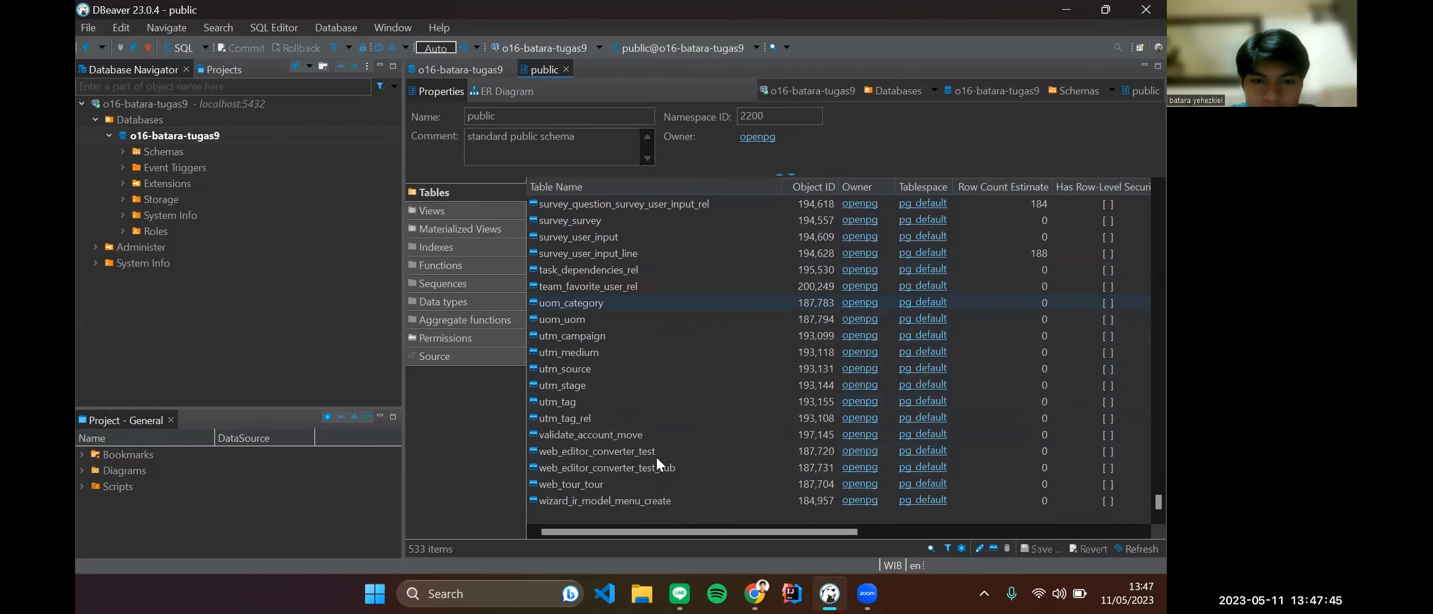
scroll(653, 449, up, 3)
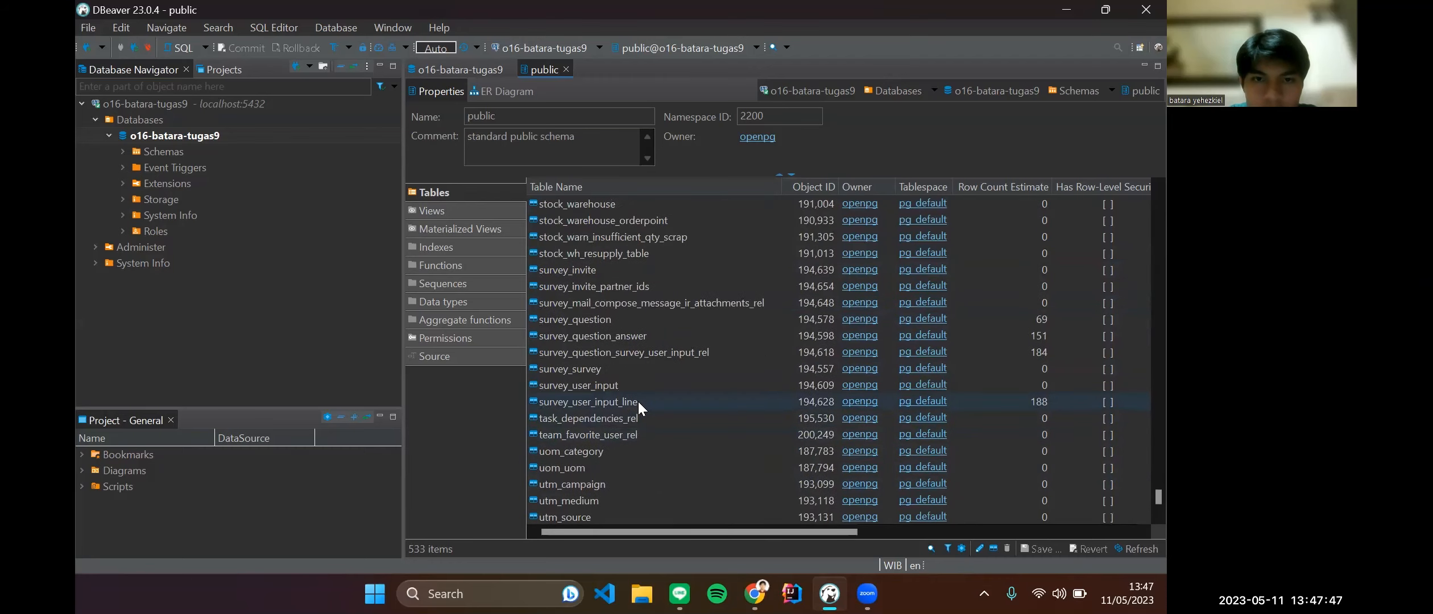
scroll(638, 402, up, 2)
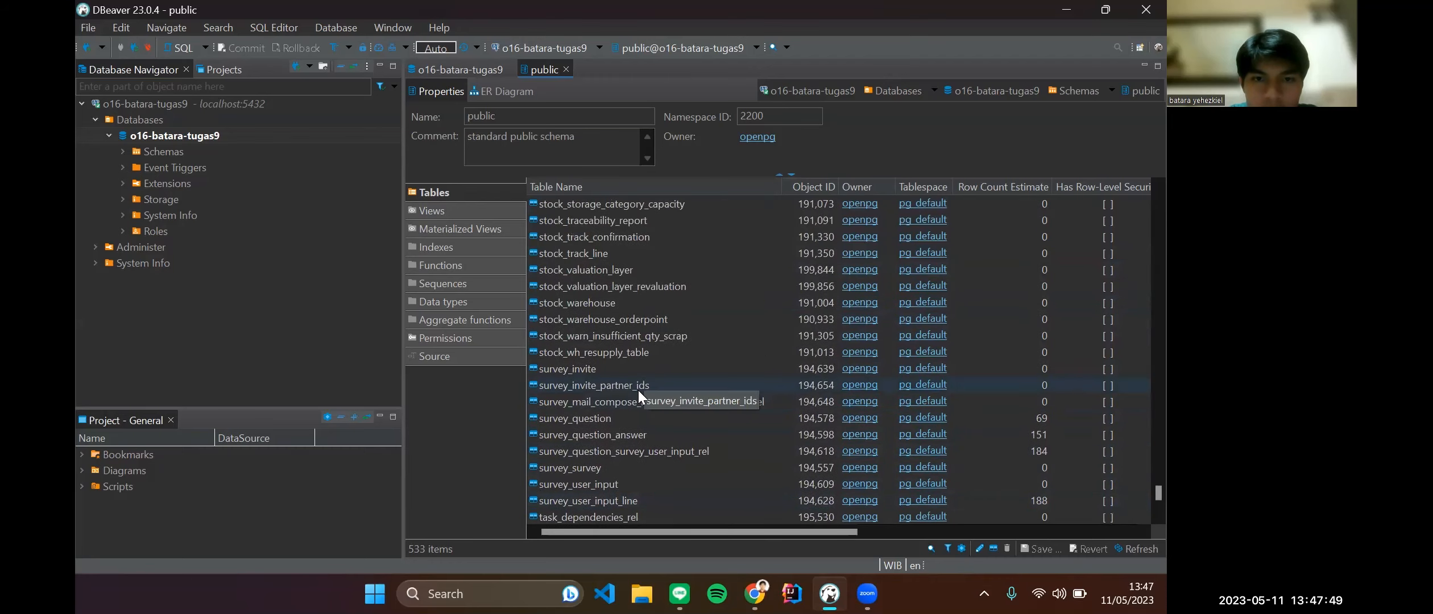
scroll(638, 389, up, 4)
scroll(638, 390, up, 10)
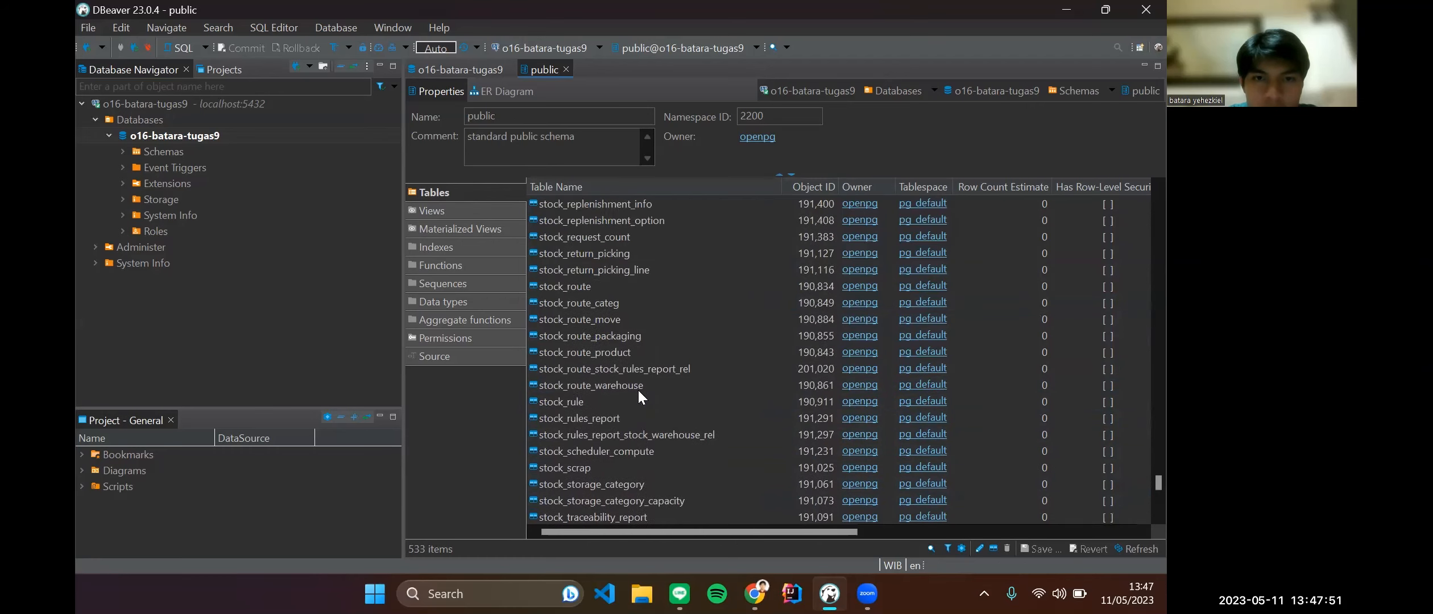
scroll(638, 390, down, 10)
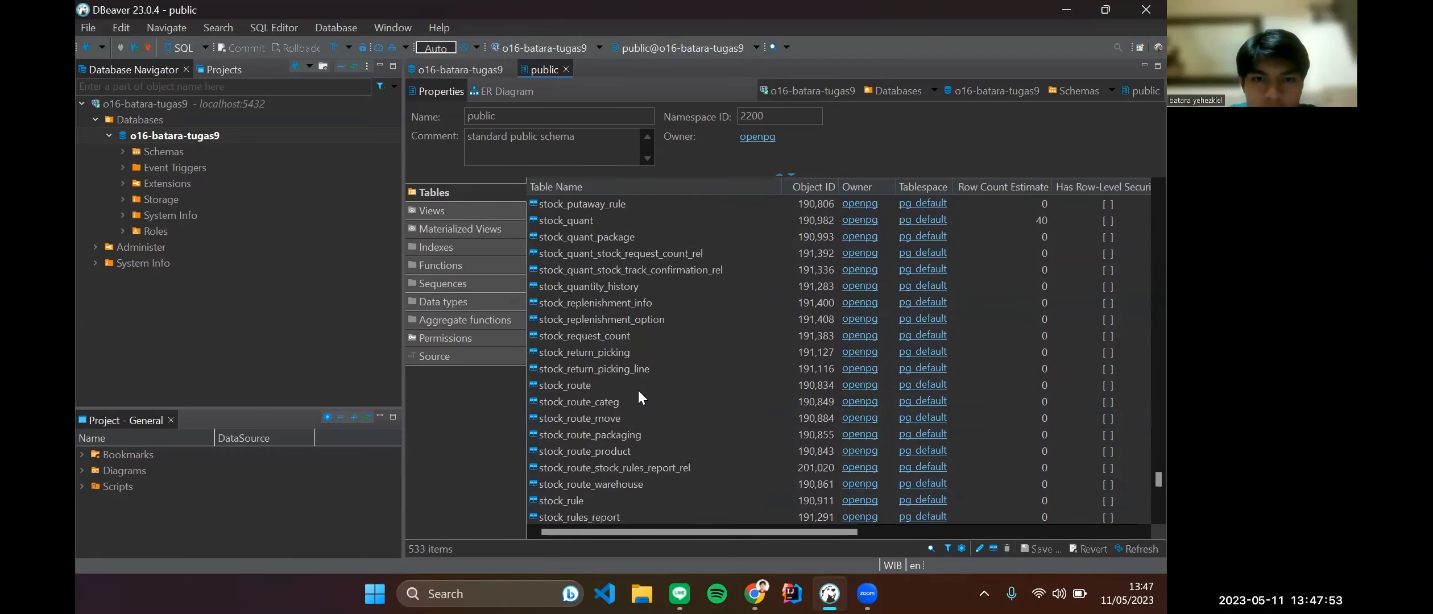
scroll(637, 389, down, 1)
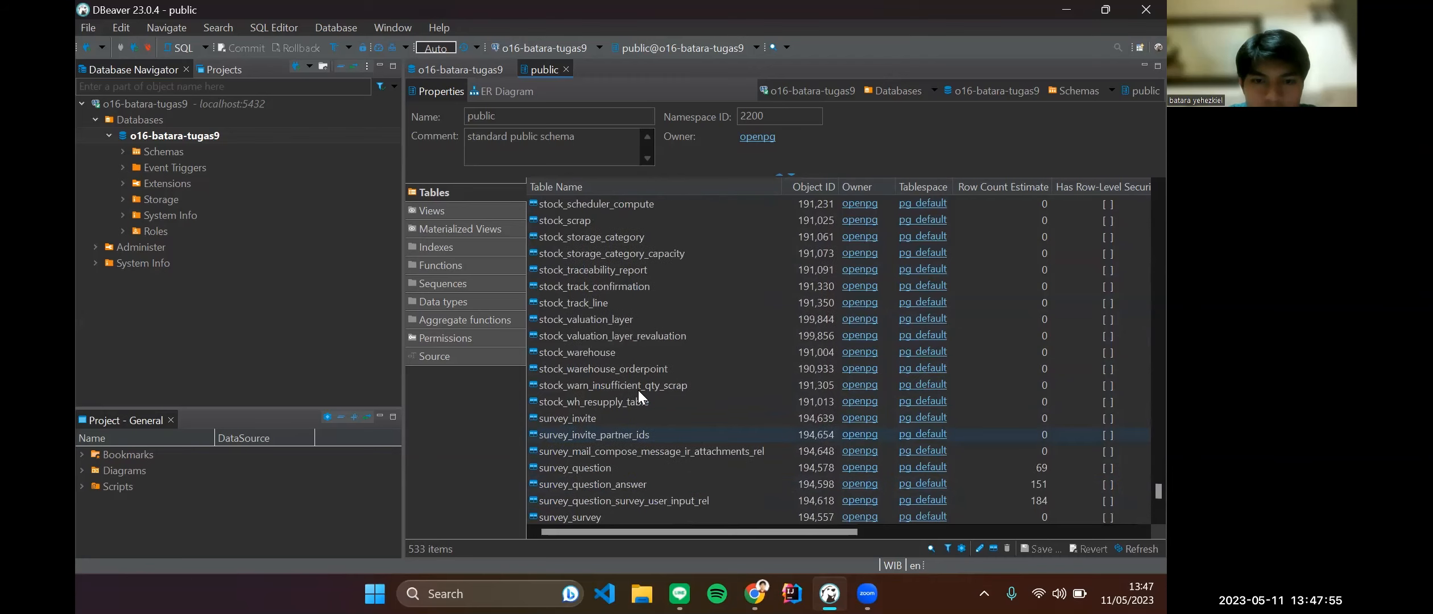
scroll(675, 369, up, 2)
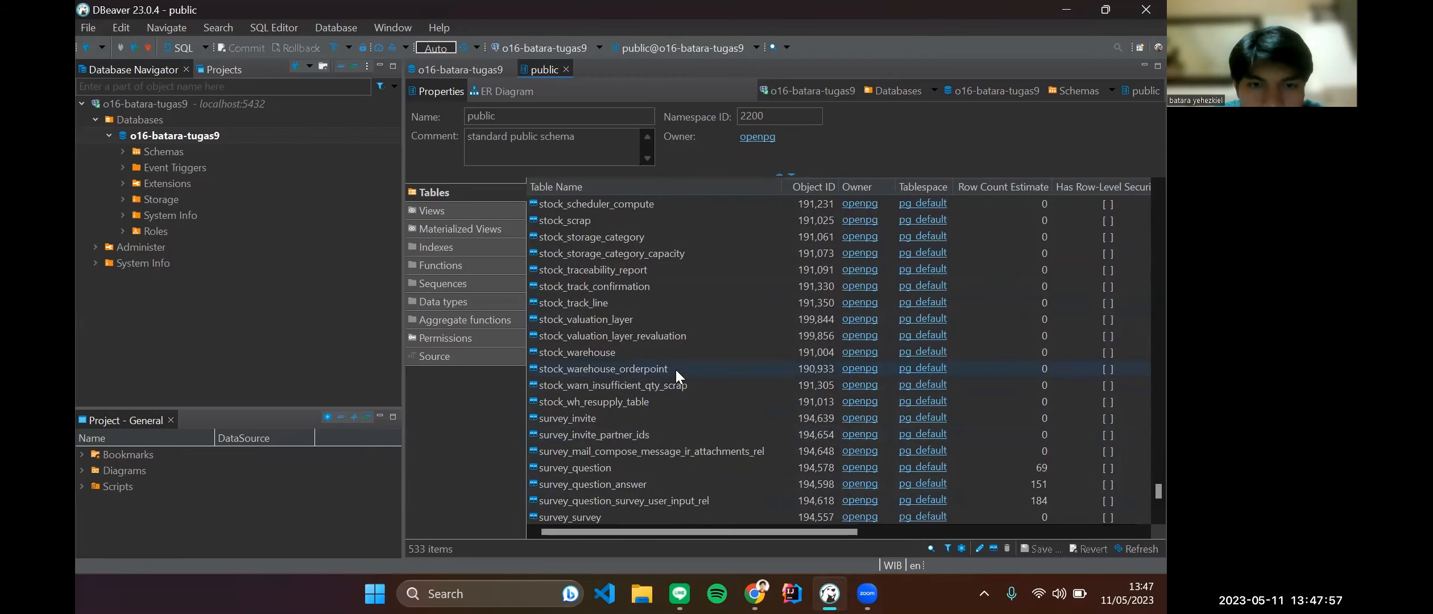
scroll(674, 368, up, 15)
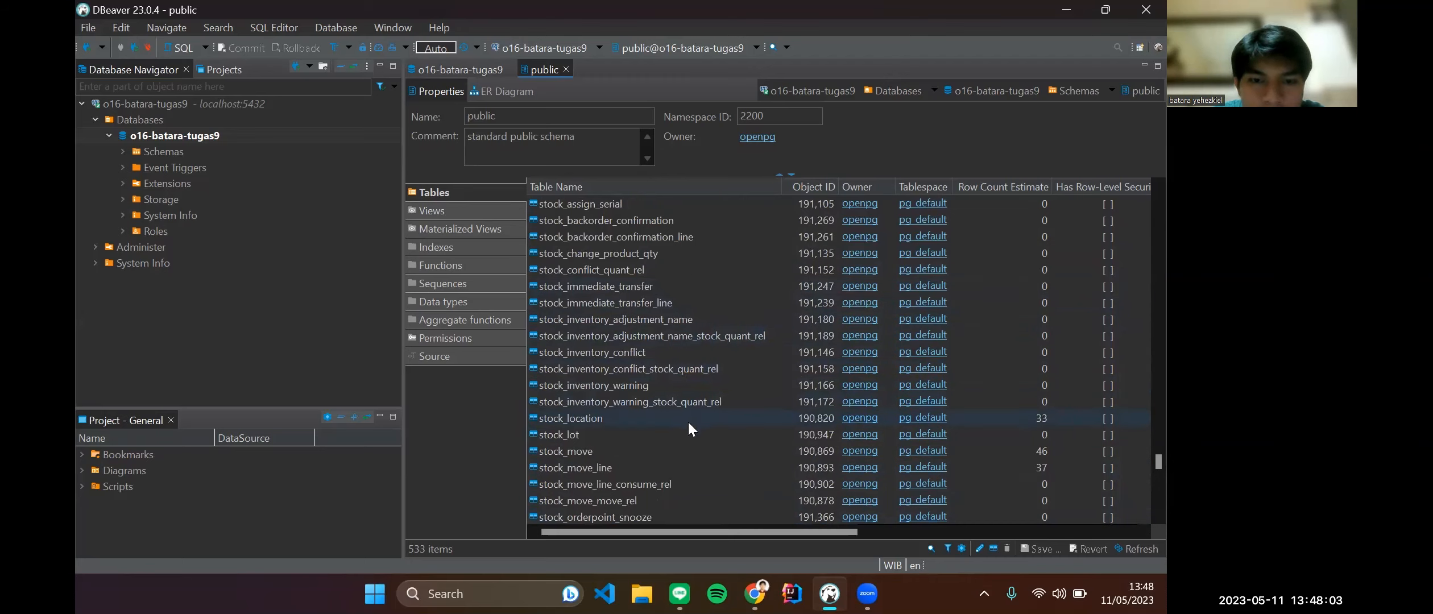
scroll(688, 421, up, 1)
scroll(689, 422, up, 4)
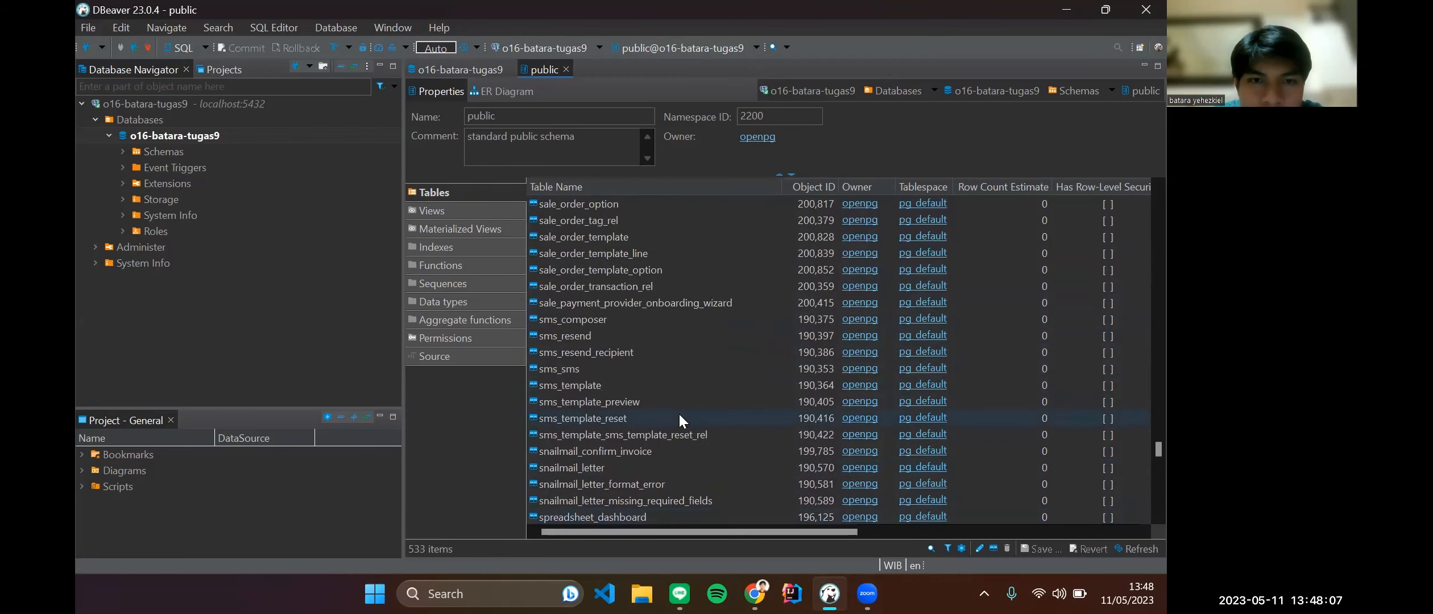
Open the stock_valuation_layer table's data from the public schema and close the value viewer beside the grid.
scroll(678, 414, down, 2)
scroll(679, 417, down, 3)
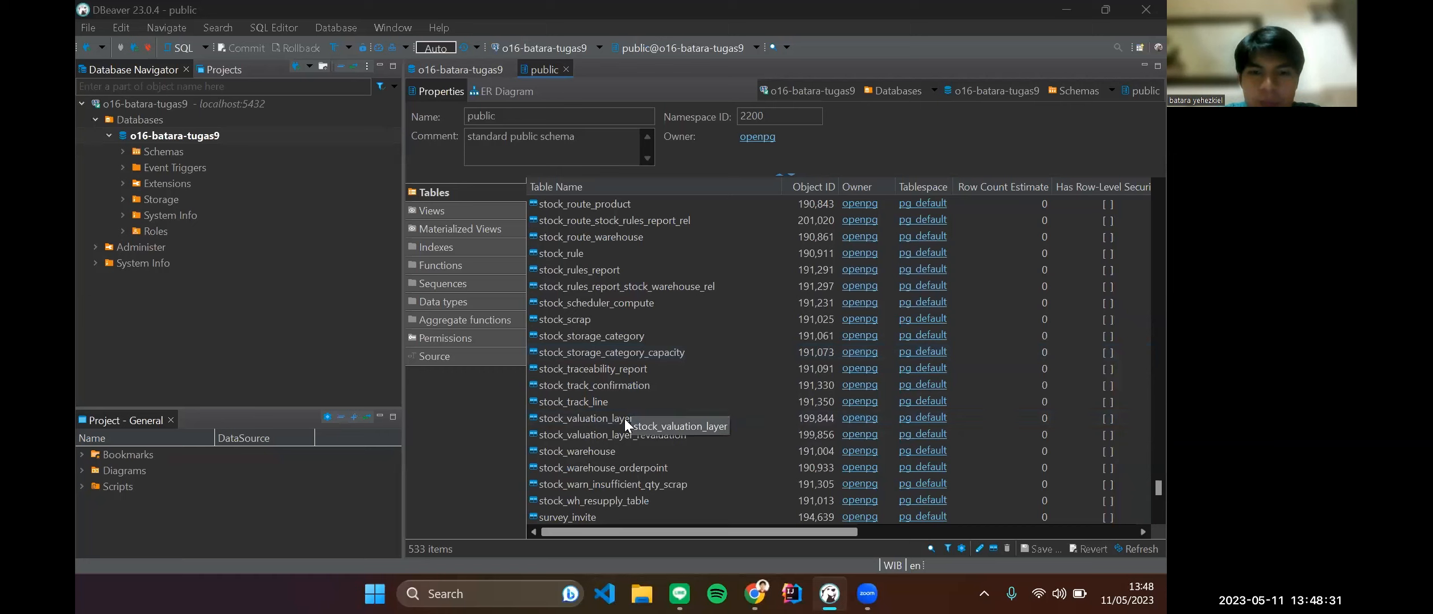
double_click(626, 418)
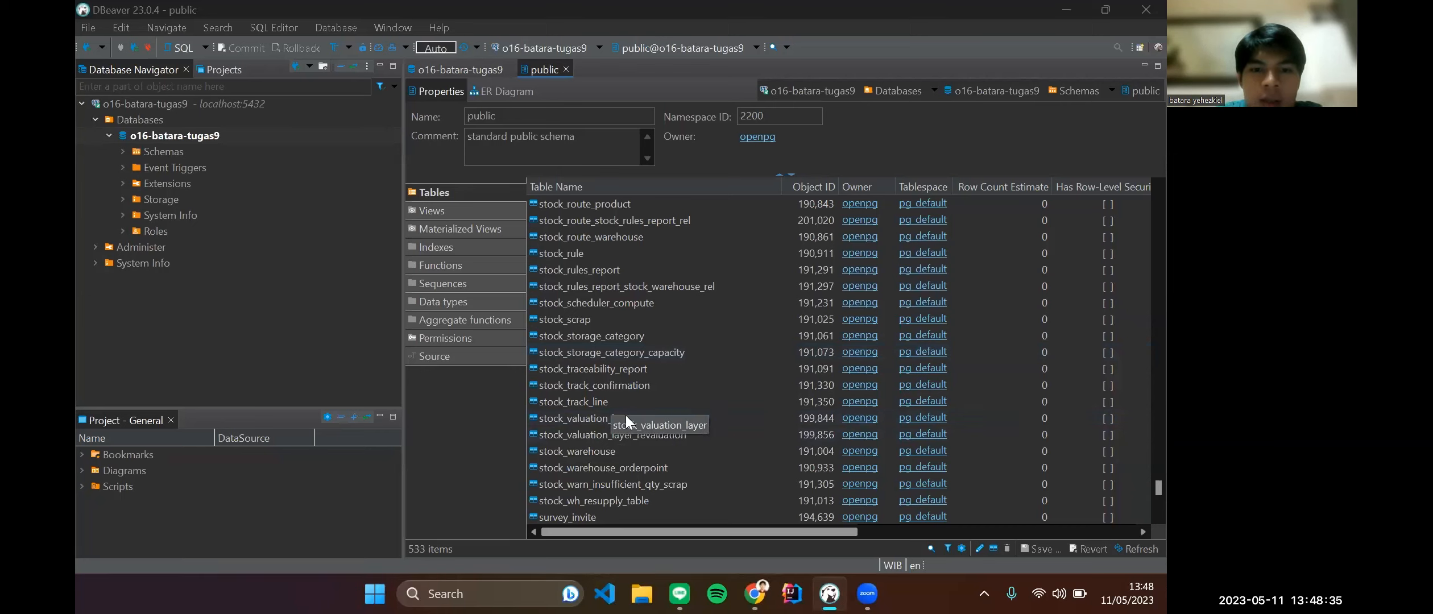
double_click(576, 418)
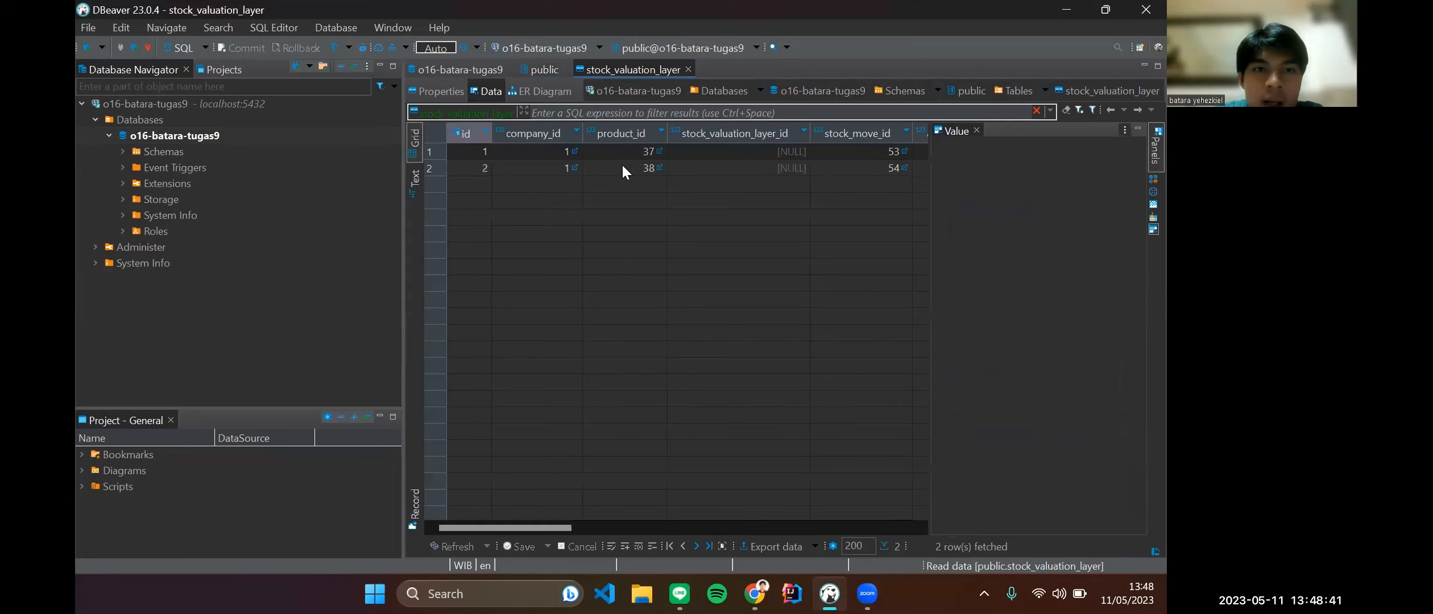
click(977, 131)
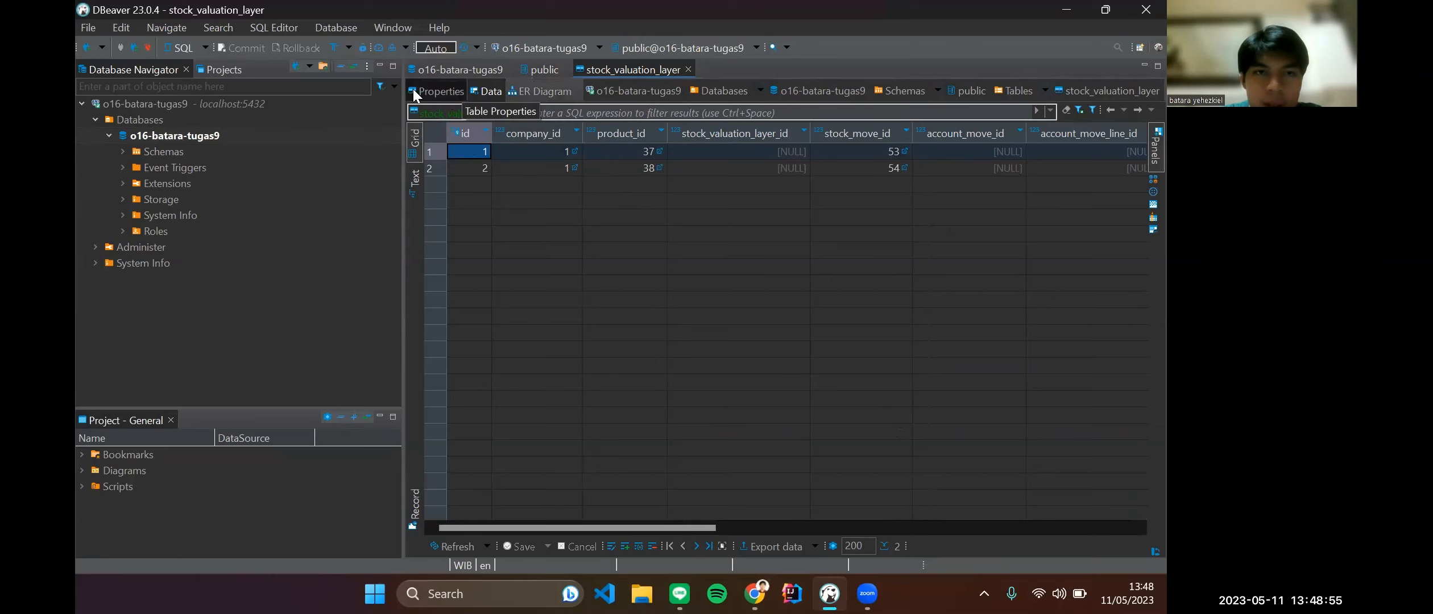
Show the stock_valuation_layer table's properties and examine its column definitions down to price_diff_value.
click(433, 91)
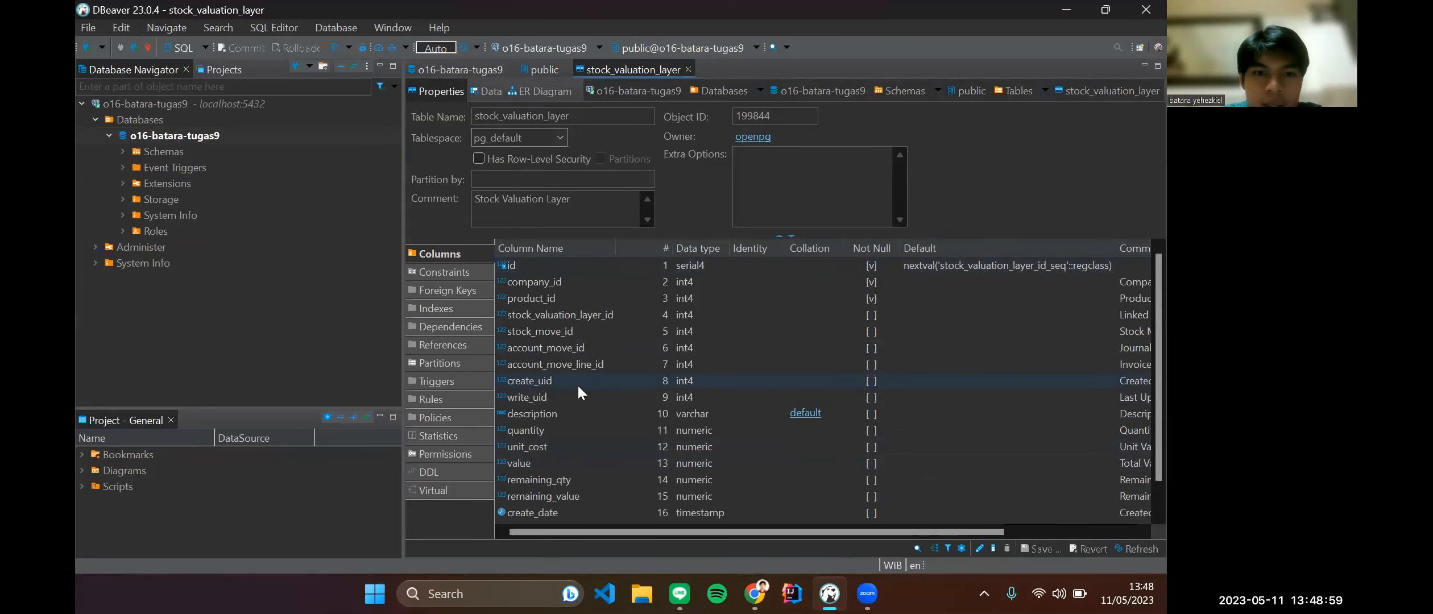
scroll(547, 414, down, 1)
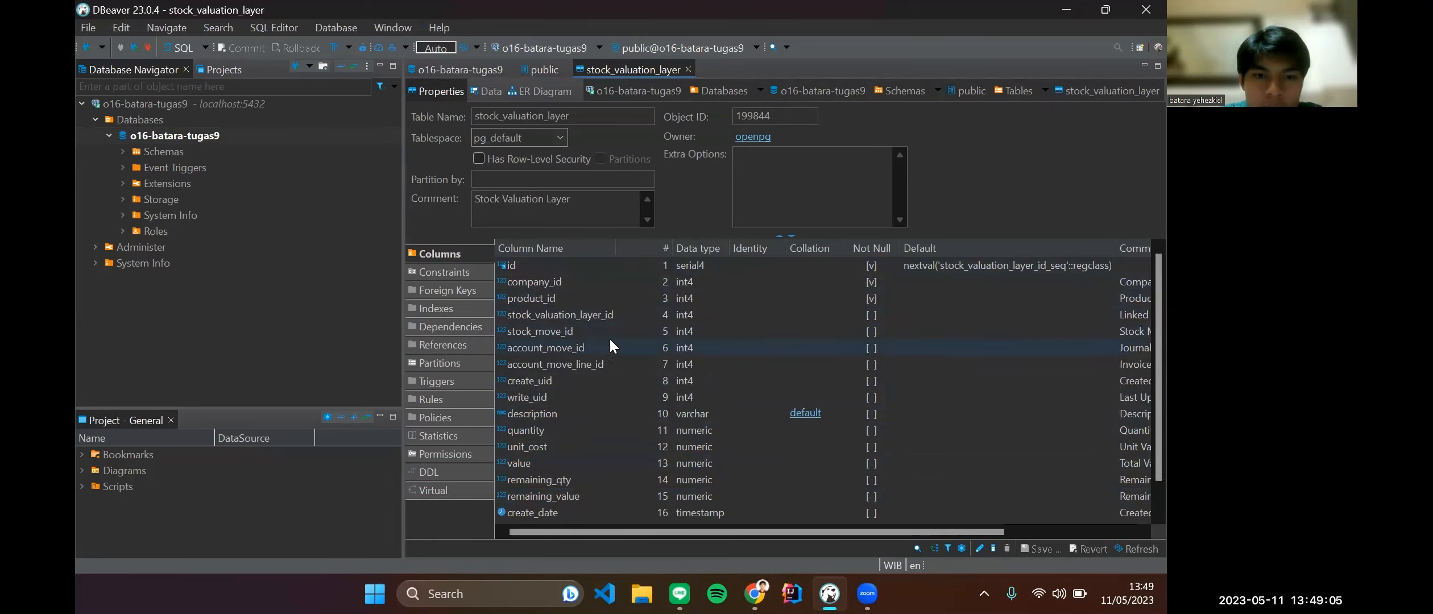
scroll(599, 350, down, 1)
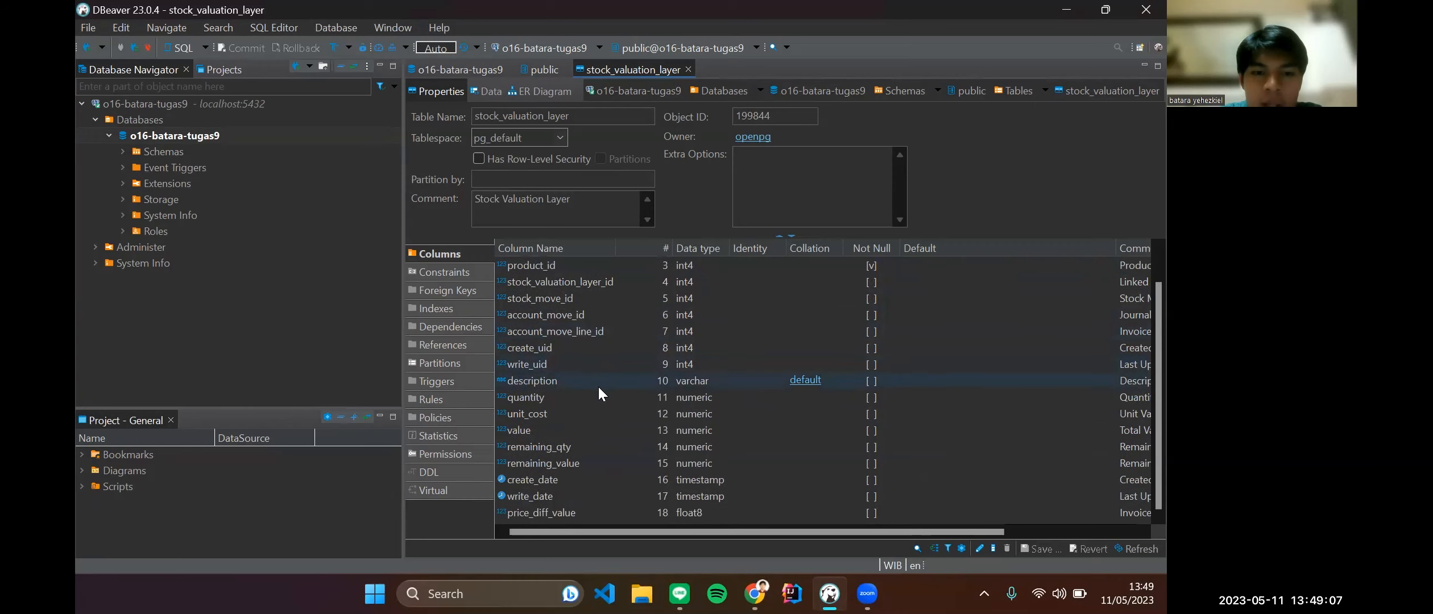
Switch to the browser and check the moved quantities, unit values and total values in Odoo's Stock Valuation list.
click(755, 594)
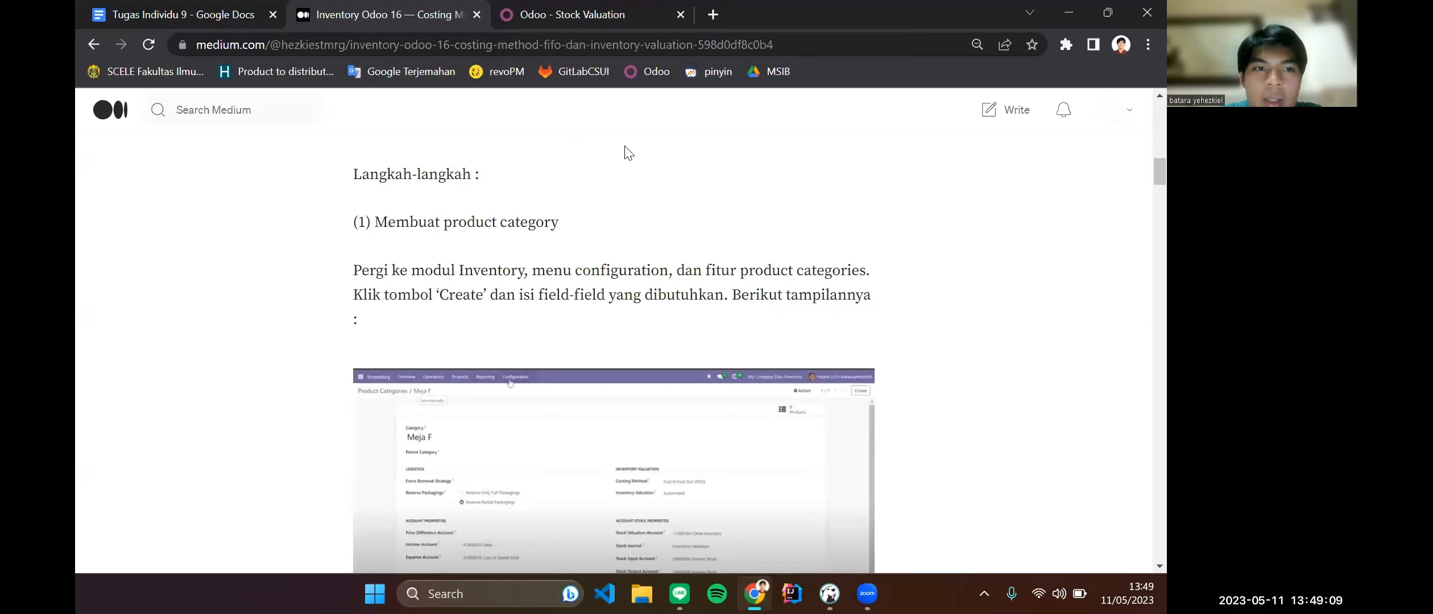
click(580, 15)
click(404, 149)
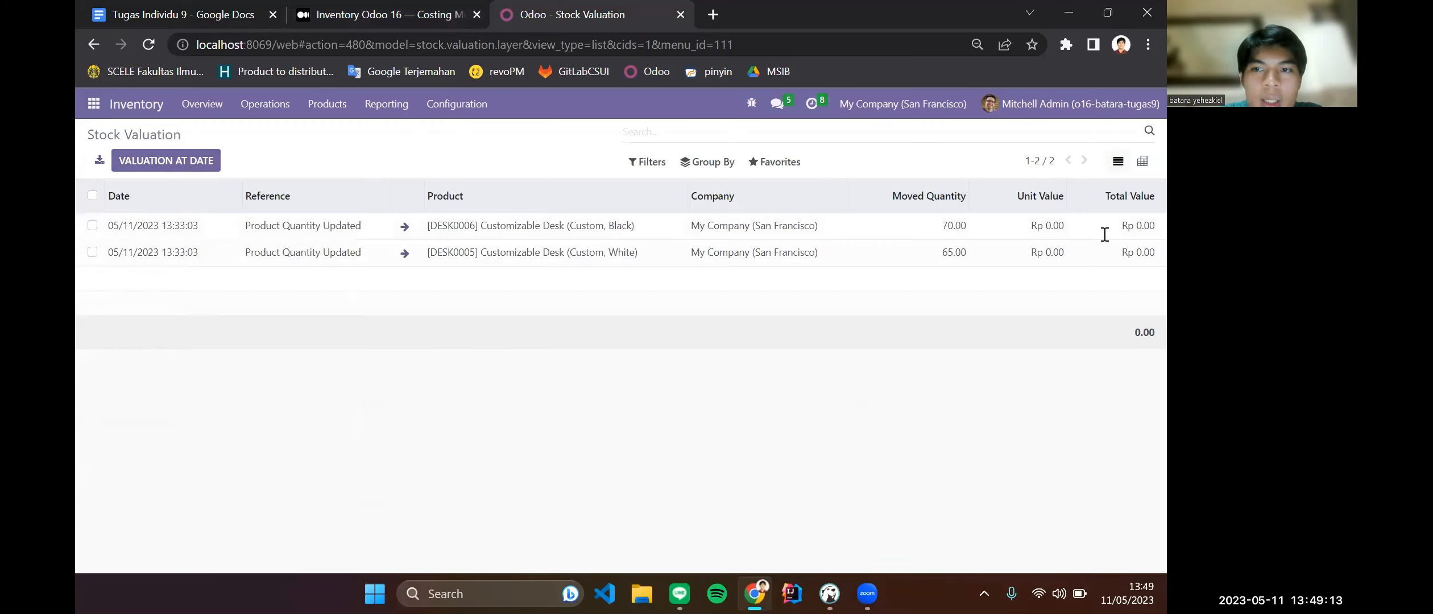
Return to DBeaver and compare the stock_valuation_layer columns with the fields of Odoo's Stock Valuation list.
click(829, 594)
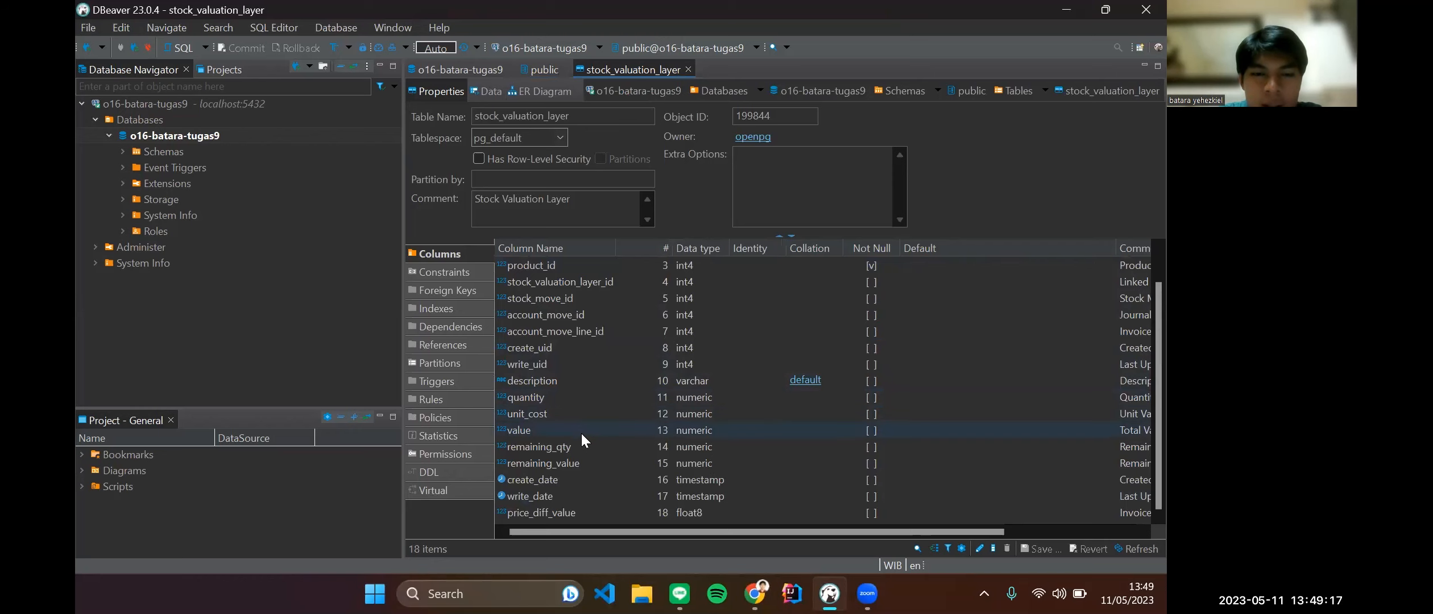
scroll(592, 459, up, 1)
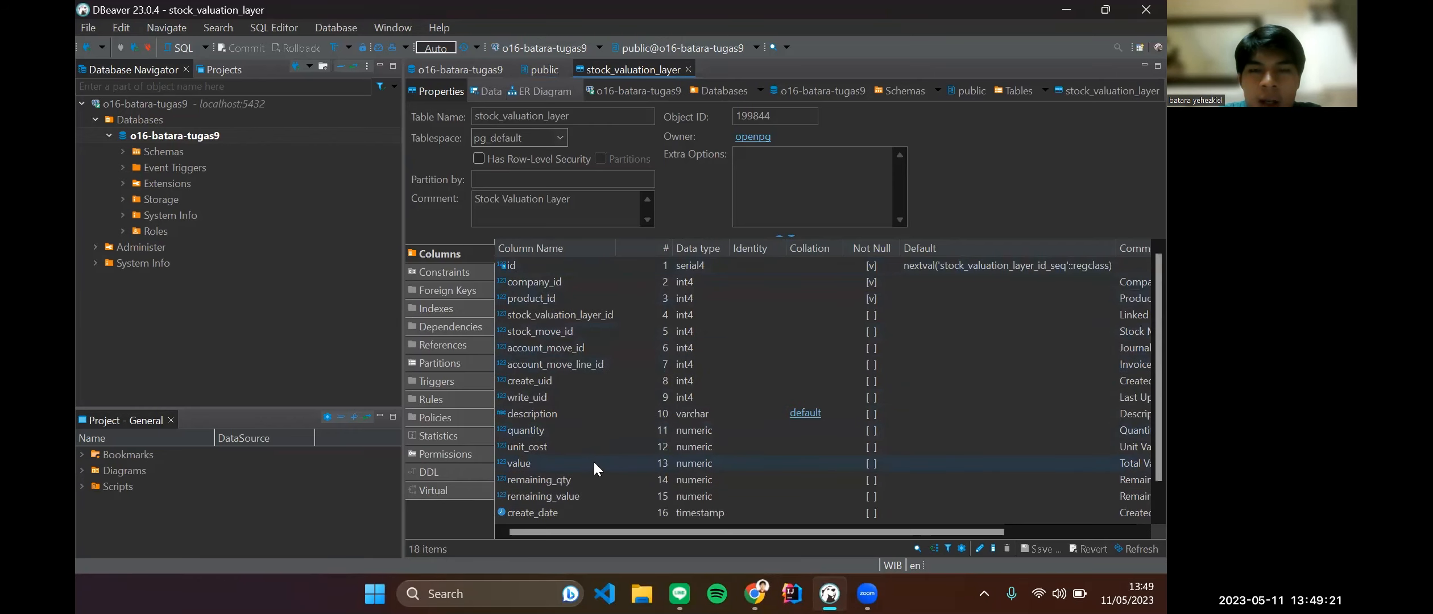
scroll(629, 445, down, 1)
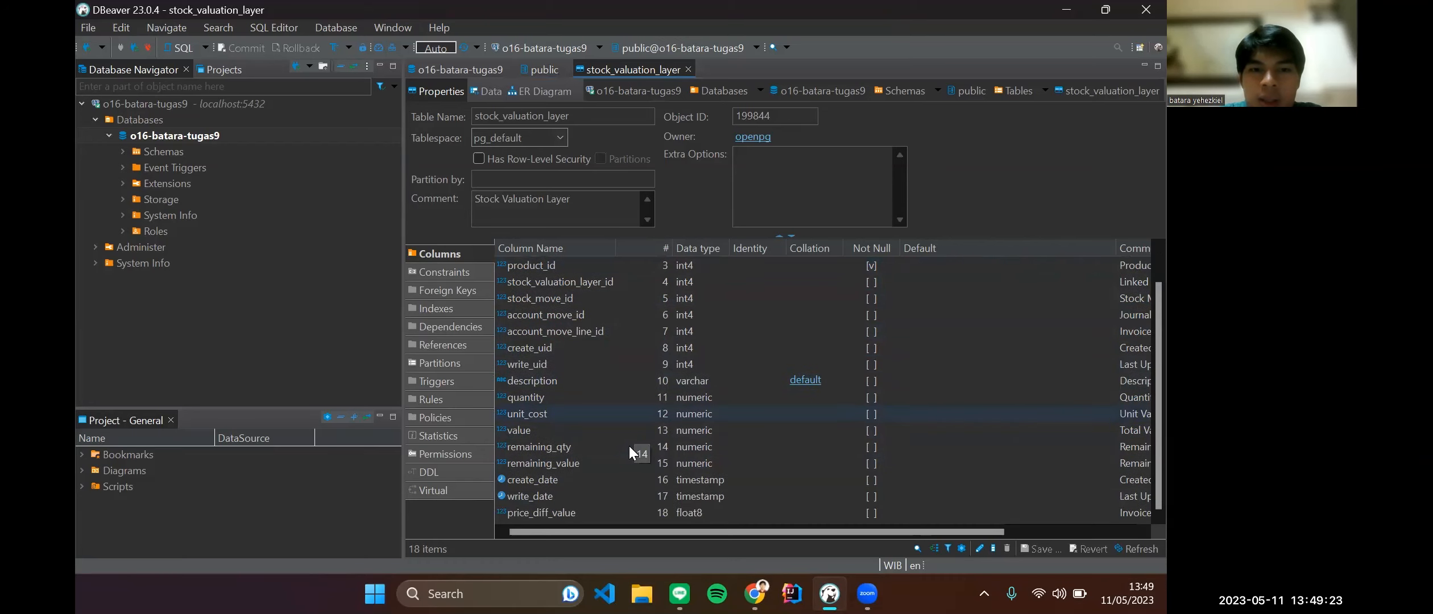
scroll(629, 445, up, 1)
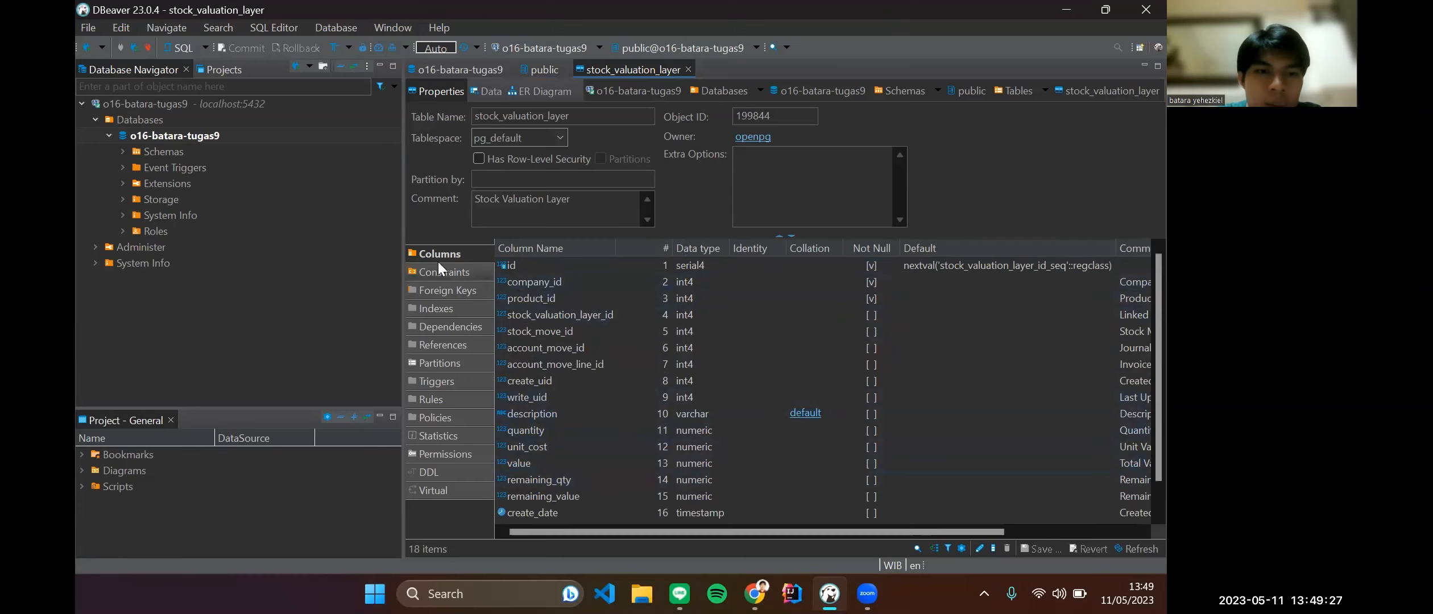
View the table's constraints and expand the primary key stock_valuation_layer_pkey to see its attribute.
click(465, 276)
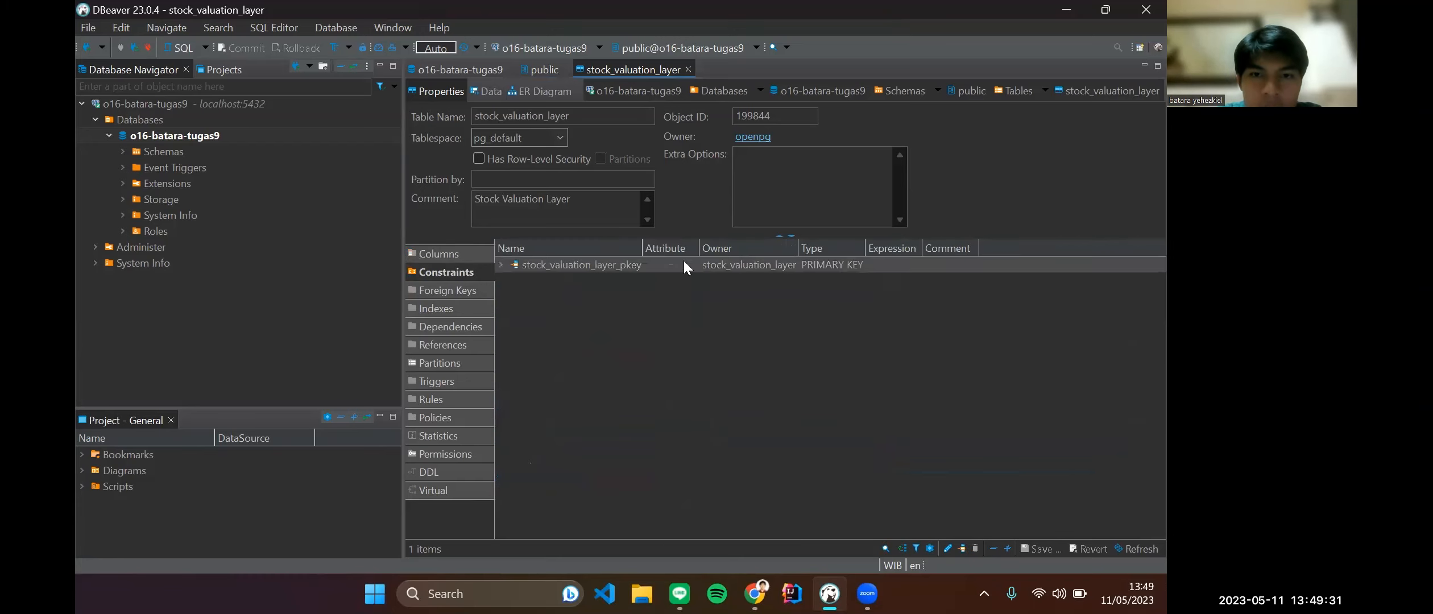
click(498, 265)
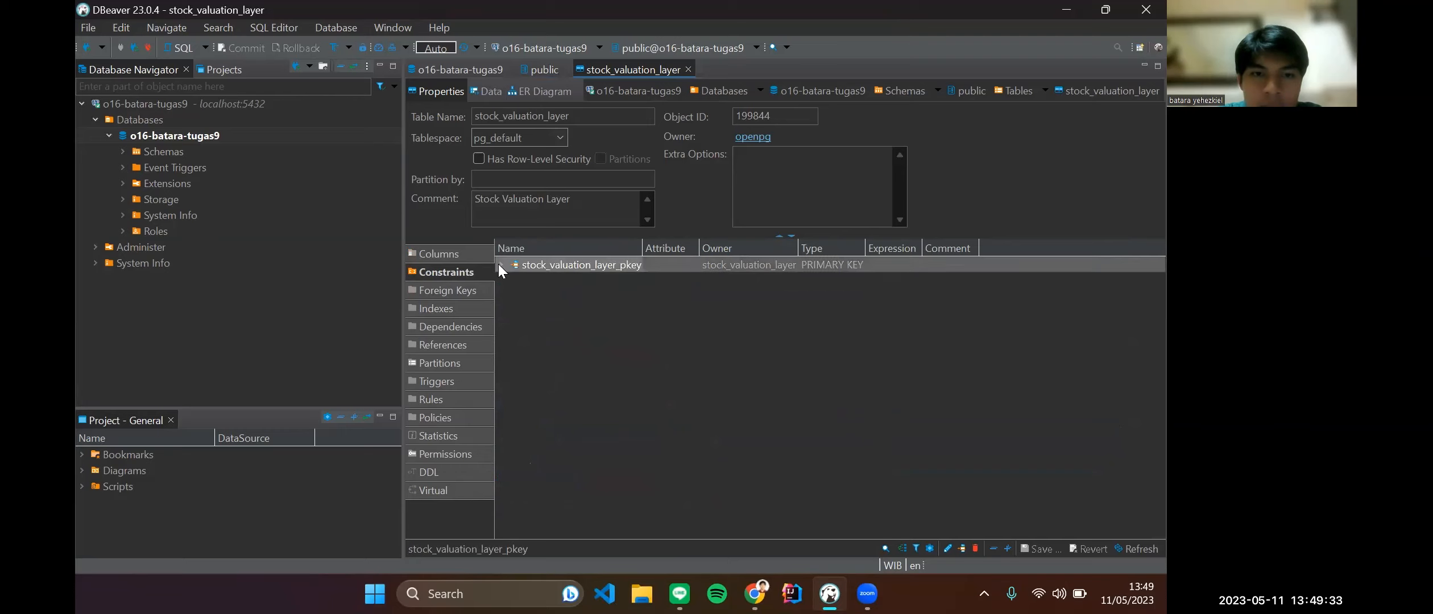
click(501, 264)
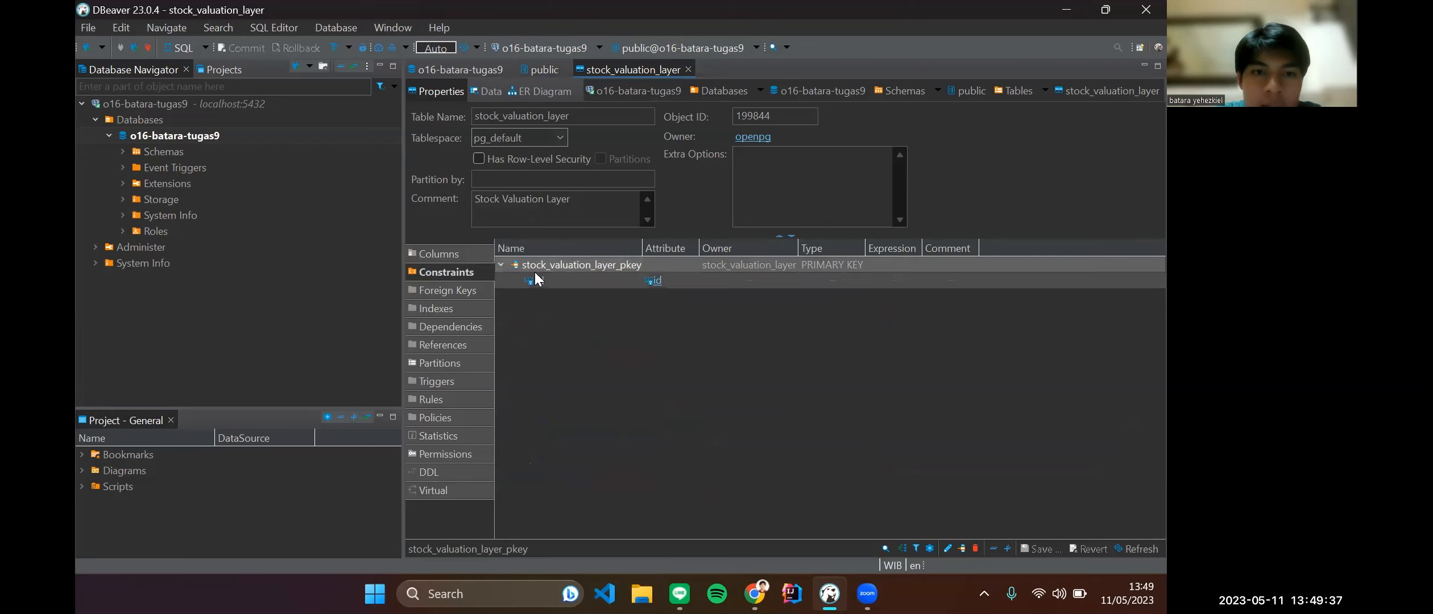
Review the table's foreign keys, including their referenced columns, associated entities and delete rules.
click(455, 292)
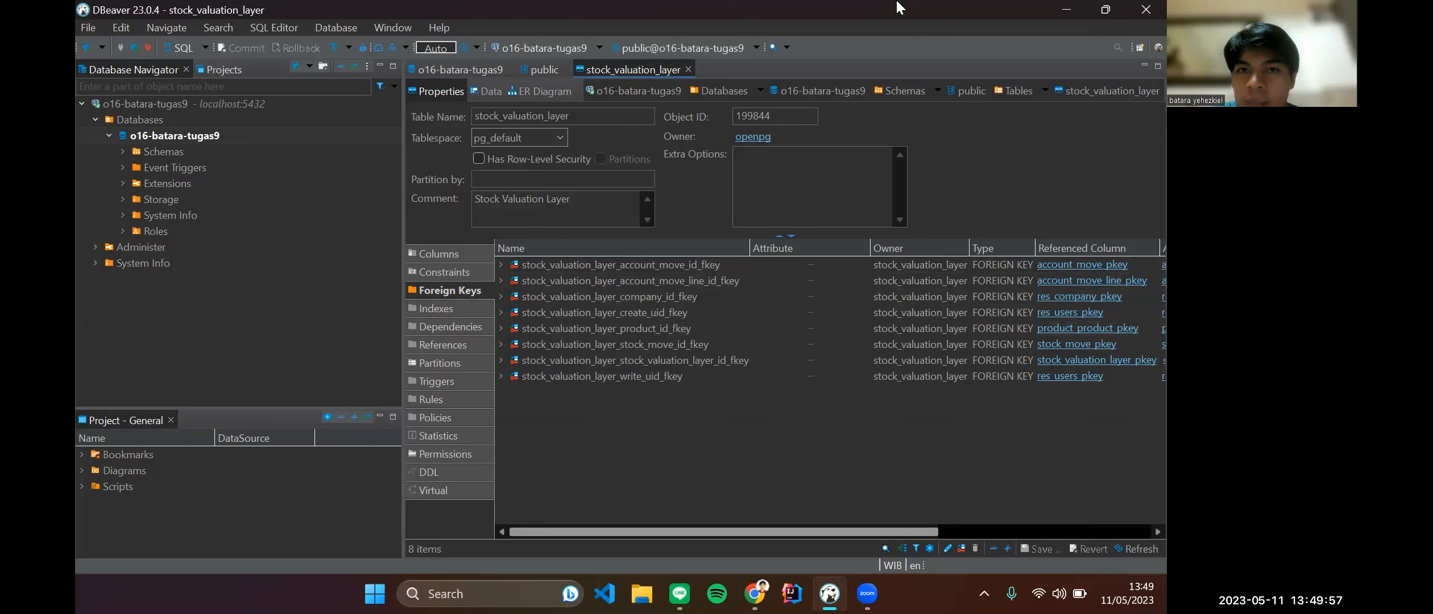
drag(841, 528, 931, 516)
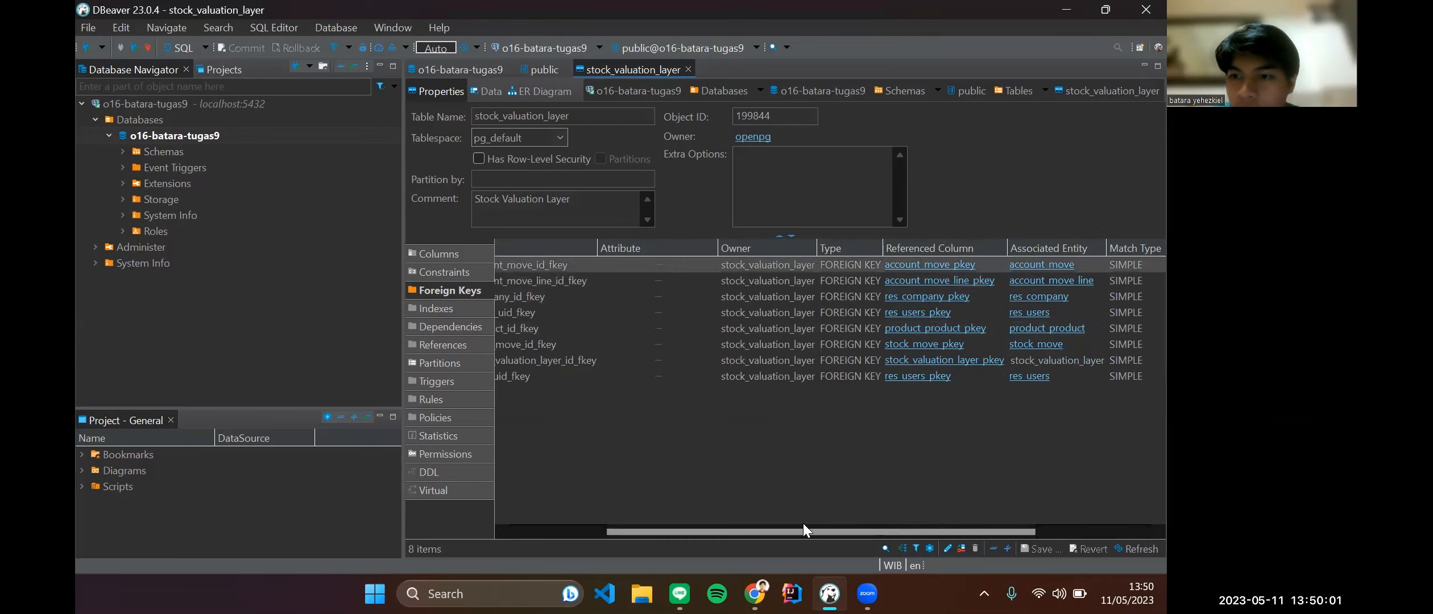
drag(816, 526, 887, 529)
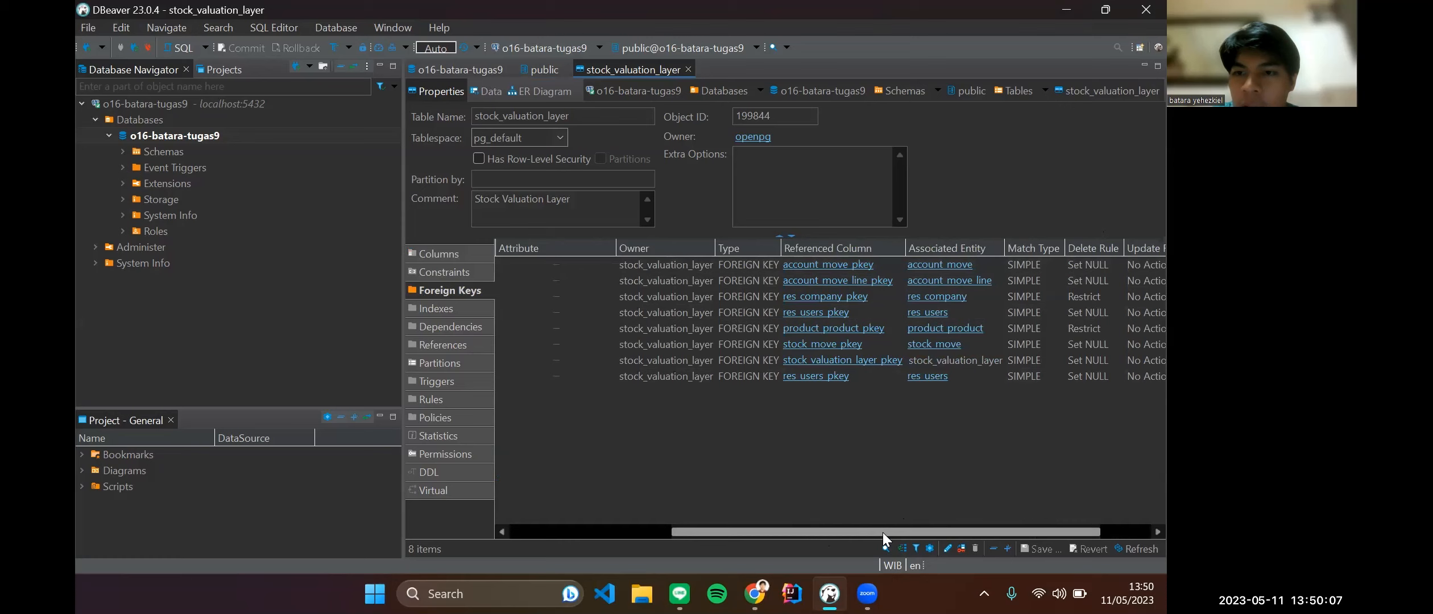
drag(881, 531, 614, 529)
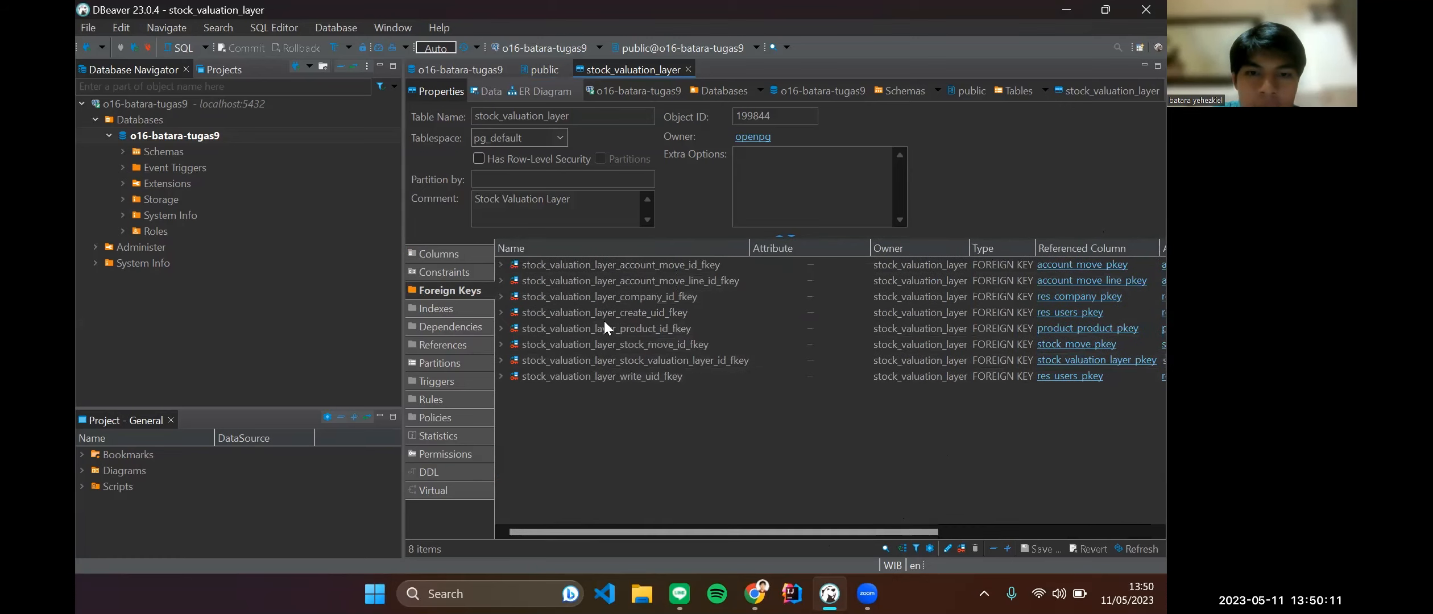
Examine the full list of the stock_valuation_layer table's dependencies and open its references.
click(463, 330)
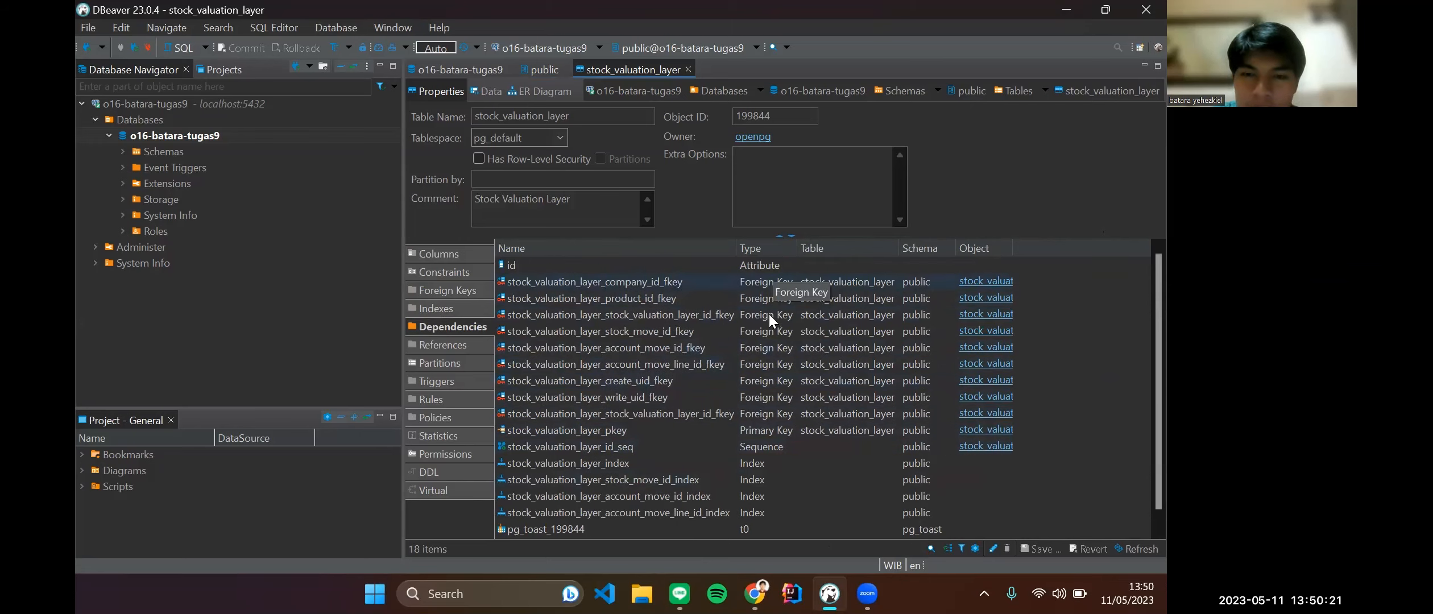
scroll(774, 436, down, 1)
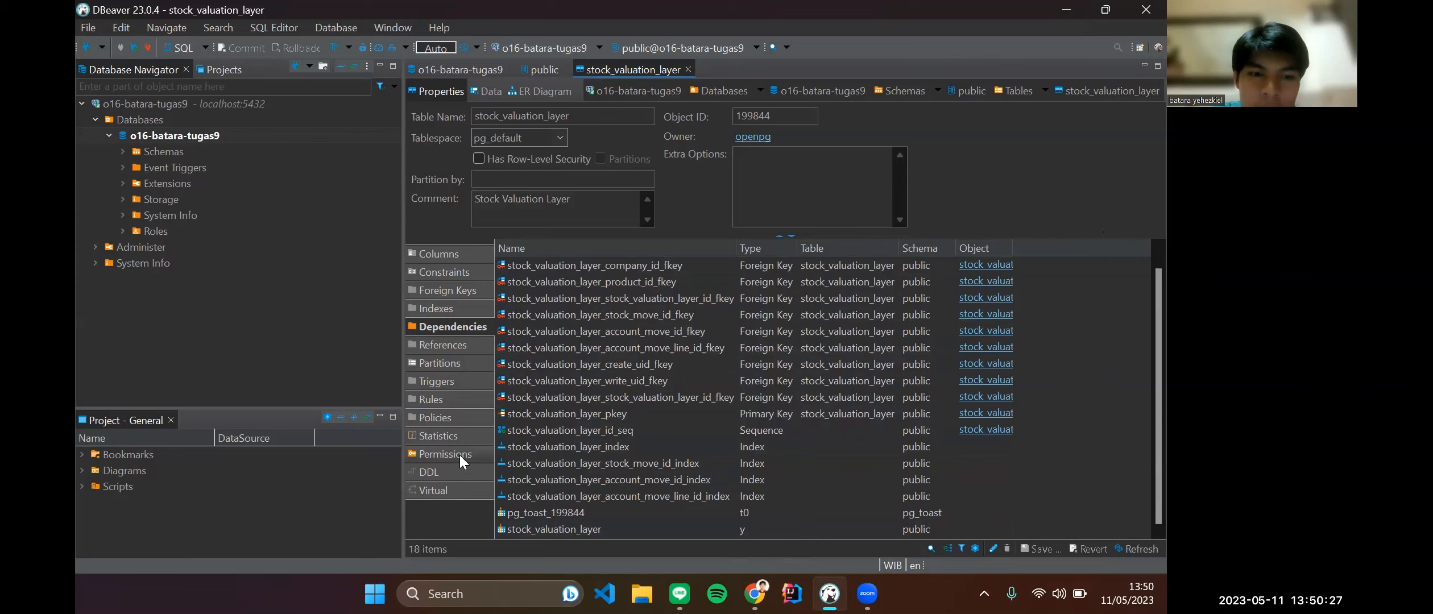
scroll(751, 430, up, 1)
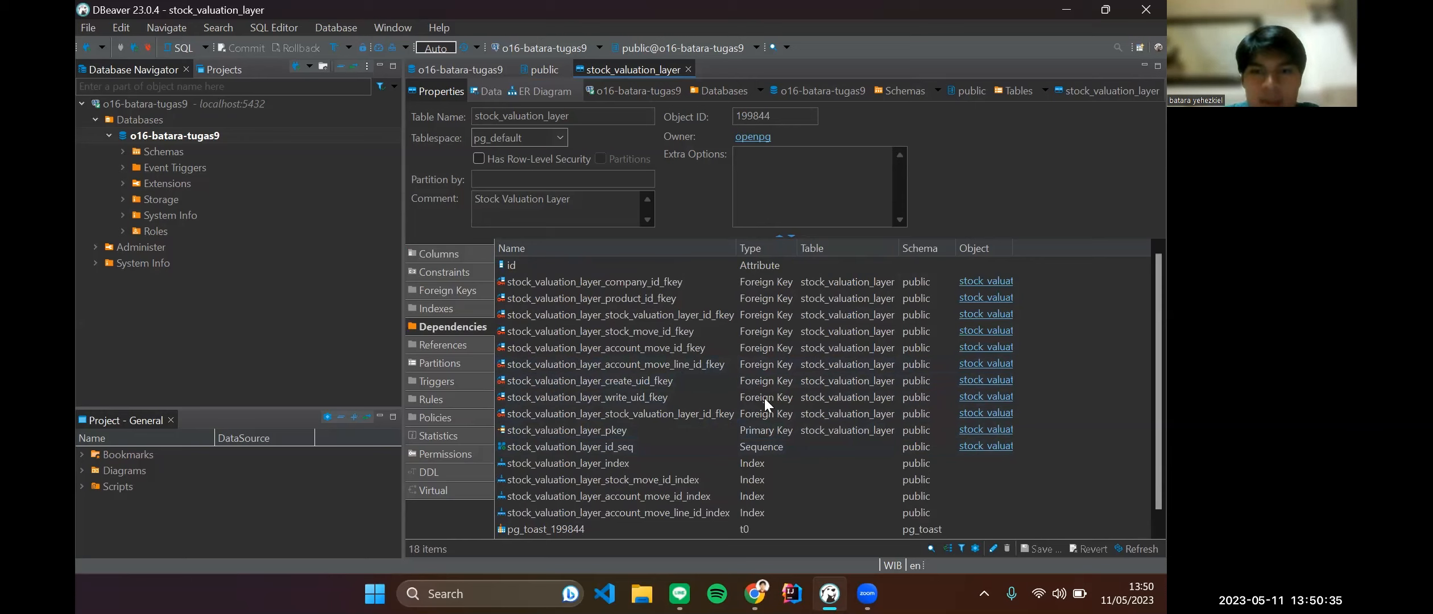
click(448, 344)
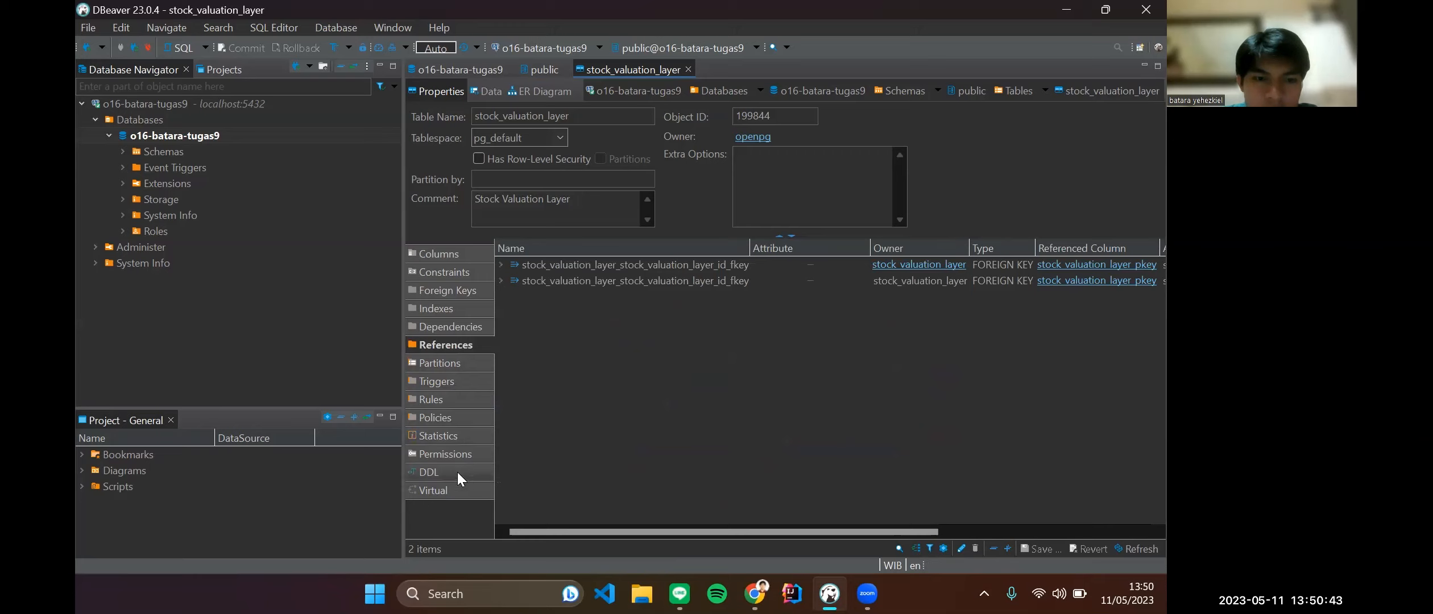
Check the table's partitions and examine the stock_valuation_layer data rows across the ID, description, quantity, unit_cost and value columns.
click(473, 366)
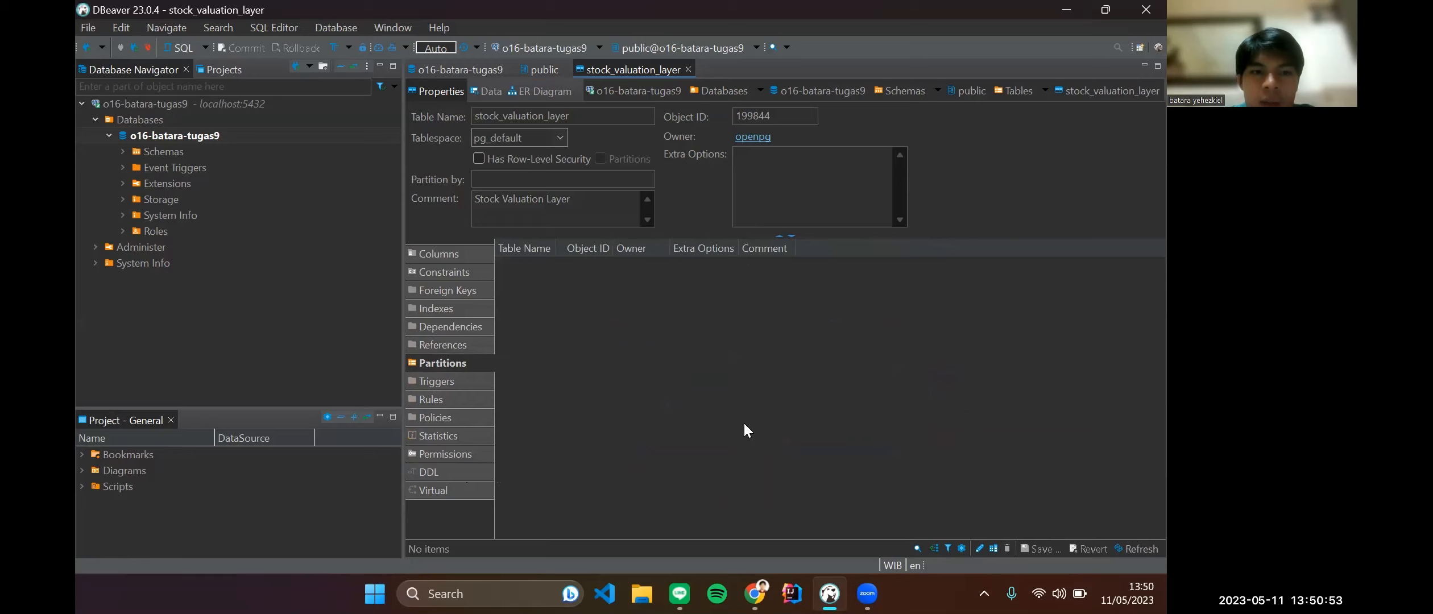
click(480, 92)
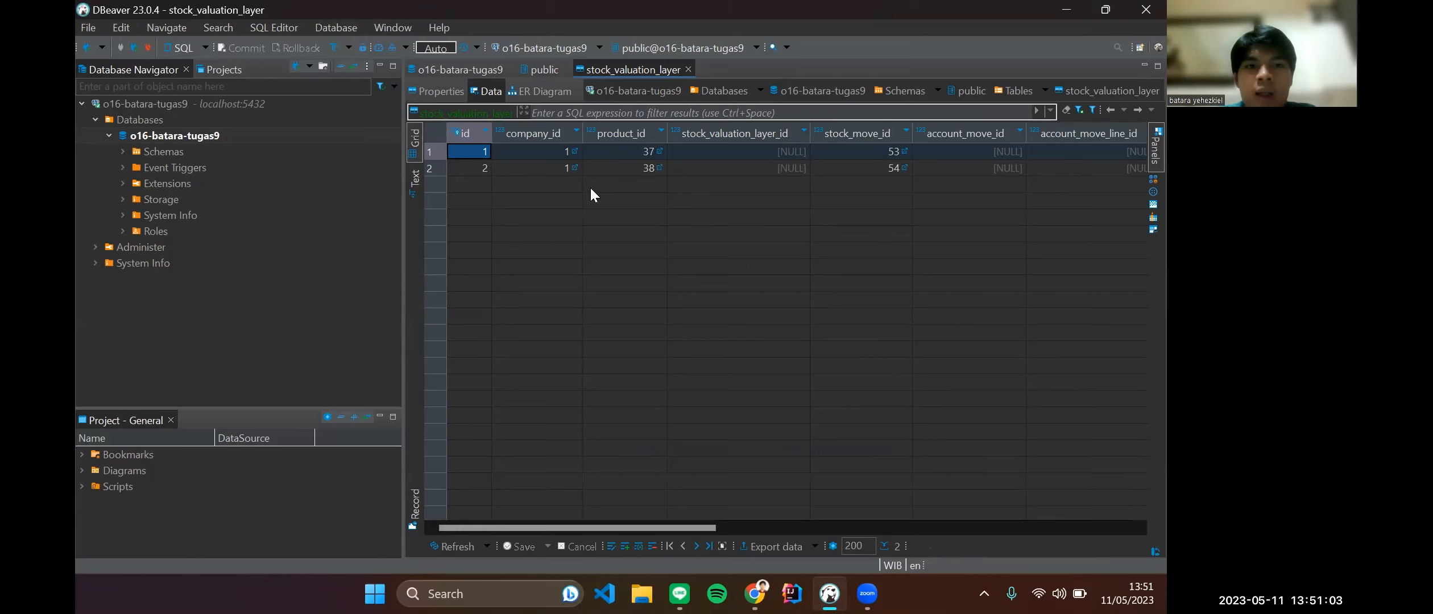
scroll(572, 184, right, 2)
scroll(549, 168, left, 2)
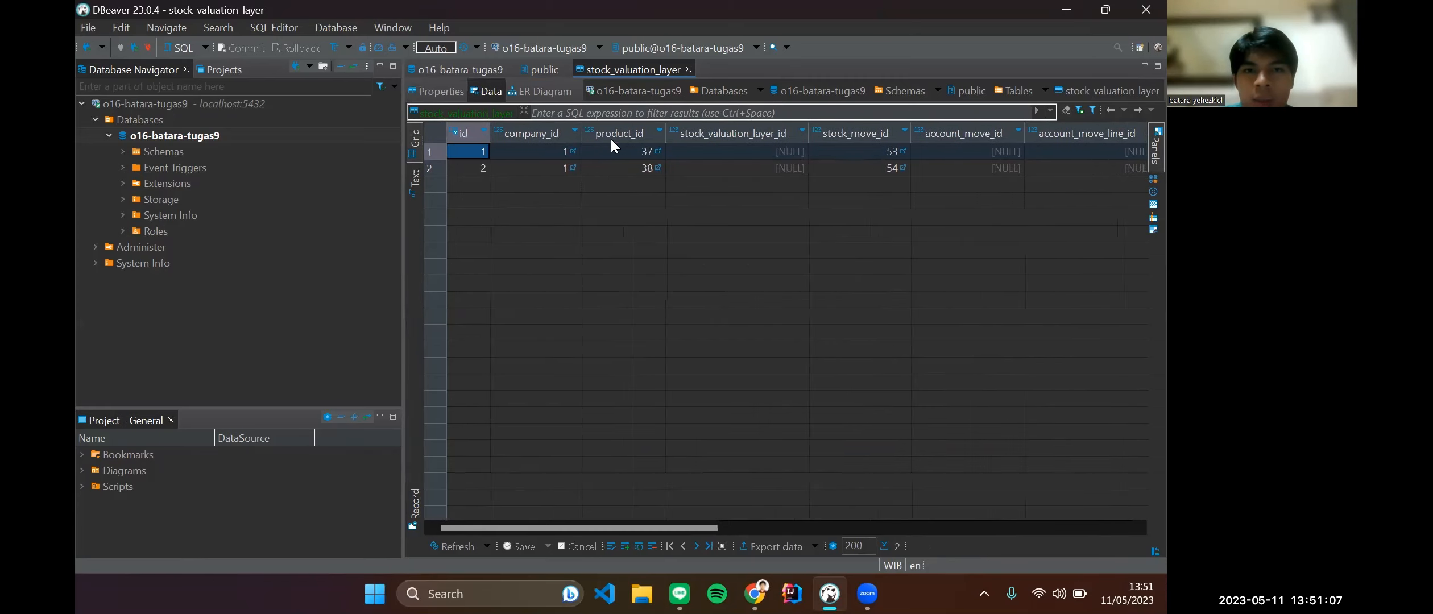
scroll(667, 183, right, 1)
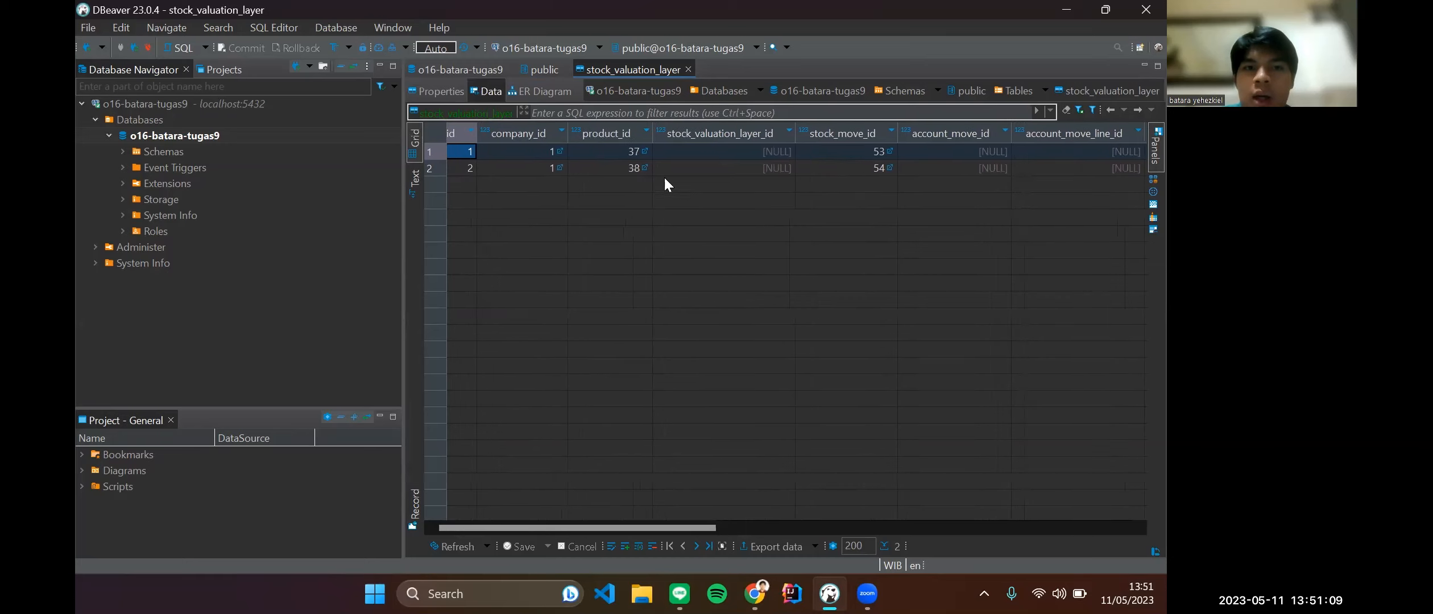
scroll(1018, 168, right, 5)
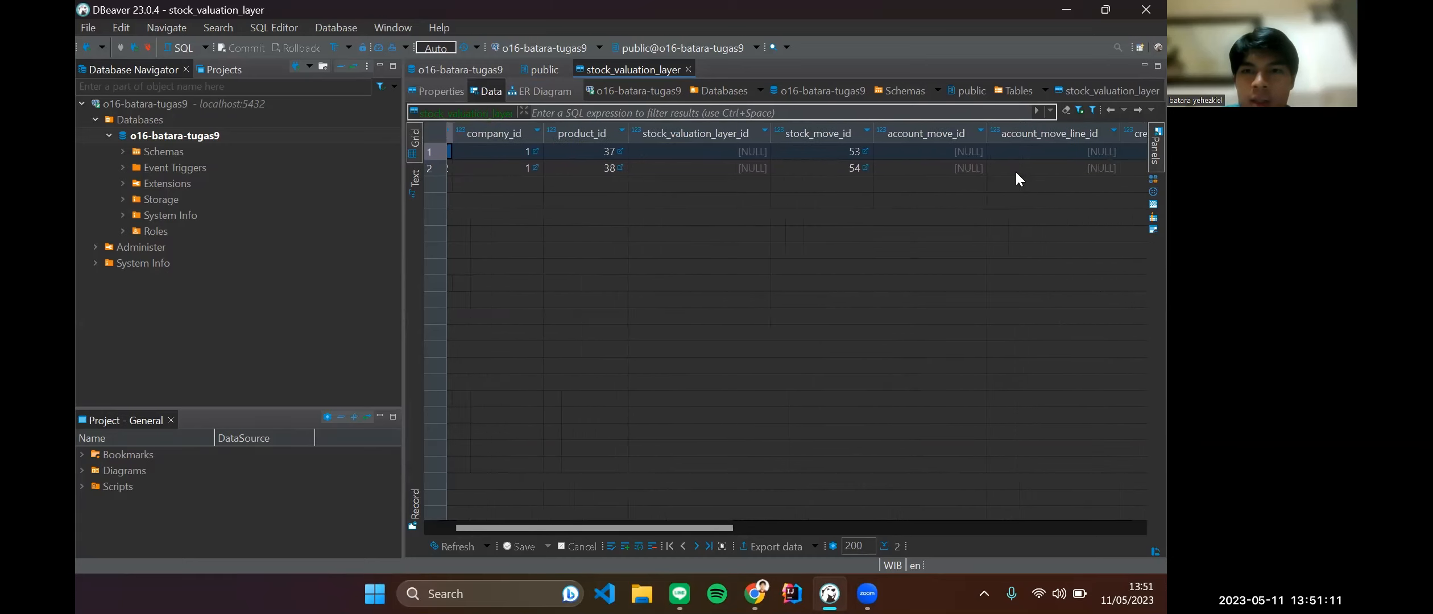
scroll(1016, 174, right, 13)
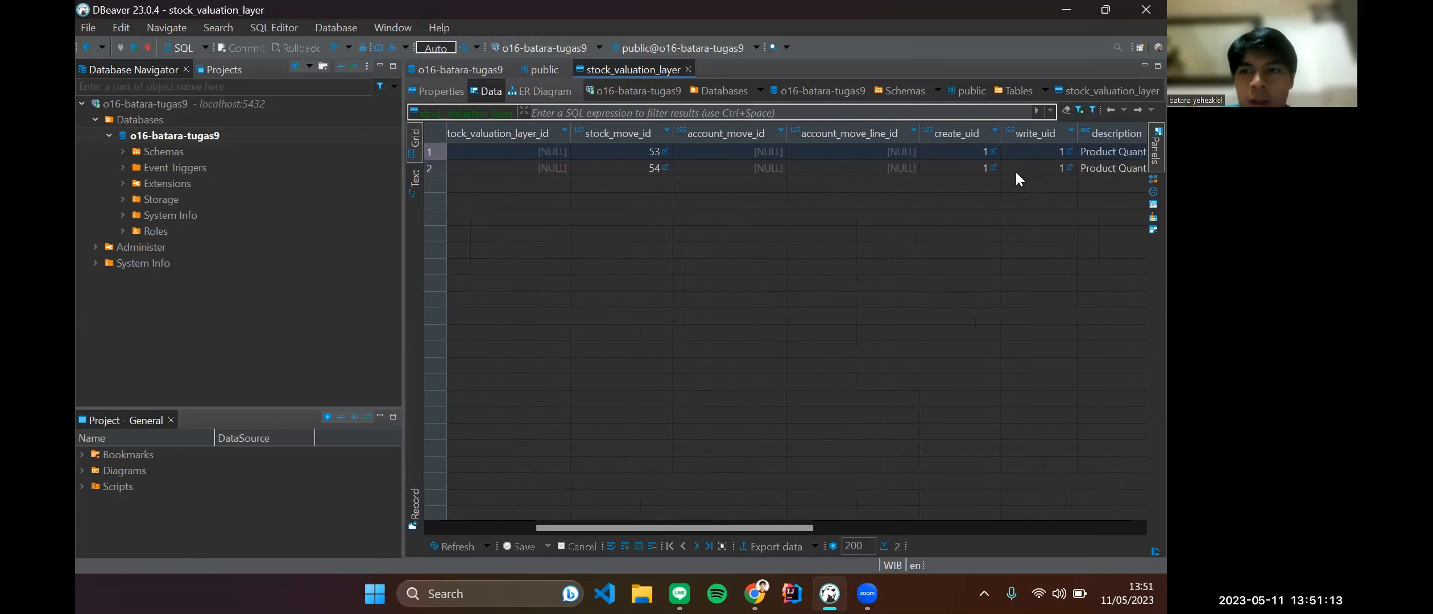
scroll(1016, 170, right, 8)
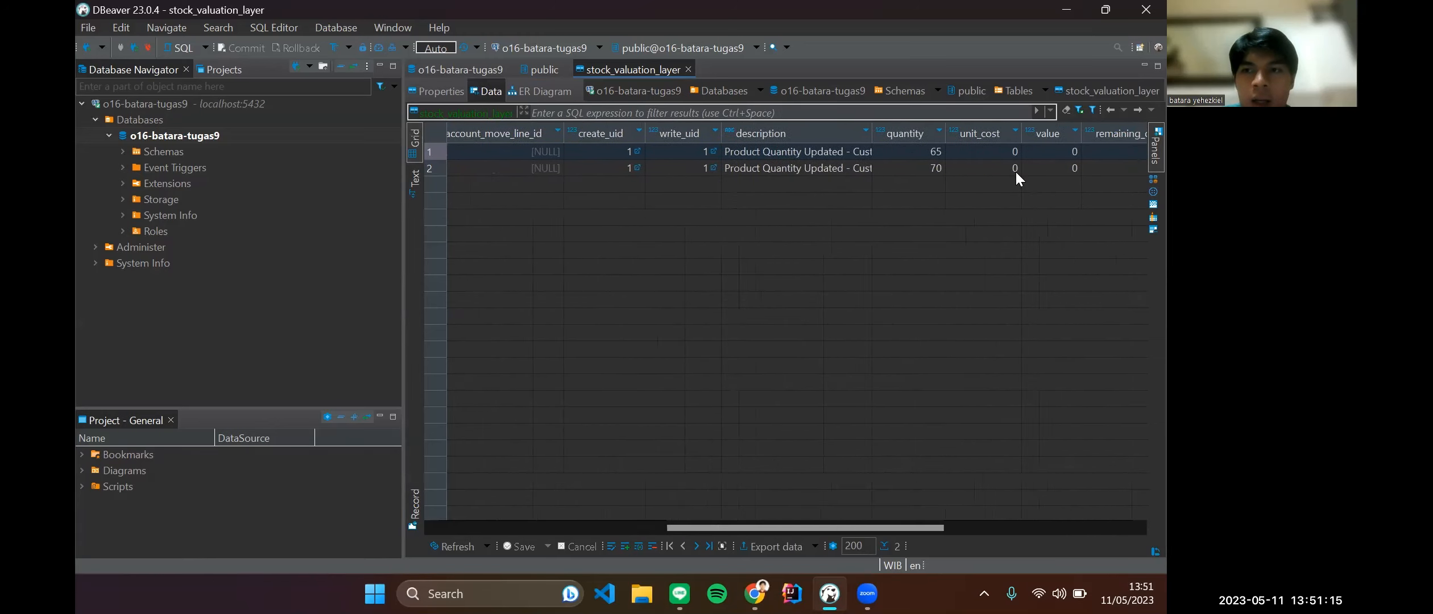
Switch to Odoo's Stock Valuation list and back to DBeaver to compare moved quantities and values with the table's rows.
click(754, 594)
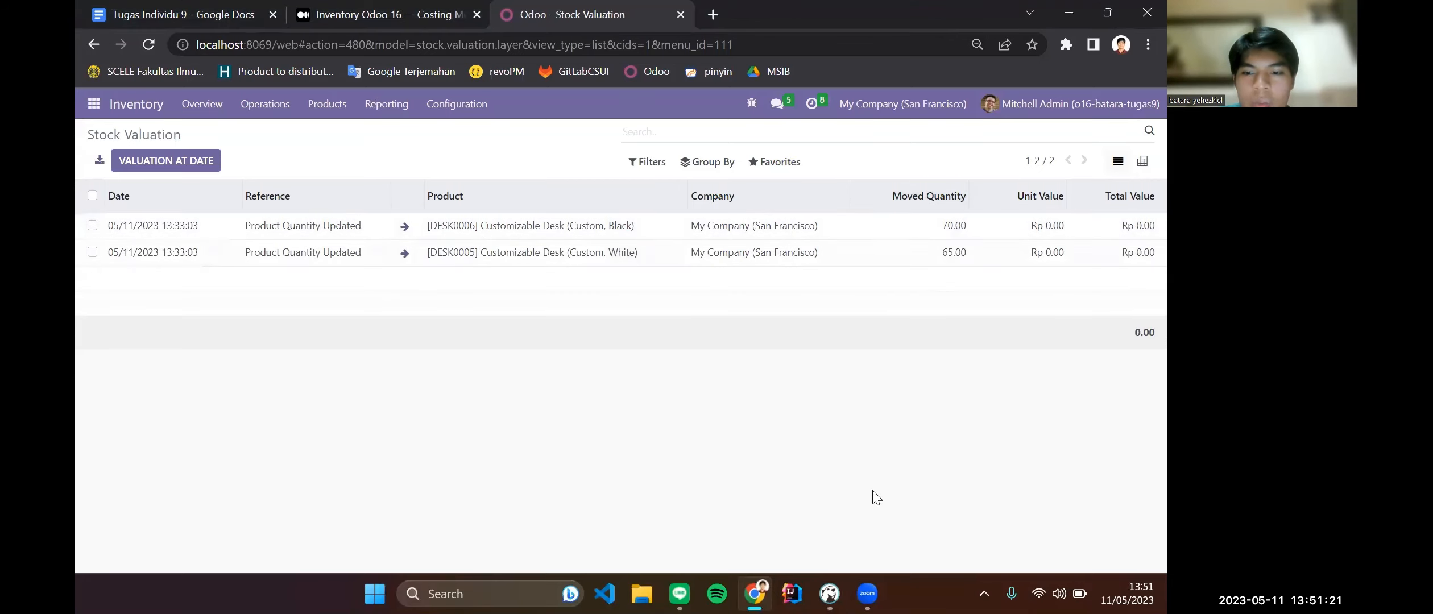
click(829, 593)
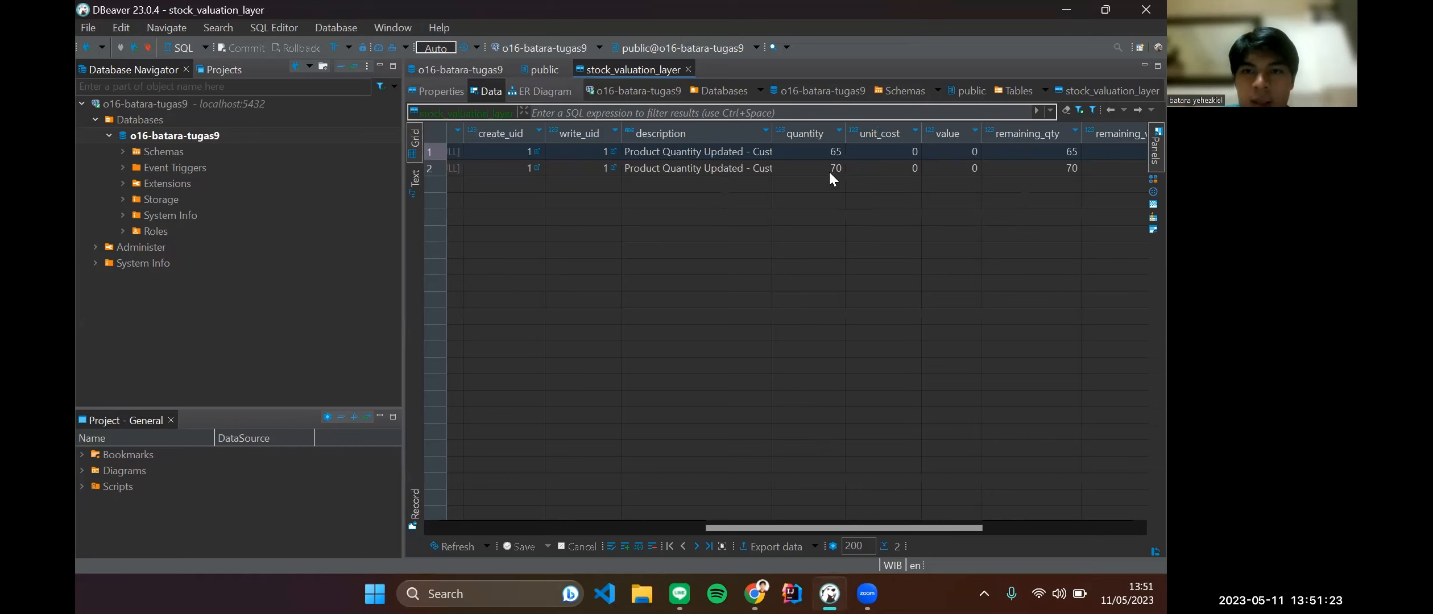
scroll(992, 238, left, 2)
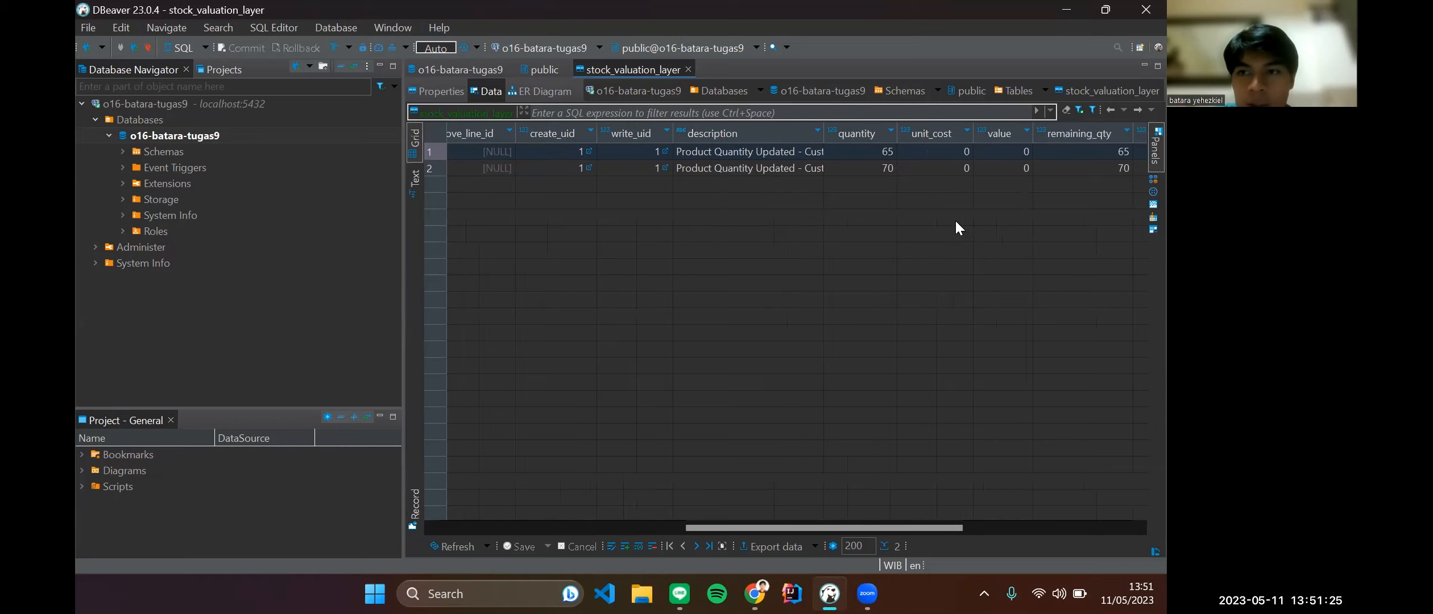
scroll(578, 168, left, 10)
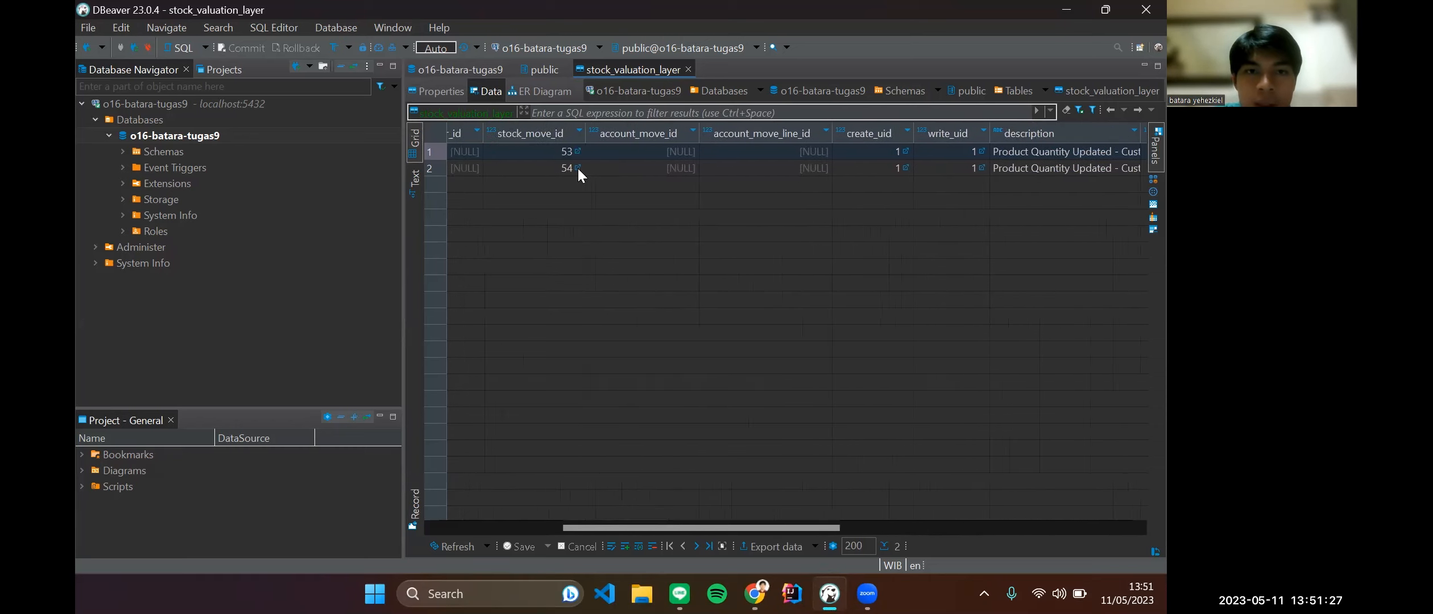
scroll(578, 168, left, 2)
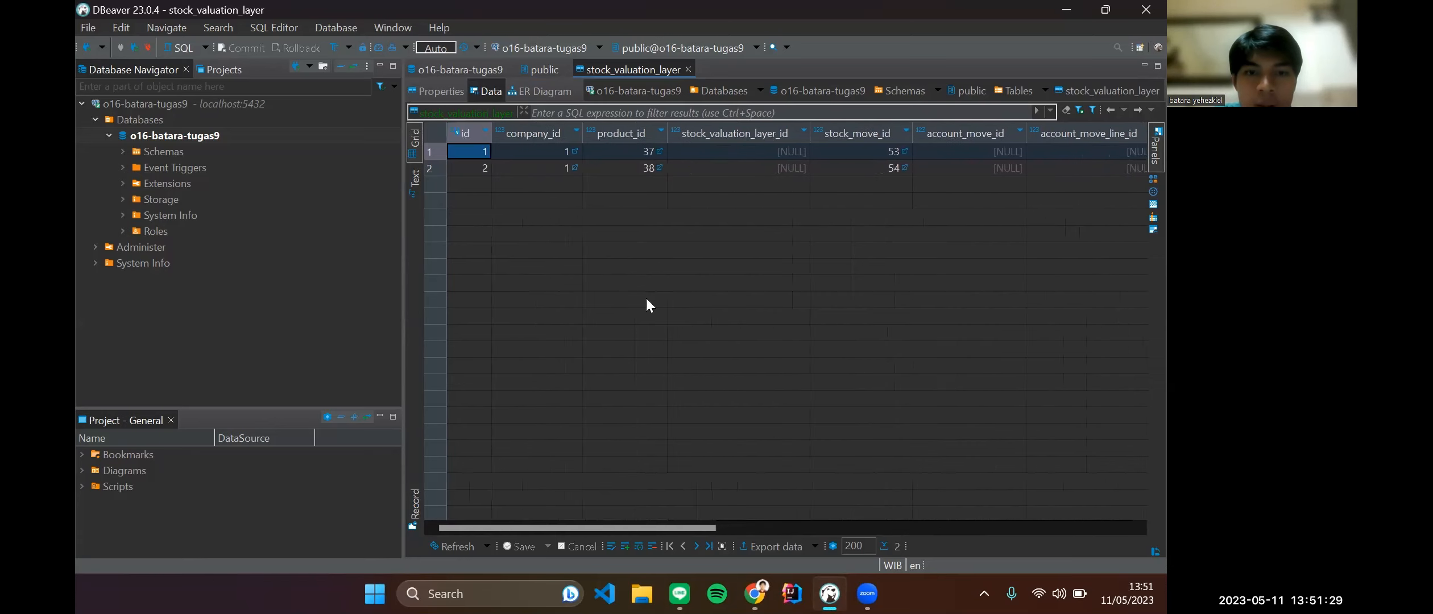
Examine the rows' quantity, unit_cost, value, remaining_qty, remaining_value and date columns, returning to the id column.
scroll(913, 182, right, 15)
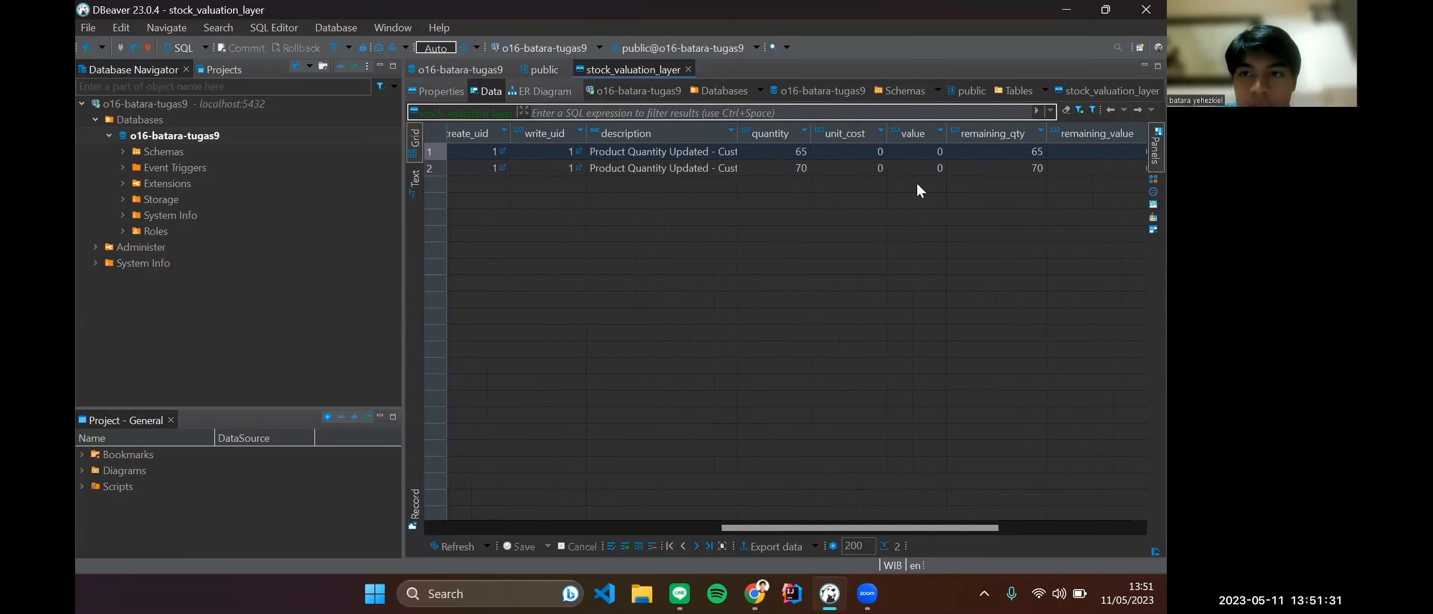
scroll(916, 182, right, 5)
scroll(625, 158, left, 6)
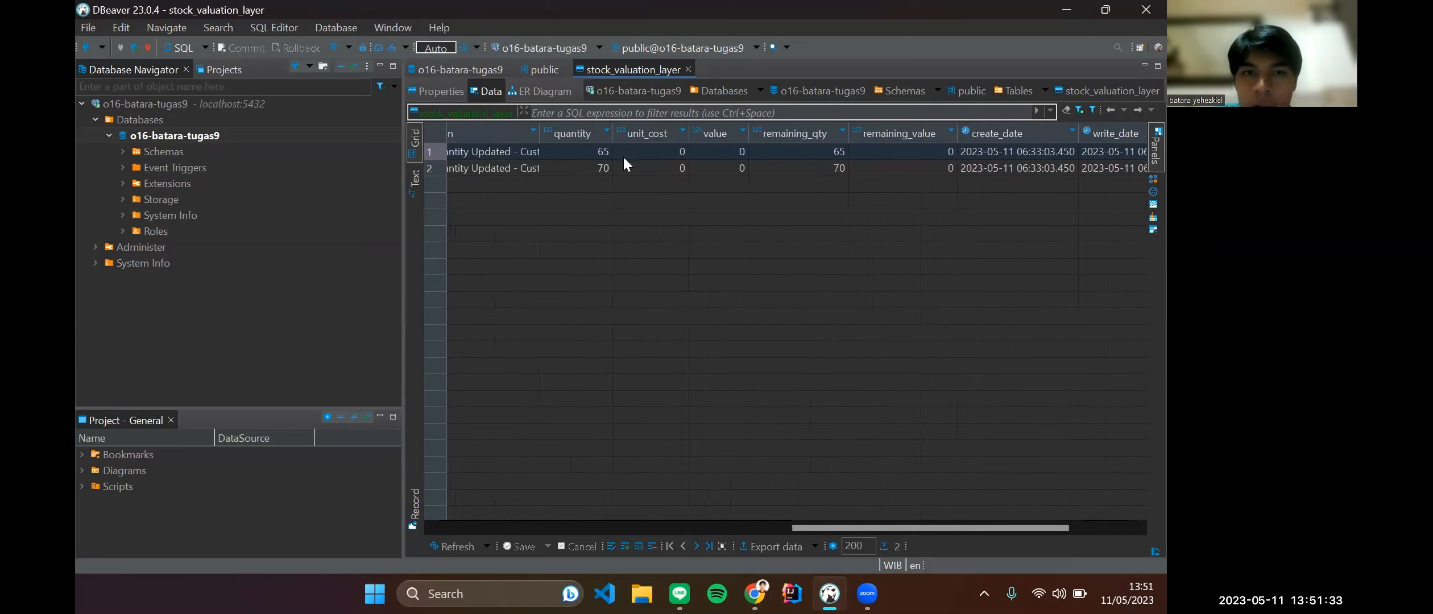
scroll(650, 151, left, 2)
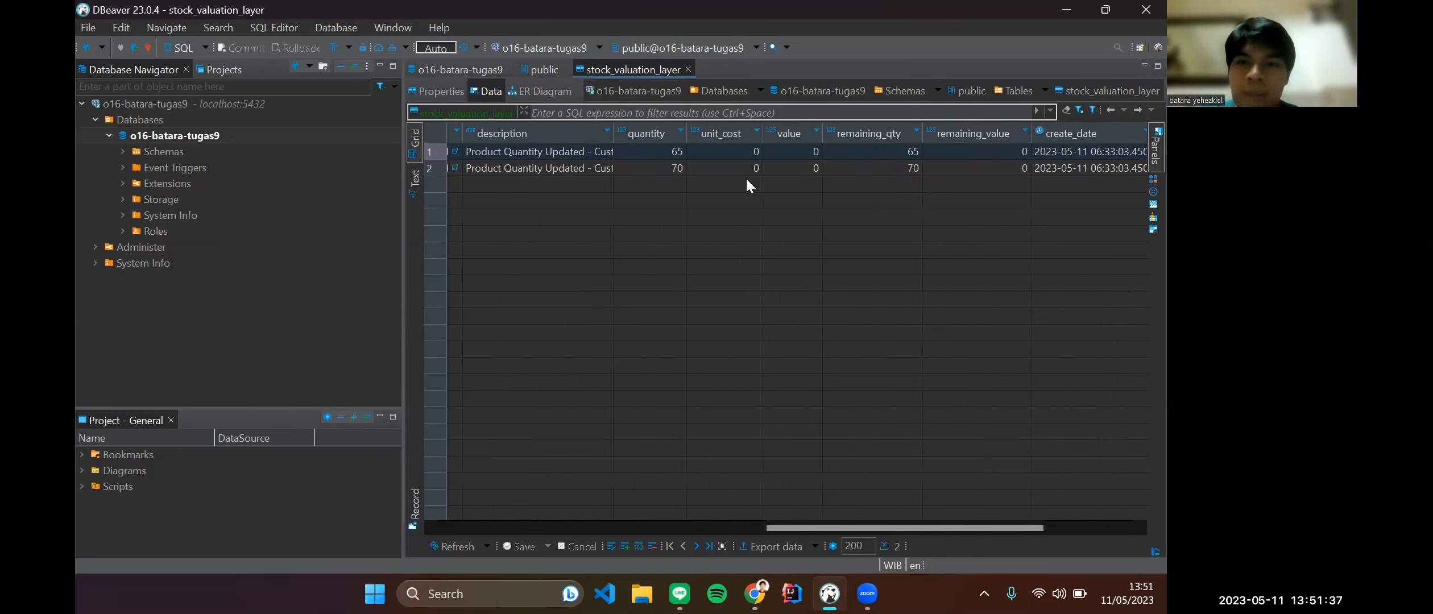
scroll(743, 183, left, 10)
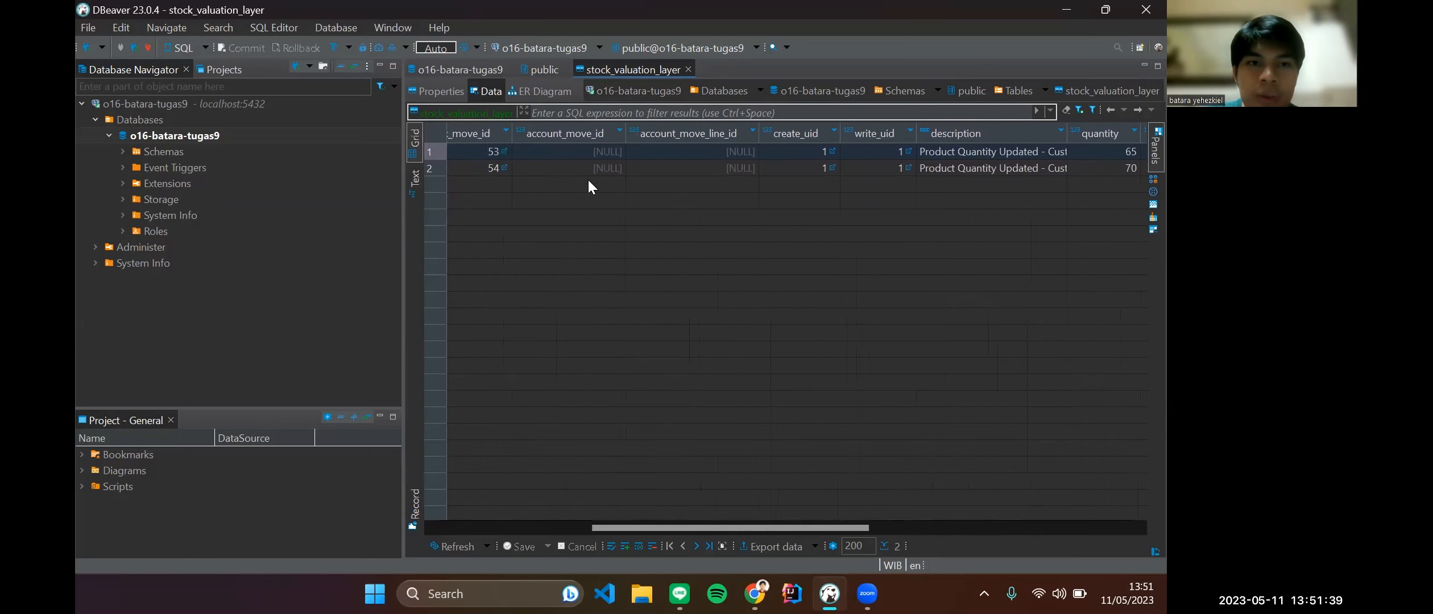
scroll(588, 181, left, 7)
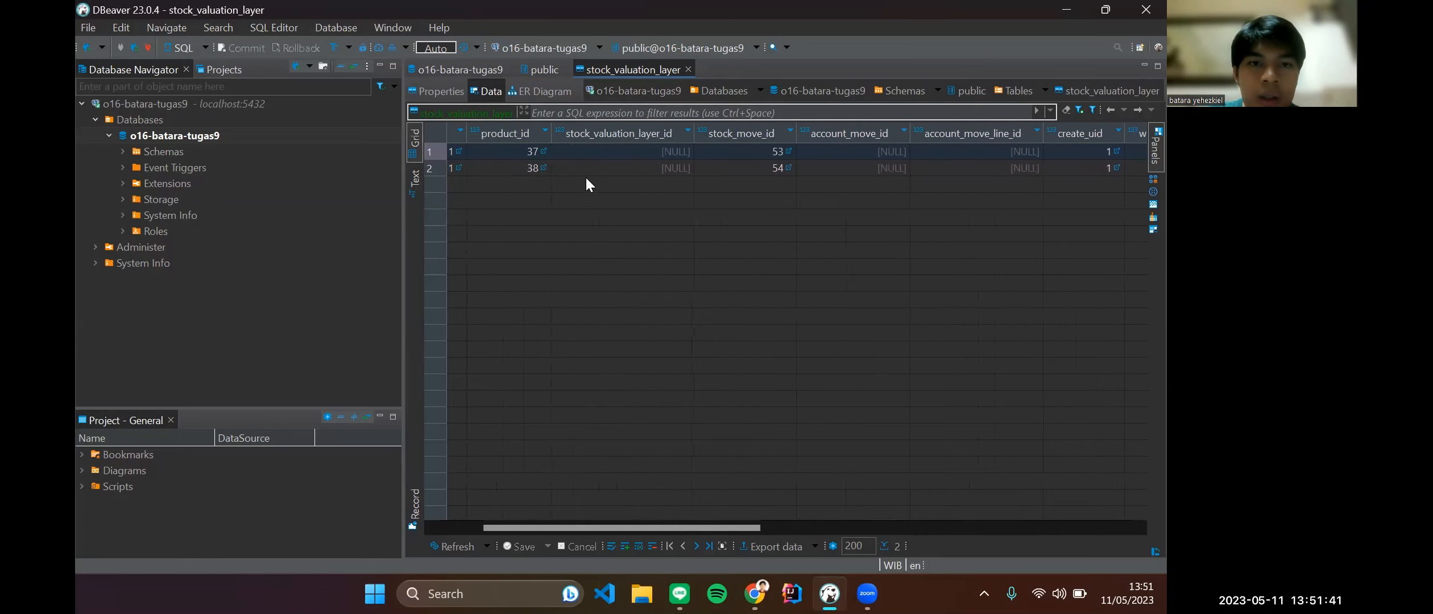
scroll(586, 176, left, 3)
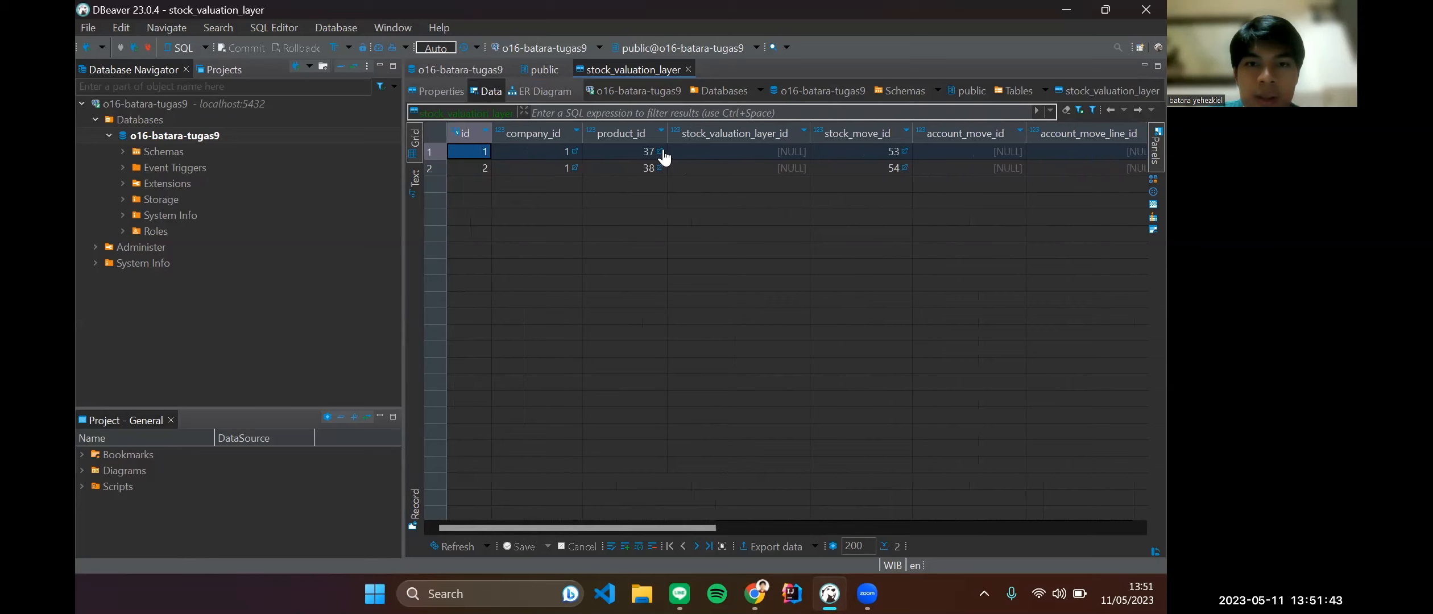
Follow the product_id reference of the first row to product record 37 and review its columns.
click(660, 153)
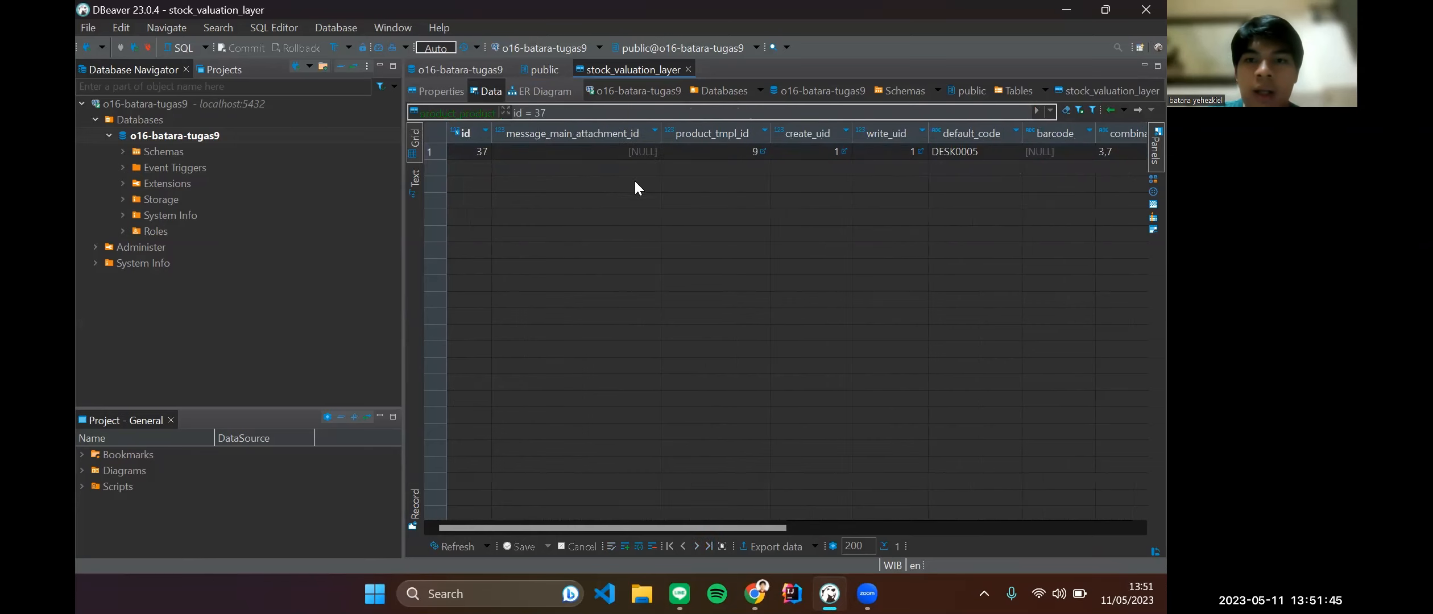
scroll(926, 162, right, 15)
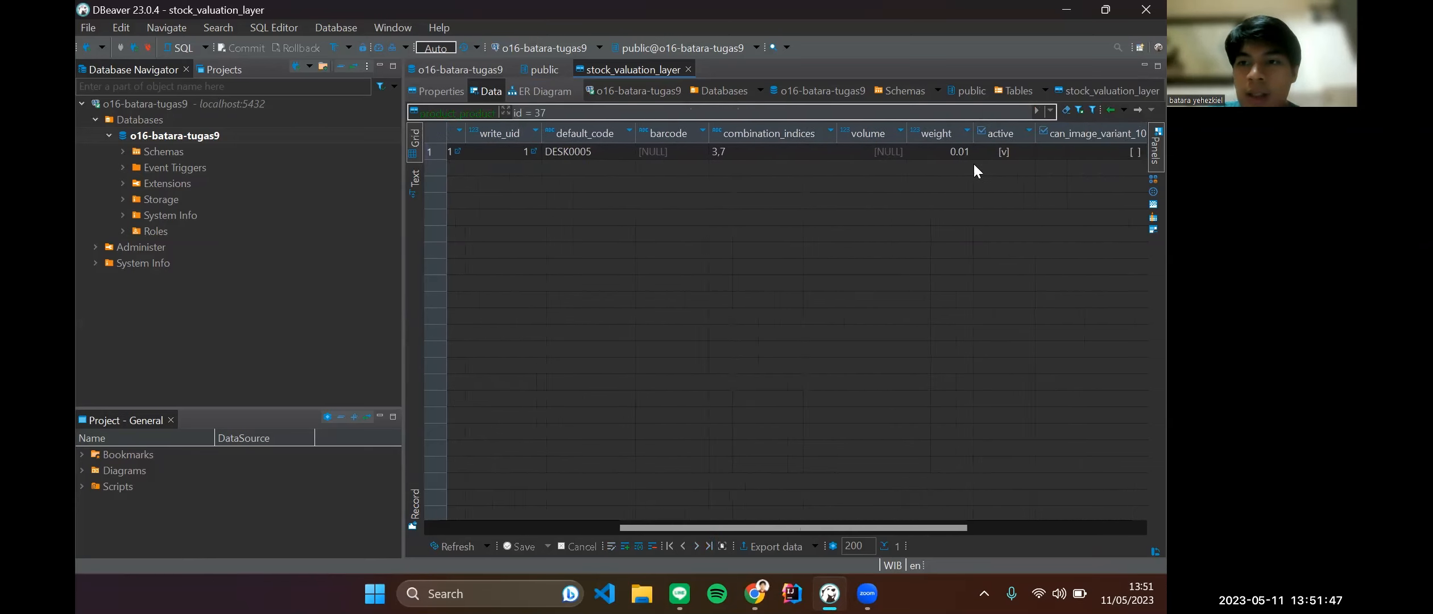
scroll(581, 183, left, 7)
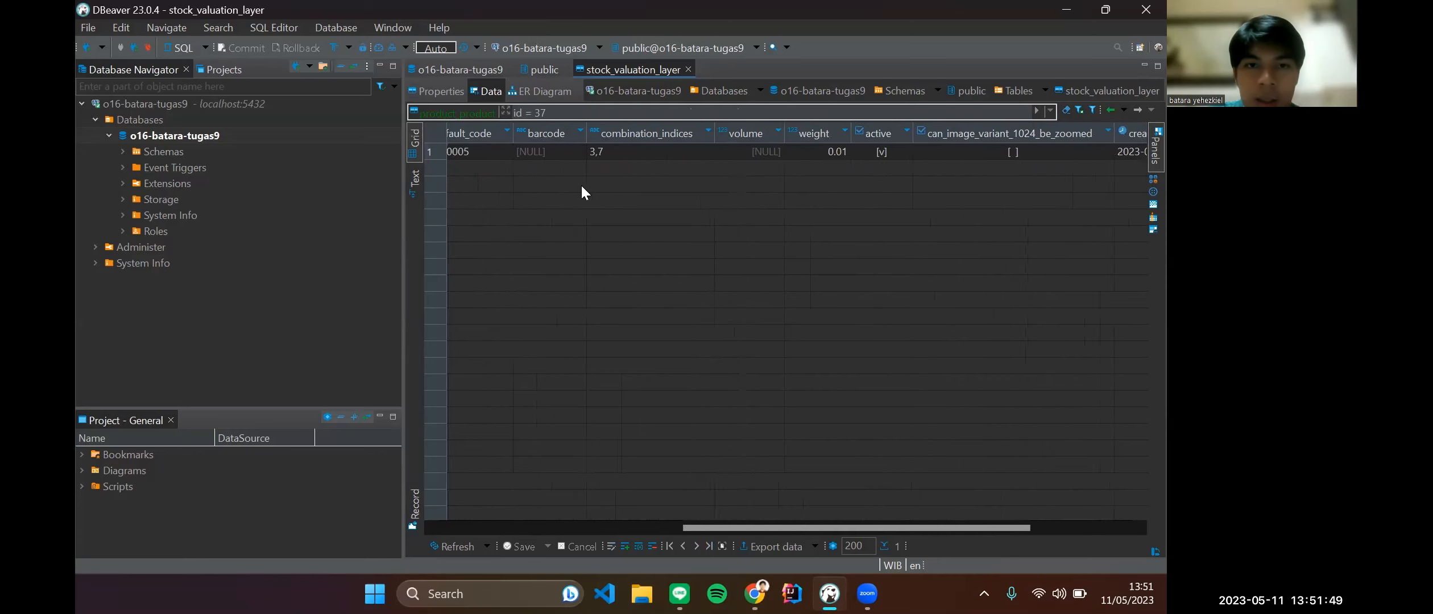
scroll(580, 187, left, 7)
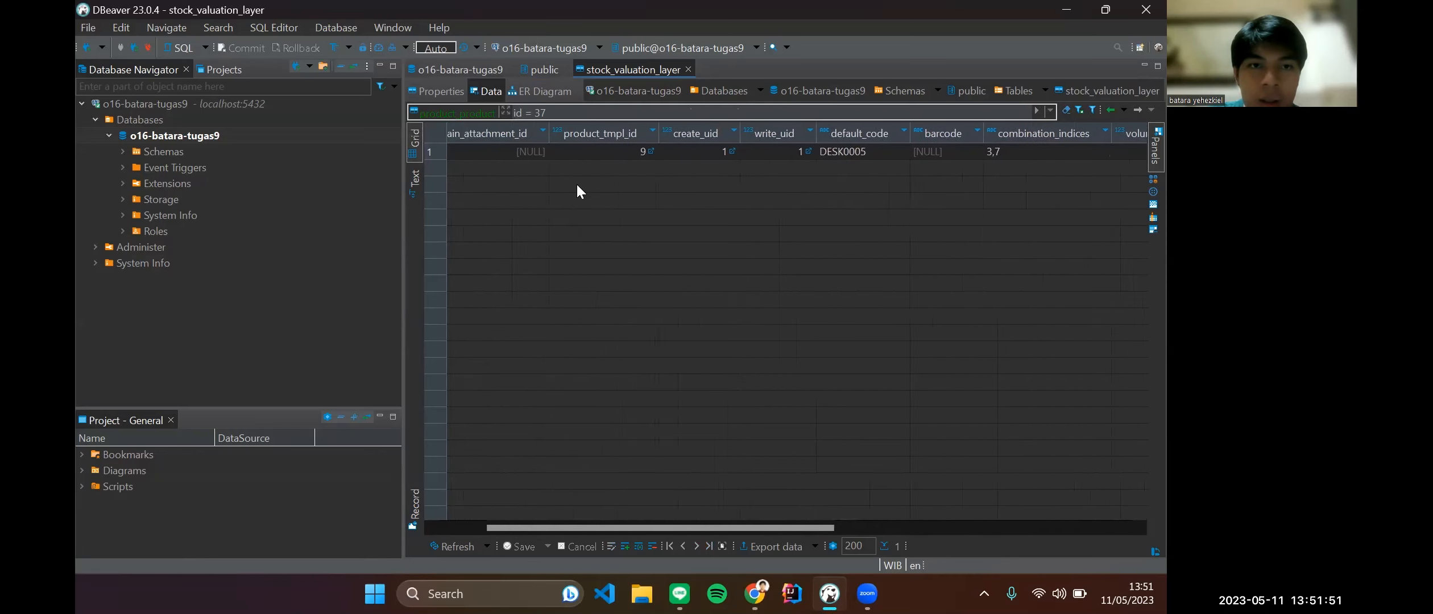
scroll(563, 182, left, 2)
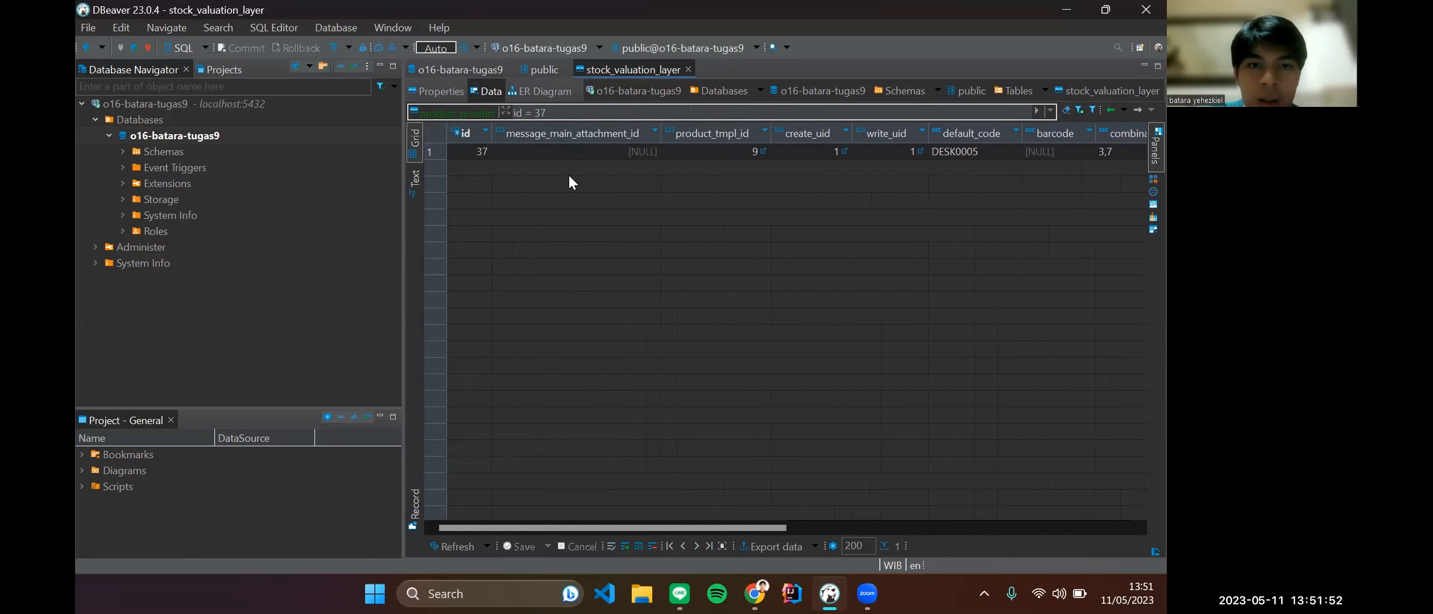
Follow product 37's product_tmpl_id reference to its template record and go back to the stock_valuation_layer rows.
click(481, 152)
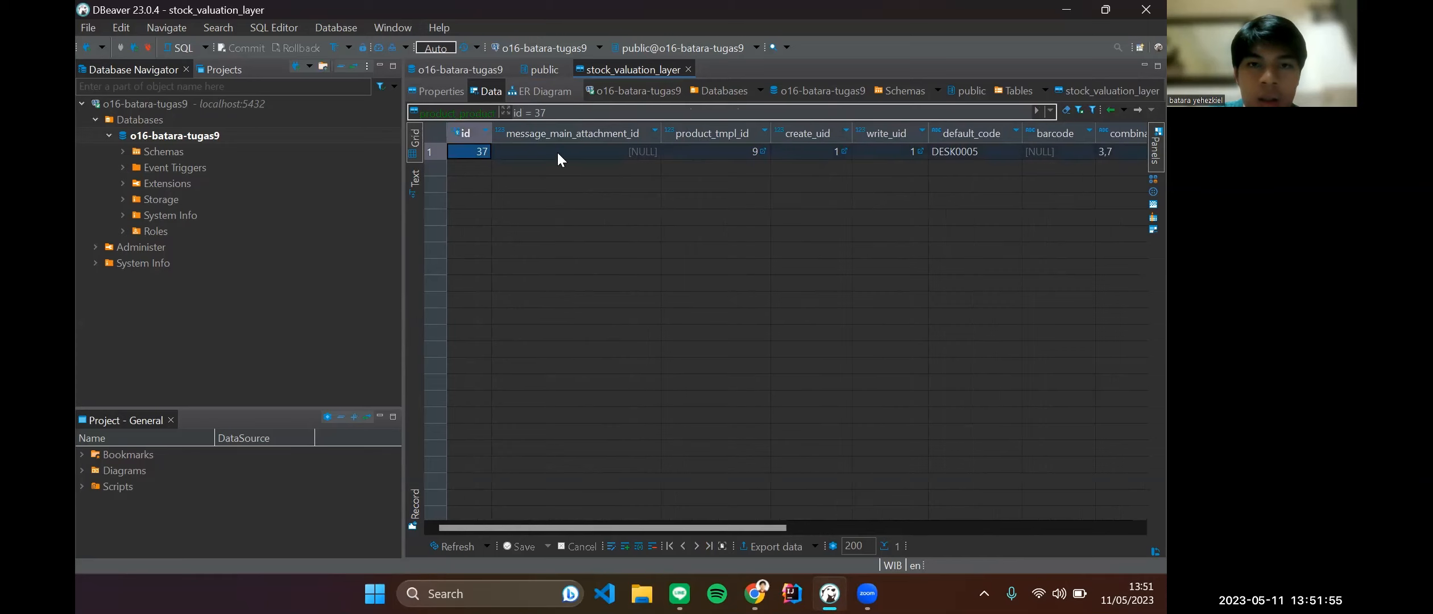
click(761, 152)
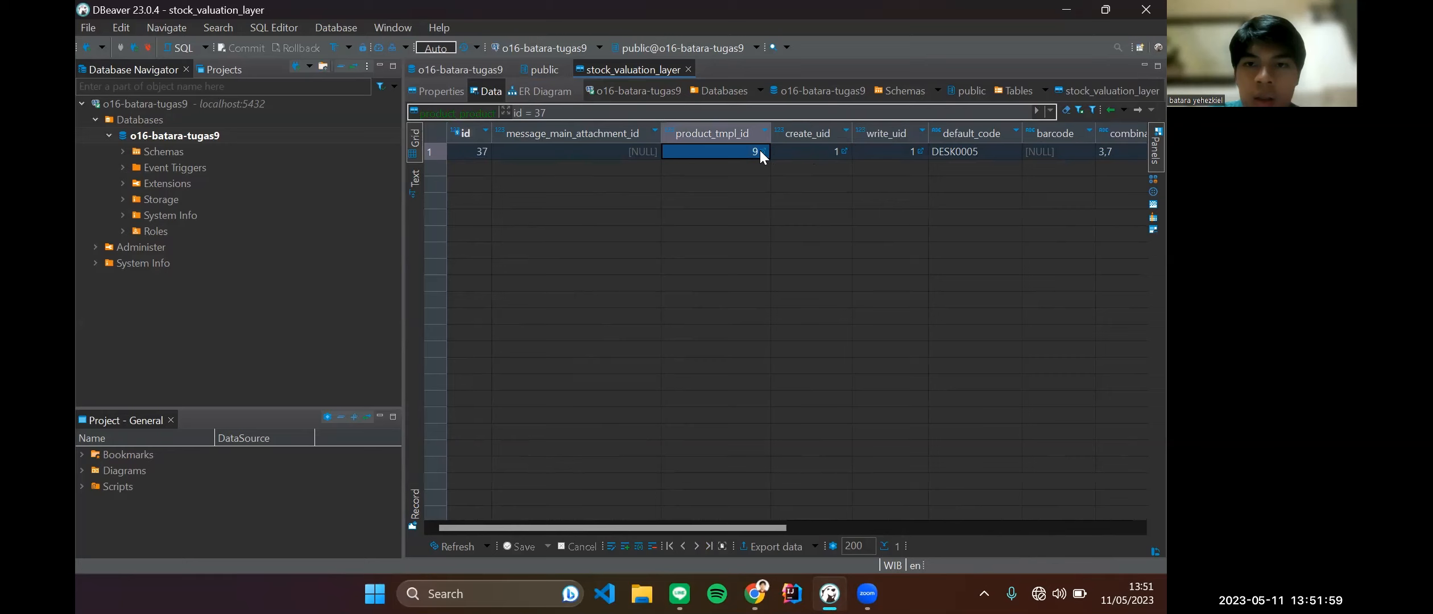
click(763, 150)
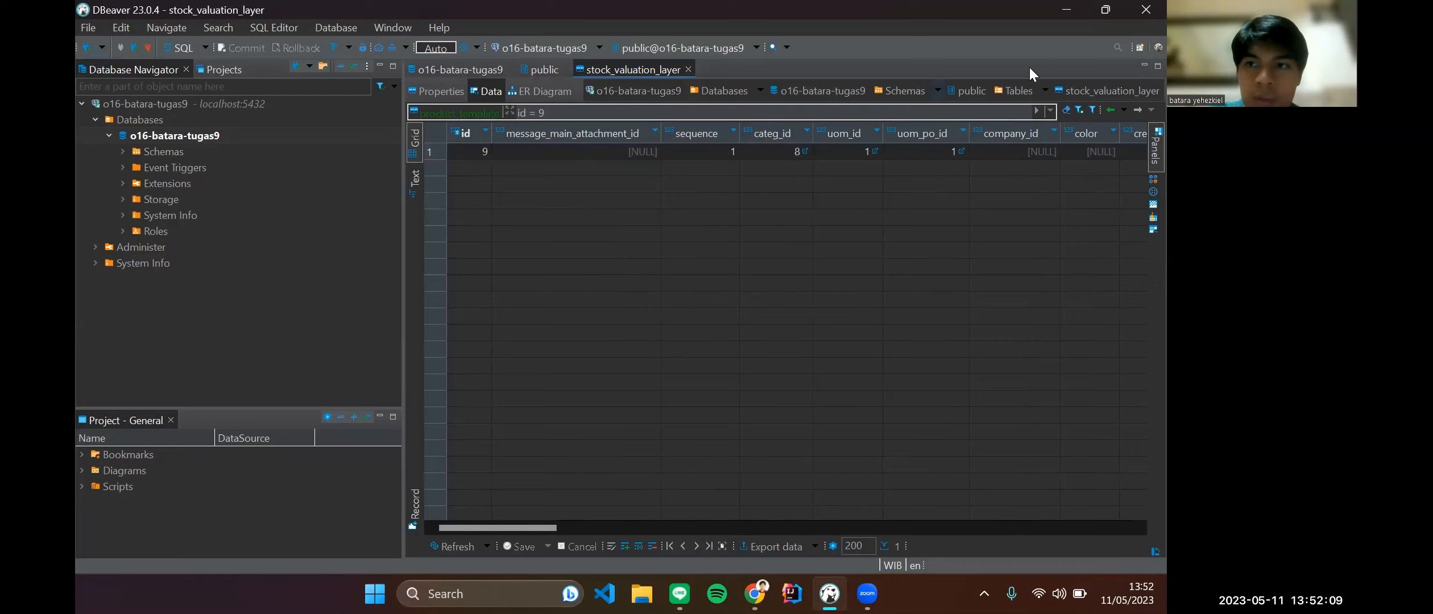
click(1109, 109)
click(1110, 110)
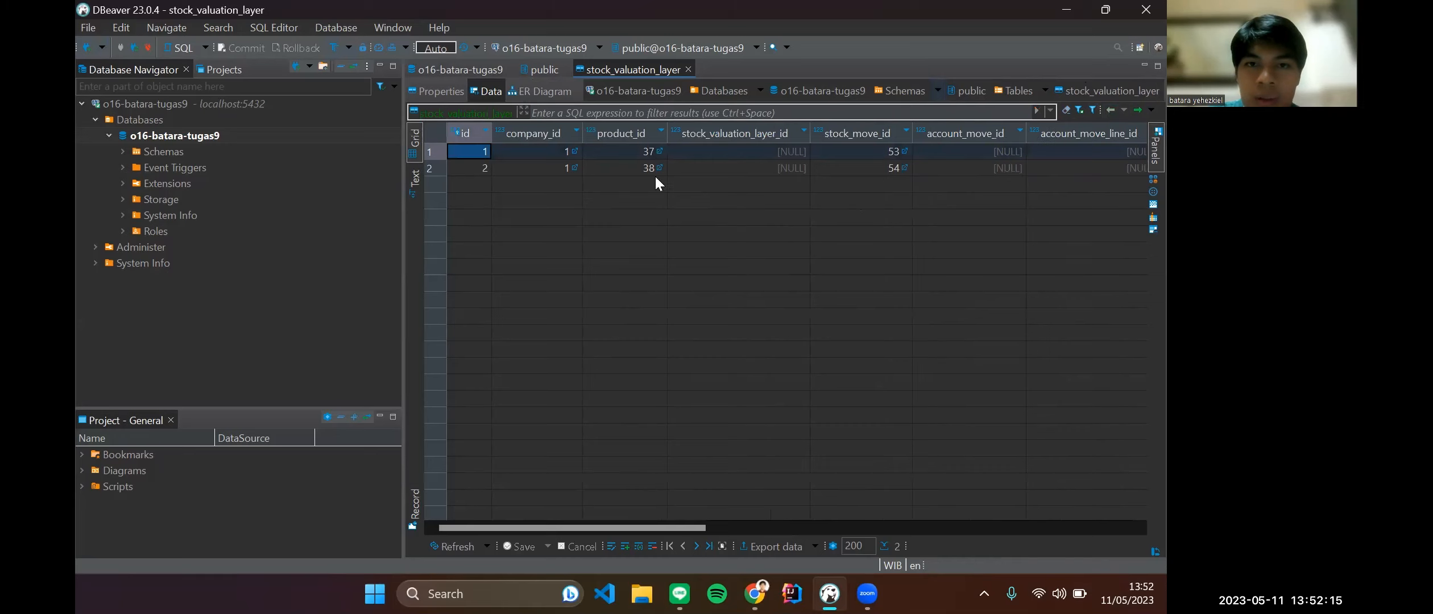
Follow the first row's stock_move_id reference to view stock move 53, and return to the stock_valuation_layer rows.
scroll(864, 172, right, 1)
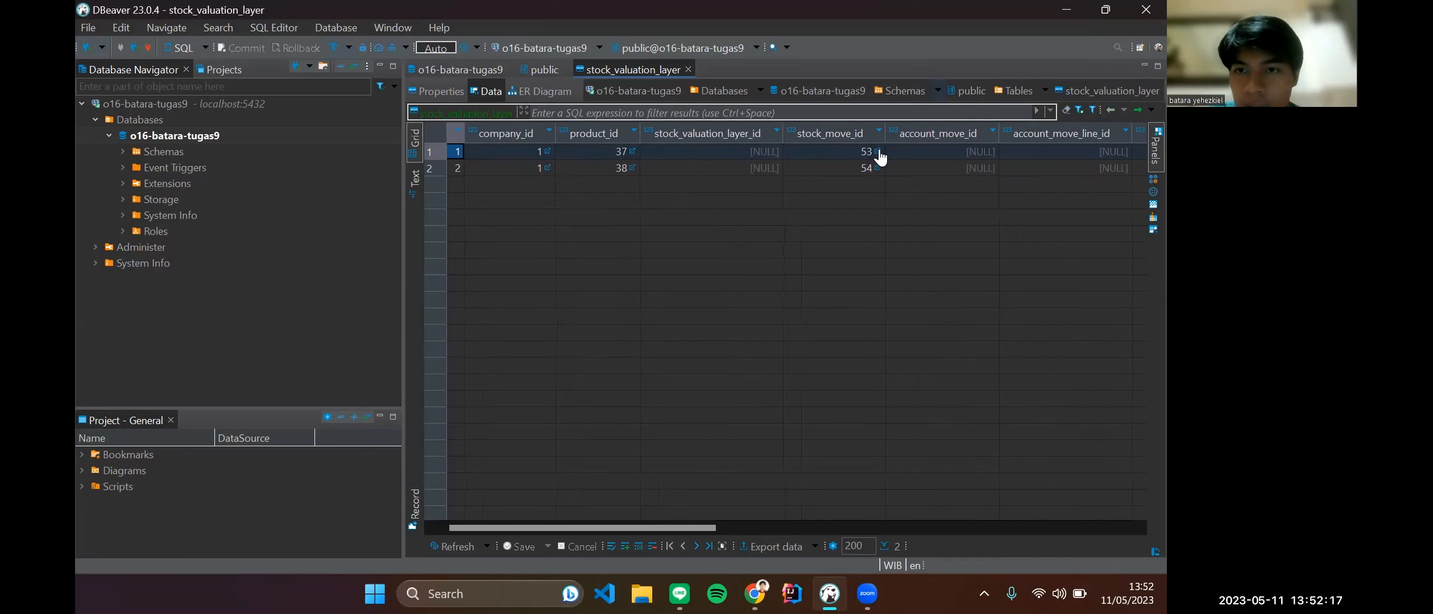
click(877, 151)
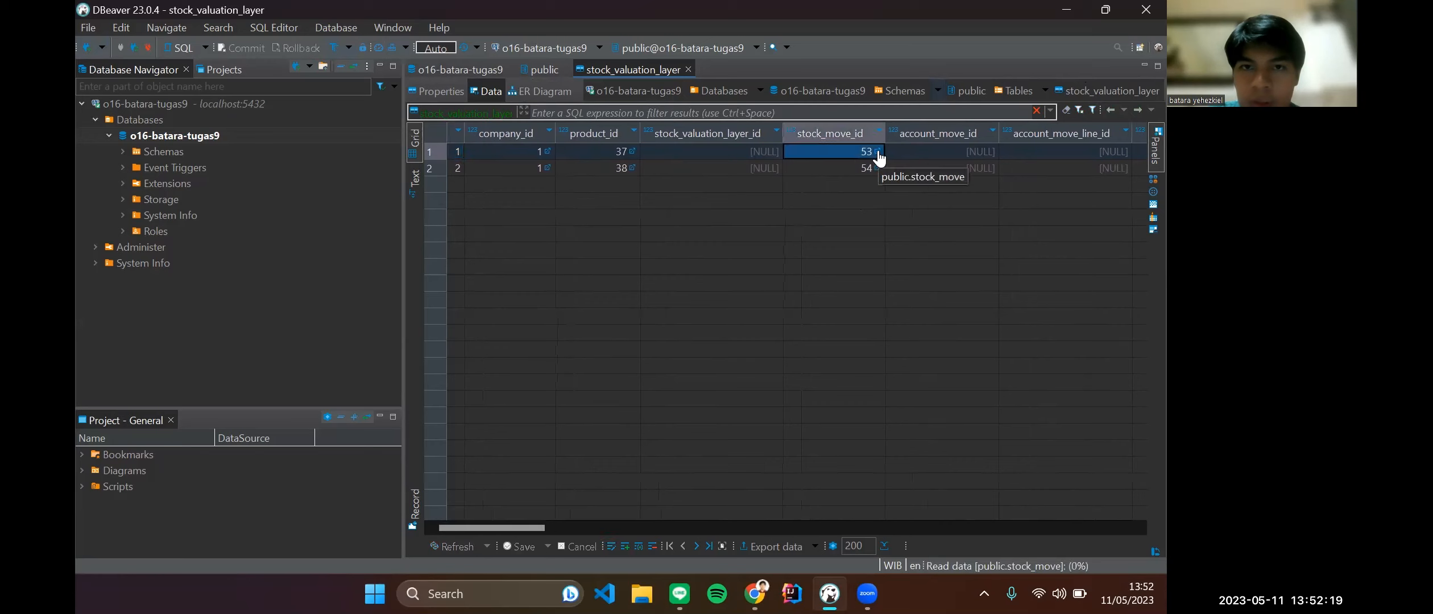
scroll(921, 176, right, 3)
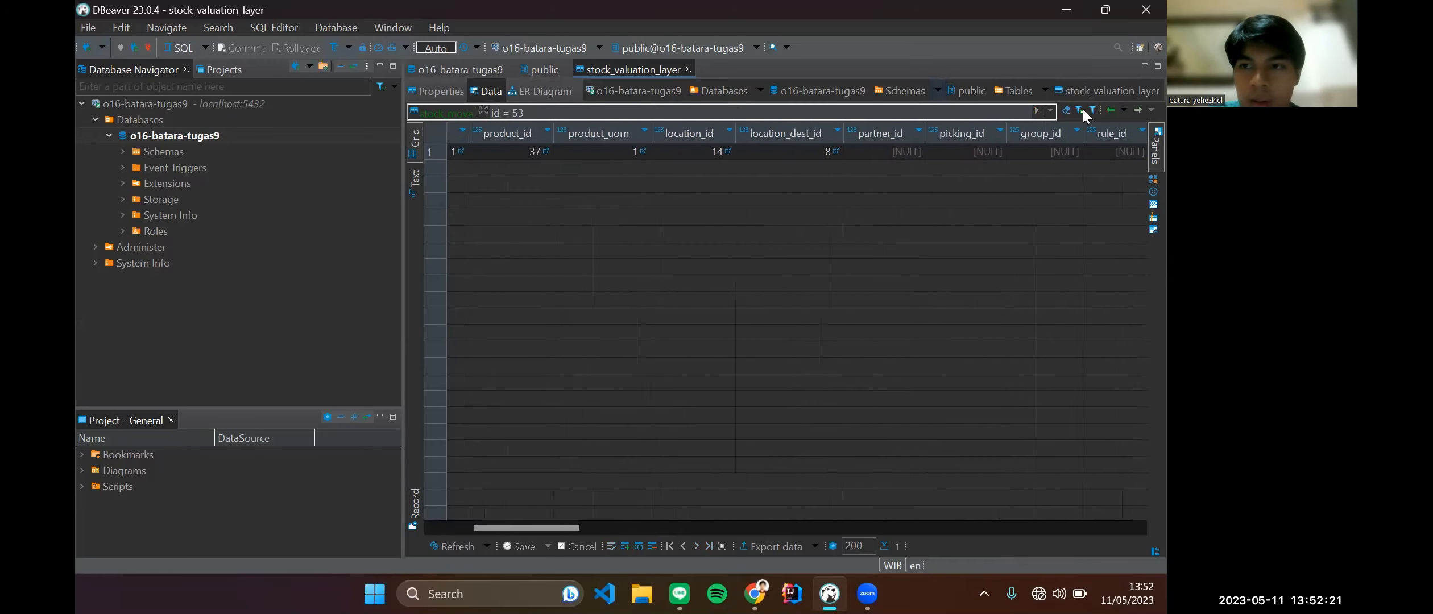
click(1111, 111)
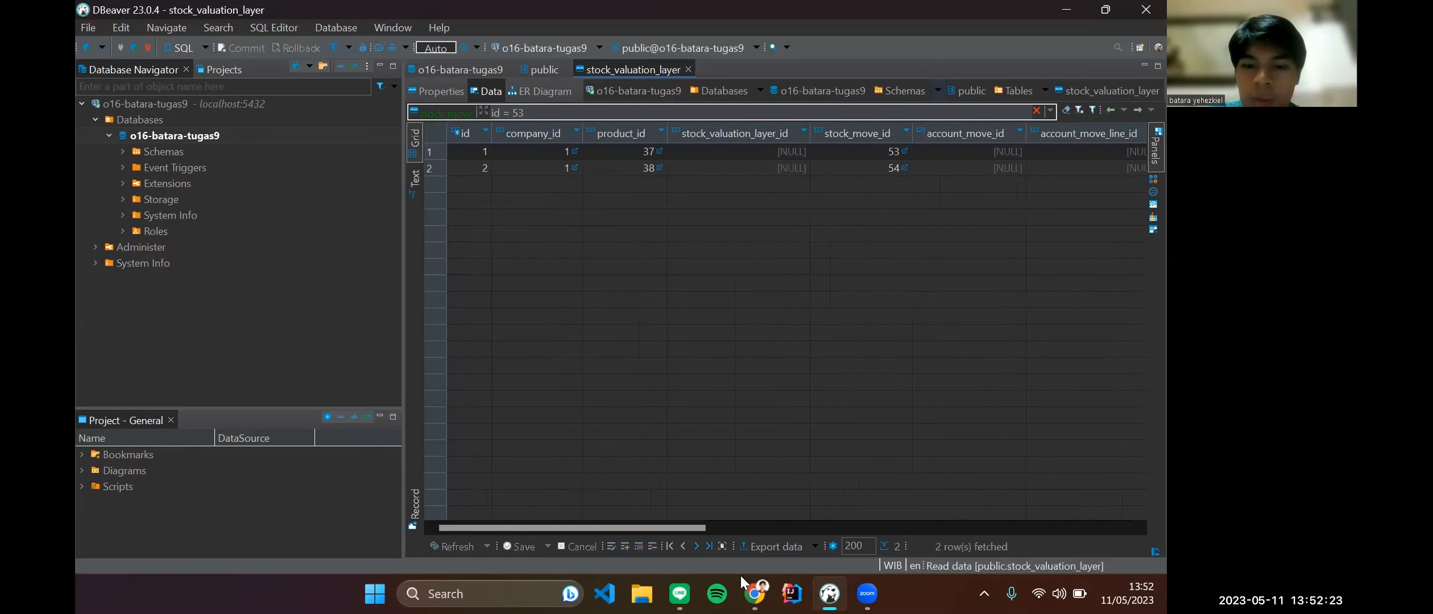
Check the products in Odoo's Stock Valuation list and reopen the product record referenced by product_id 37 in DBeaver.
key(alt+Tab)
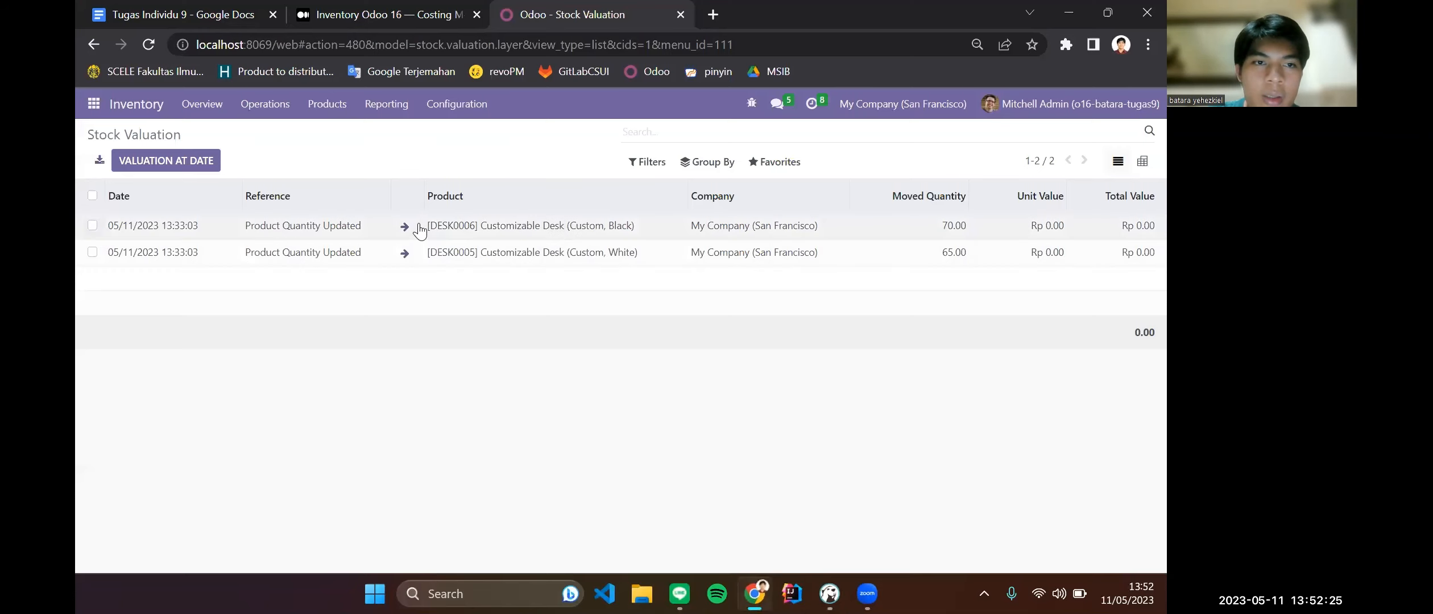
click(1068, 12)
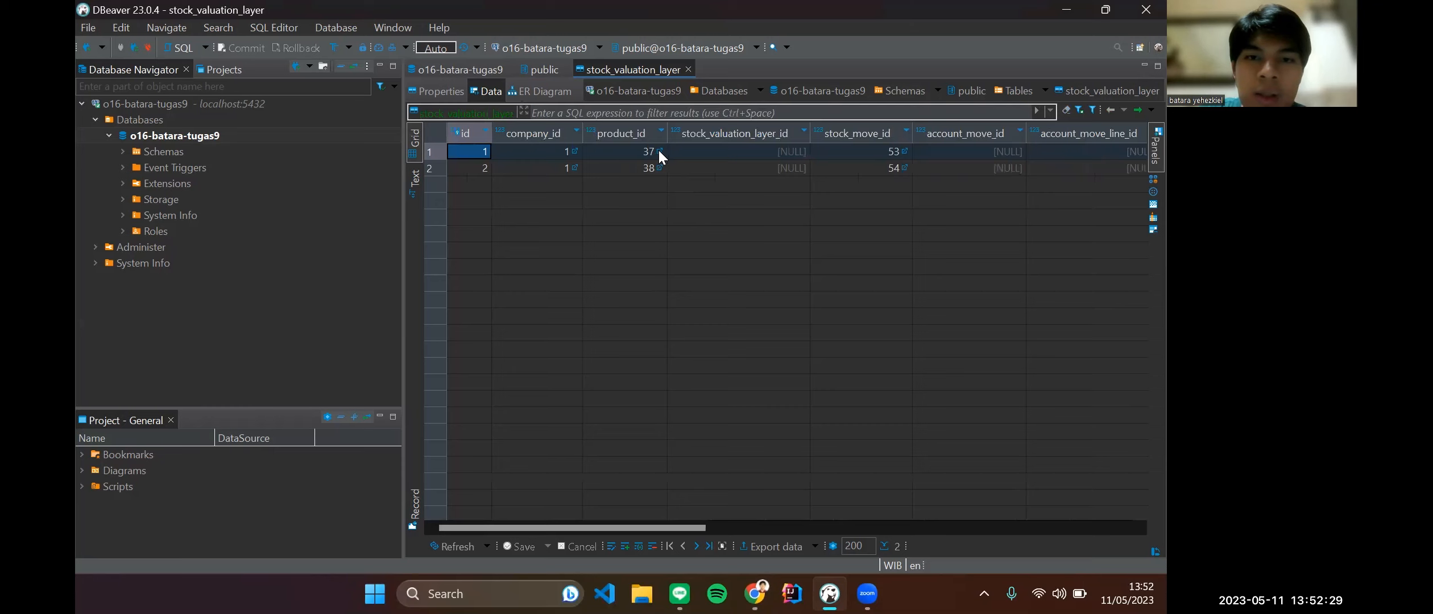
click(658, 150)
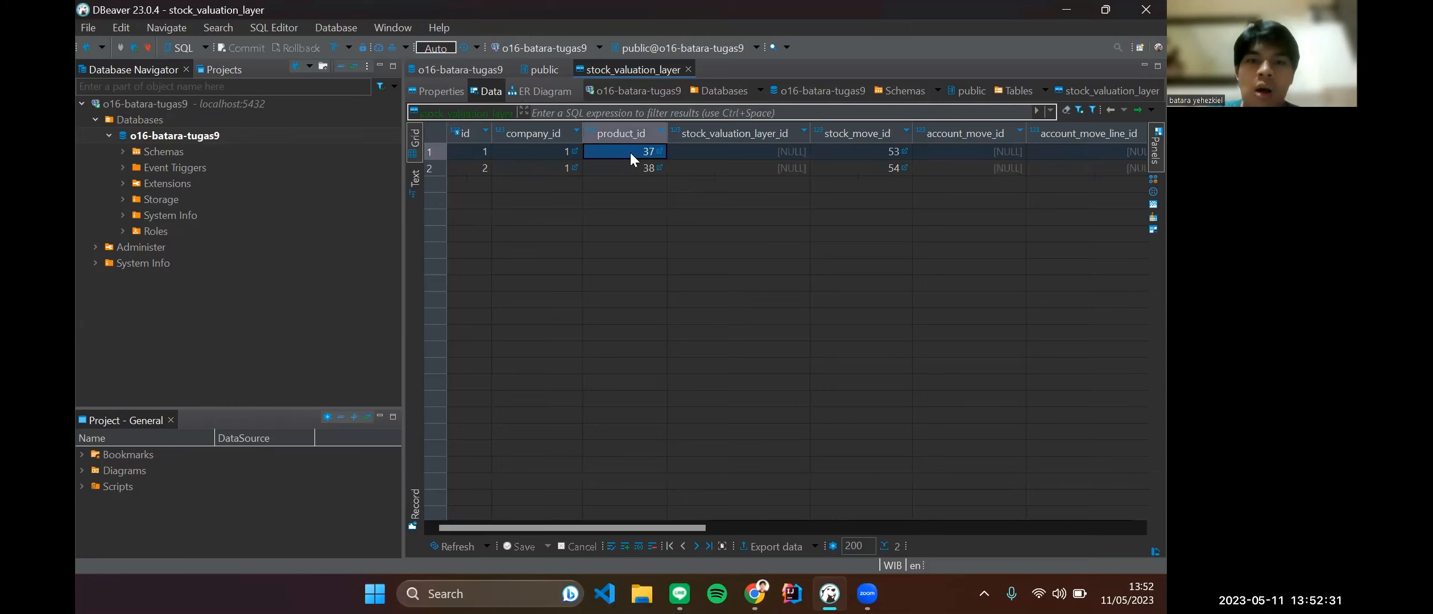
click(659, 153)
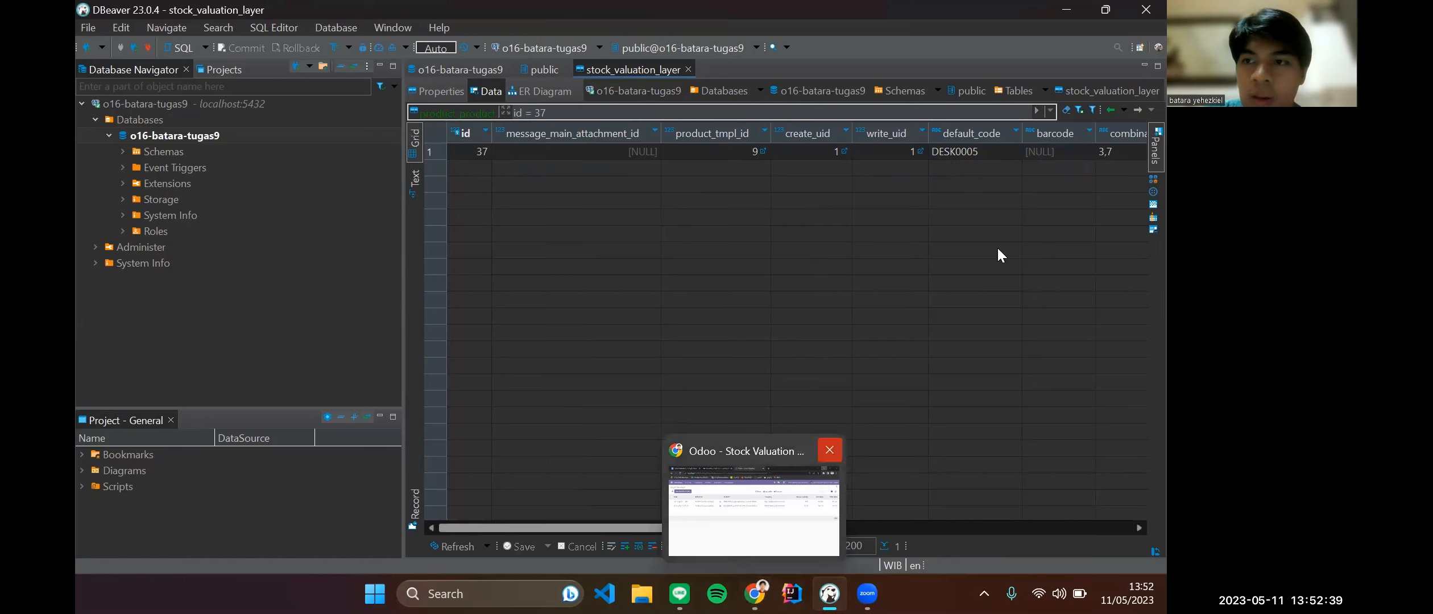
Check the products in Odoo's Stock Valuation list and return to the stock_valuation_layer rows in DBeaver.
click(754, 593)
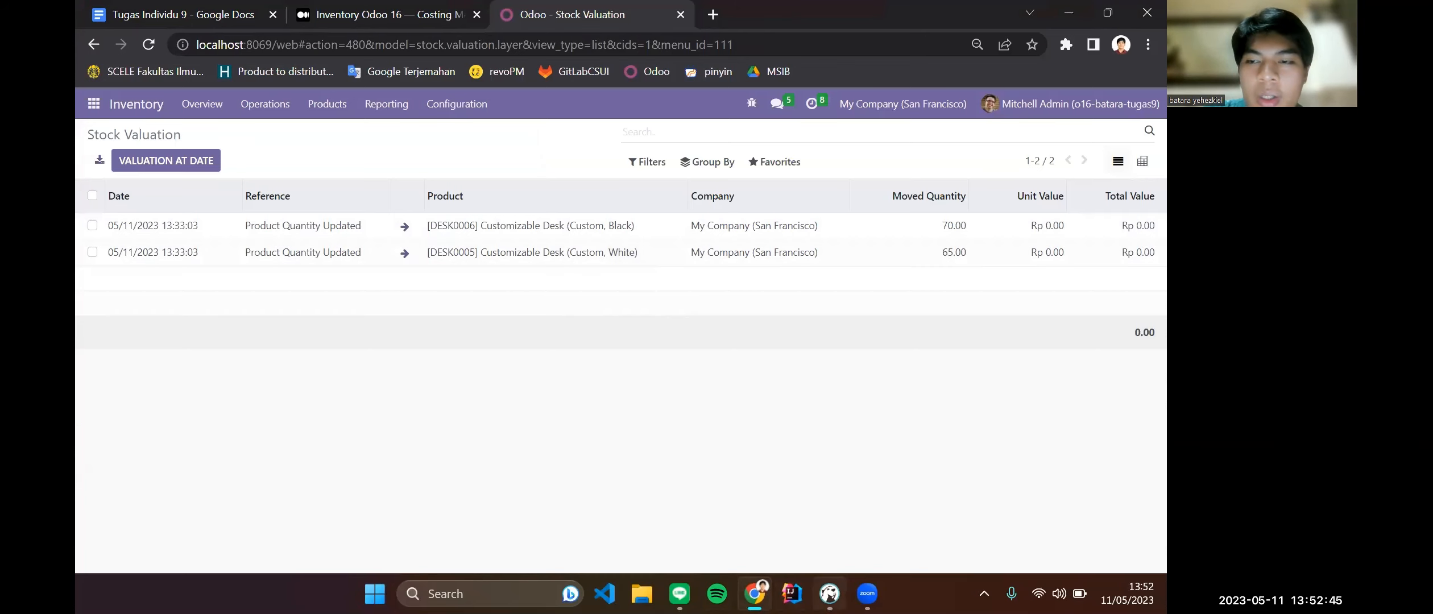
click(829, 594)
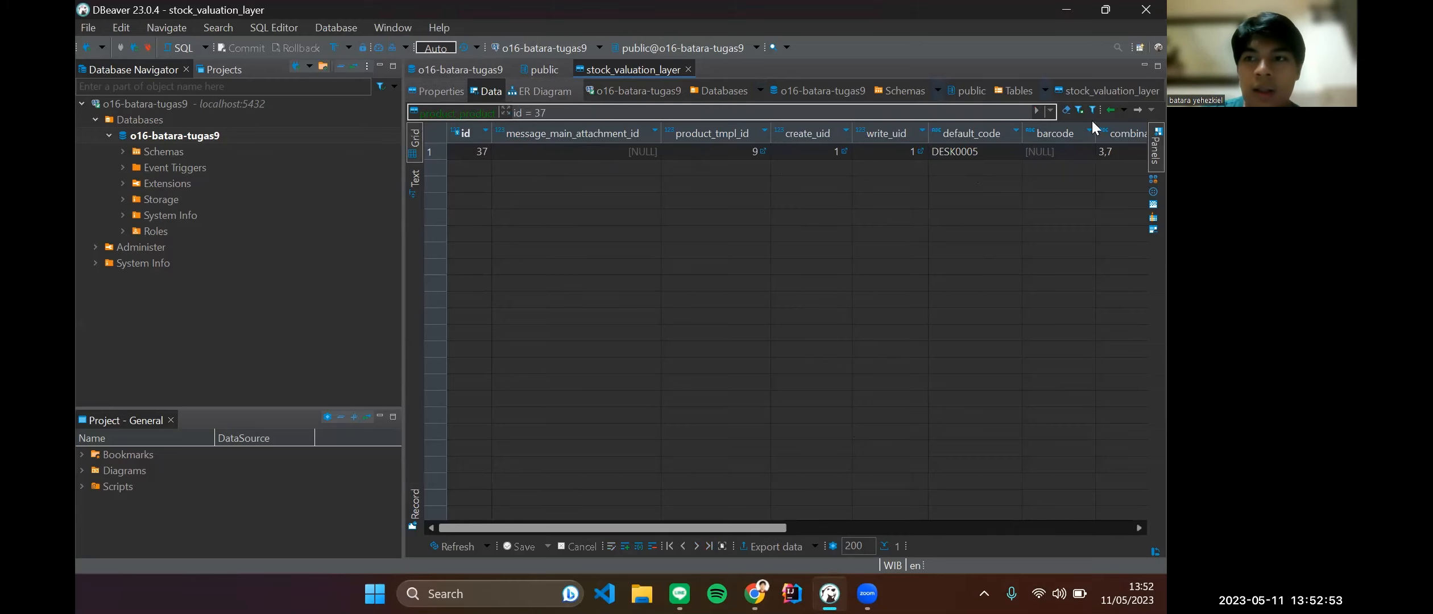
click(1110, 110)
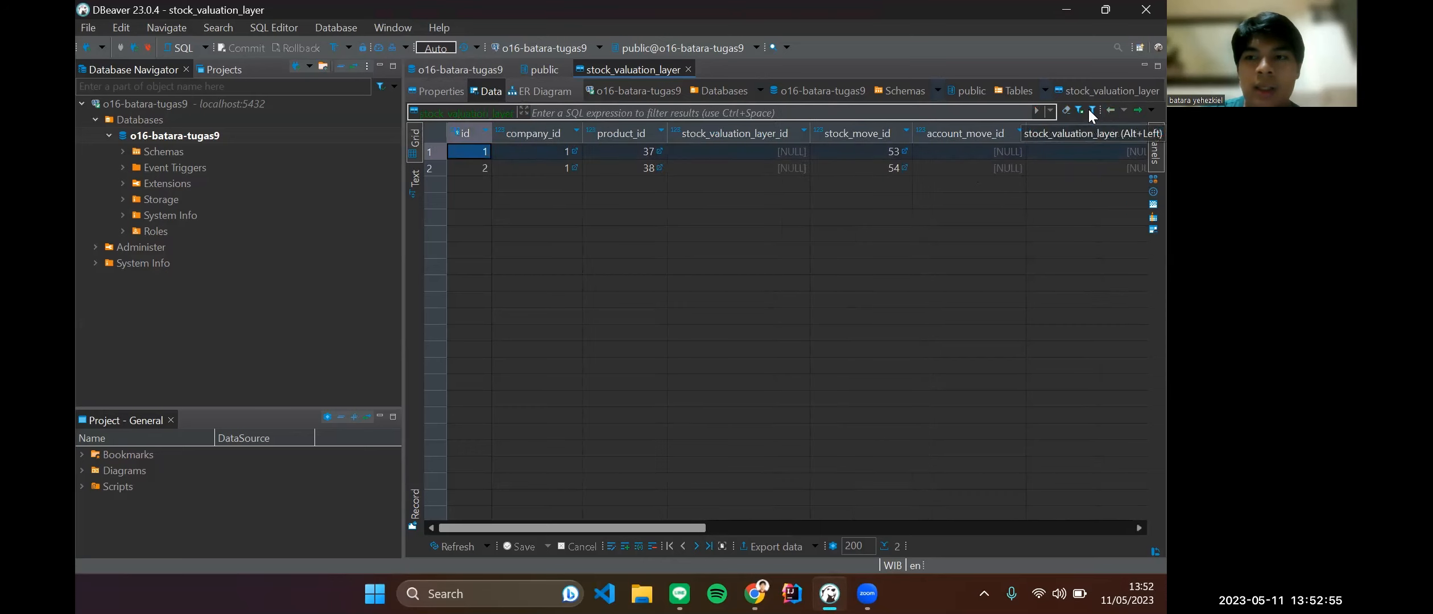
Open the ER diagram of stock_valuation_layer and examine the related stock_move, product_product and account_move_line tables.
click(539, 91)
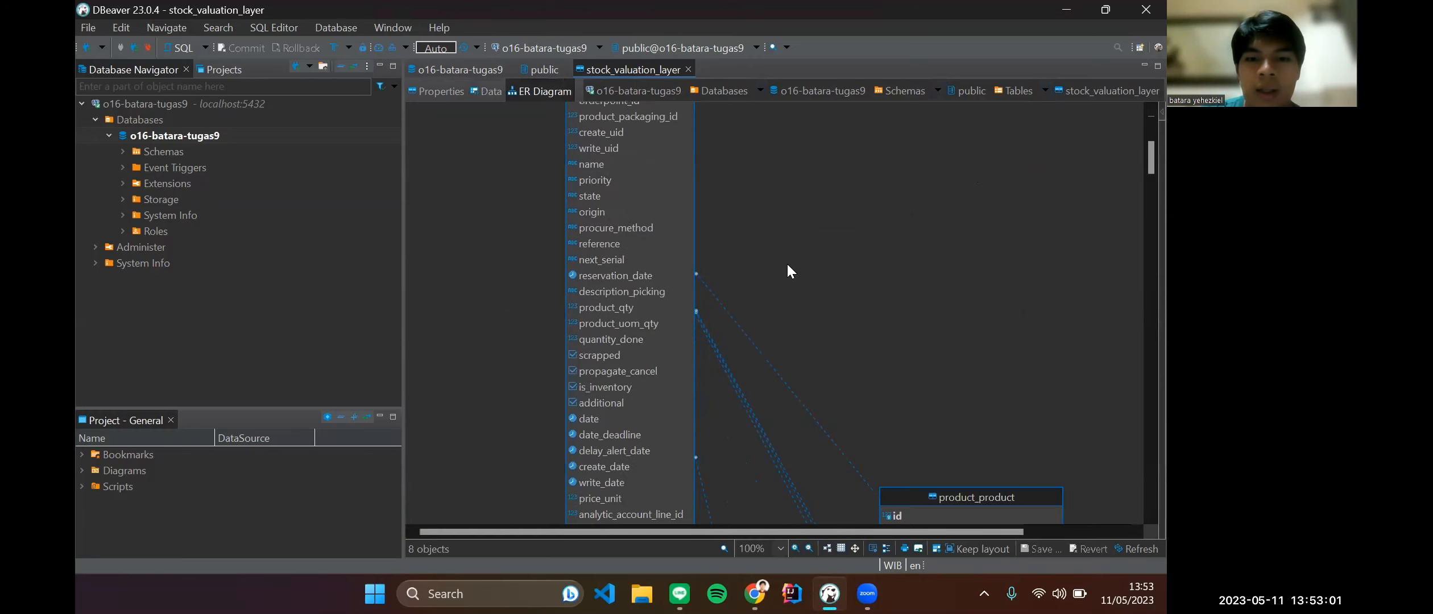
scroll(787, 266, up, 10)
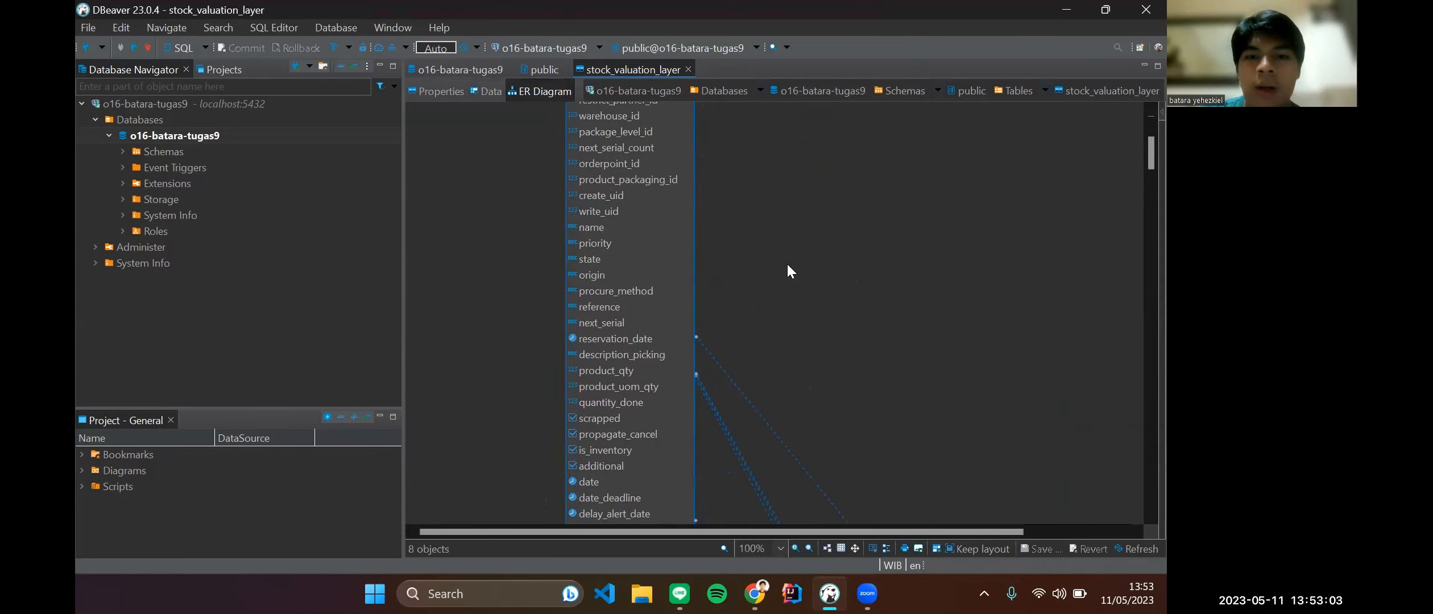
scroll(787, 266, down, 10)
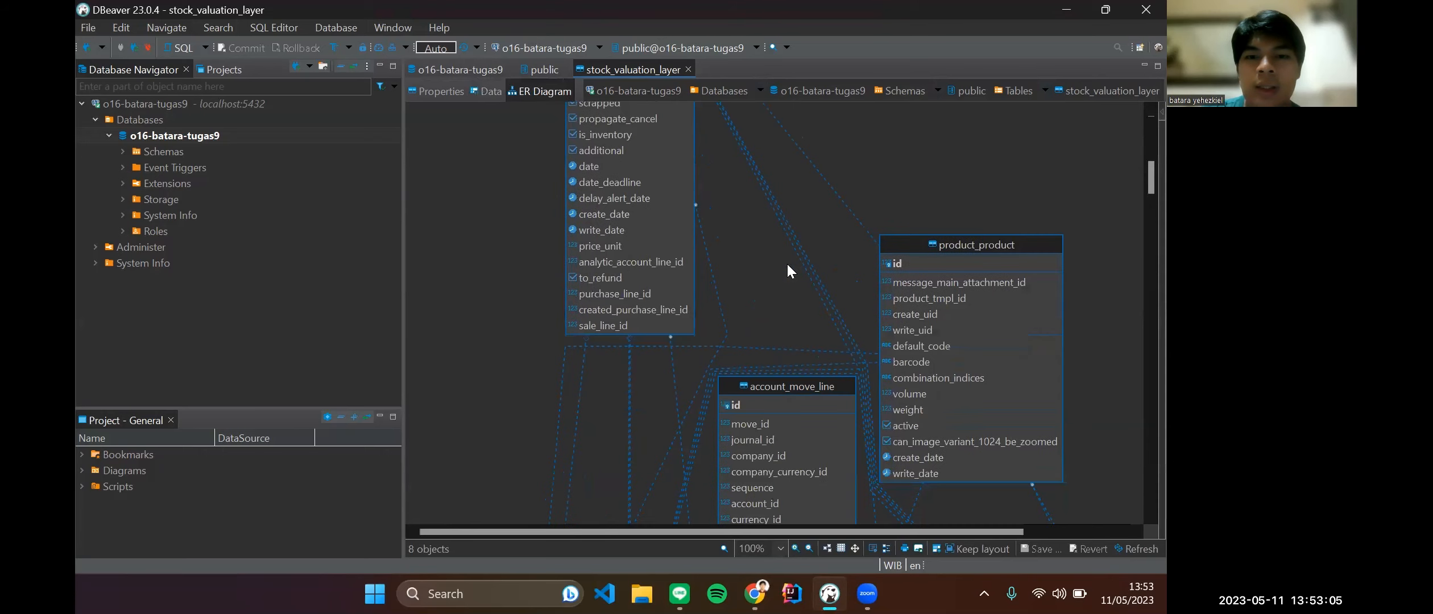
scroll(787, 264, down, 10)
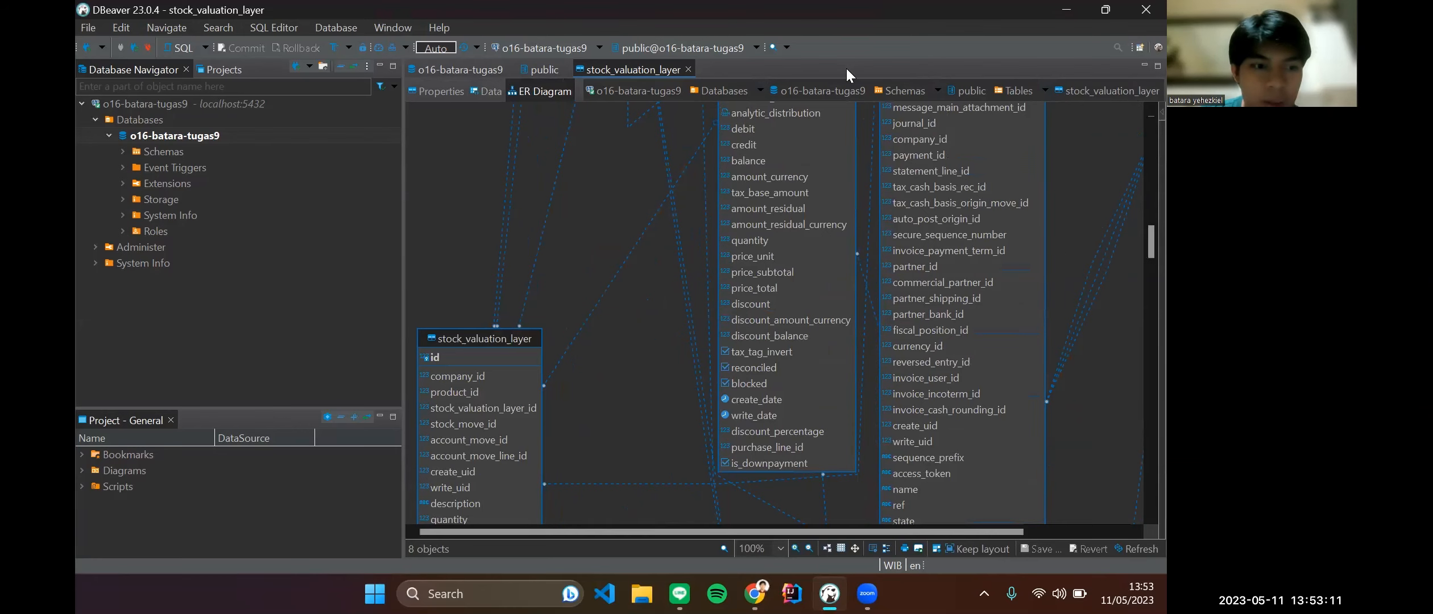
key(ctrl+minus)
key(ctrl+minus)
key(ctrl+minus)
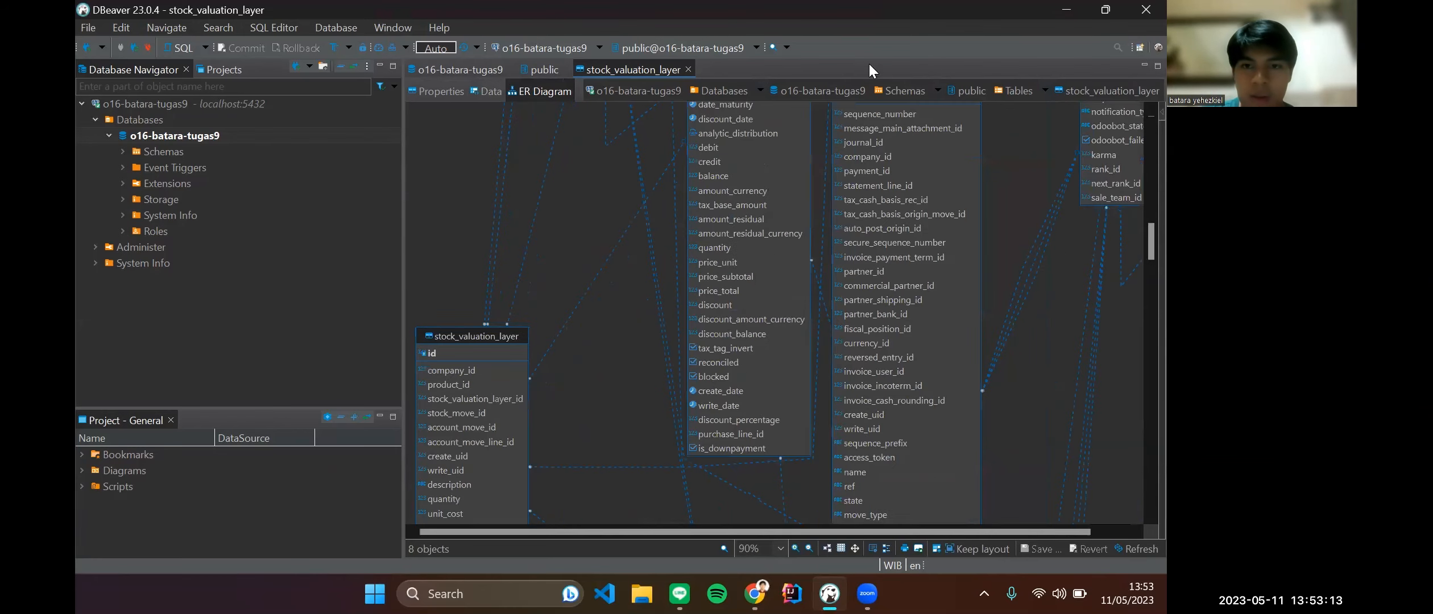
key(ctrl+minus)
key(ctrl+minus)
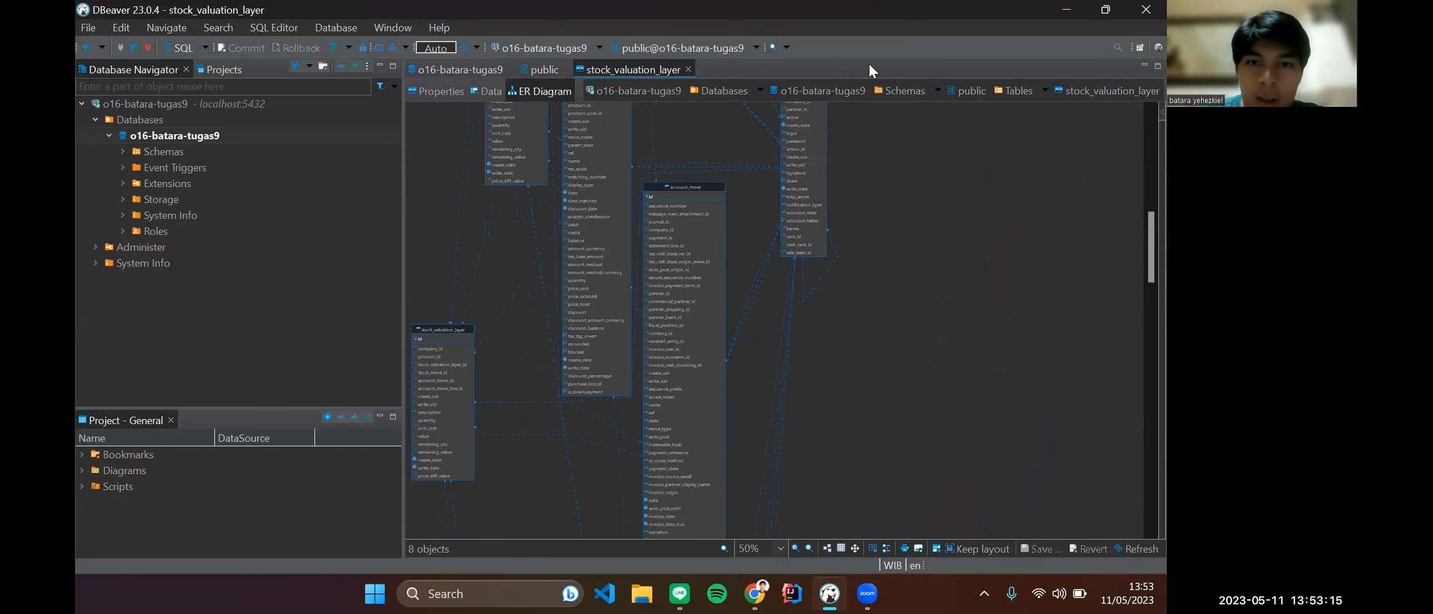
scroll(852, 192, up, 10)
scroll(667, 220, up, 1)
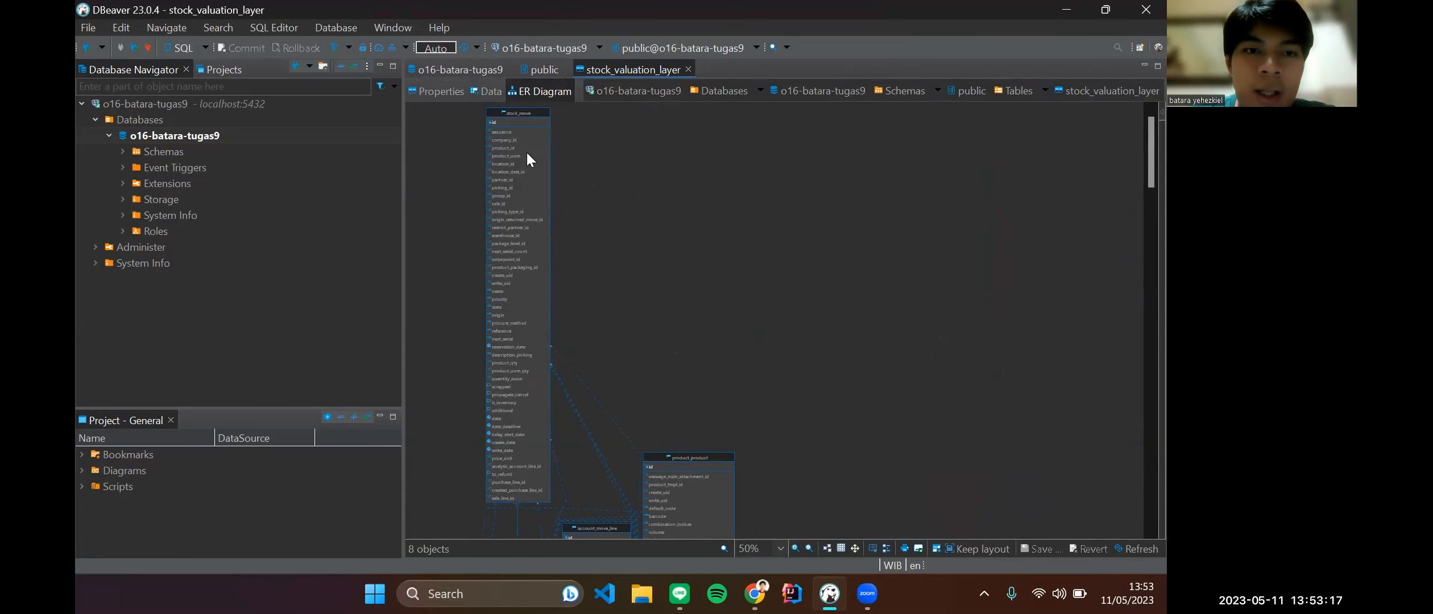
Trace the diagram's relations between stock_valuation_layer, stock_move, product_product, res_users, account_move and res_company.
scroll(536, 188, down, 5)
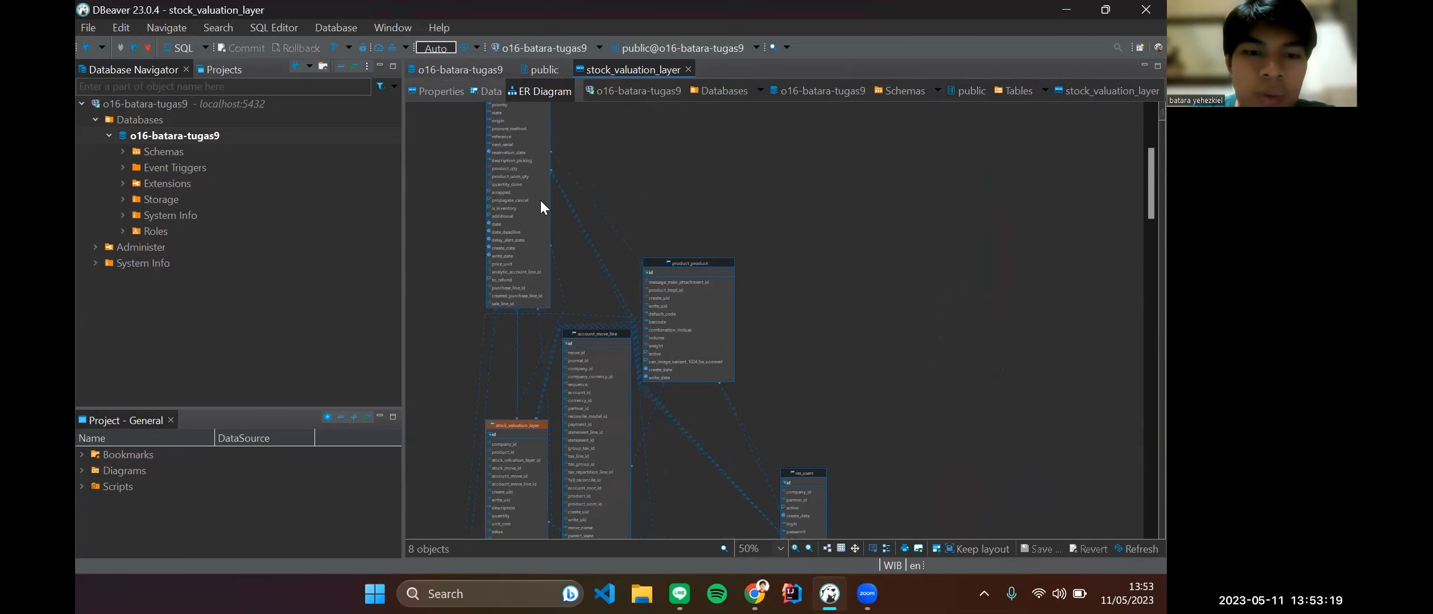
scroll(683, 250, down, 2)
scroll(665, 256, down, 2)
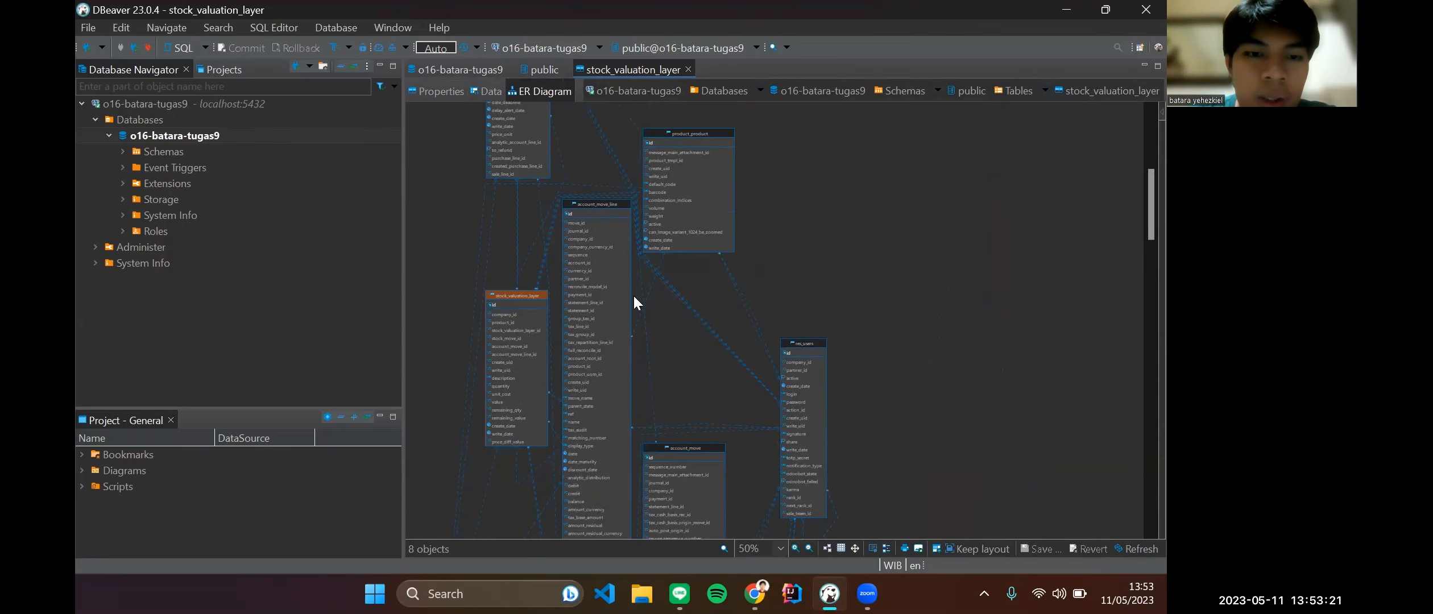
scroll(611, 206, down, 5)
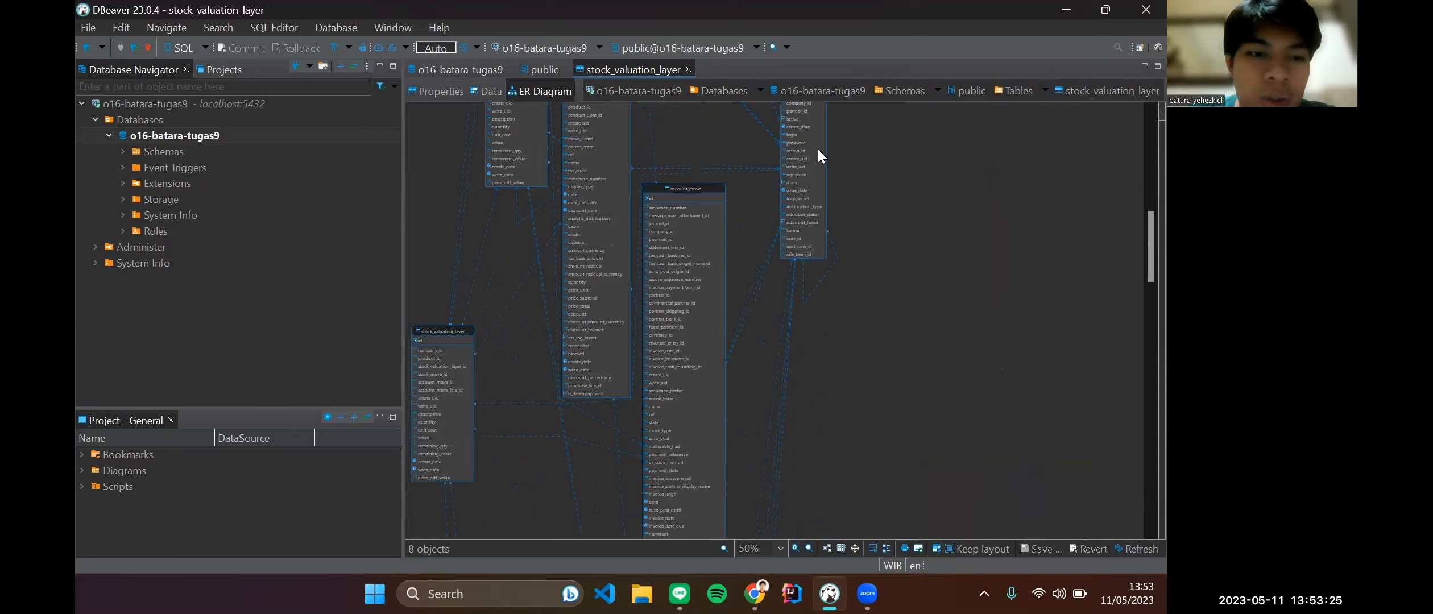
scroll(816, 150, down, 5)
scroll(435, 247, down, 10)
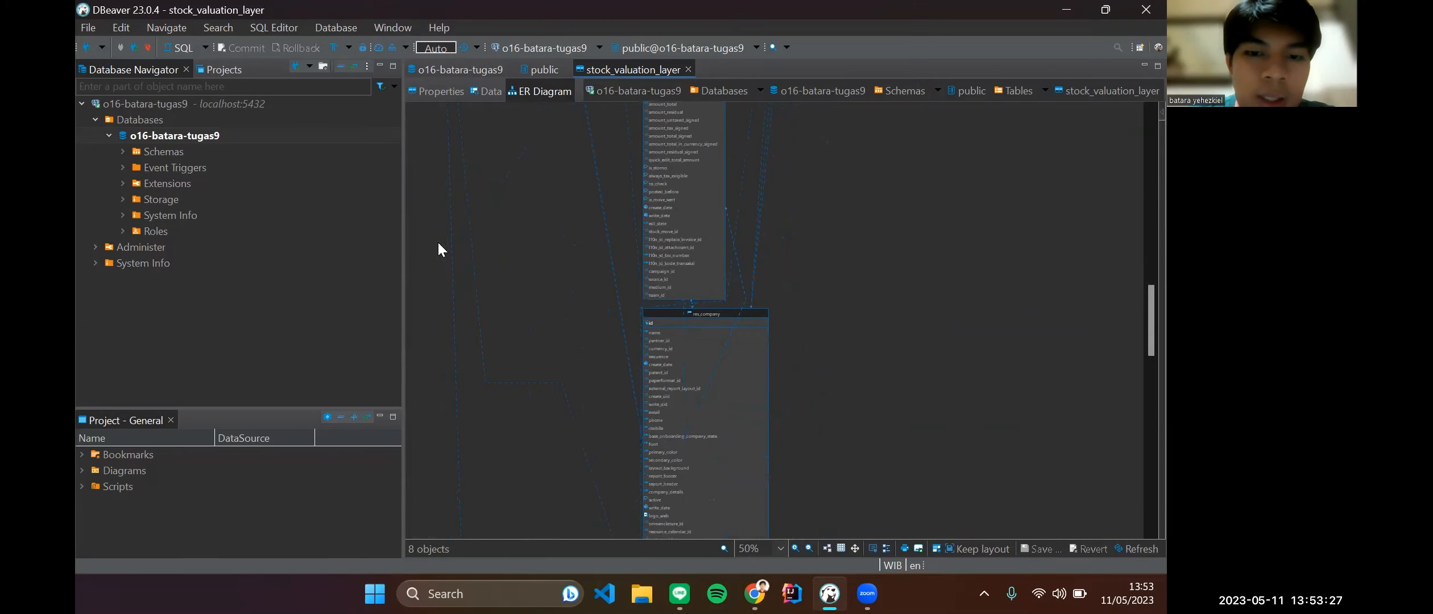
scroll(722, 231, up, 15)
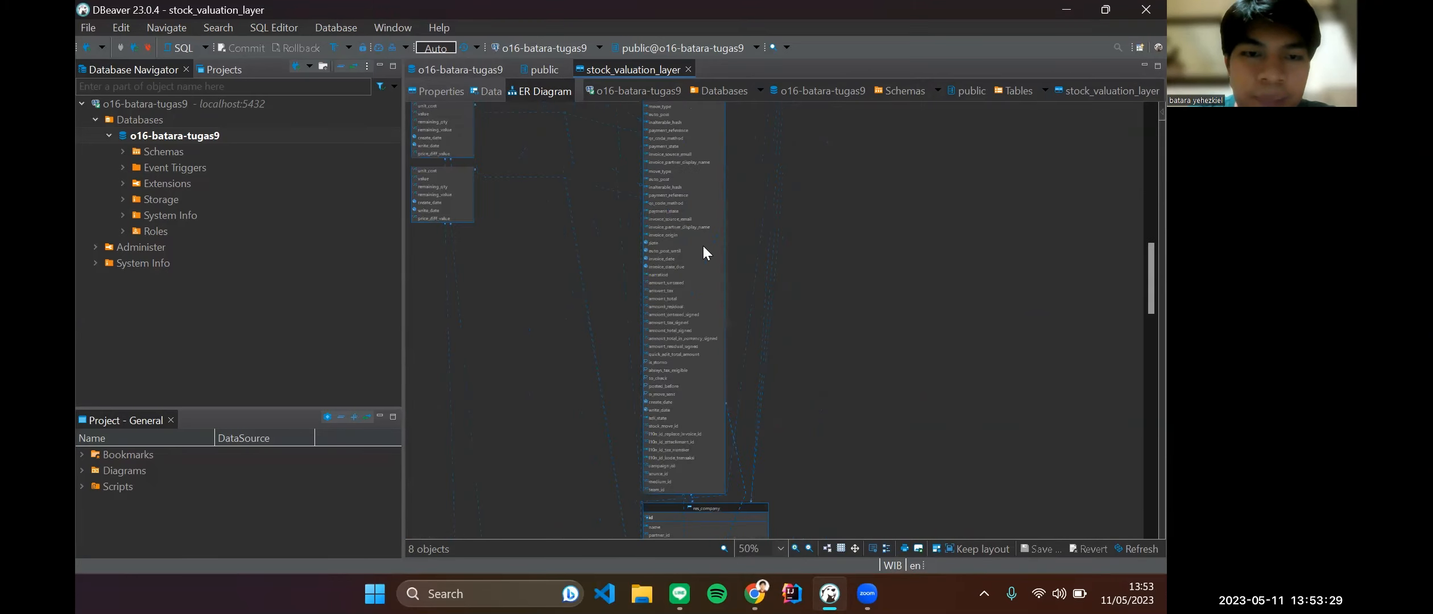
scroll(642, 257, down, 10)
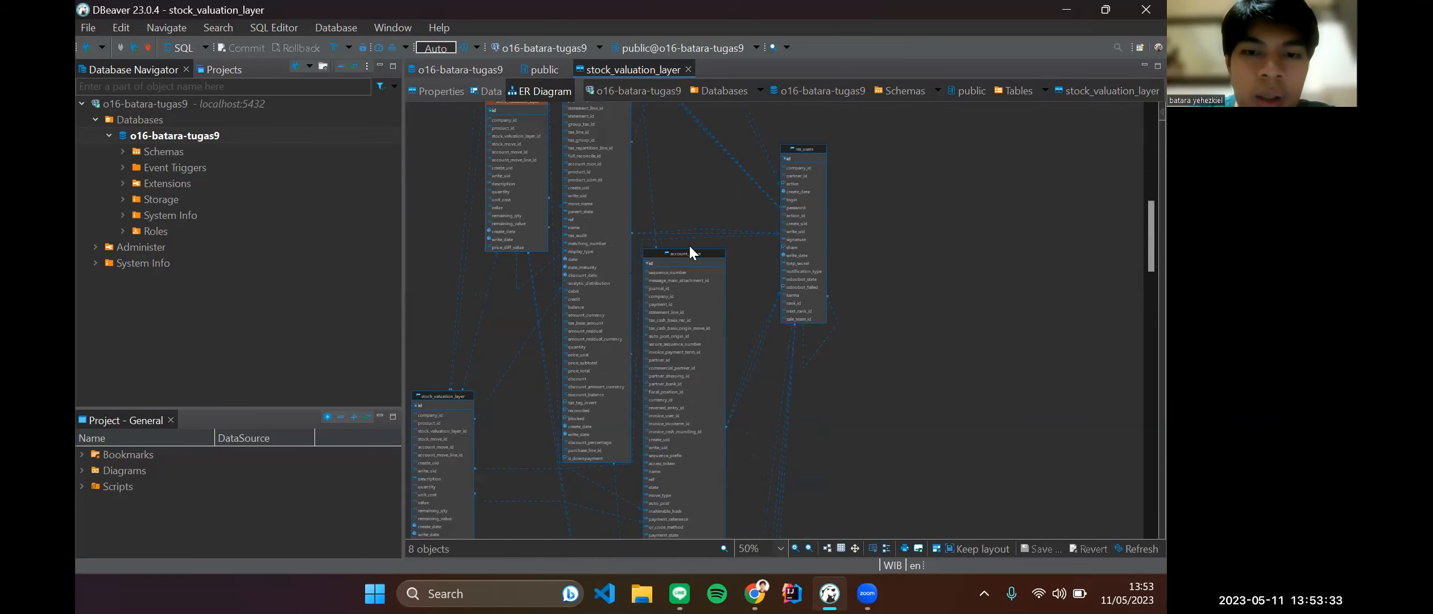
scroll(544, 296, down, 7)
Inspect the stock_valuation_layer entity and the properties of its company_id column in the diagram, and close the properties view.
click(446, 139)
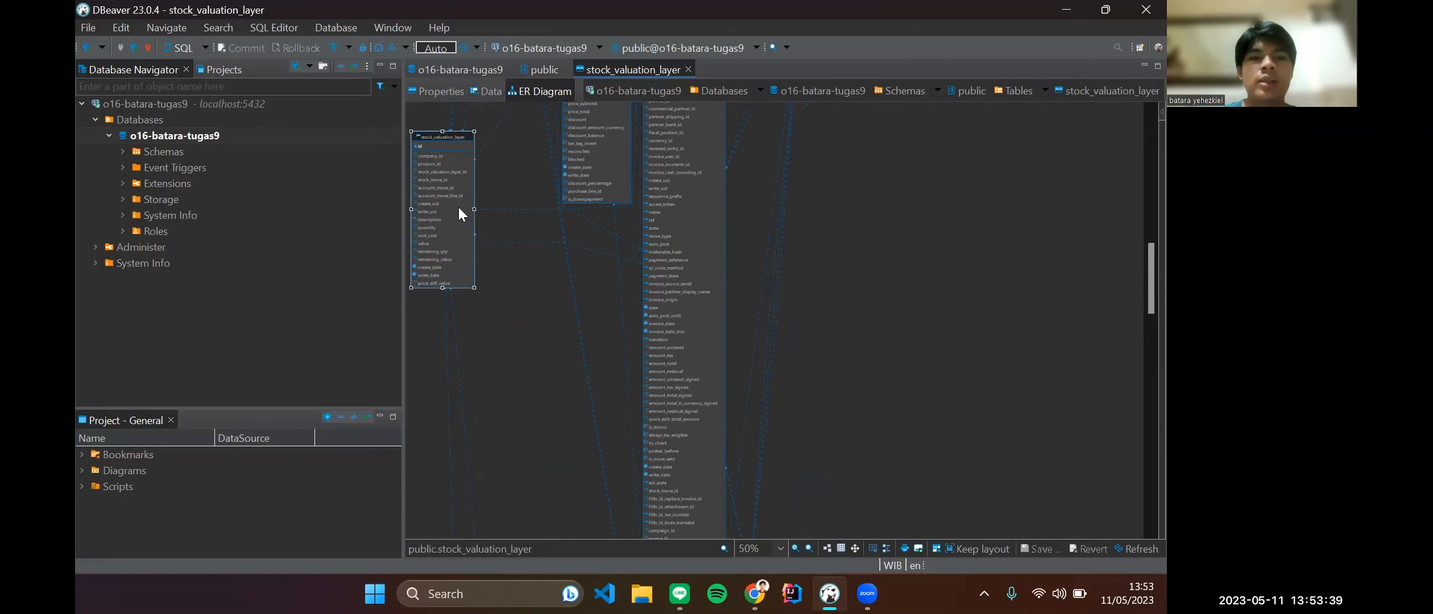
scroll(458, 207, up, 3)
scroll(448, 292, down, 3)
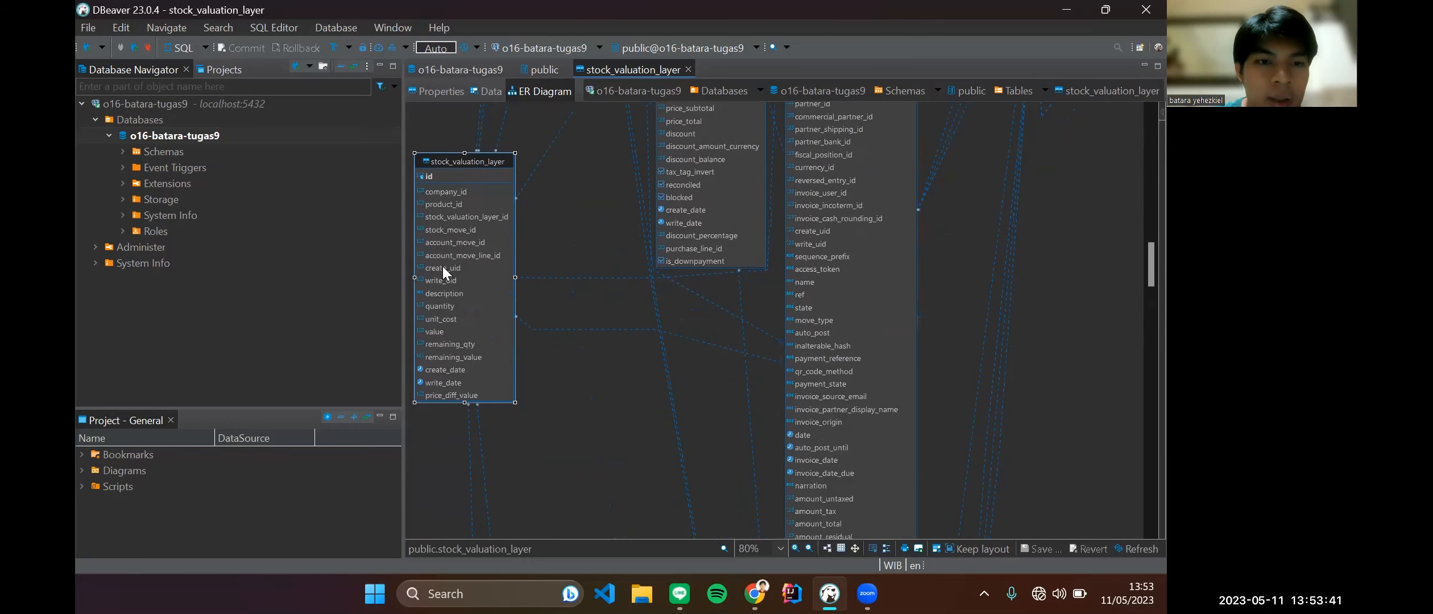
click(451, 195)
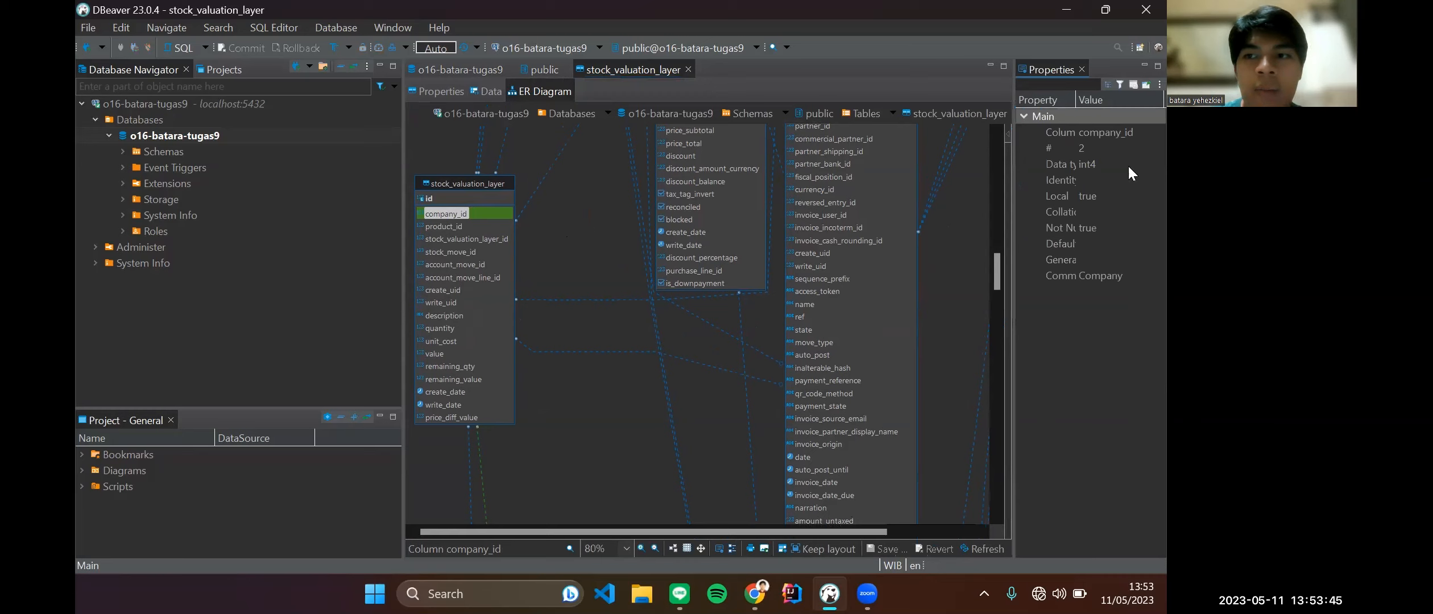
click(1081, 69)
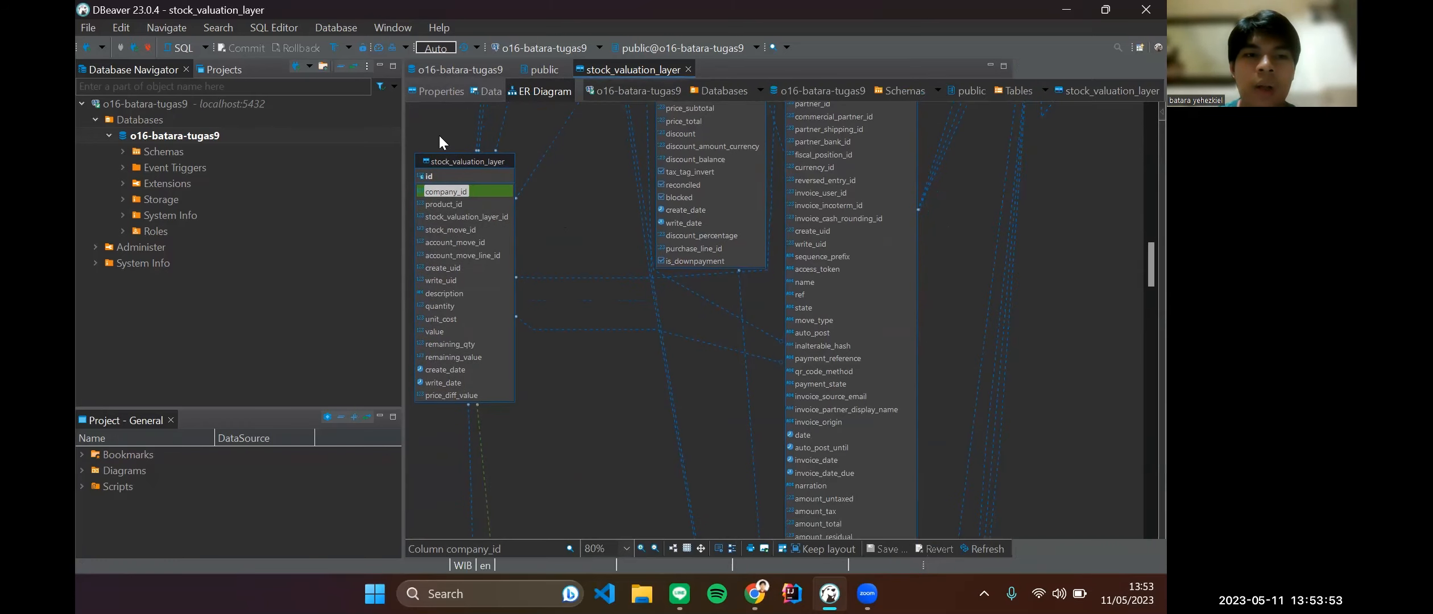
Review stock_valuation_layer's table properties and data rows, and return to its ER diagram.
click(597, 188)
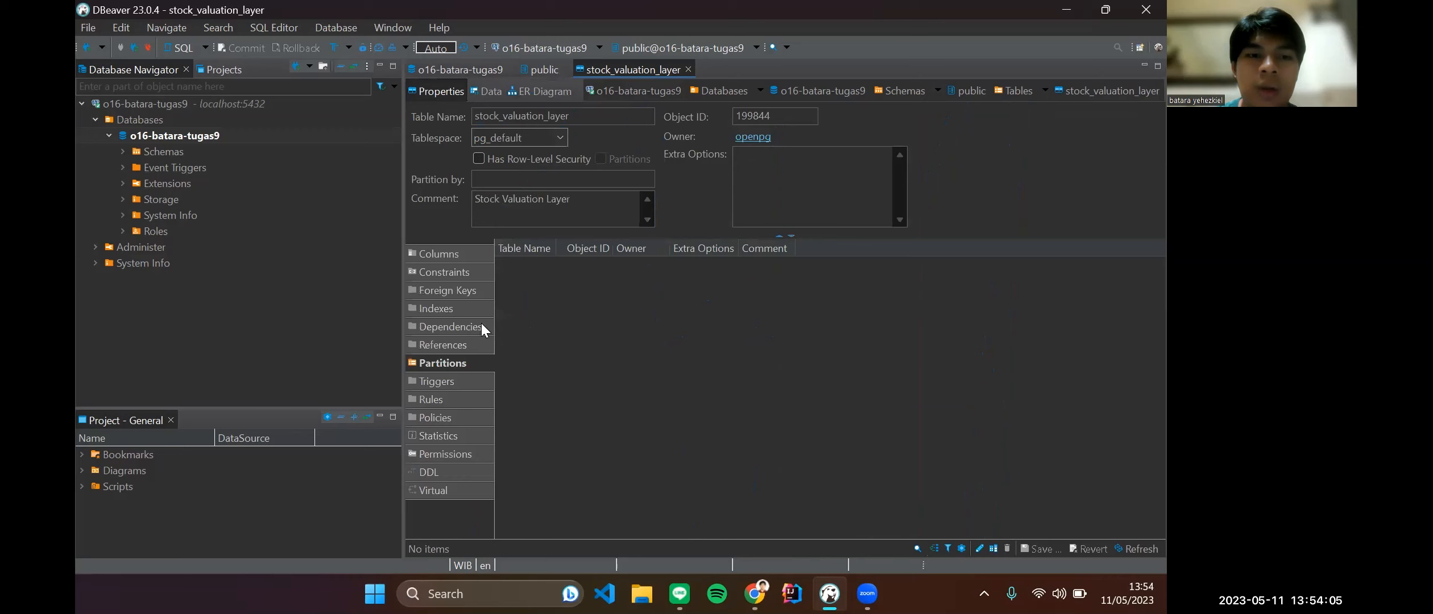
click(478, 89)
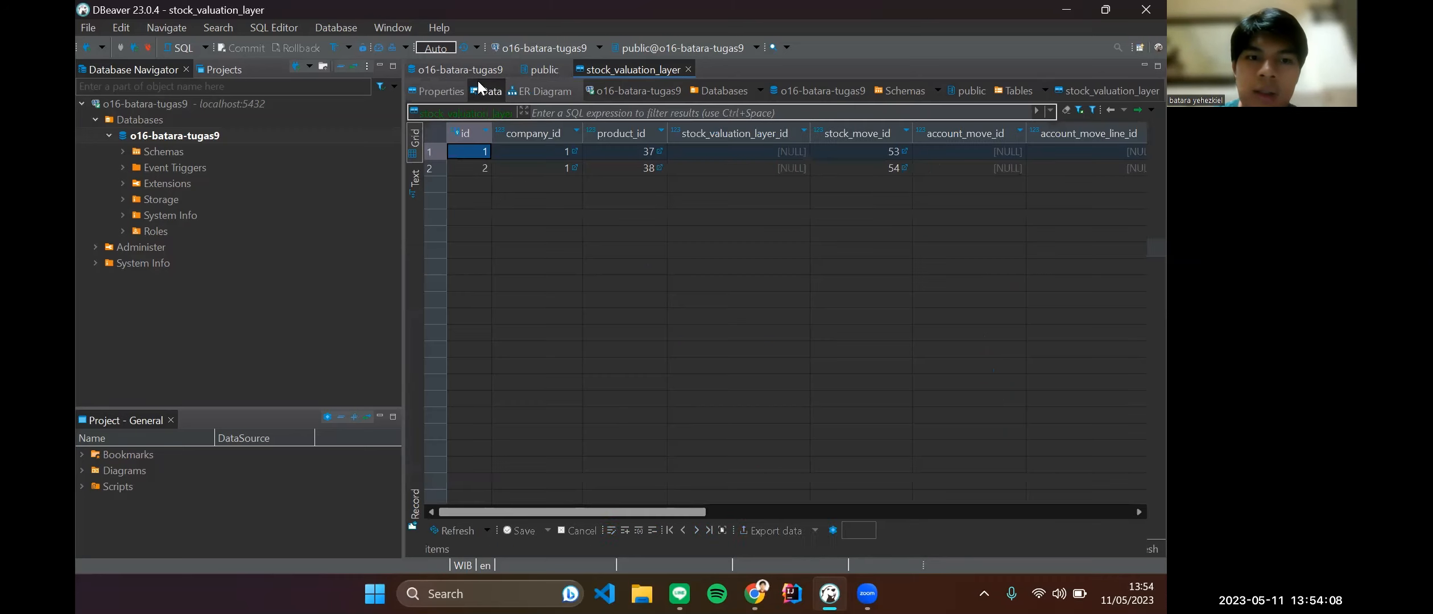
click(532, 90)
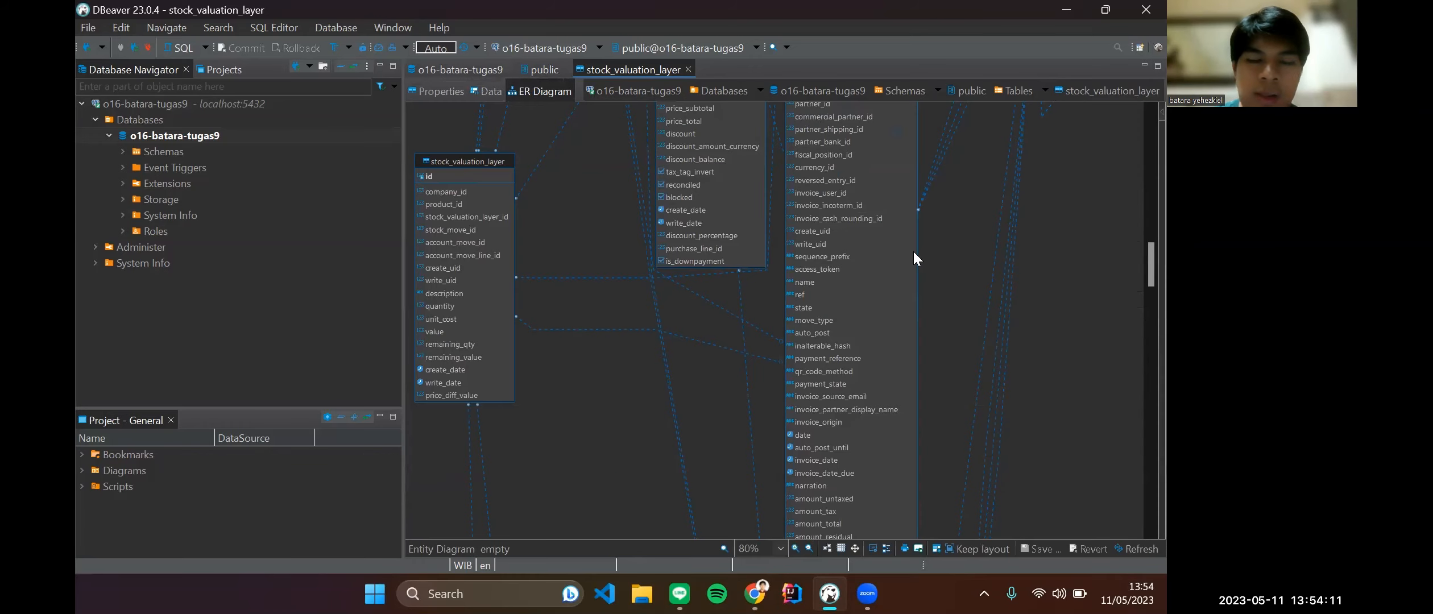
scroll(913, 259, up, 3)
scroll(914, 259, down, 2)
scroll(810, 299, down, 1)
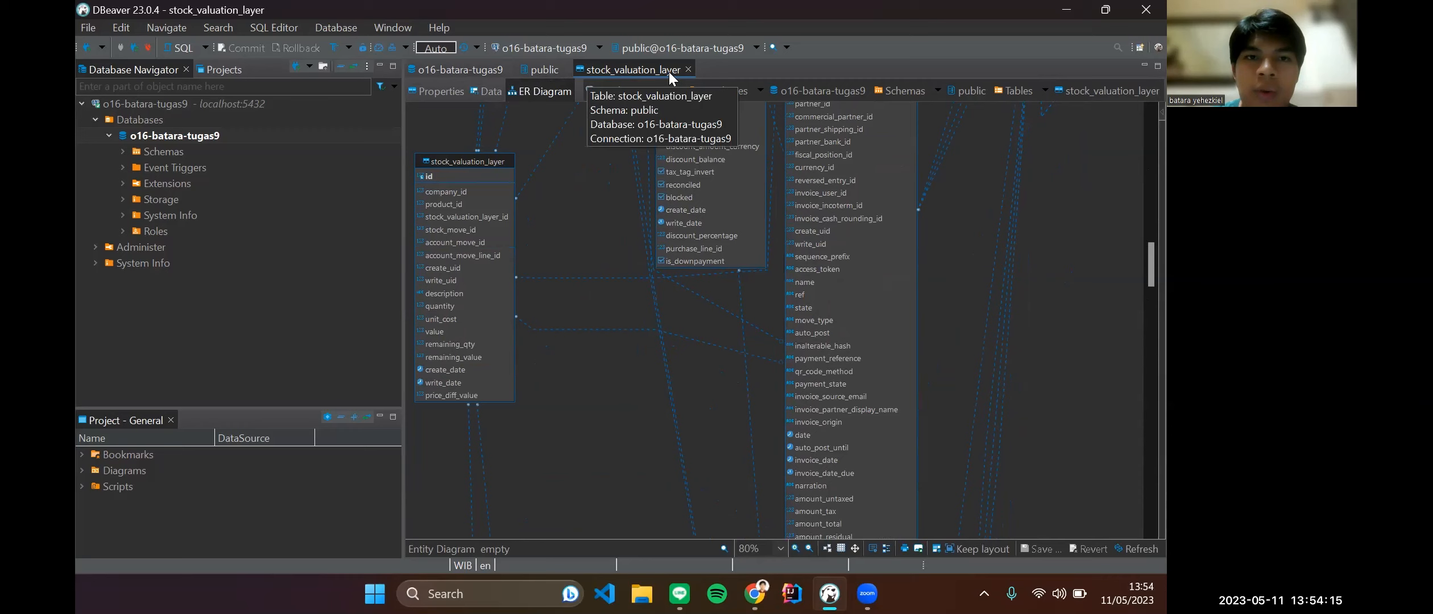
Glance at the public schema and go back to the stock_valuation_layer data rows.
click(546, 69)
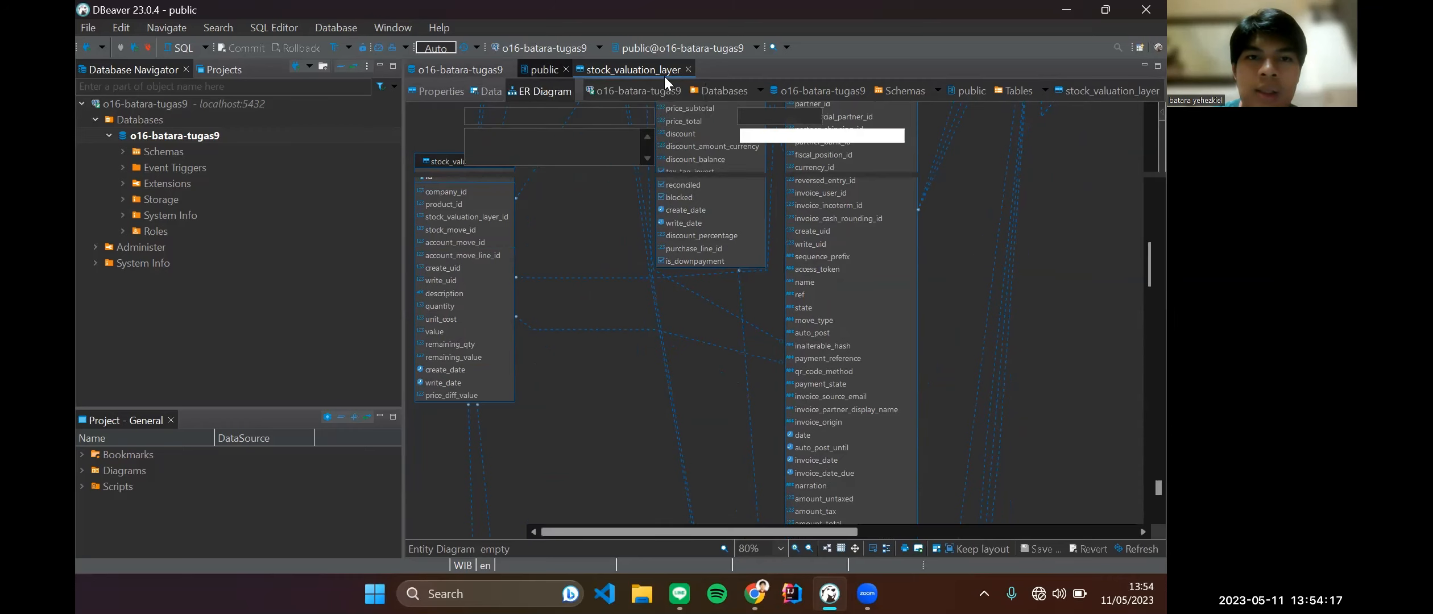
click(634, 68)
click(490, 91)
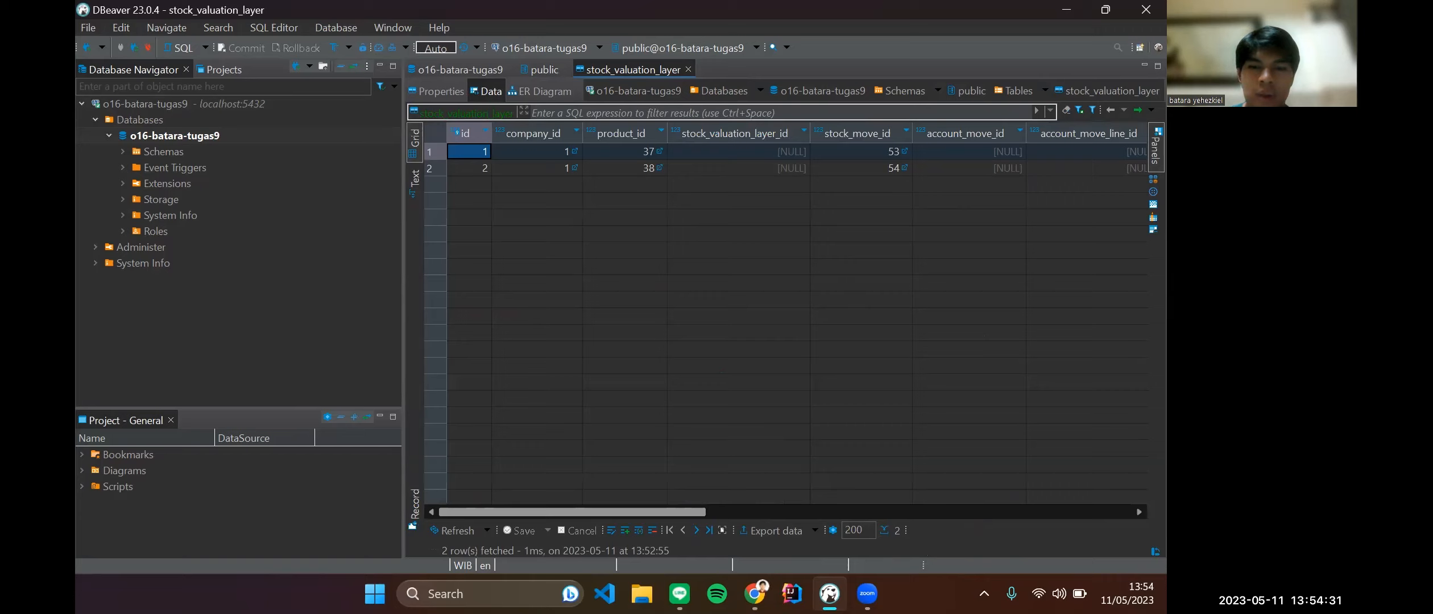
Switch to Chrome and place the Inventory Odoo 16 article in its own window beside Odoo, showing its product category instructions.
key(alt+Tab)
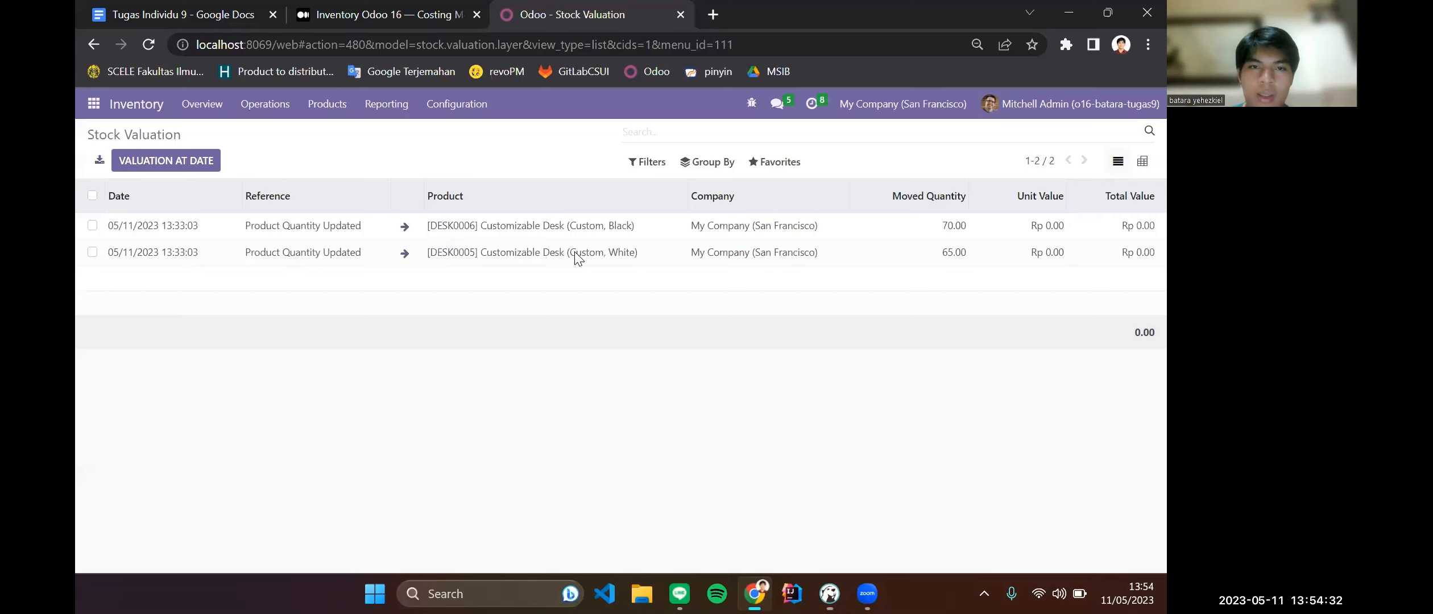
click(451, 16)
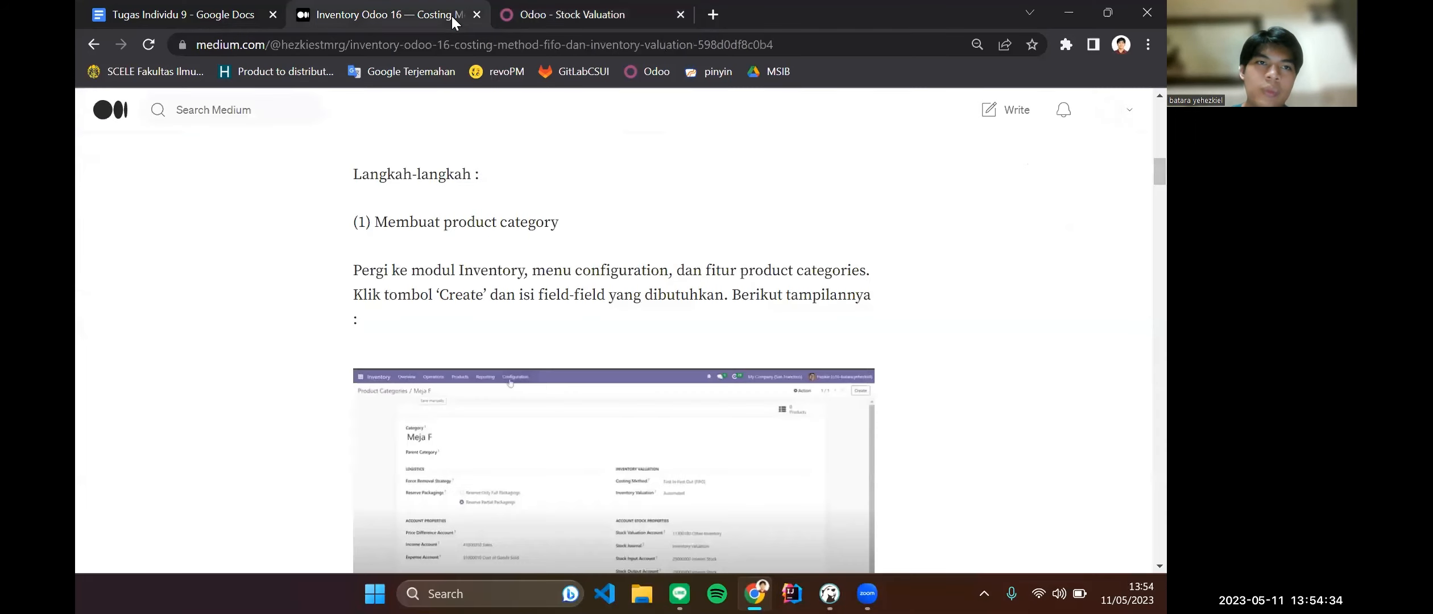
click(566, 3)
click(362, 5)
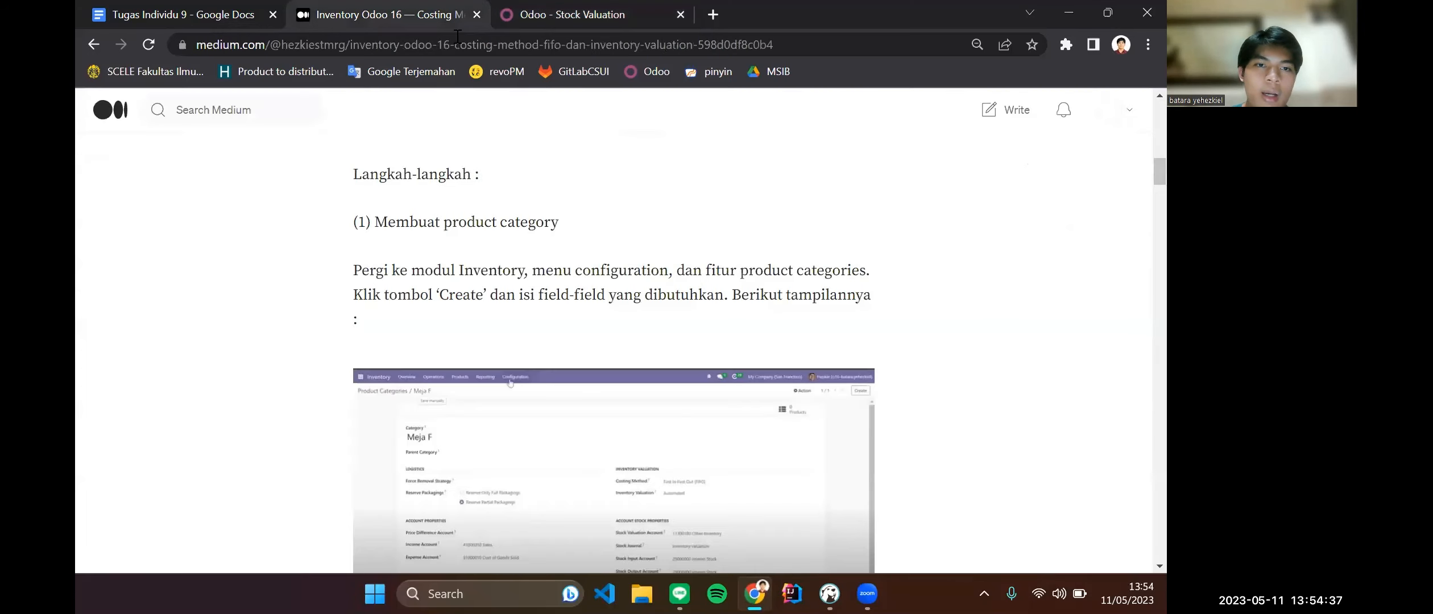
drag(368, 15, 369, 52)
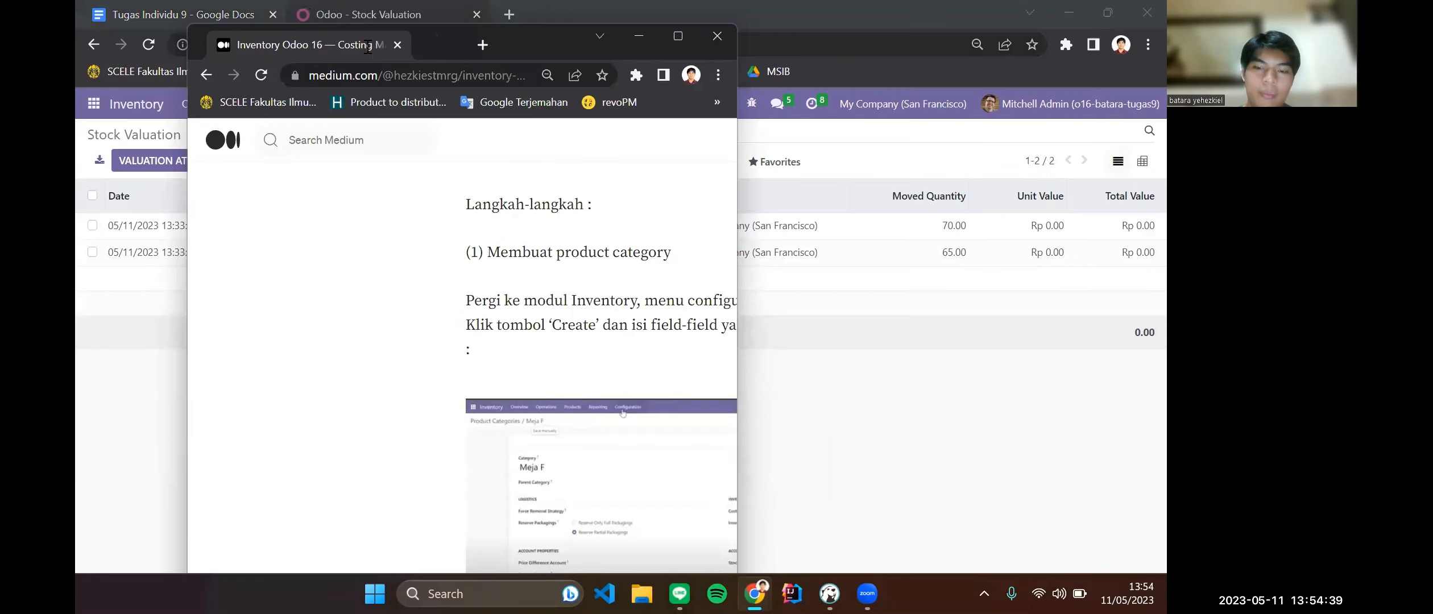
key(super+Left)
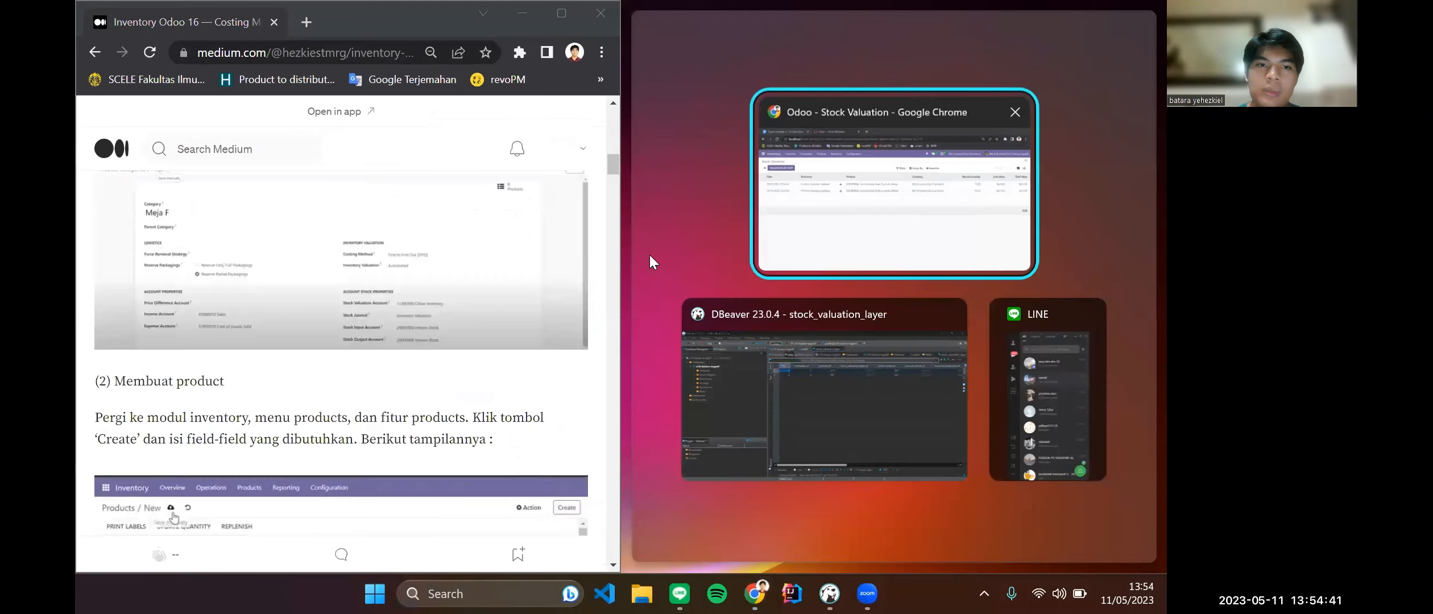
key(Return)
scroll(391, 326, up, 2)
scroll(392, 329, up, 2)
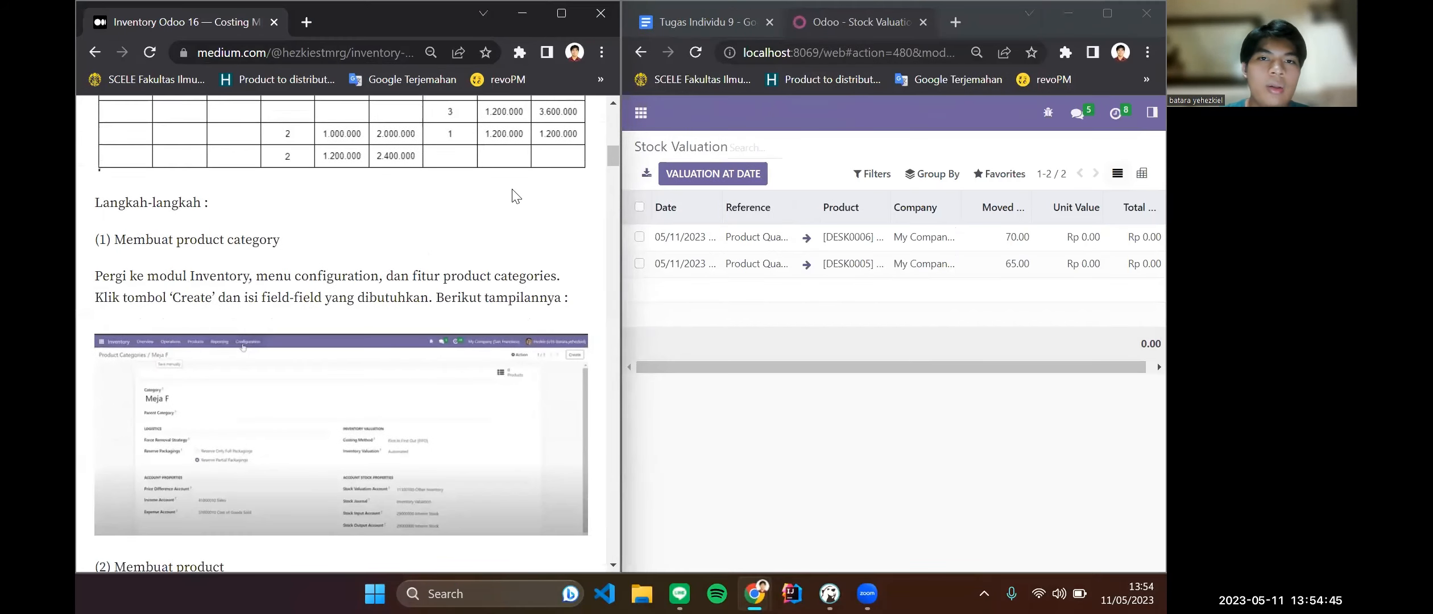
Open the Product Categories list in Odoo's Inventory app, widening the Odoo window beside the article to reach its configuration options.
click(641, 112)
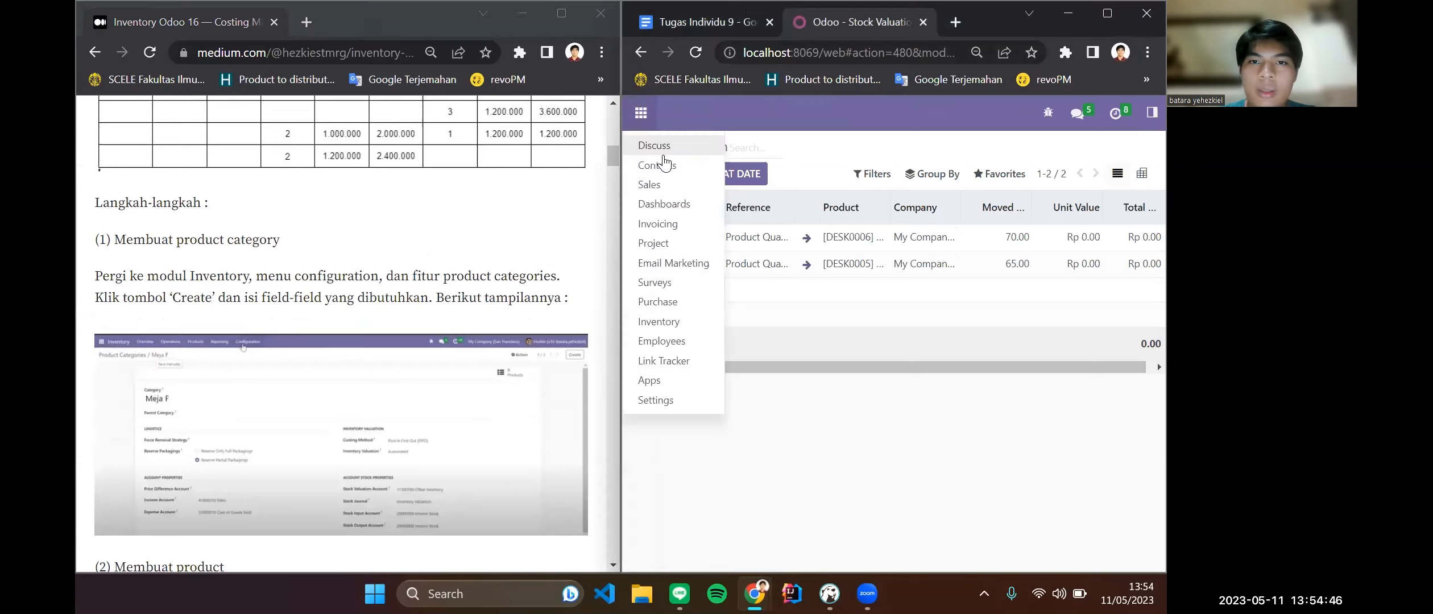
click(687, 324)
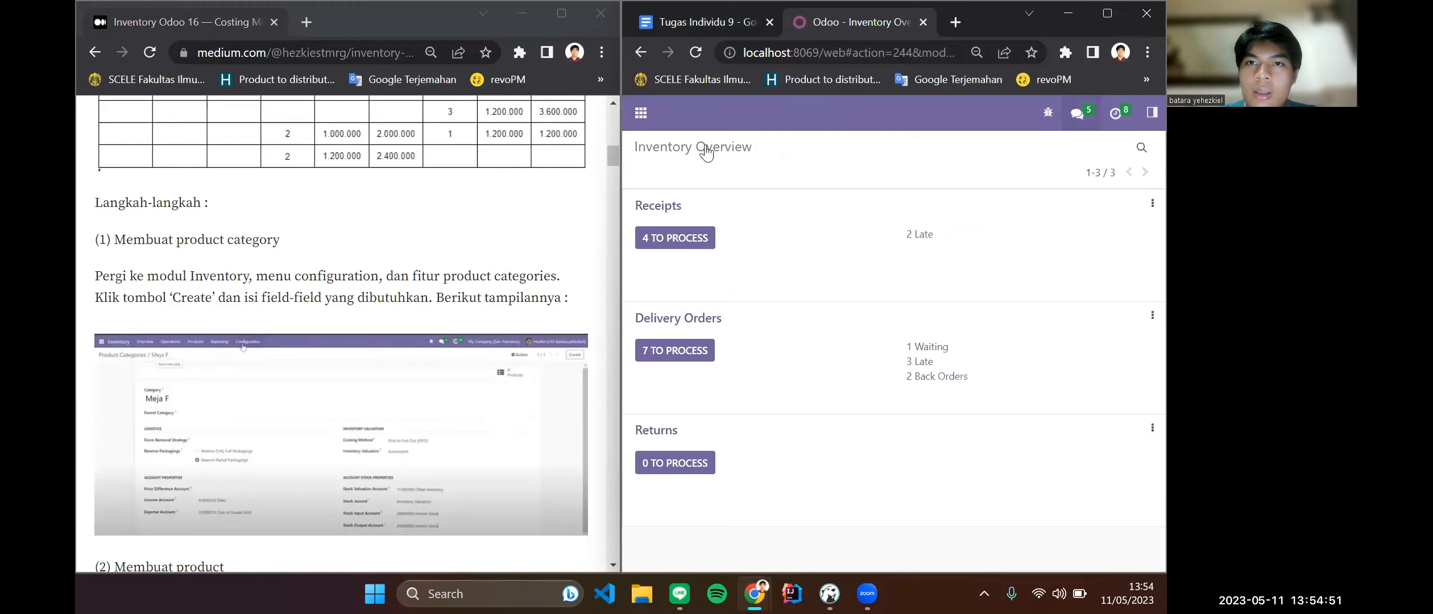
drag(615, 141, 340, 152)
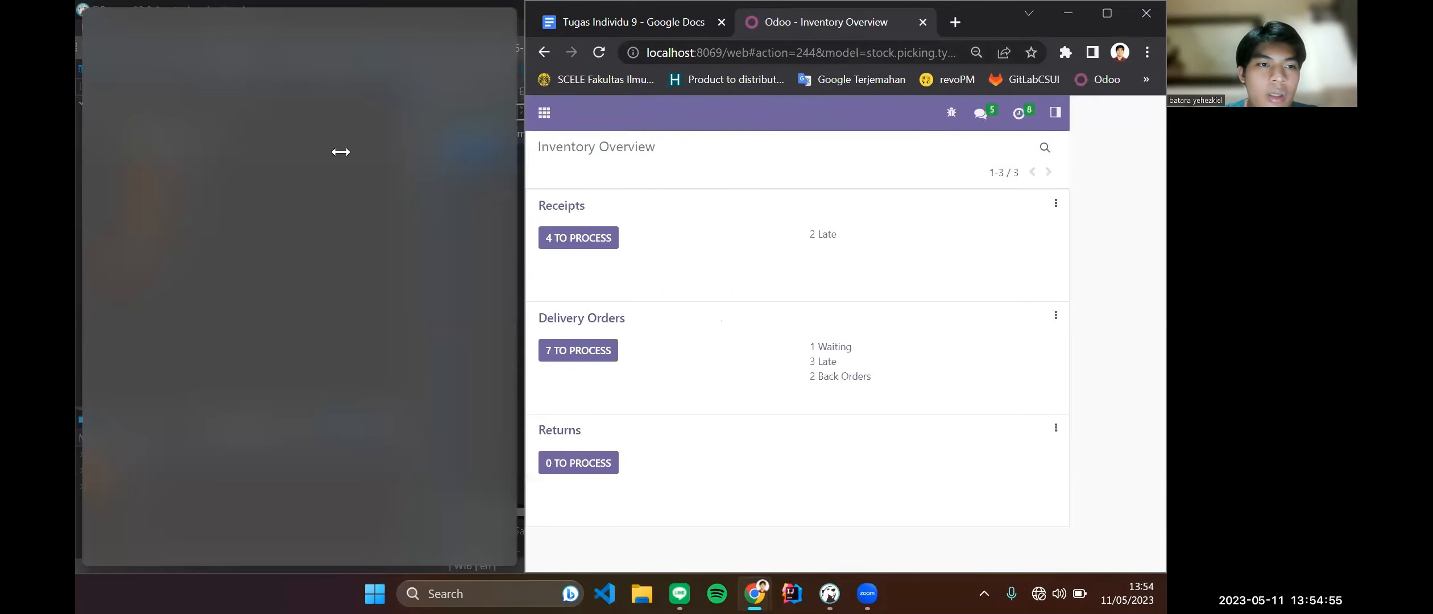
drag(340, 152, 340, 151)
click(907, 114)
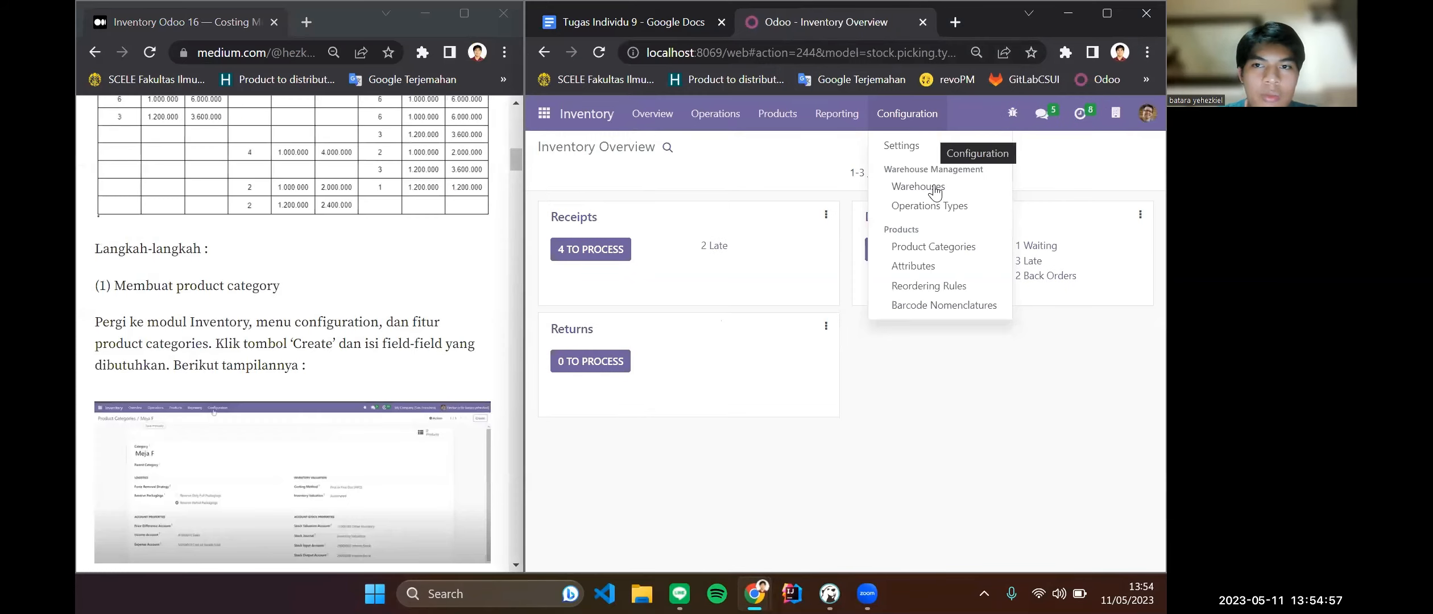
click(967, 247)
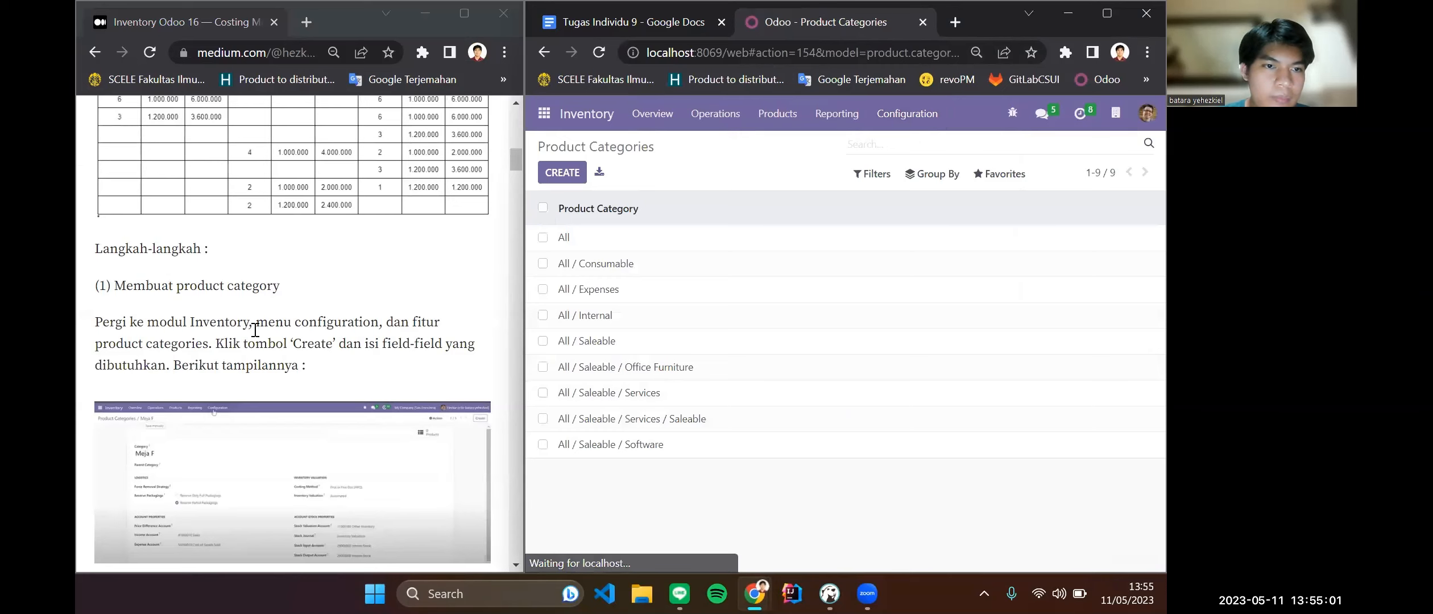
Start a new product category named Meja F, following the article's example form.
click(557, 175)
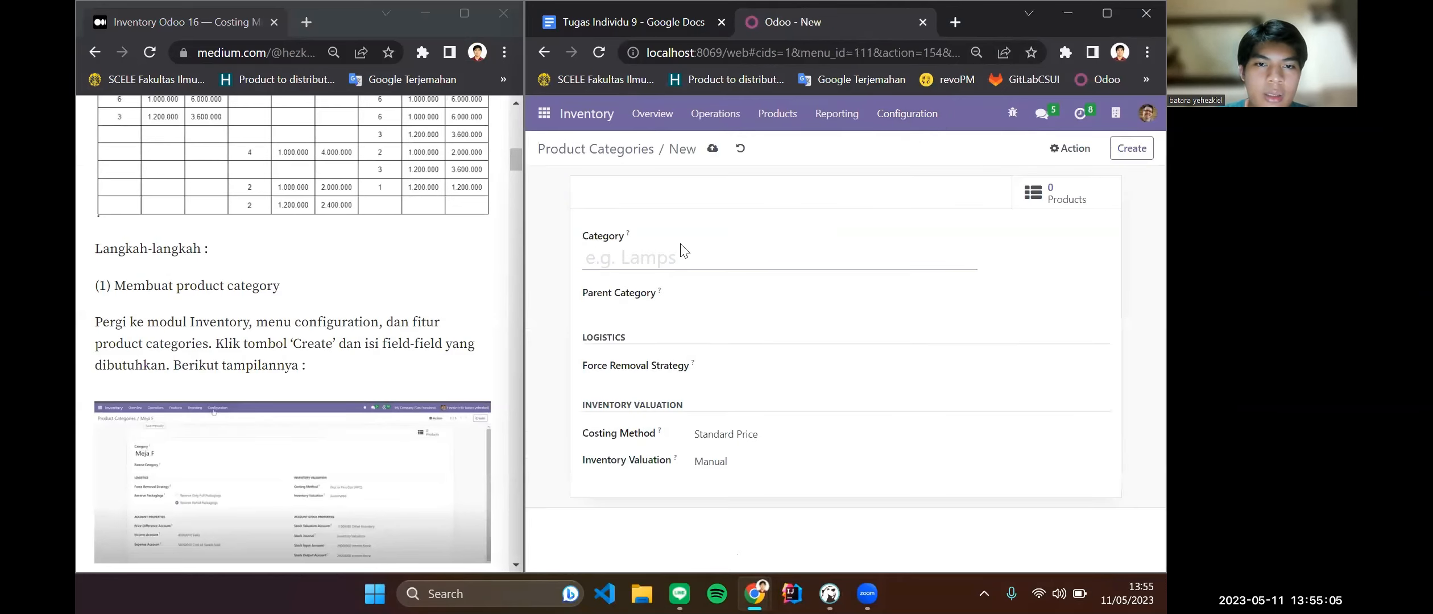
scroll(145, 386, down, 2)
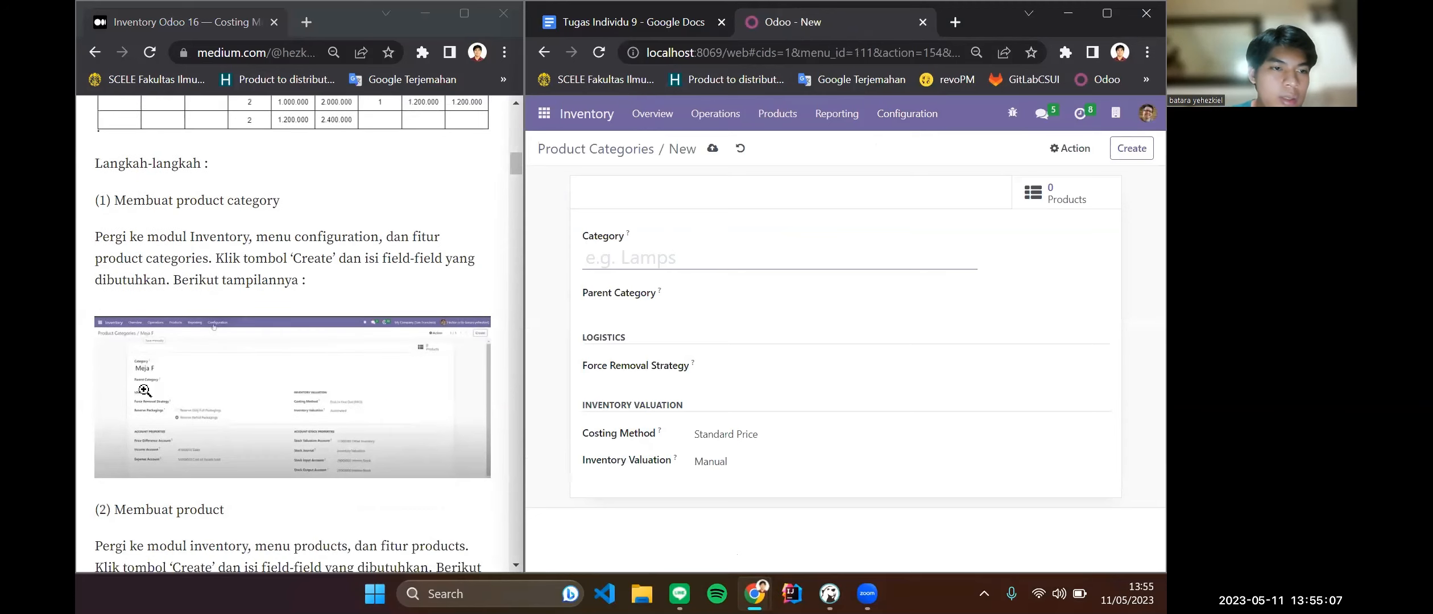
scroll(146, 385, up, 4)
text(Meja F)
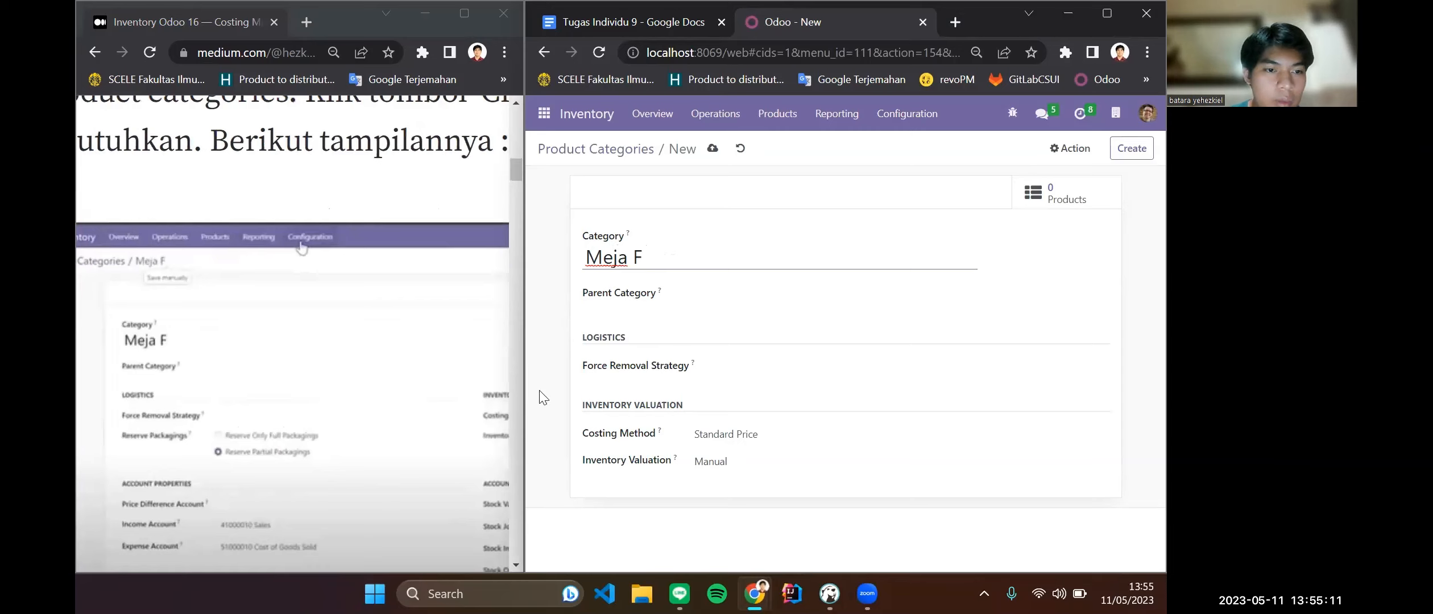
Maximize the Odoo window and examine the article's example category form for its logistics, inventory valuation and account settings.
scroll(369, 409, right, 2)
scroll(392, 408, down, 2)
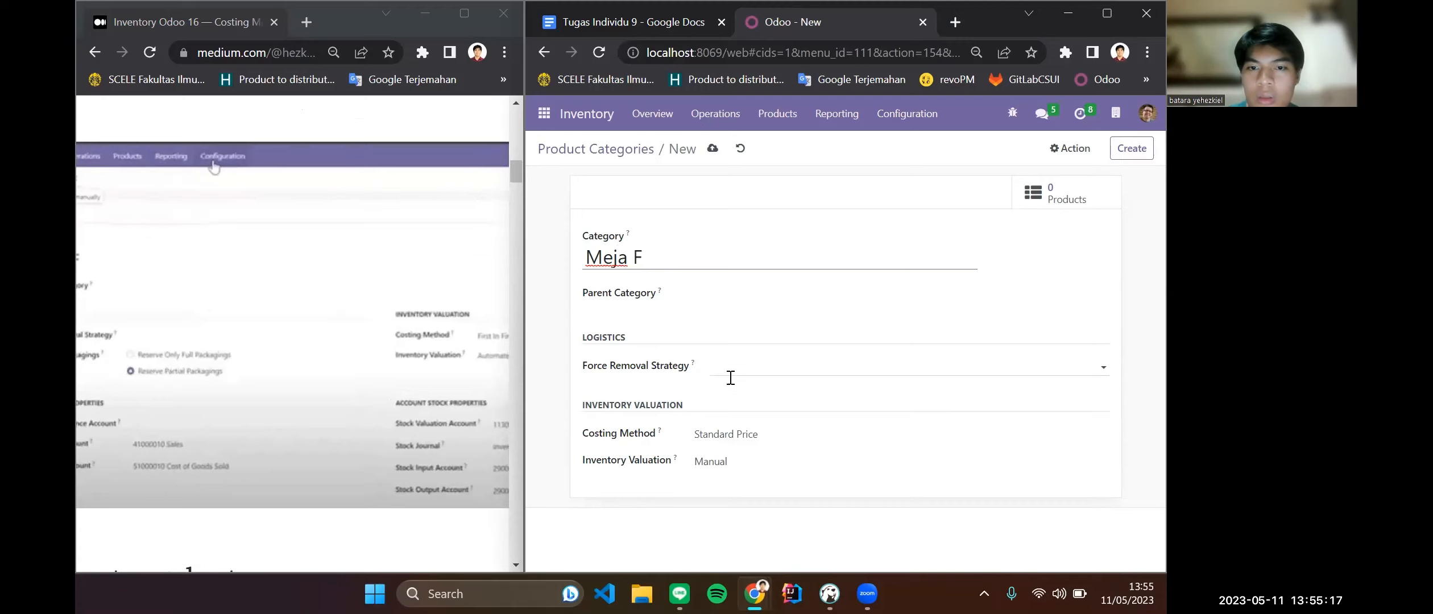
click(1107, 18)
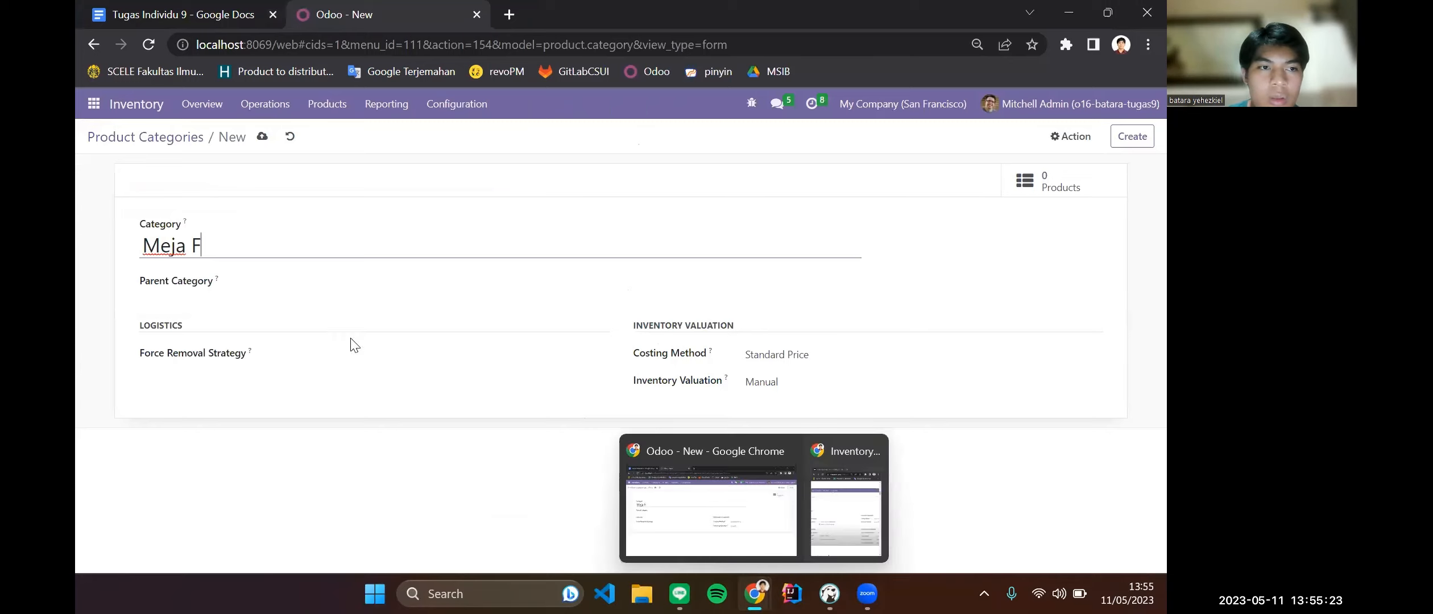
mouse_move(755, 594)
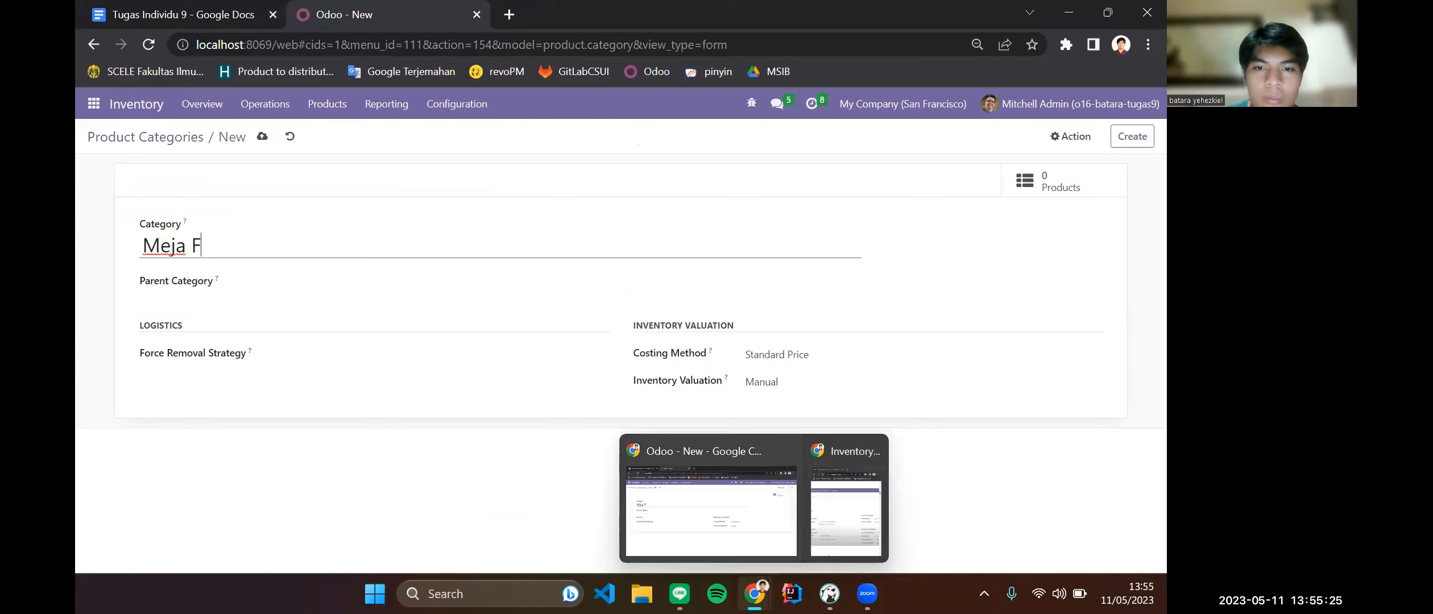
click(856, 503)
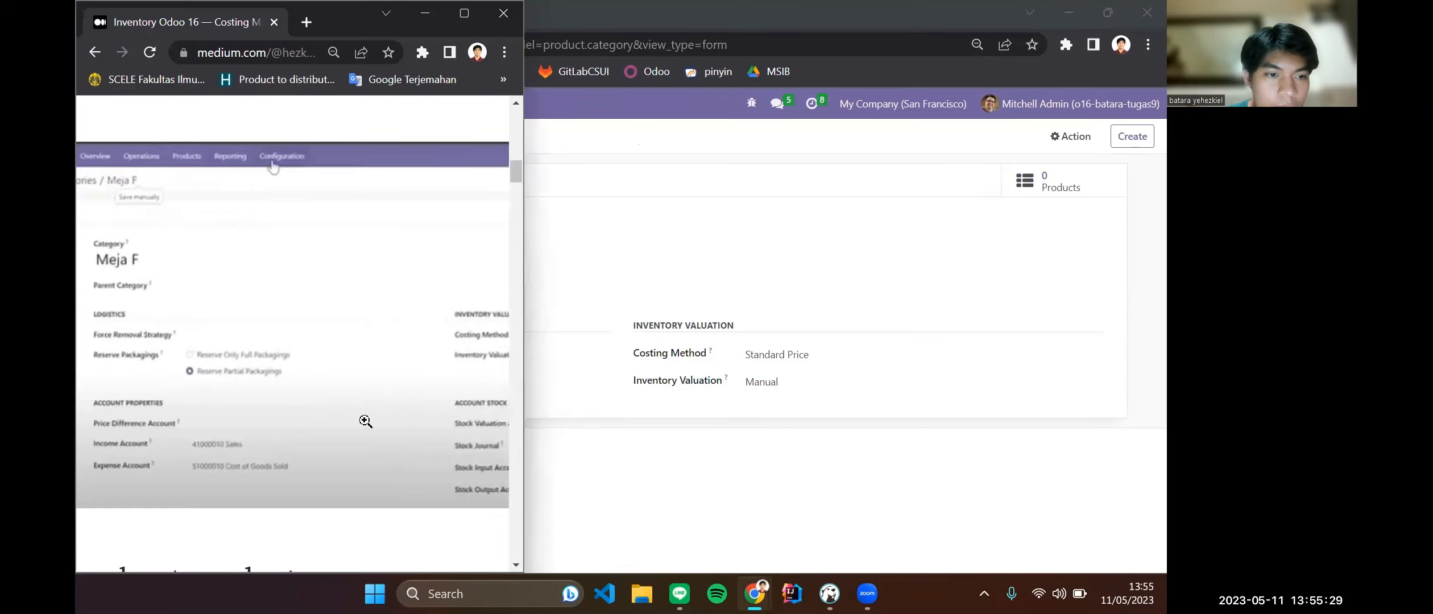
scroll(365, 421, down, 2)
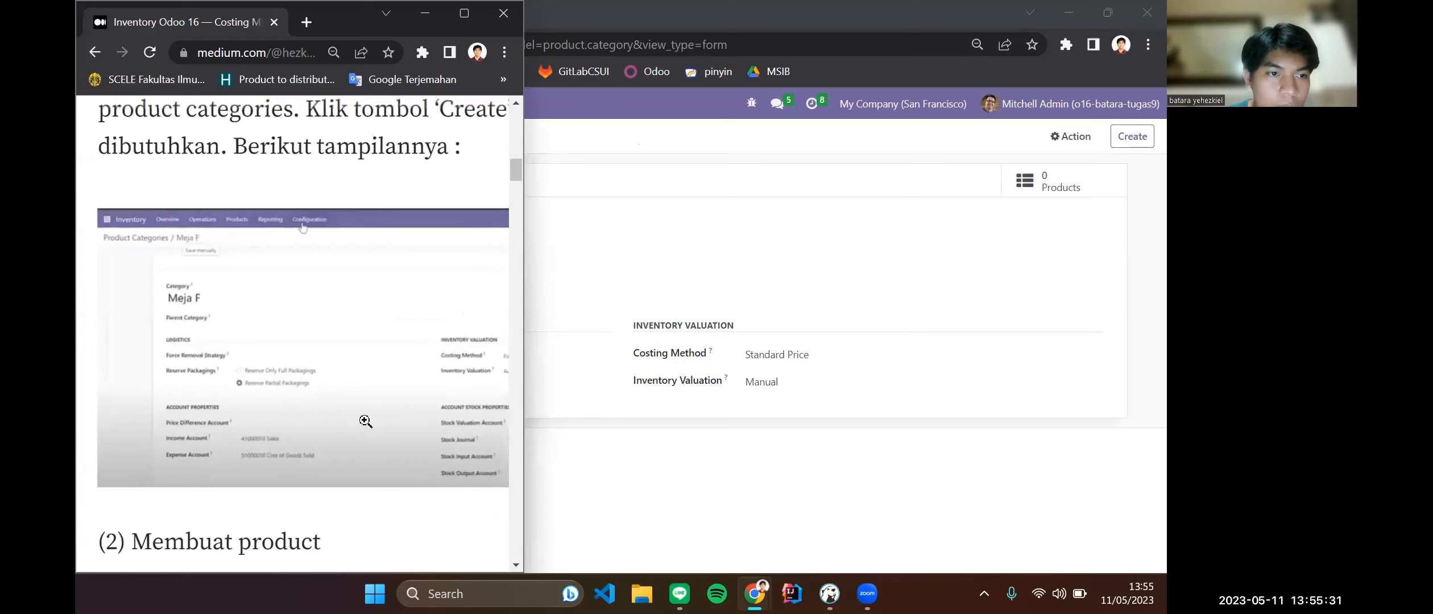
scroll(365, 421, right, 2)
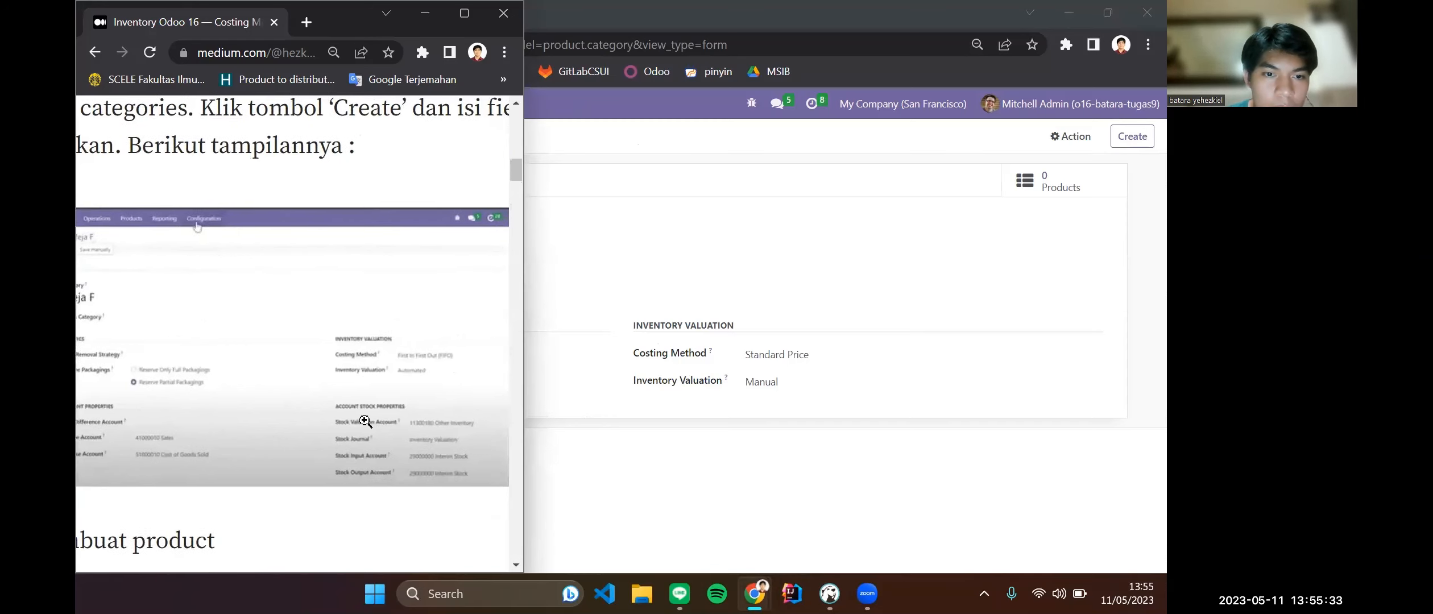
scroll(365, 421, left, 1)
scroll(396, 391, down, 2)
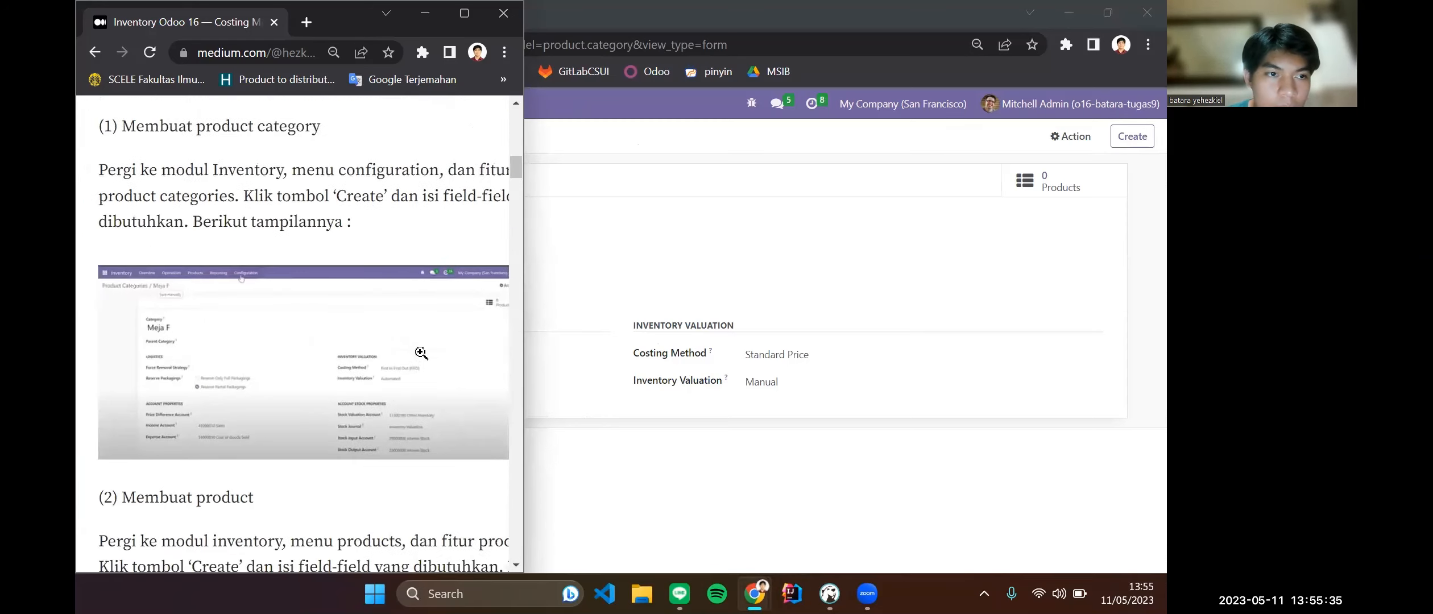
Save the Meja F category in Odoo and reopen it from the Product Categories list.
click(769, 151)
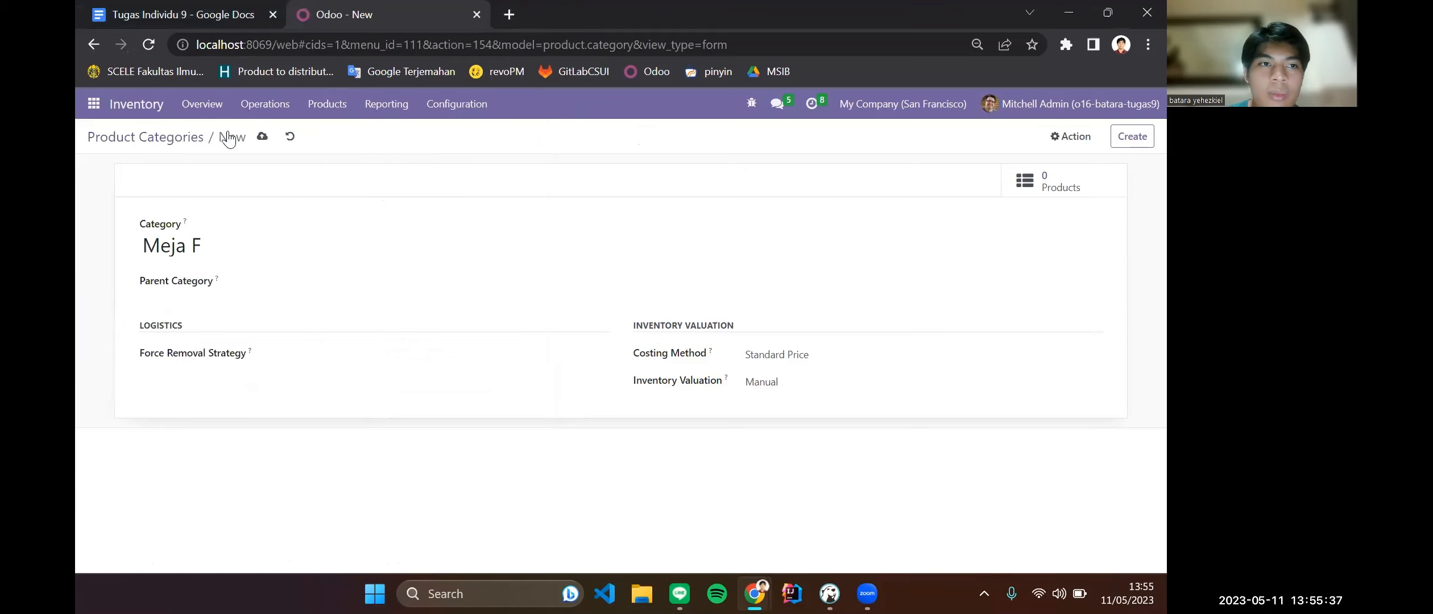
click(263, 137)
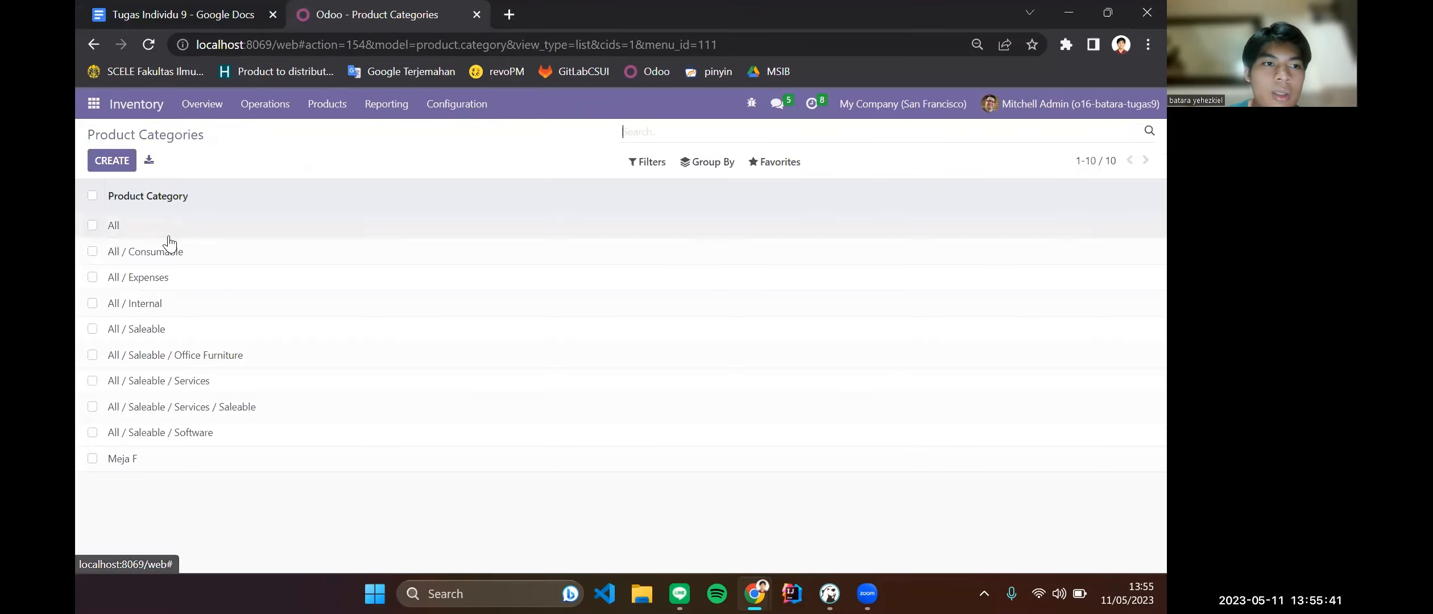
click(129, 459)
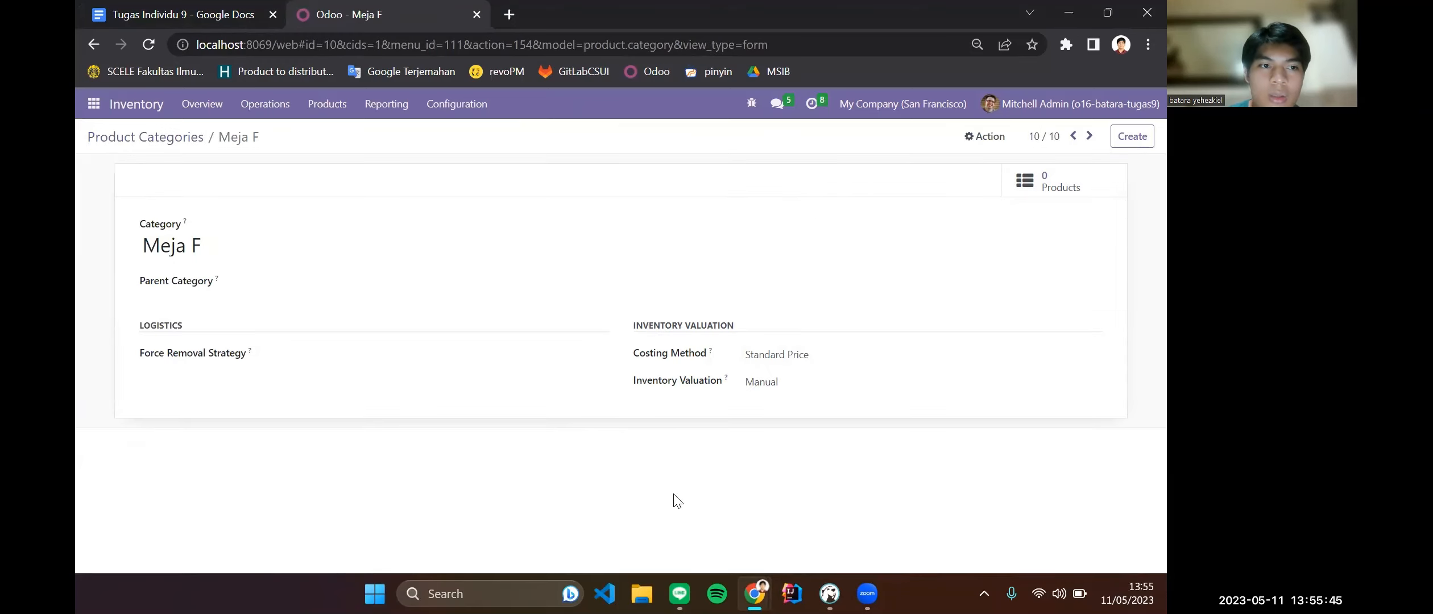
Recheck the article's Meja F example and tile the article window side by side with the Odoo category form.
mouse_move(754, 593)
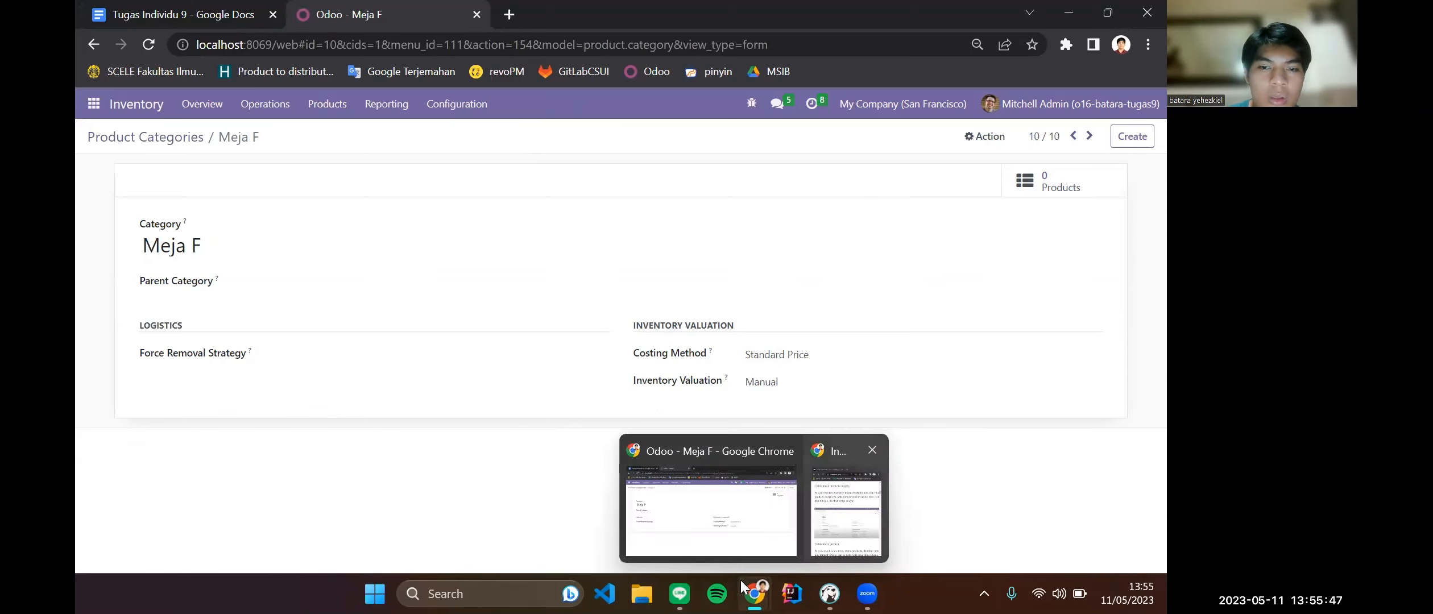
click(846, 497)
scroll(226, 398, down, 1)
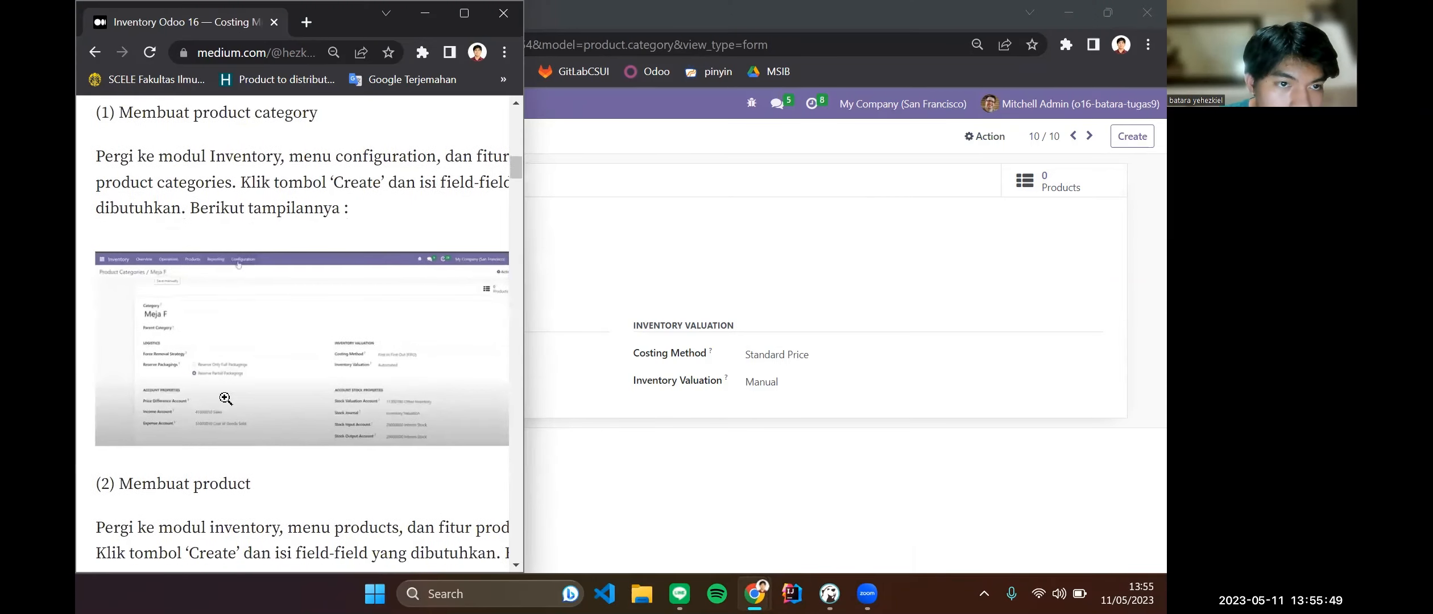
scroll(218, 392, up, 2)
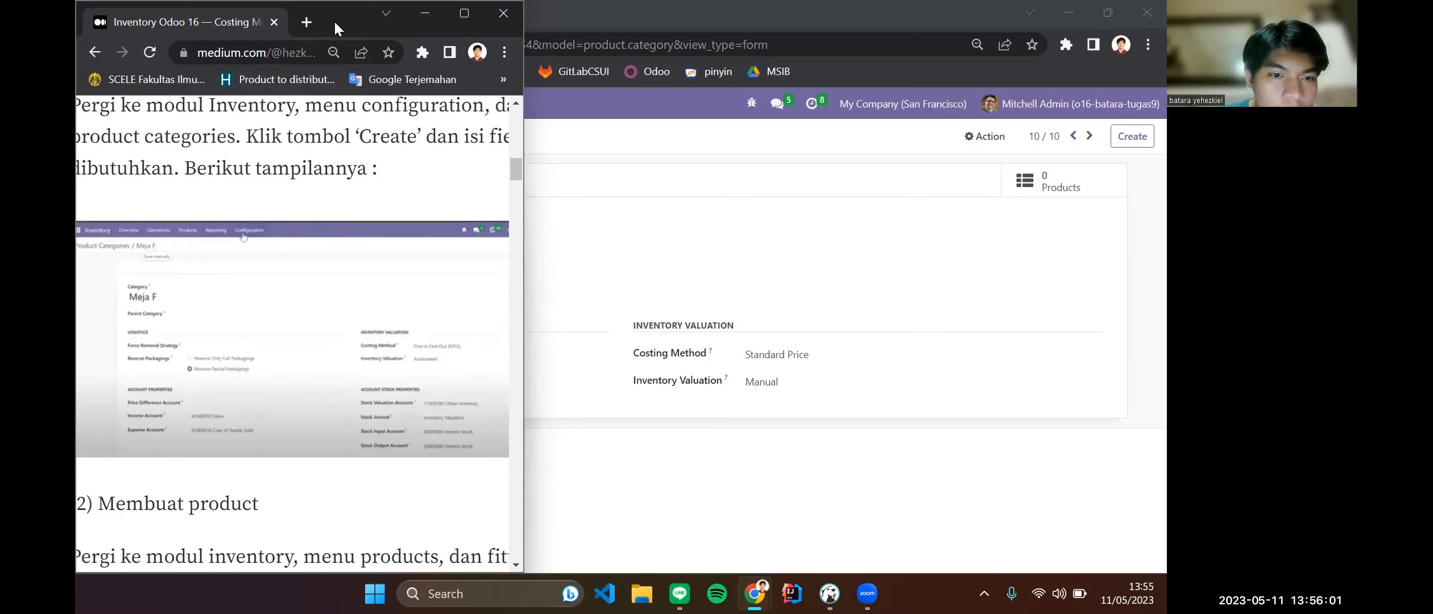
drag(335, 22, 539, 151)
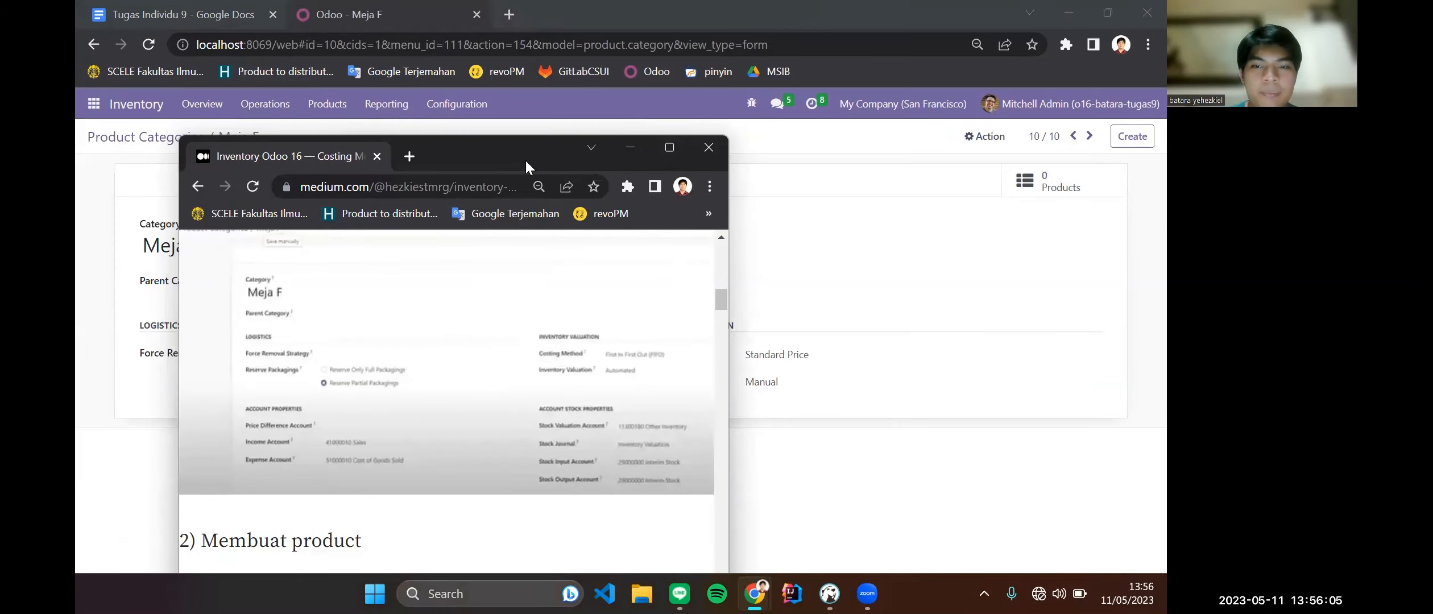
key(super)
key(super)
key(super+Left)
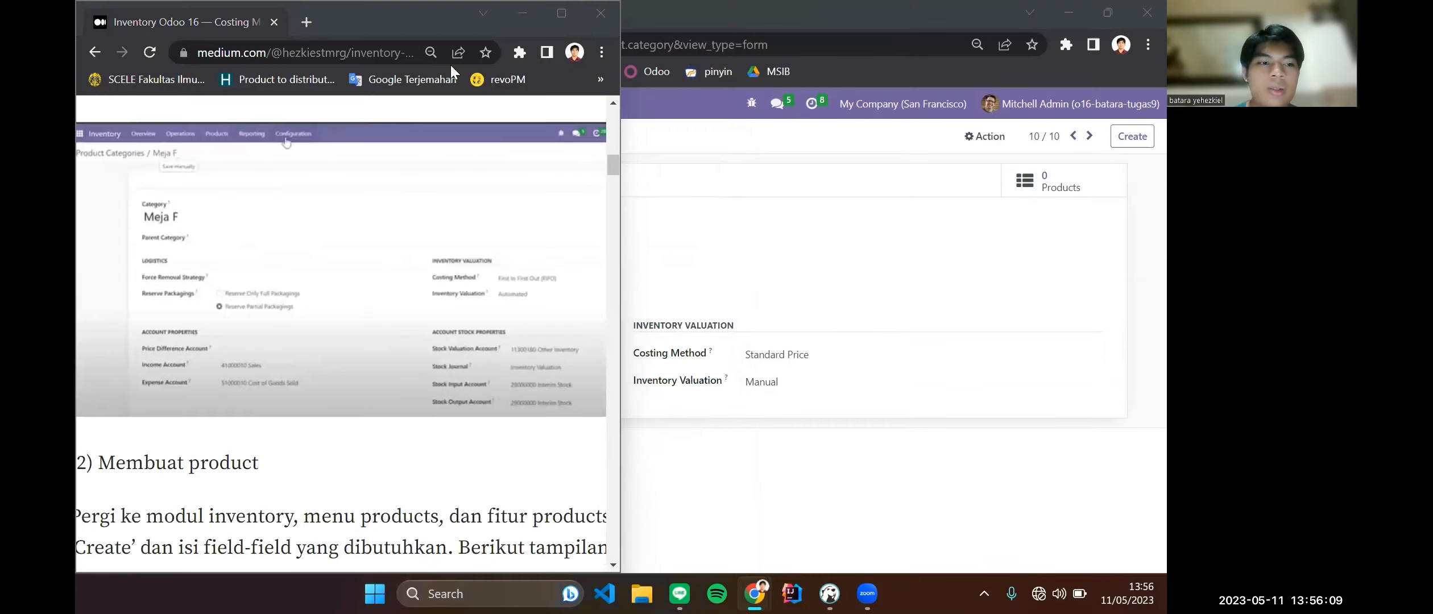
click(903, 255)
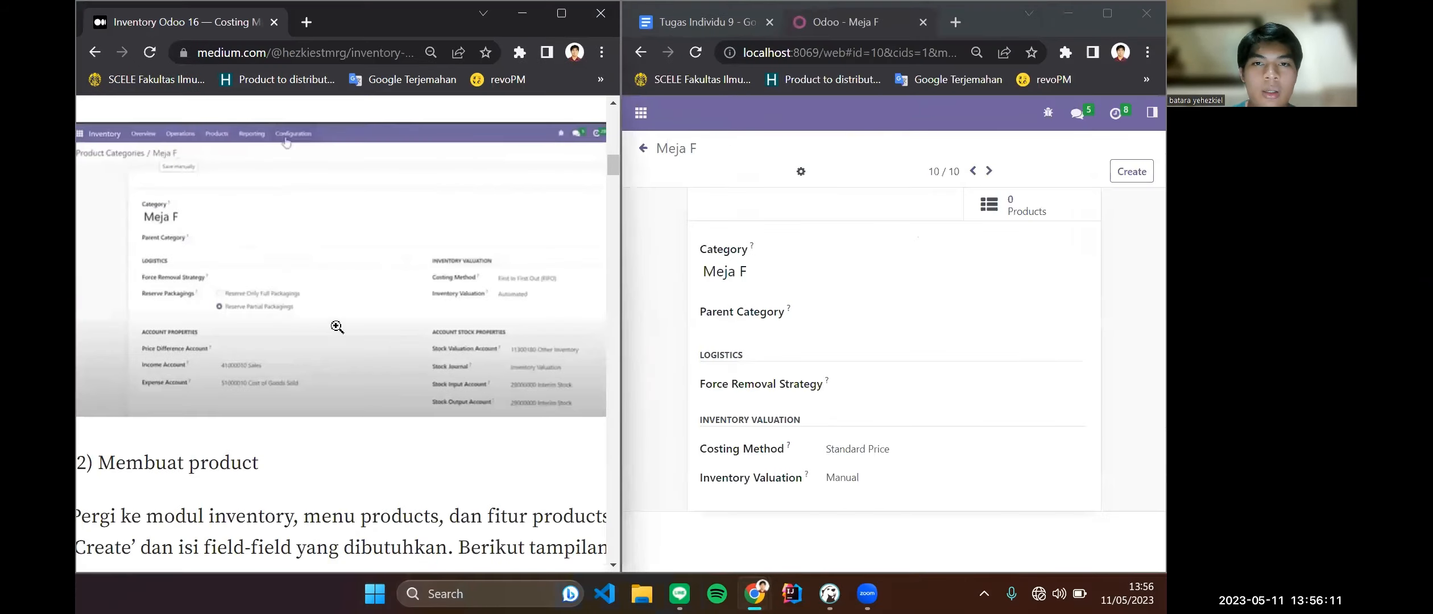
Read on to the article's product creation instructions and open the Products list in Odoo's Inventory app, widening the Odoo window.
scroll(349, 364, down, 3)
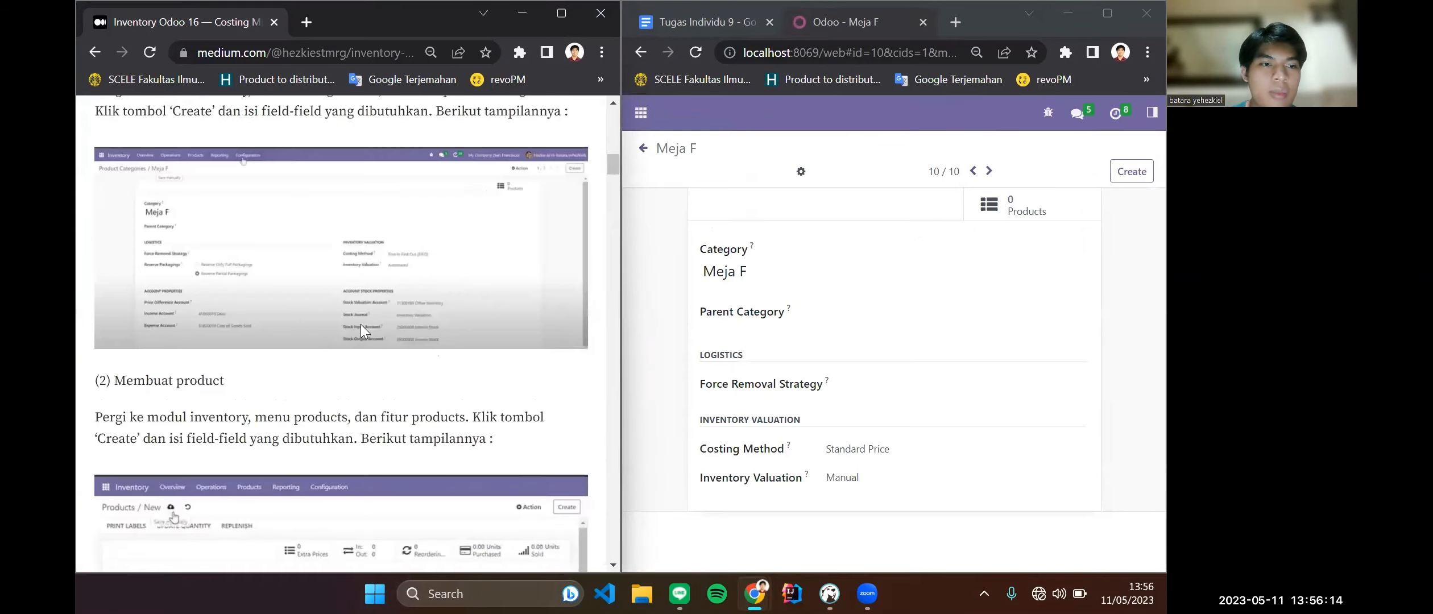
click(640, 112)
click(740, 188)
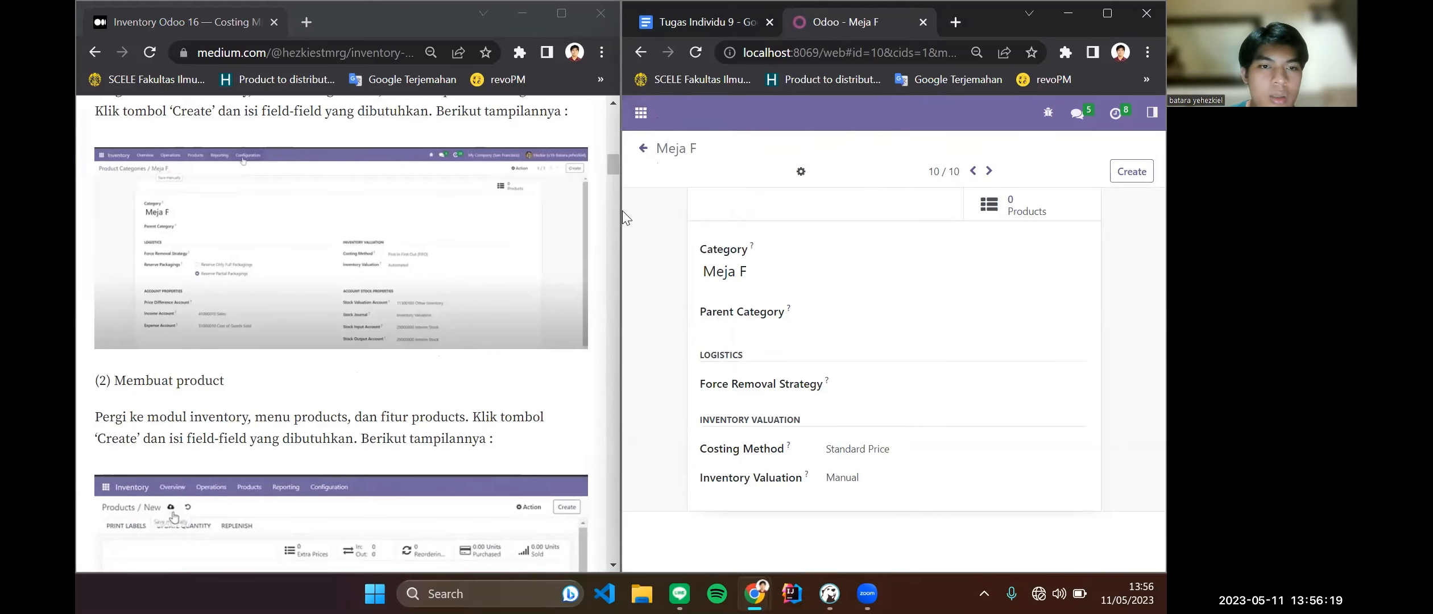
drag(623, 210, 524, 210)
click(790, 116)
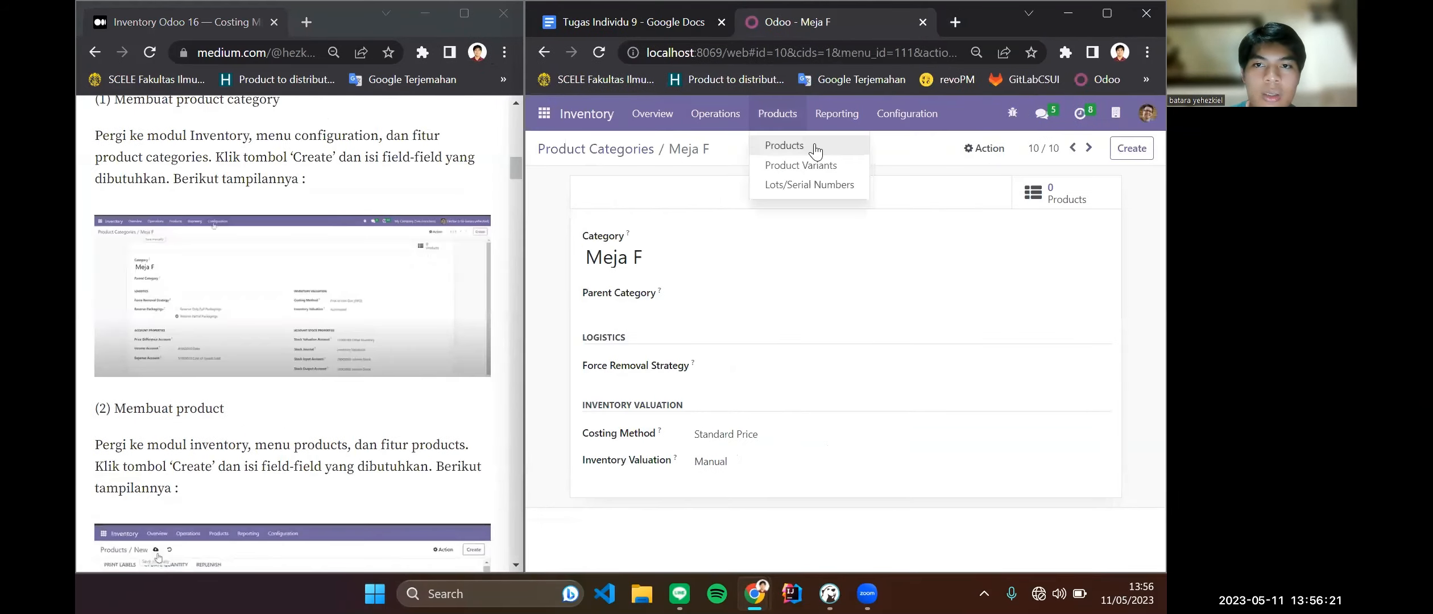
click(813, 146)
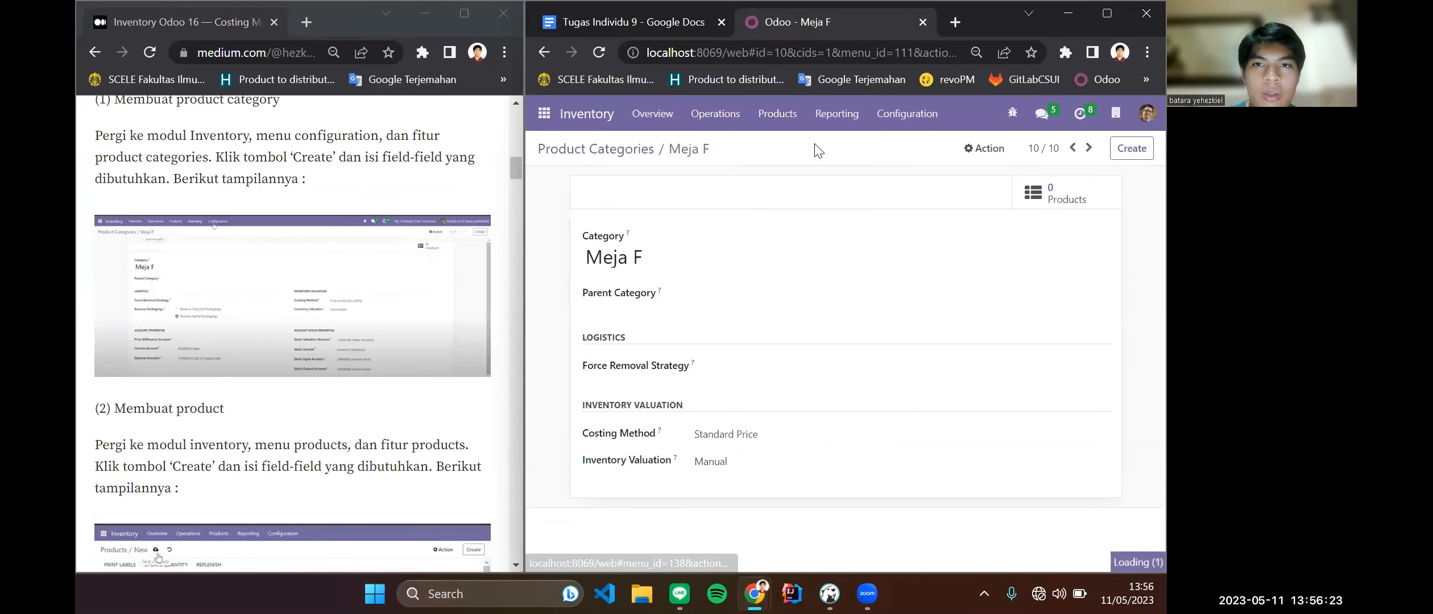
scroll(426, 370, down, 2)
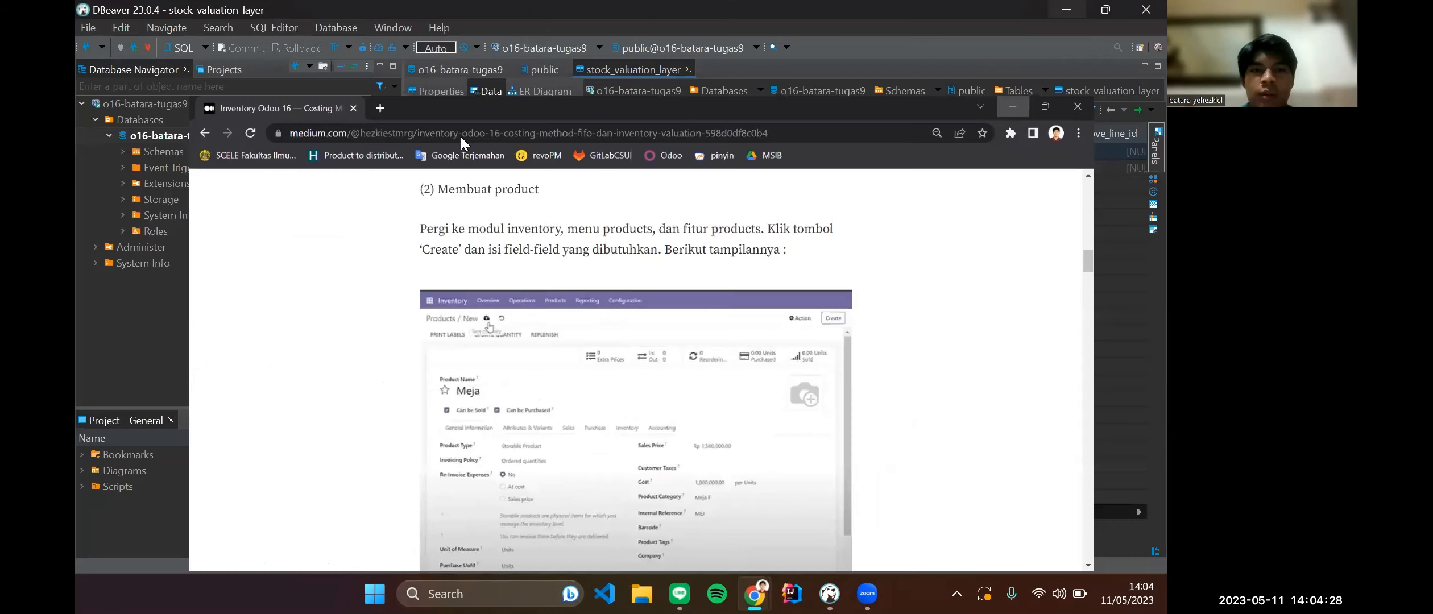
Switch to DBeaver and open the product_category table from the public schema's table list to show its data rows.
key(alt+Tab)
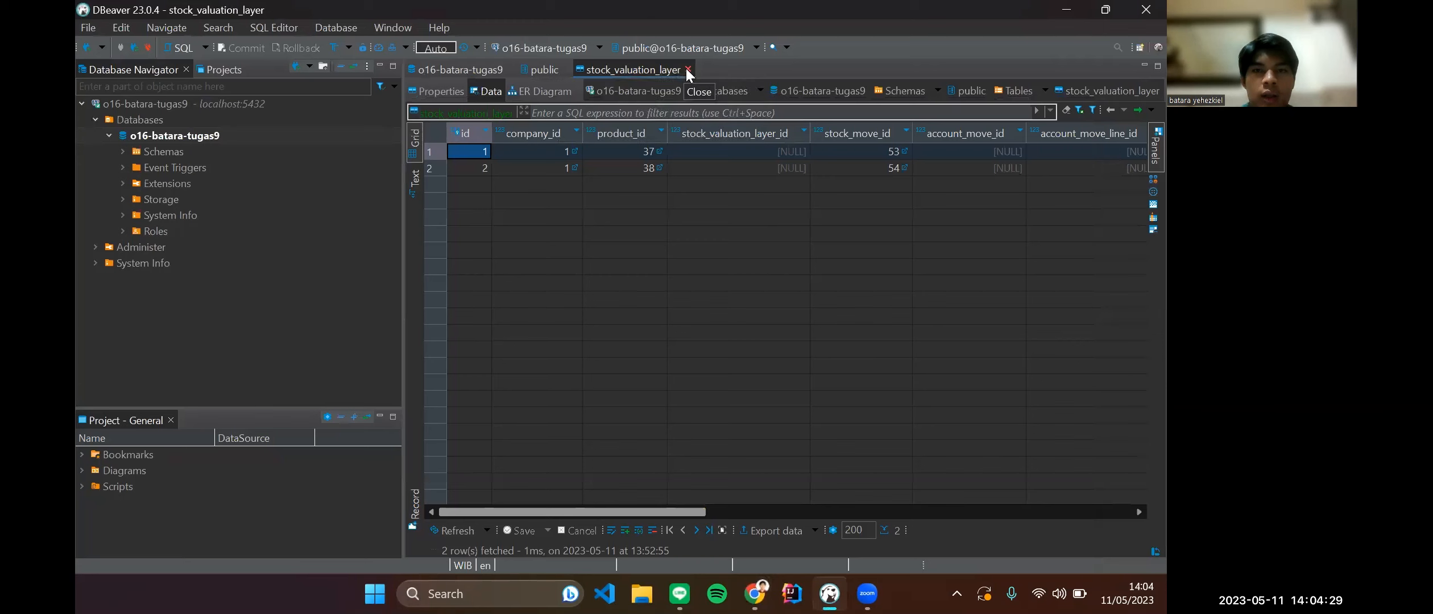
click(523, 68)
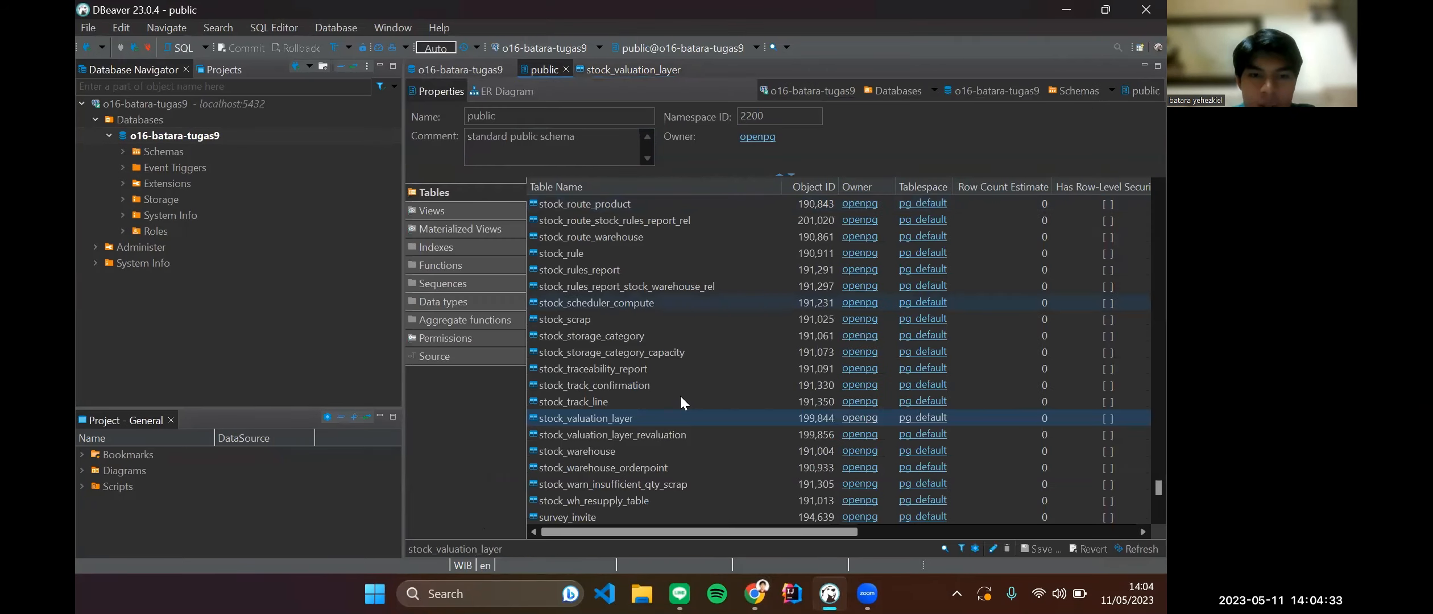
scroll(691, 416, up, 18)
scroll(687, 420, up, 20)
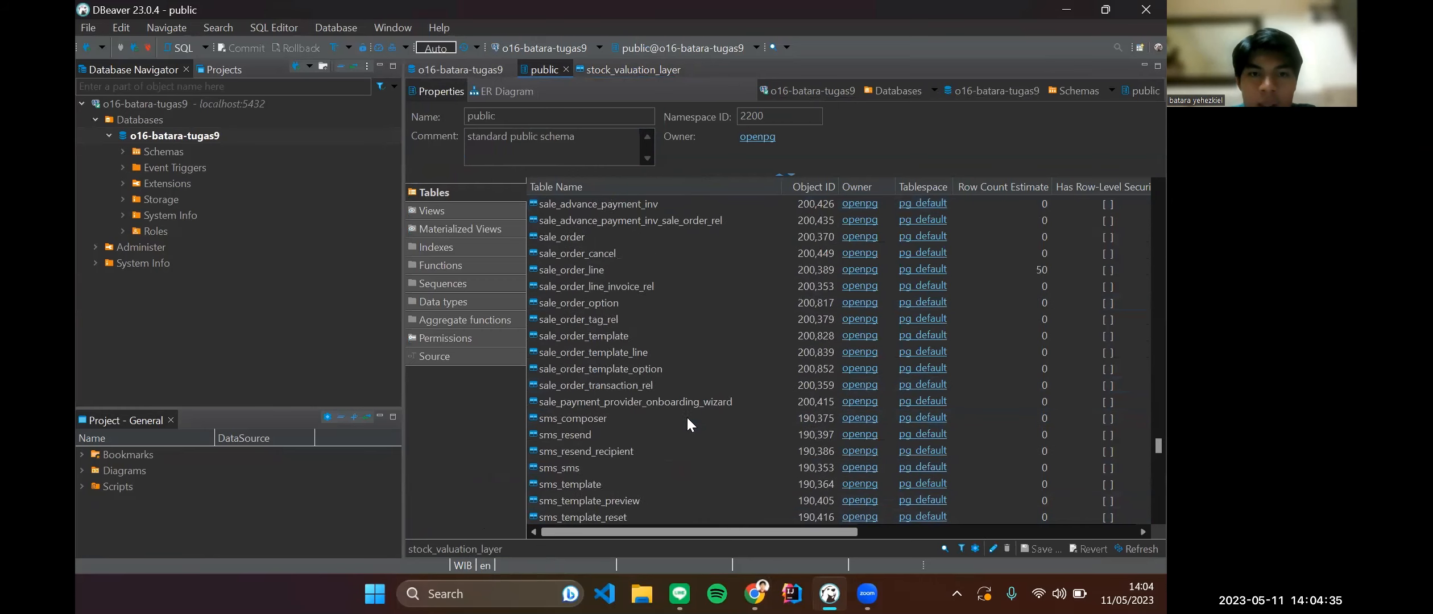
scroll(682, 424, up, 20)
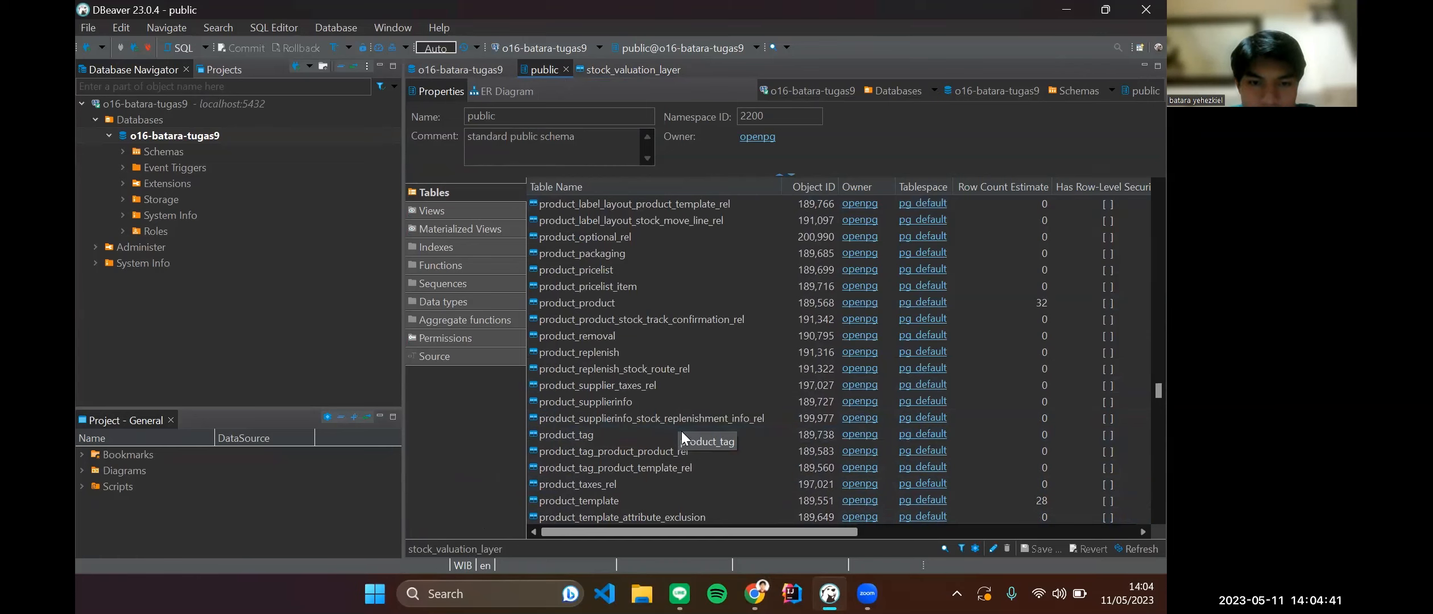
scroll(630, 444, up, 2)
click(590, 253)
double_click(596, 252)
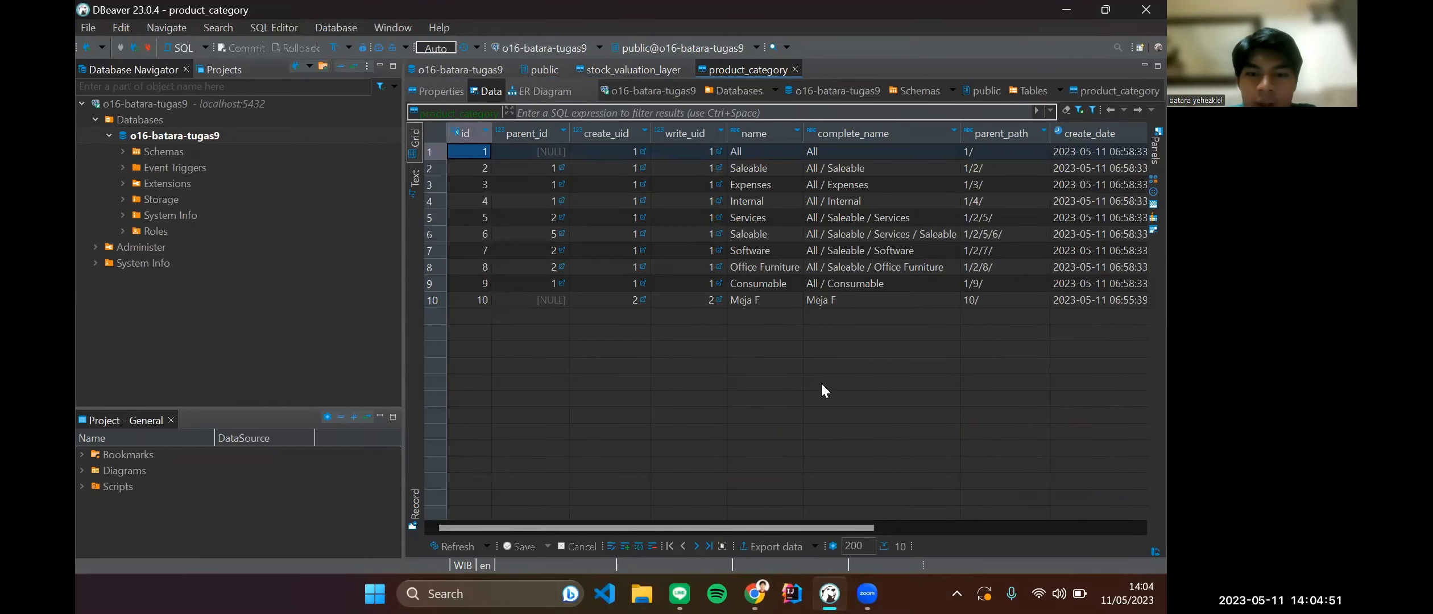
Examine the product_category rows across all columns, including the Meja F record, and minimize DBeaver.
scroll(858, 499, right, 10)
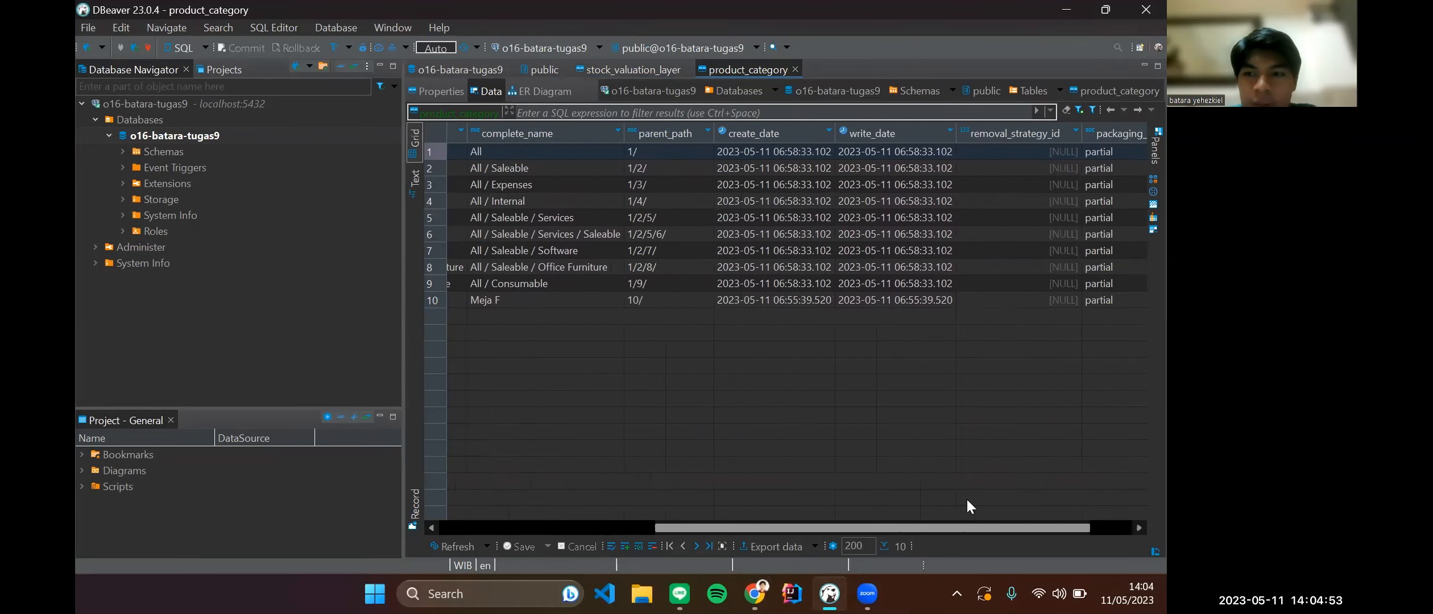
scroll(967, 501, right, 3)
scroll(967, 500, left, 13)
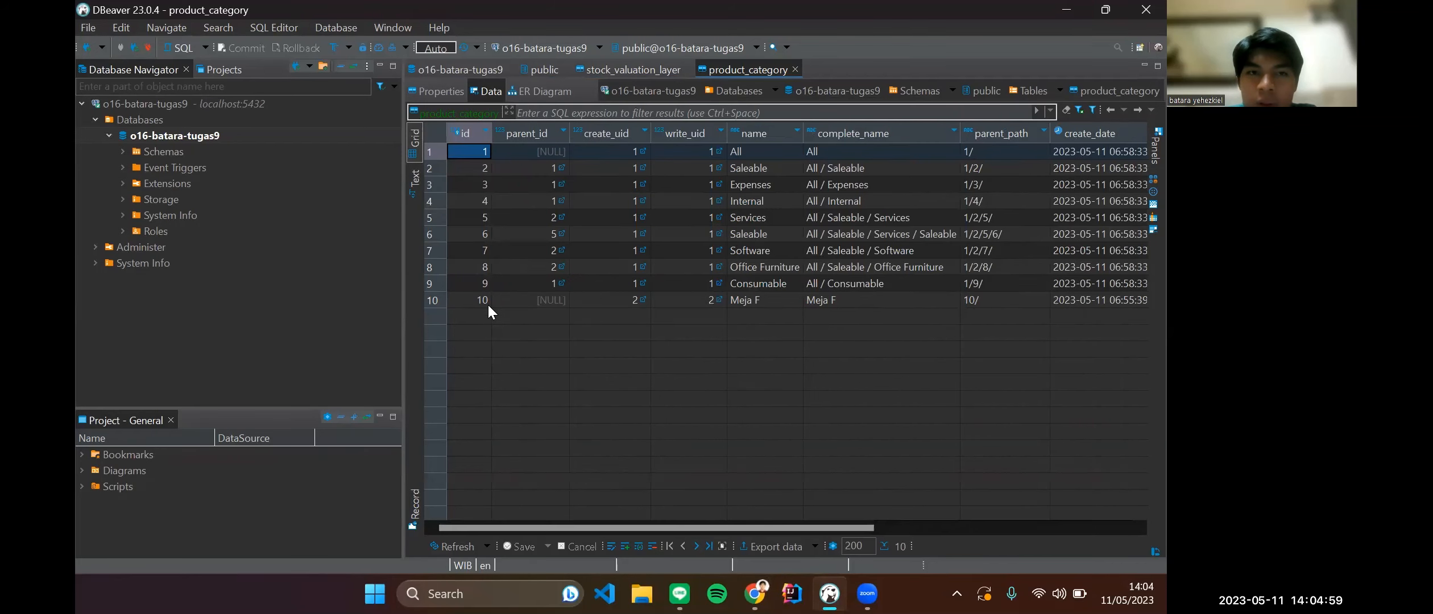
scroll(853, 463, right, 3)
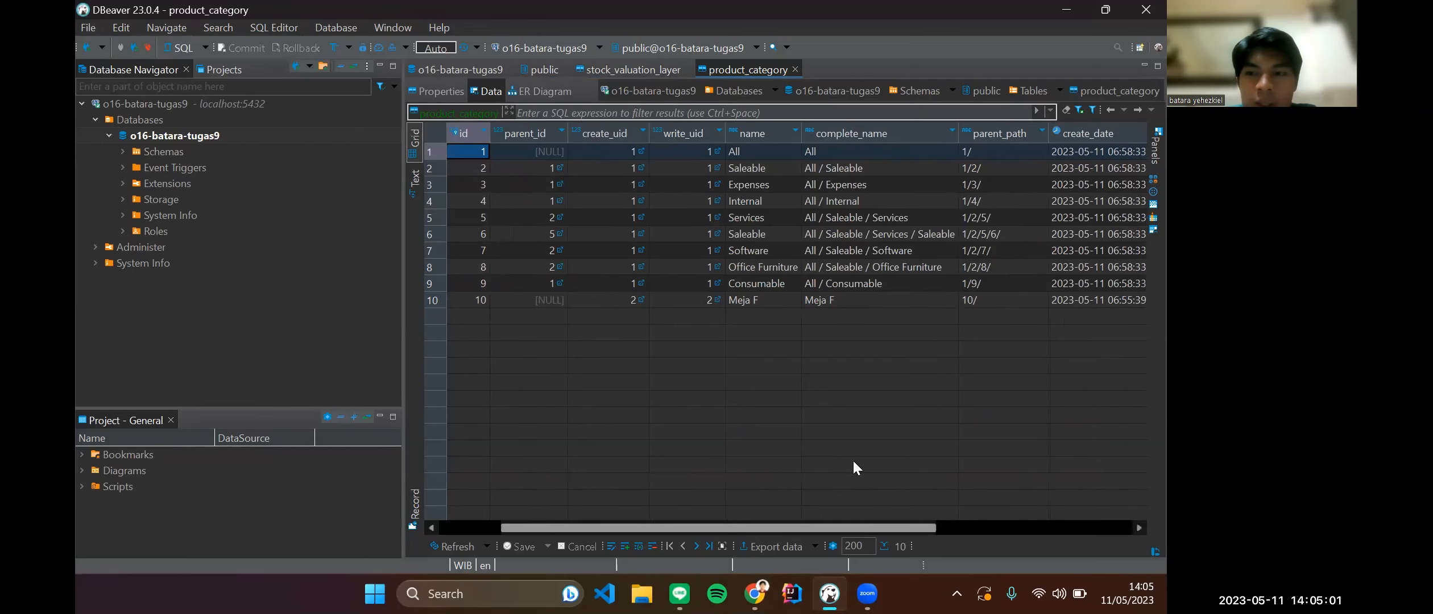
scroll(853, 463, right, 4)
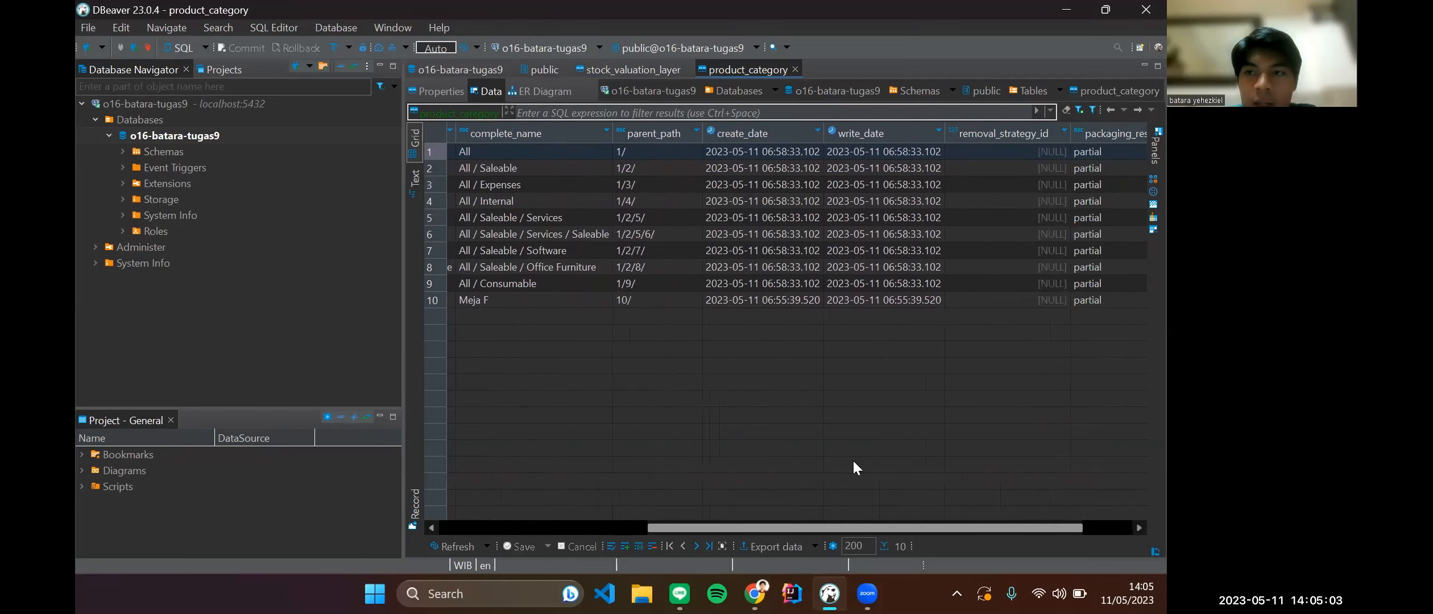
click(1059, 10)
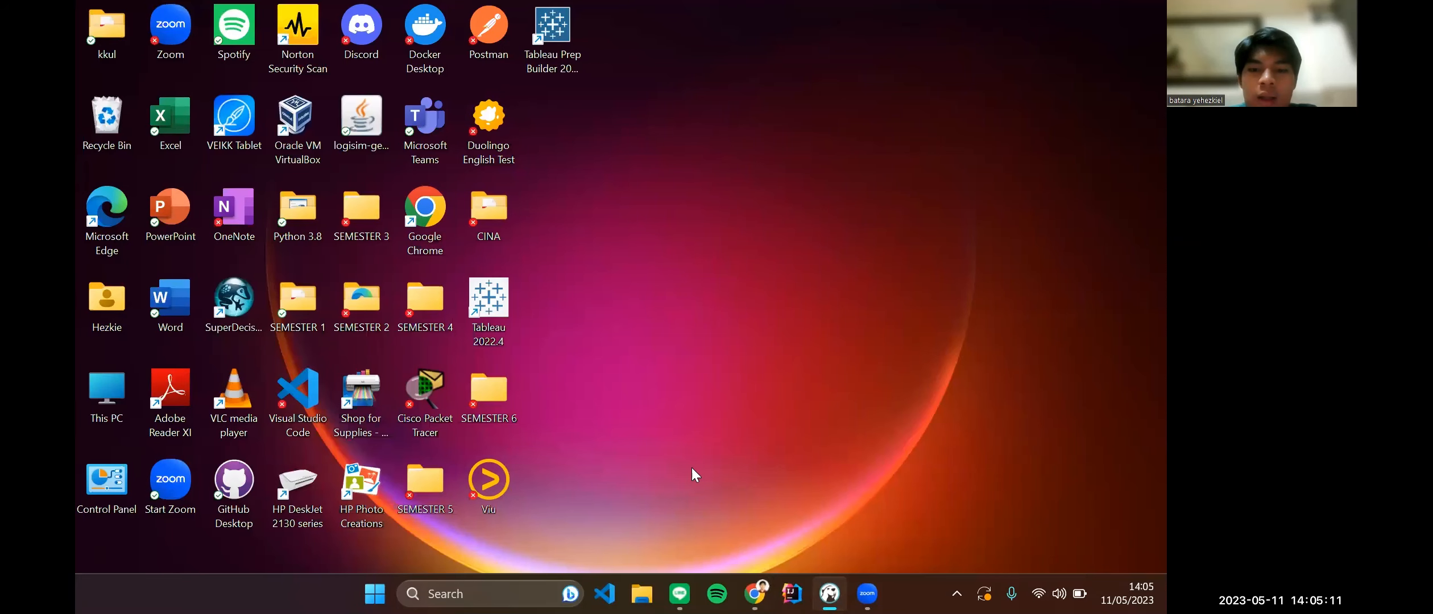
Check the product example in the Medium article, return to the new product form in Odoo and name the product Meja.
mouse_move(754, 593)
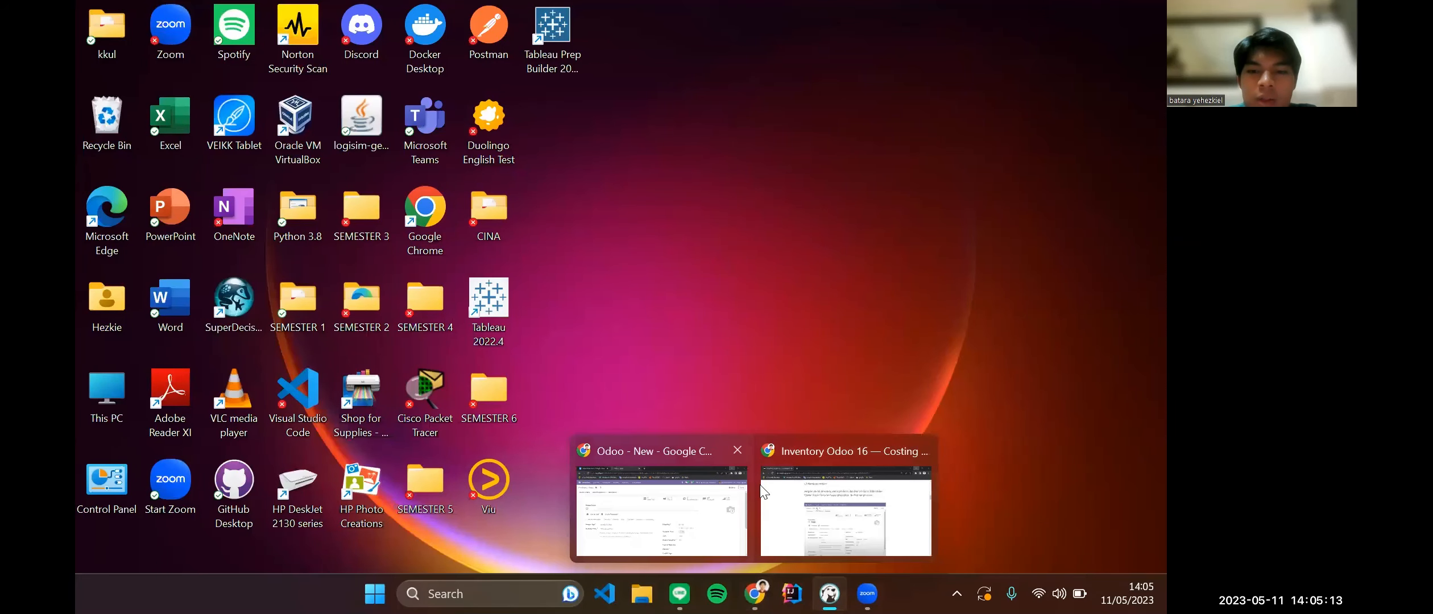
click(835, 494)
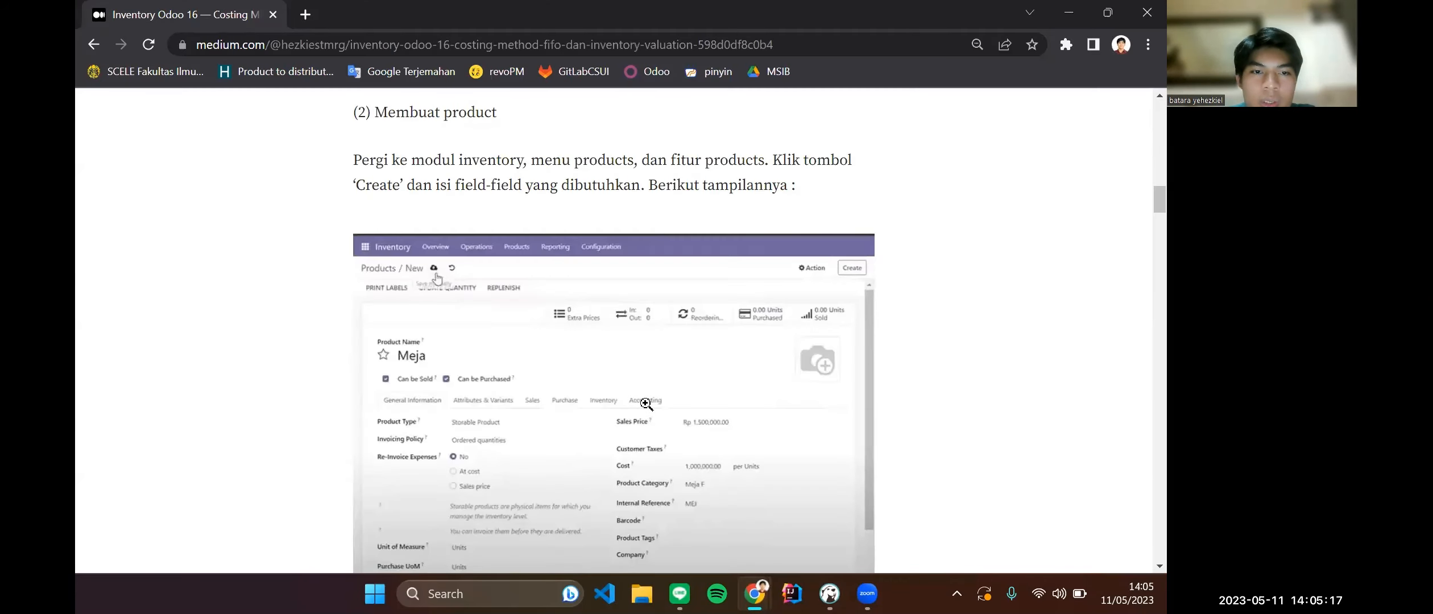
mouse_move(754, 594)
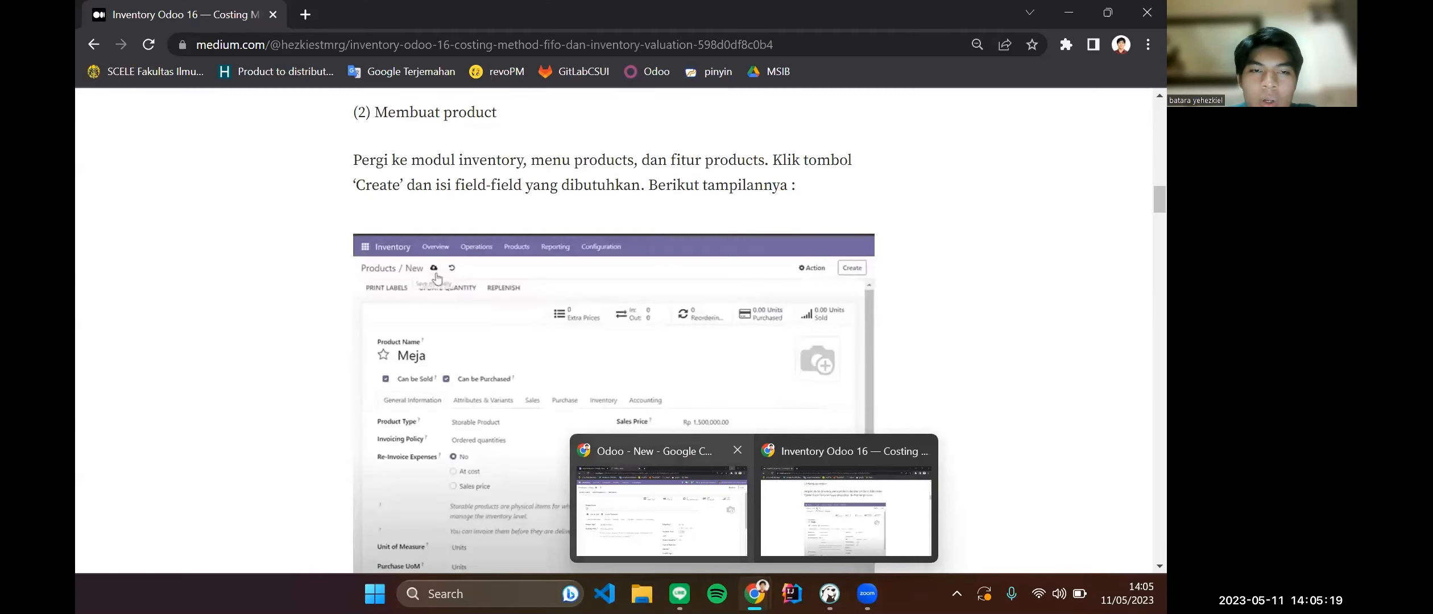
click(662, 506)
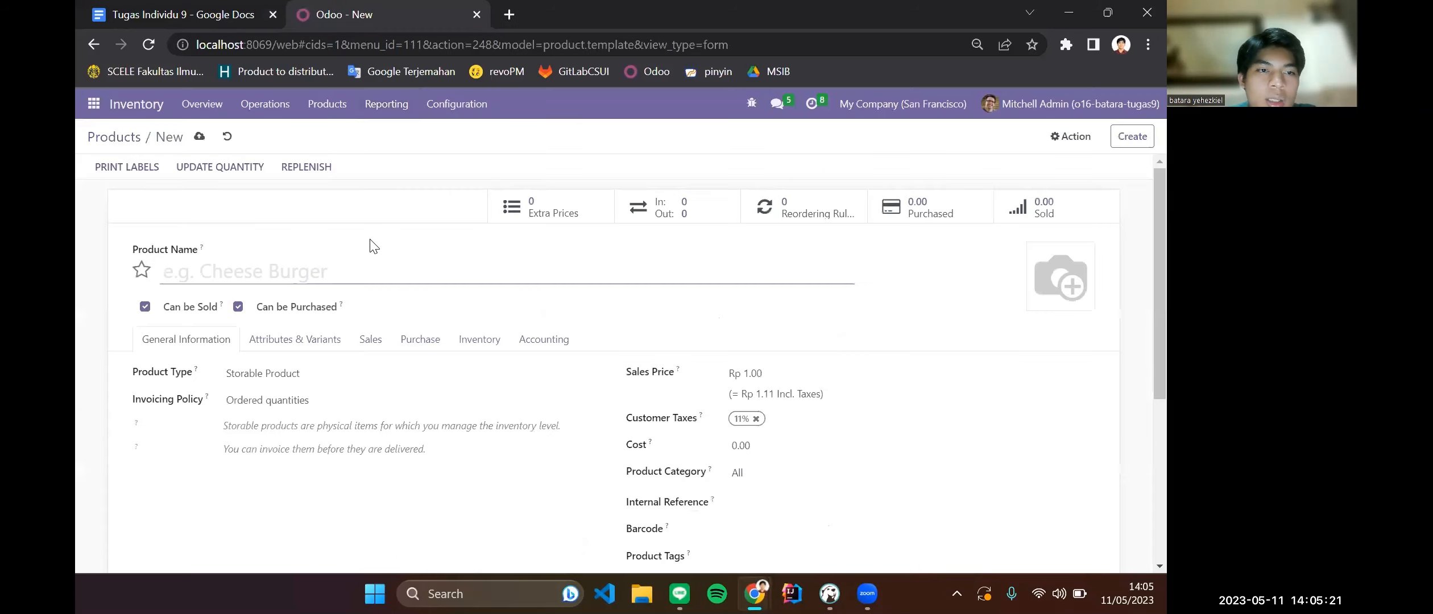
text(Meja)
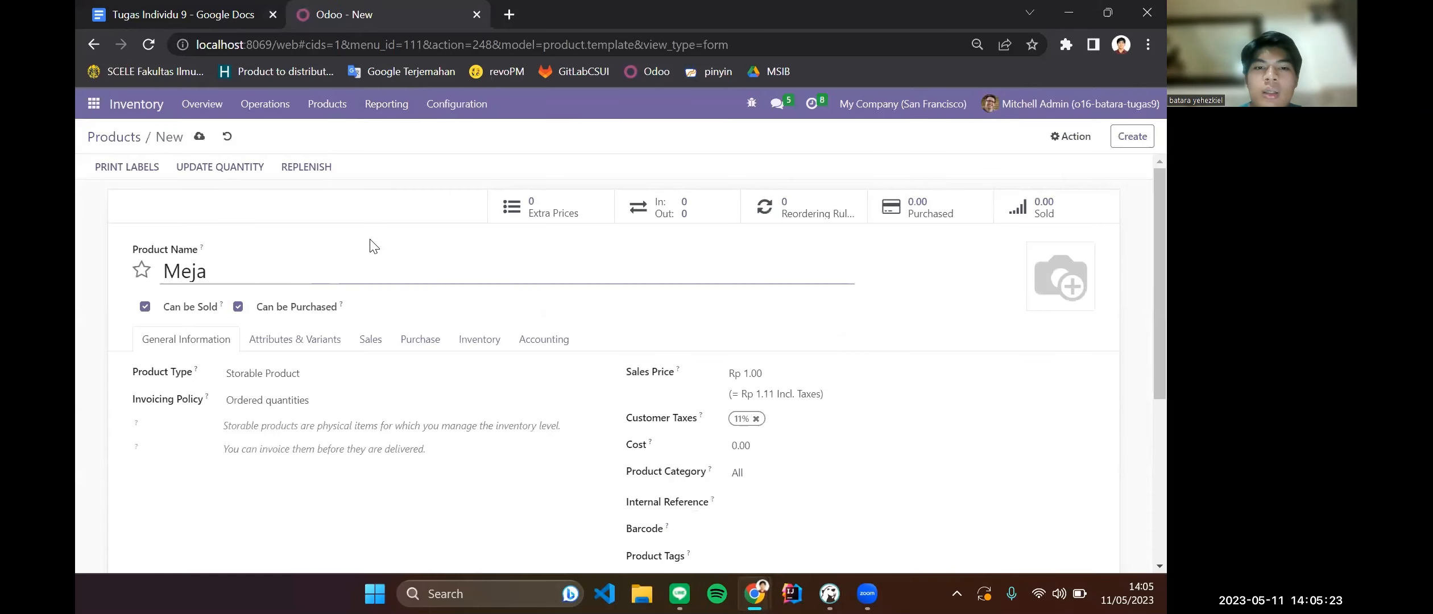
Review the field values of the sample product in the Medium article, returning to the Odoo product form.
mouse_move(753, 593)
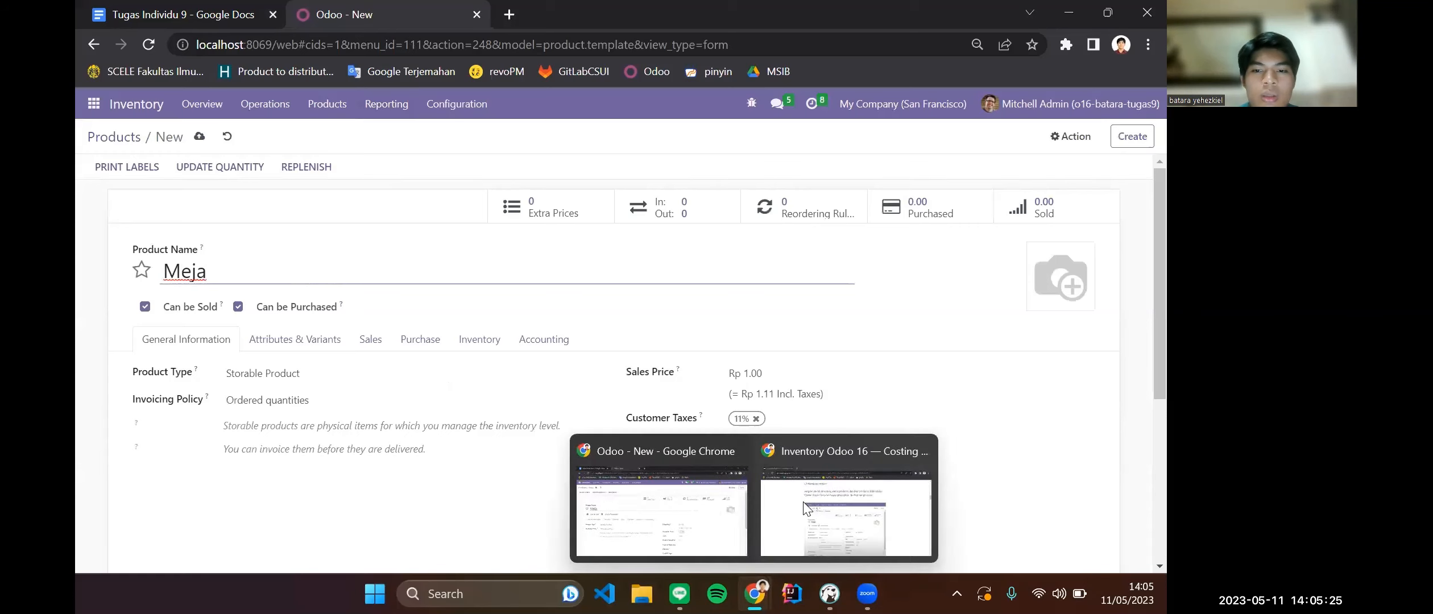
click(806, 507)
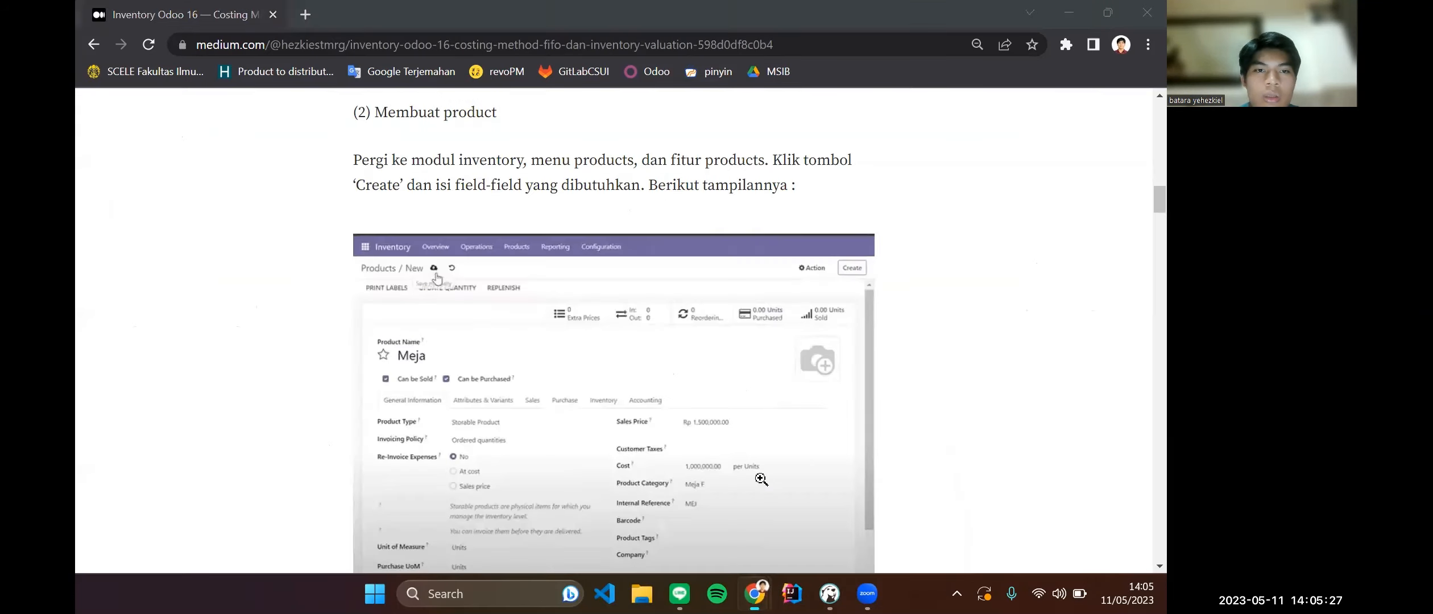
scroll(569, 415, down, 3)
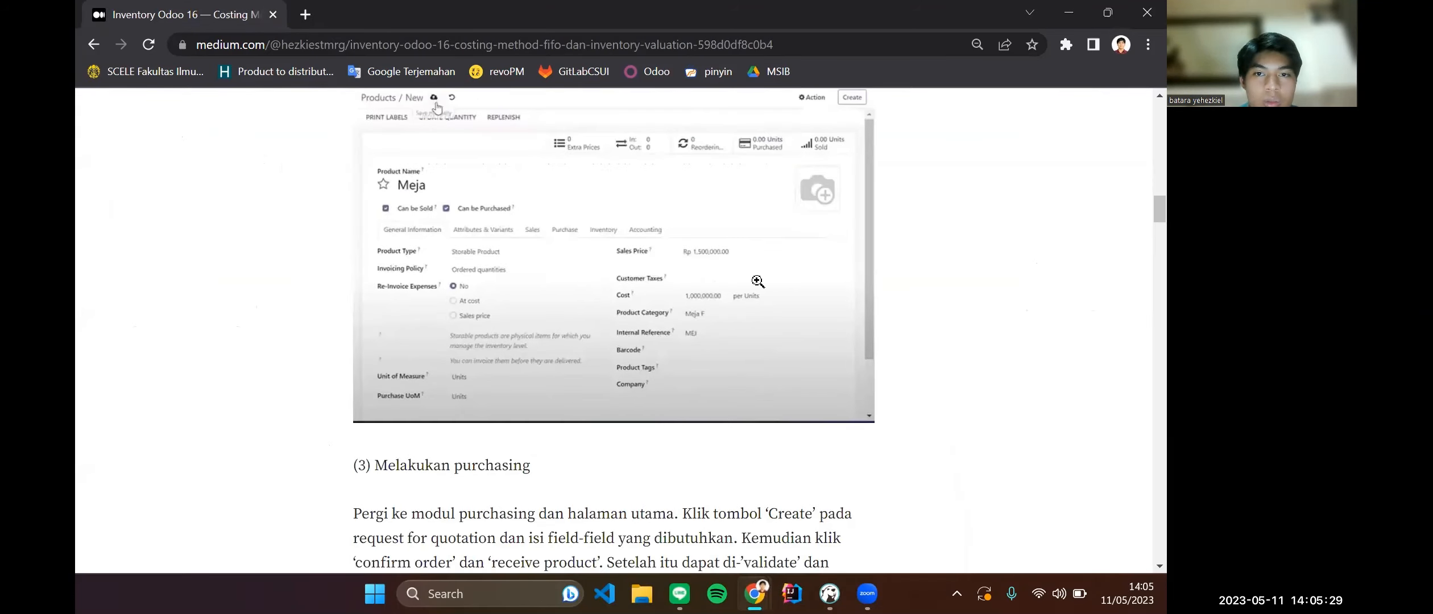
mouse_move(754, 593)
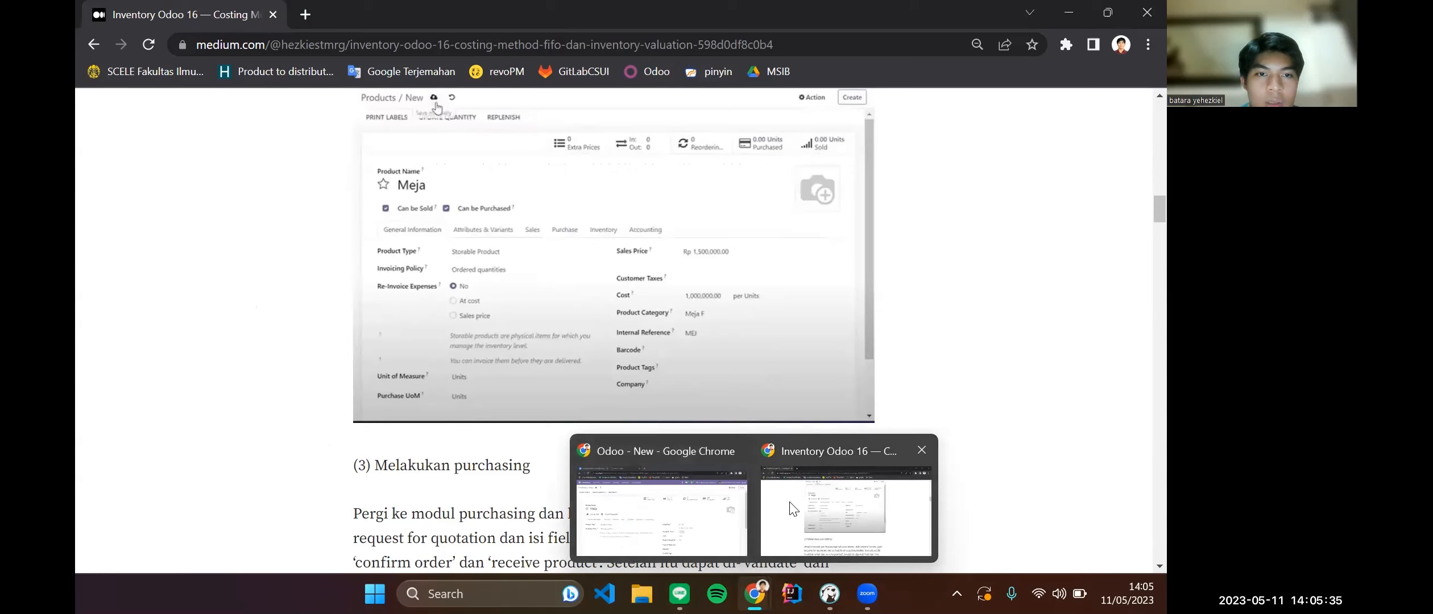
click(661, 512)
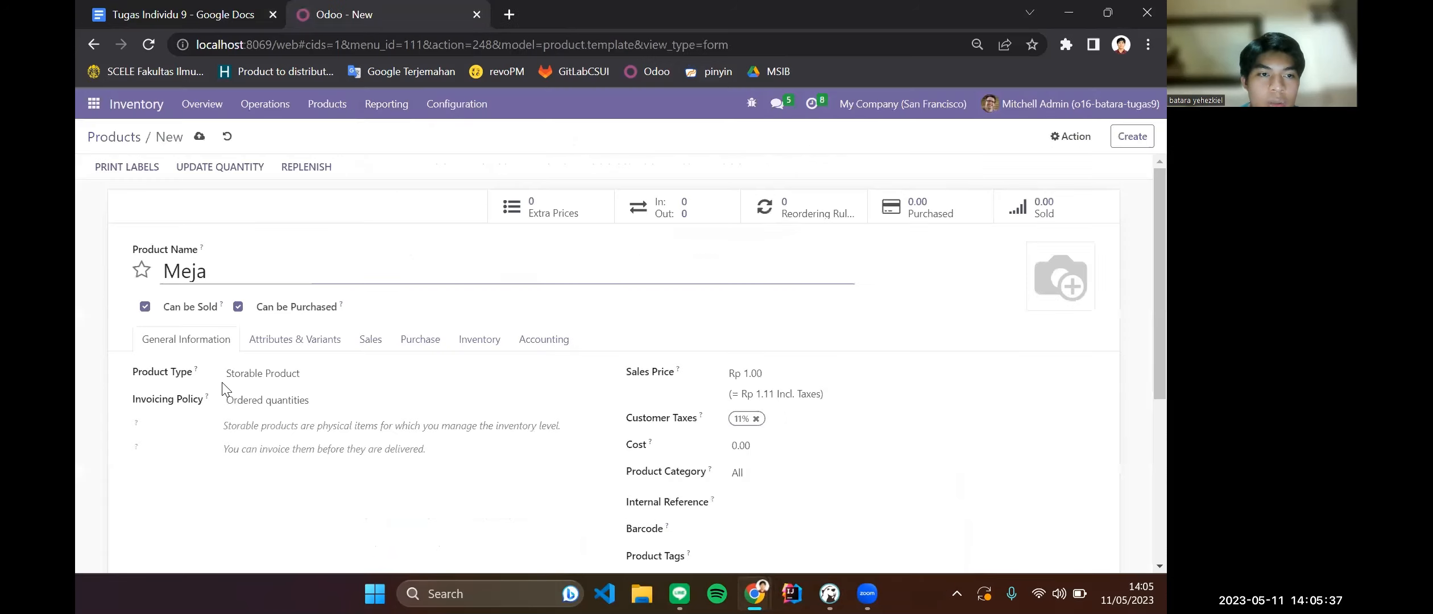
Look up the table's selling price in the Medium article's scenario and set the product's sales price to 1500000.
scroll(486, 384, down, 2)
click(784, 282)
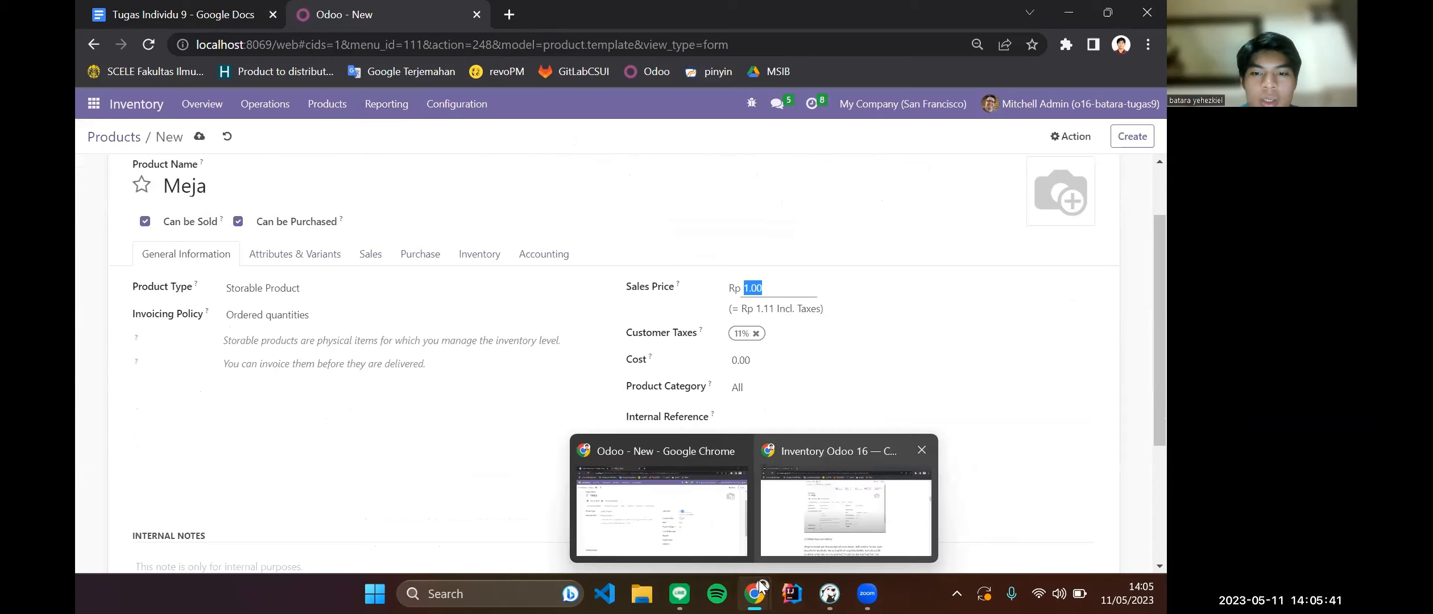
click(793, 450)
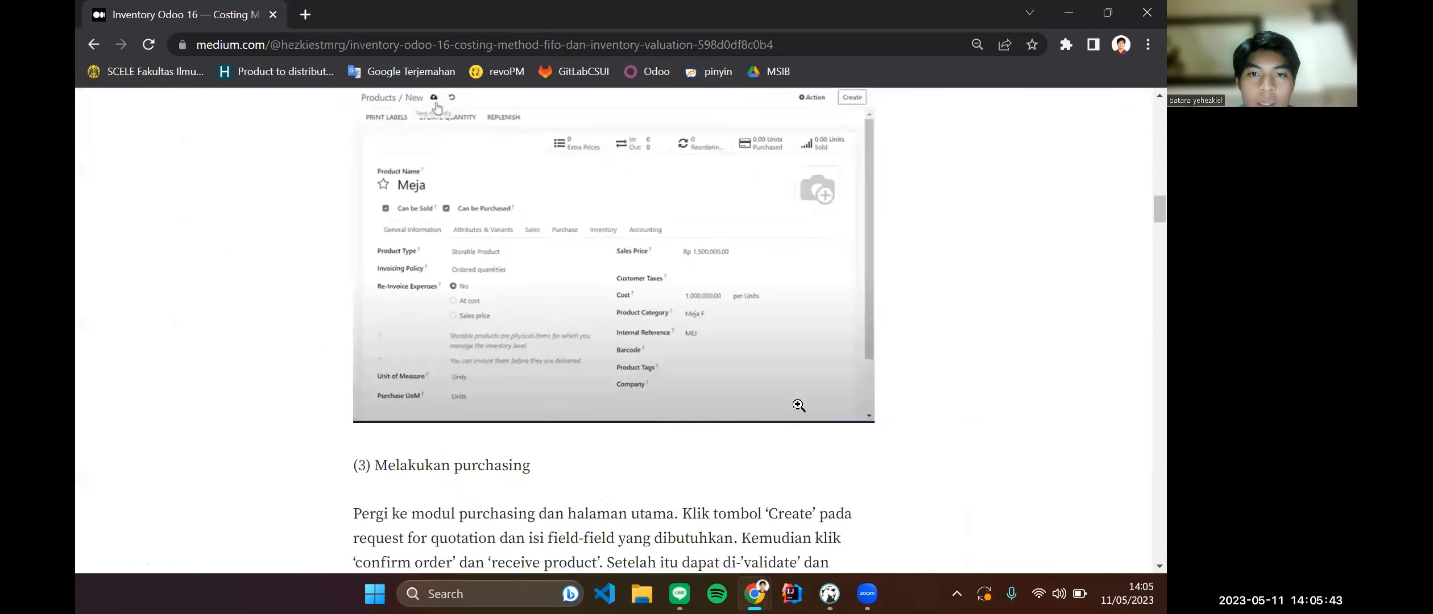
scroll(789, 420, up, 10)
scroll(790, 421, down, 3)
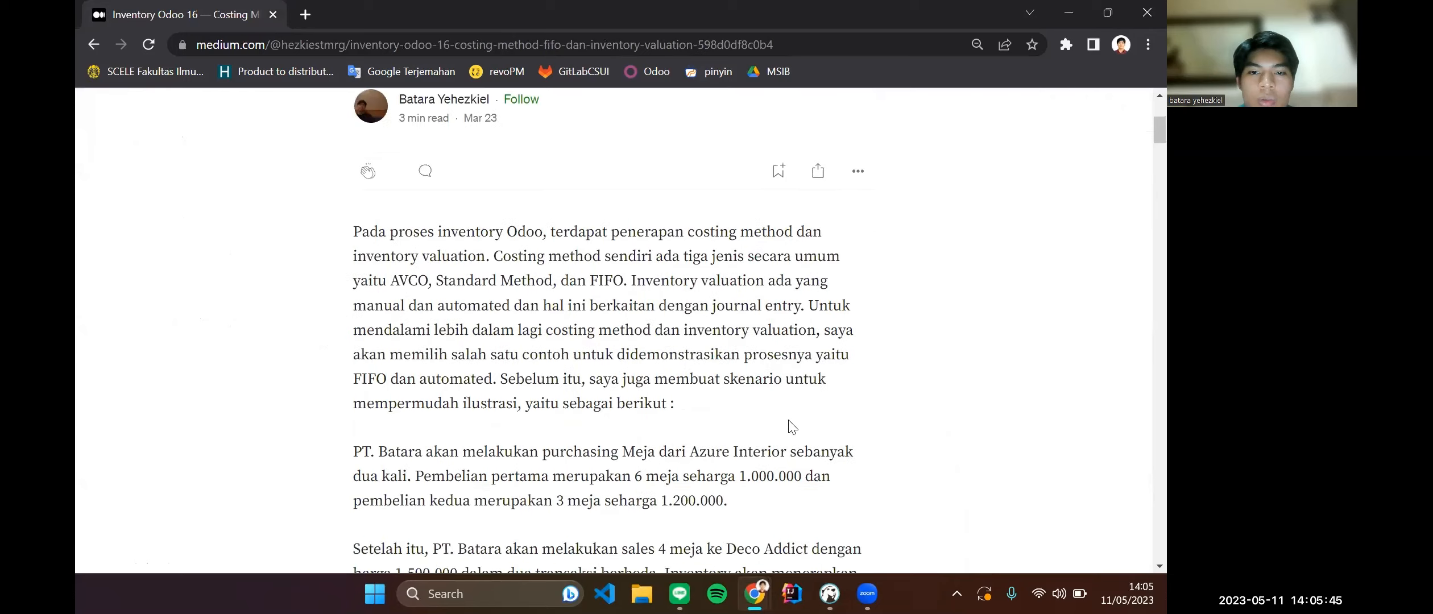
scroll(779, 420, down, 3)
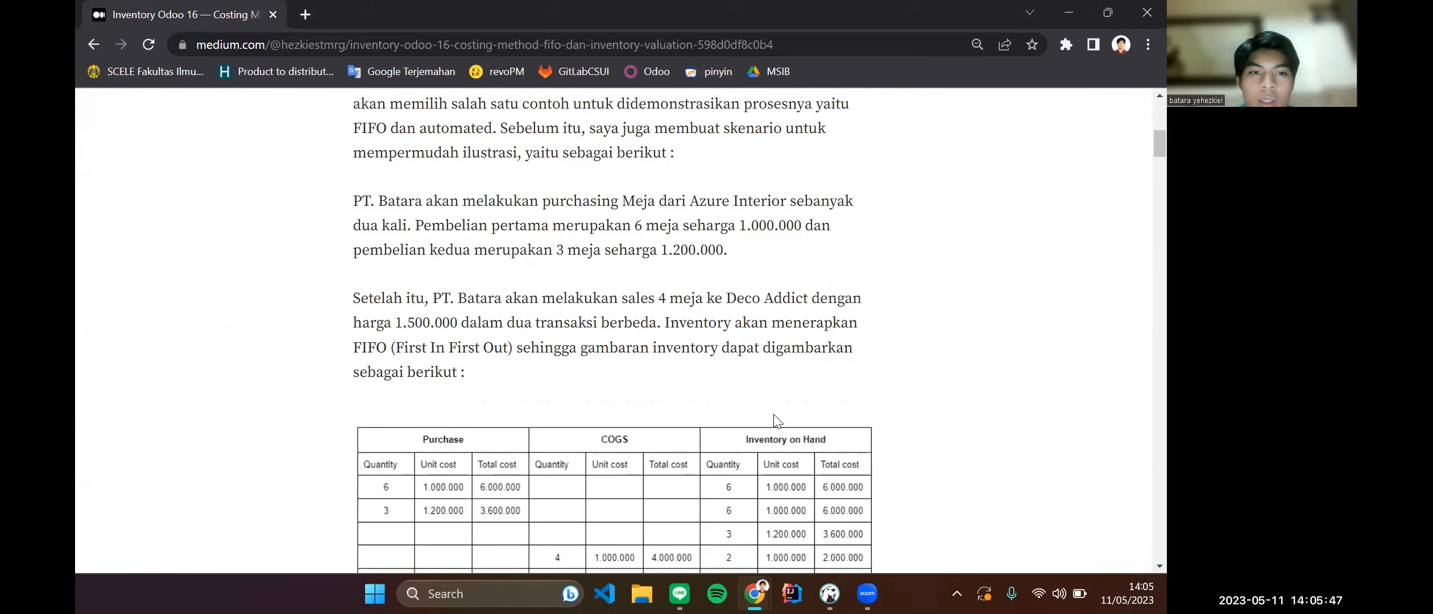
scroll(776, 420, down, 2)
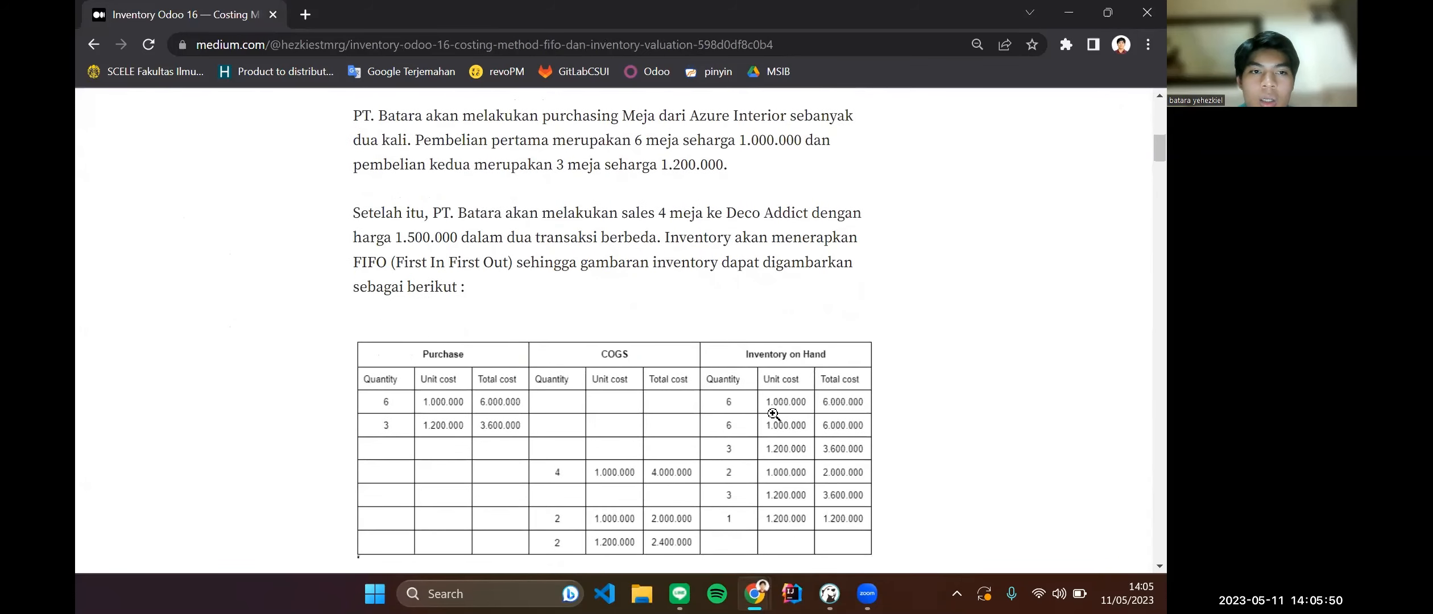
click(1069, 13)
click(774, 287)
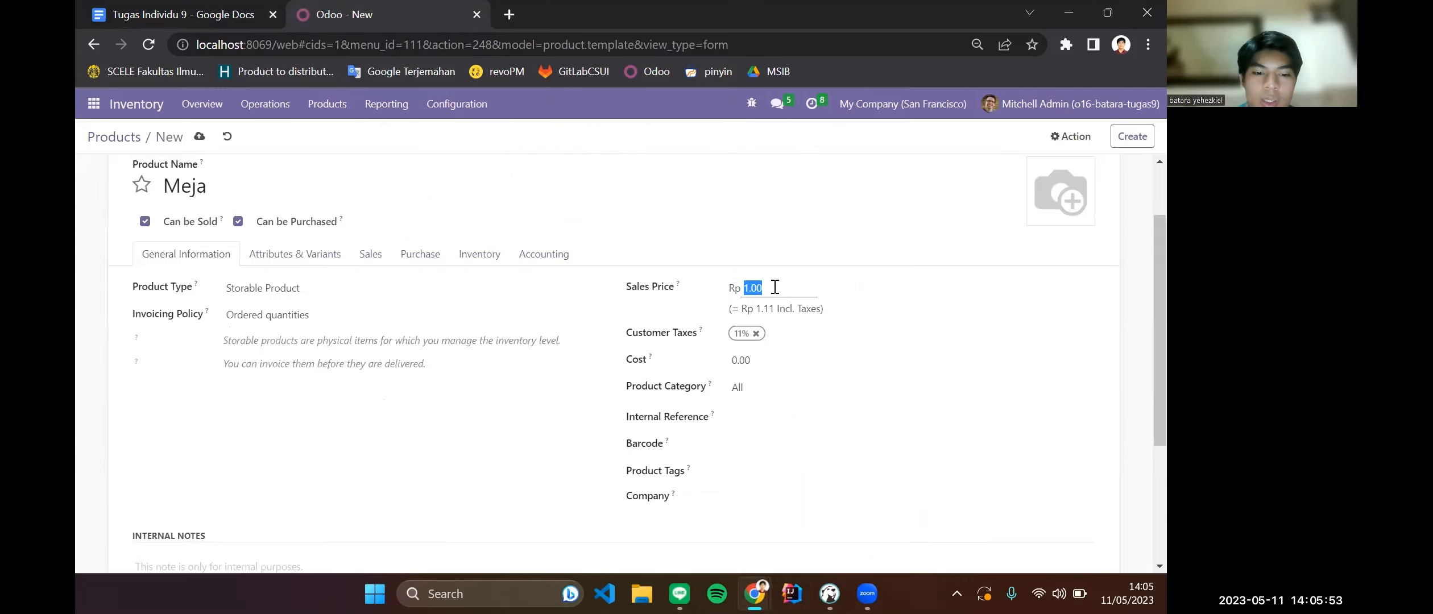
text(150000)
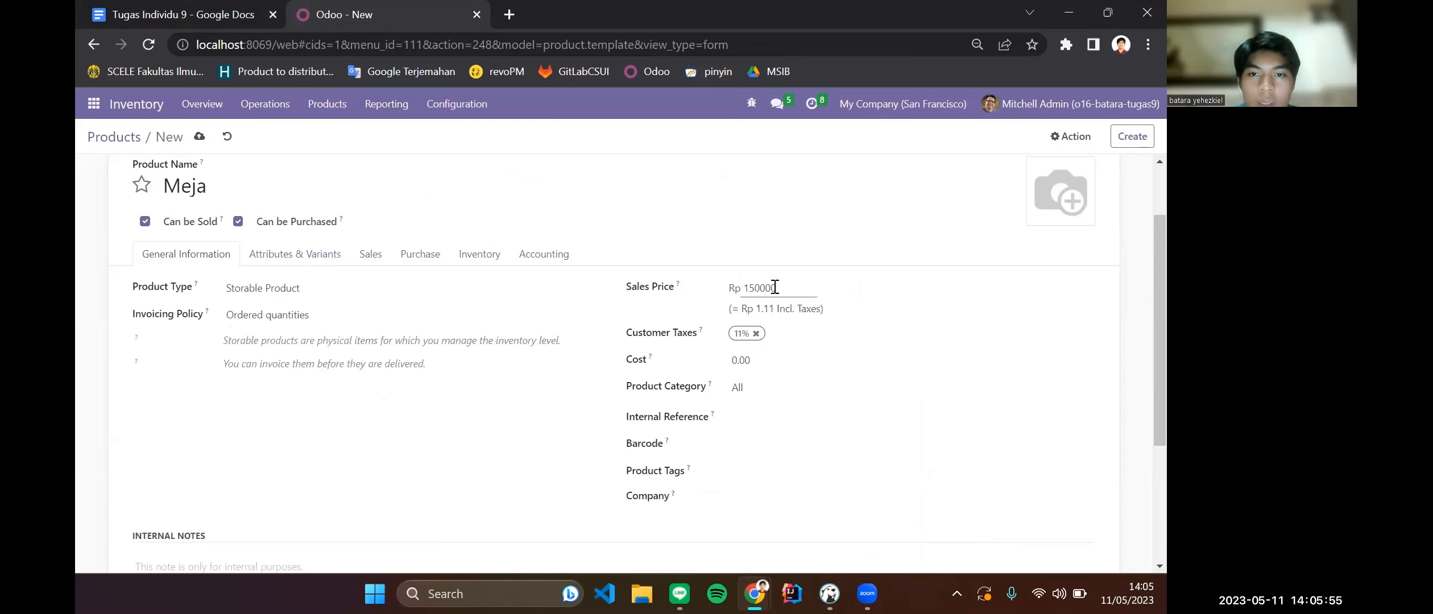
text(0)
Examine the Medium article's purchase steps, product example and FIFO table for the table's unit cost.
click(783, 361)
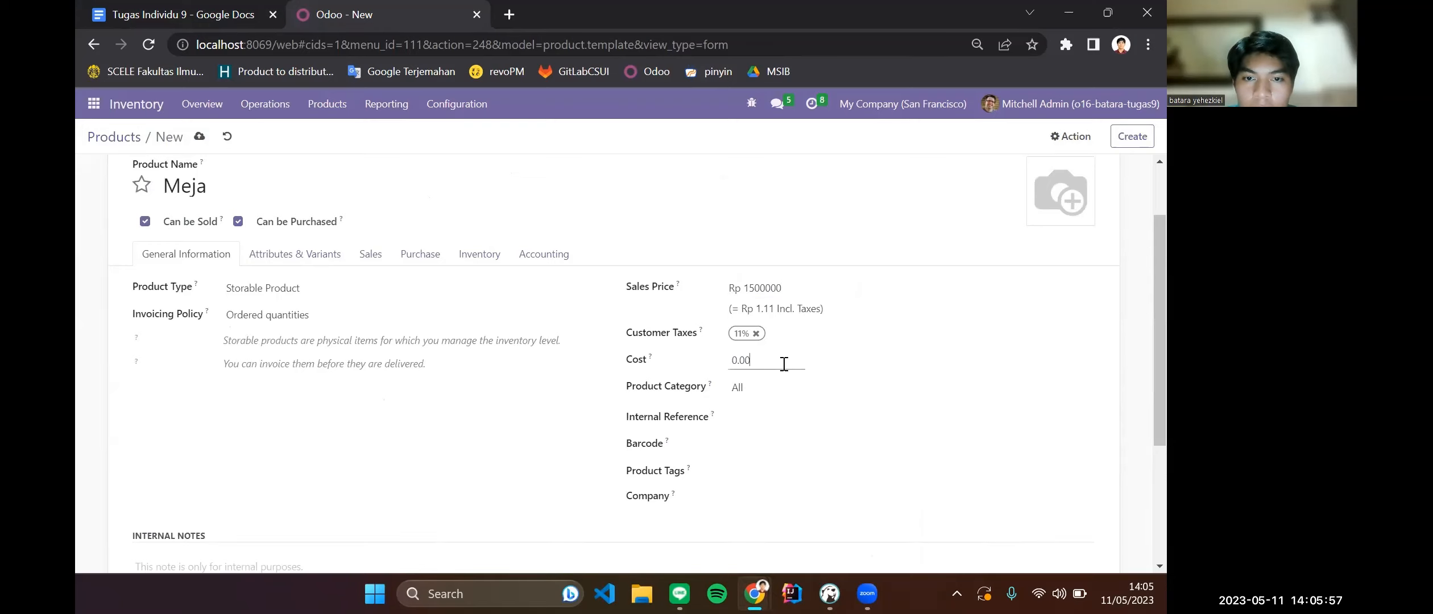
mouse_move(754, 593)
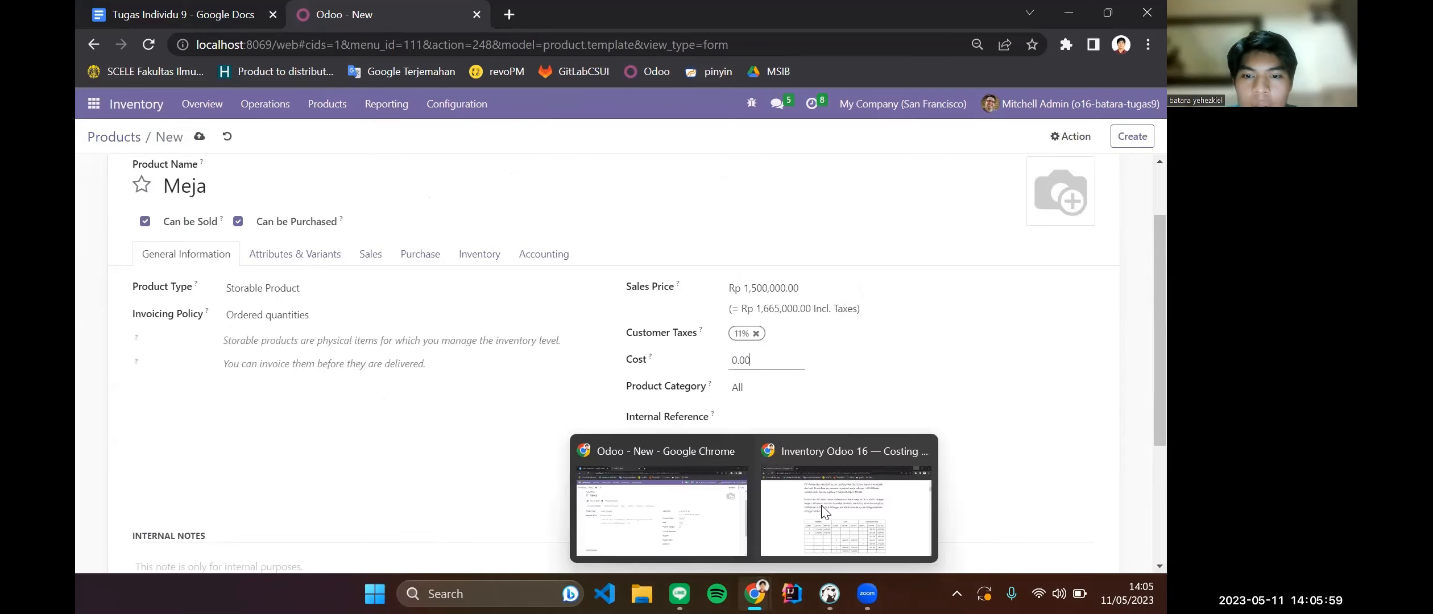
click(816, 432)
scroll(796, 396, down, 5)
scroll(796, 396, down, 15)
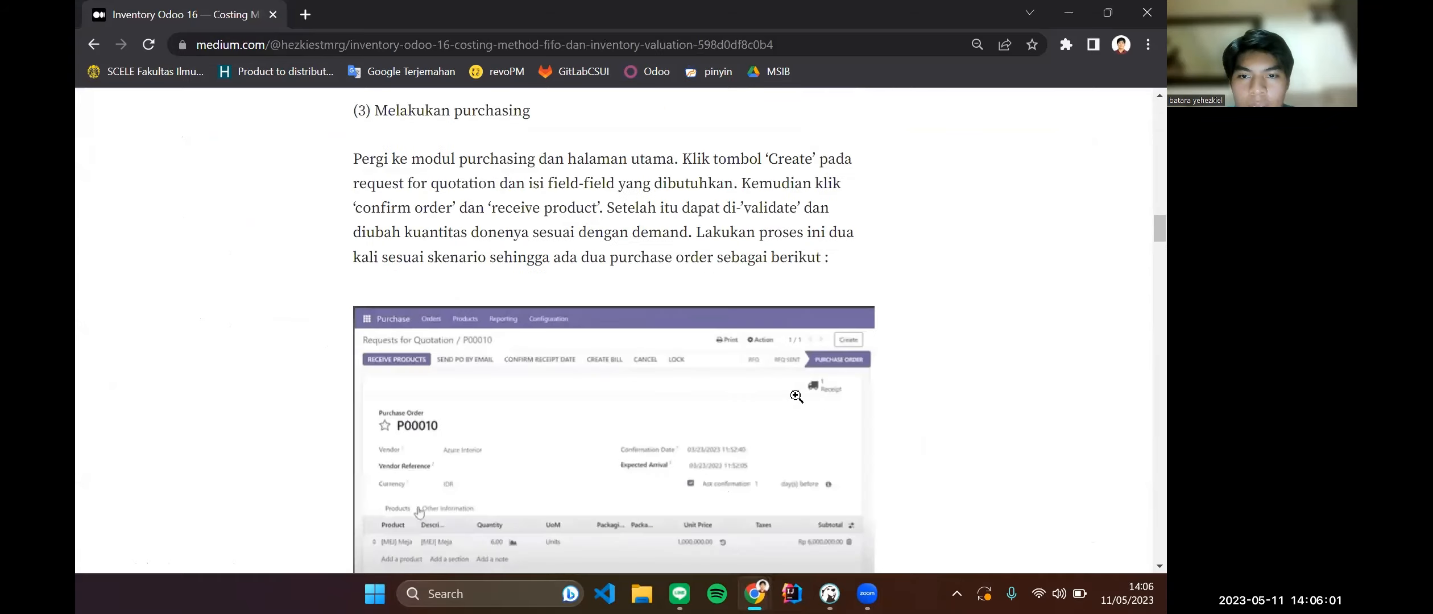
scroll(797, 396, down, 3)
scroll(793, 398, up, 12)
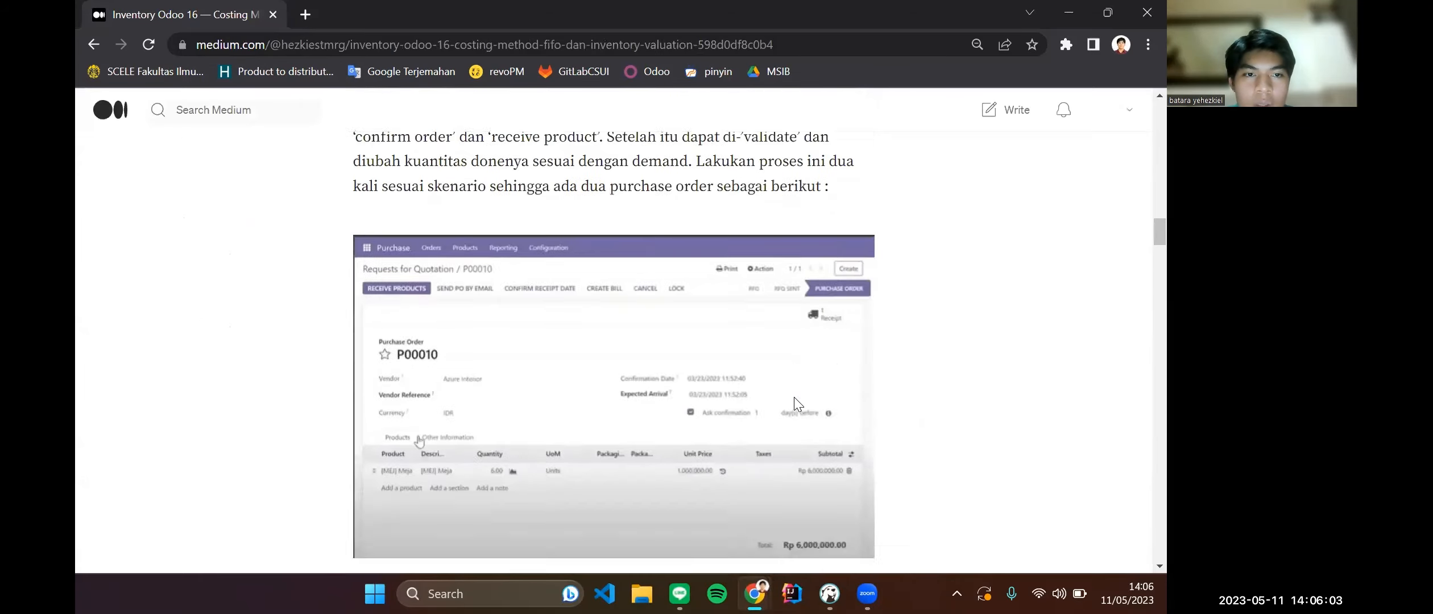
scroll(793, 397, up, 4)
scroll(794, 397, down, 4)
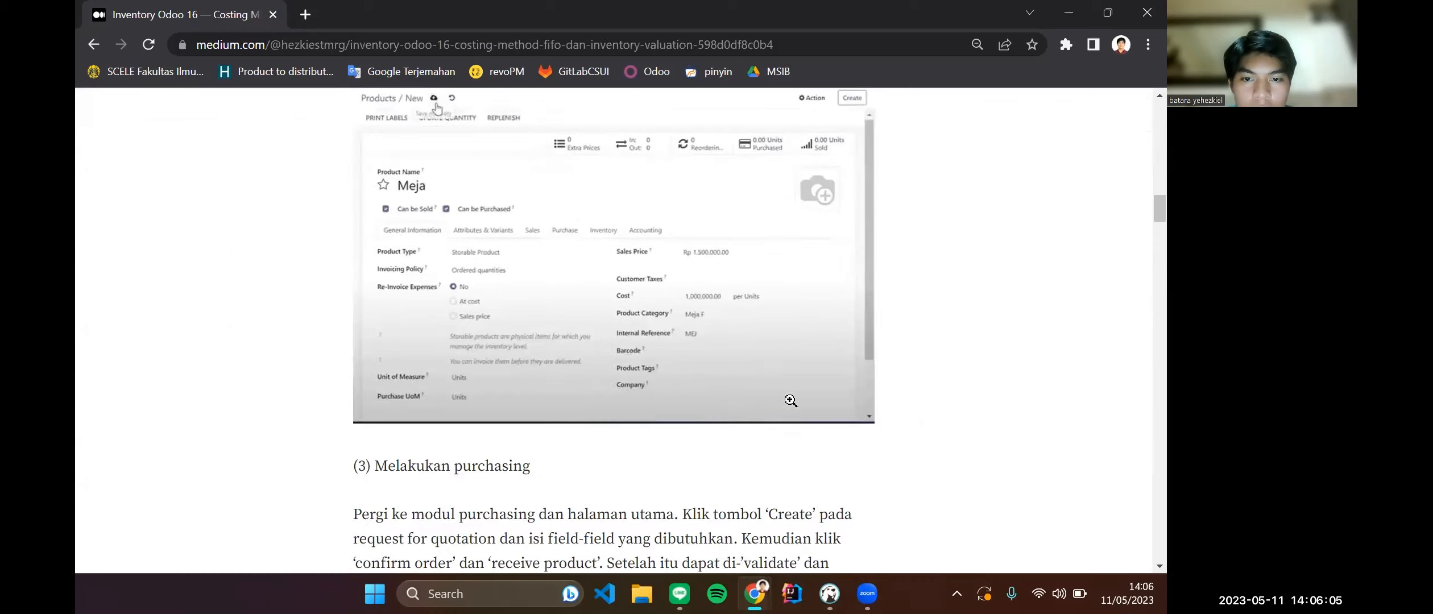
scroll(840, 432, up, 10)
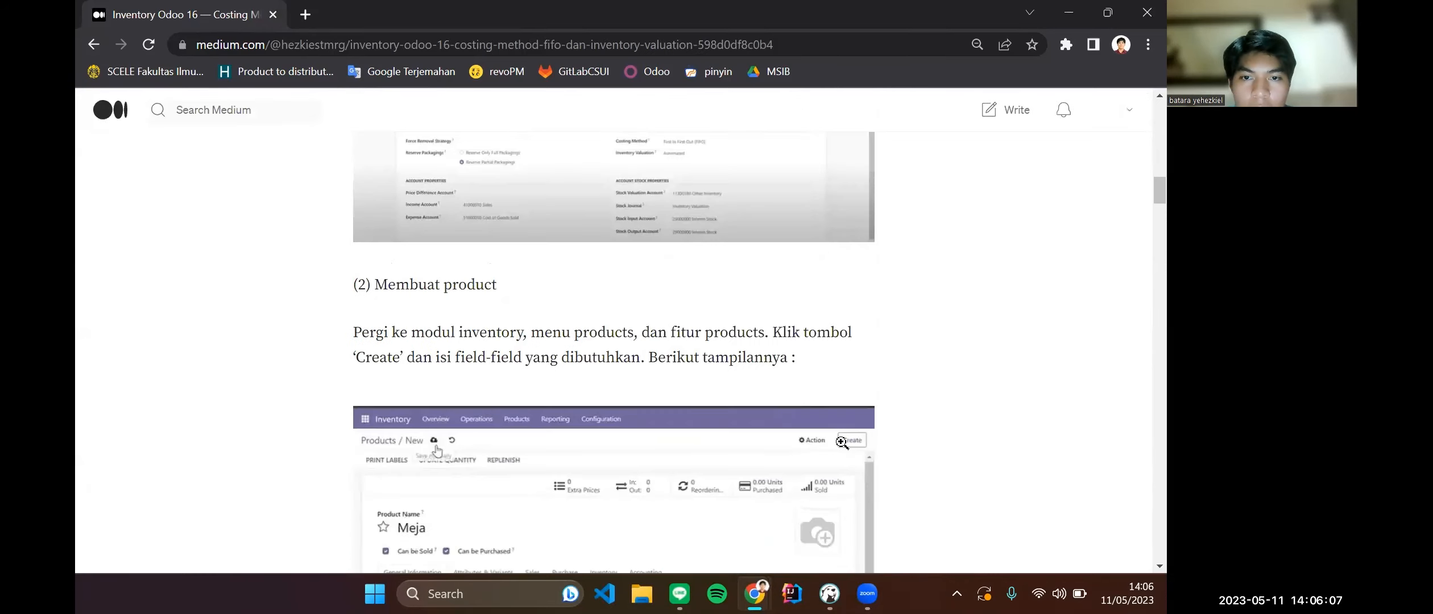
scroll(843, 443, up, 10)
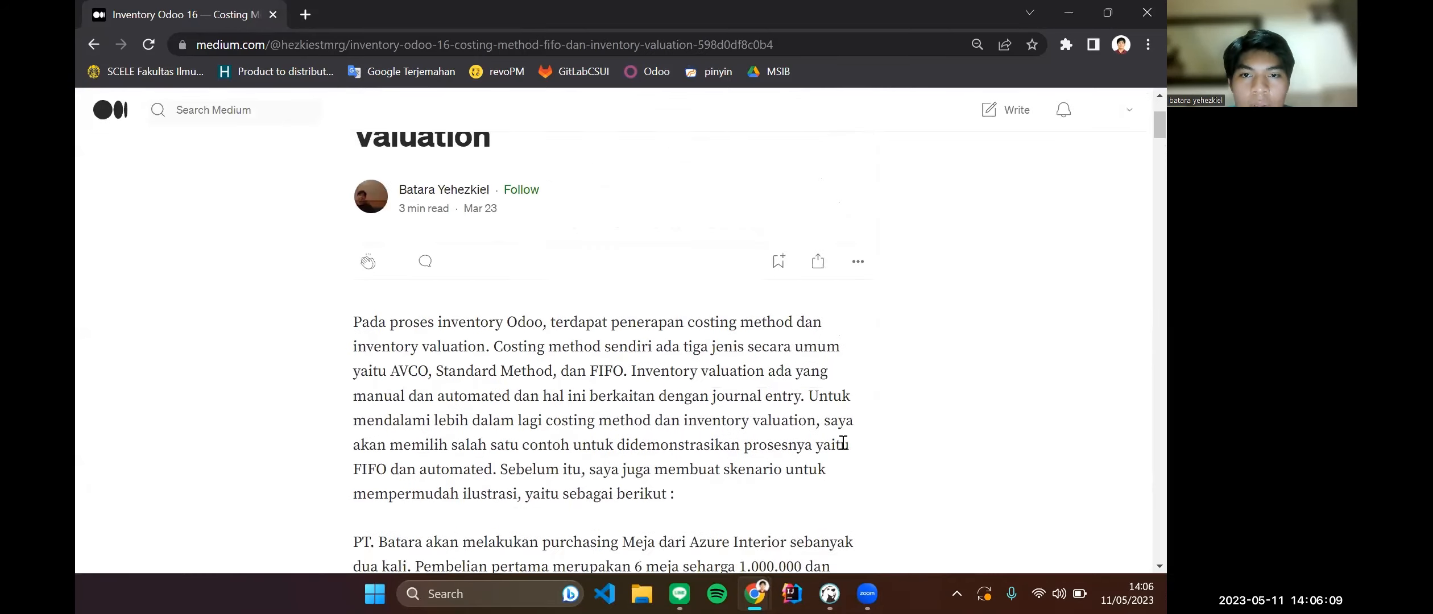
scroll(843, 442, down, 5)
scroll(843, 443, down, 6)
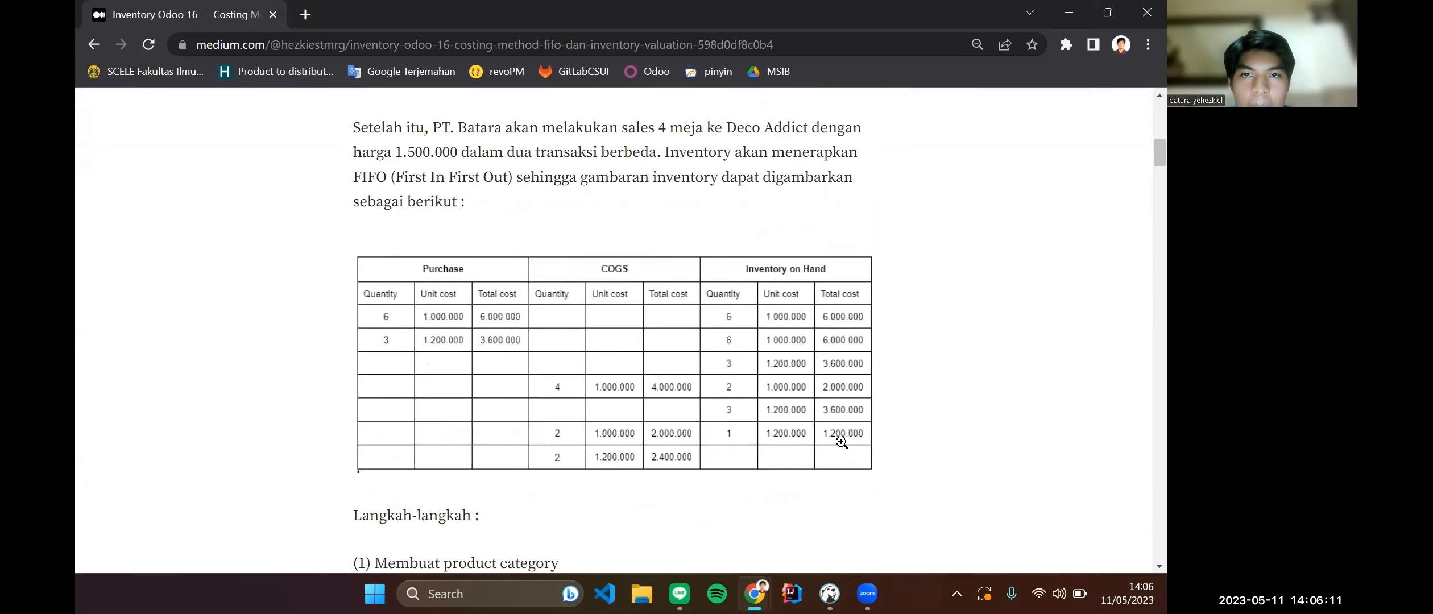
scroll(840, 442, up, 5)
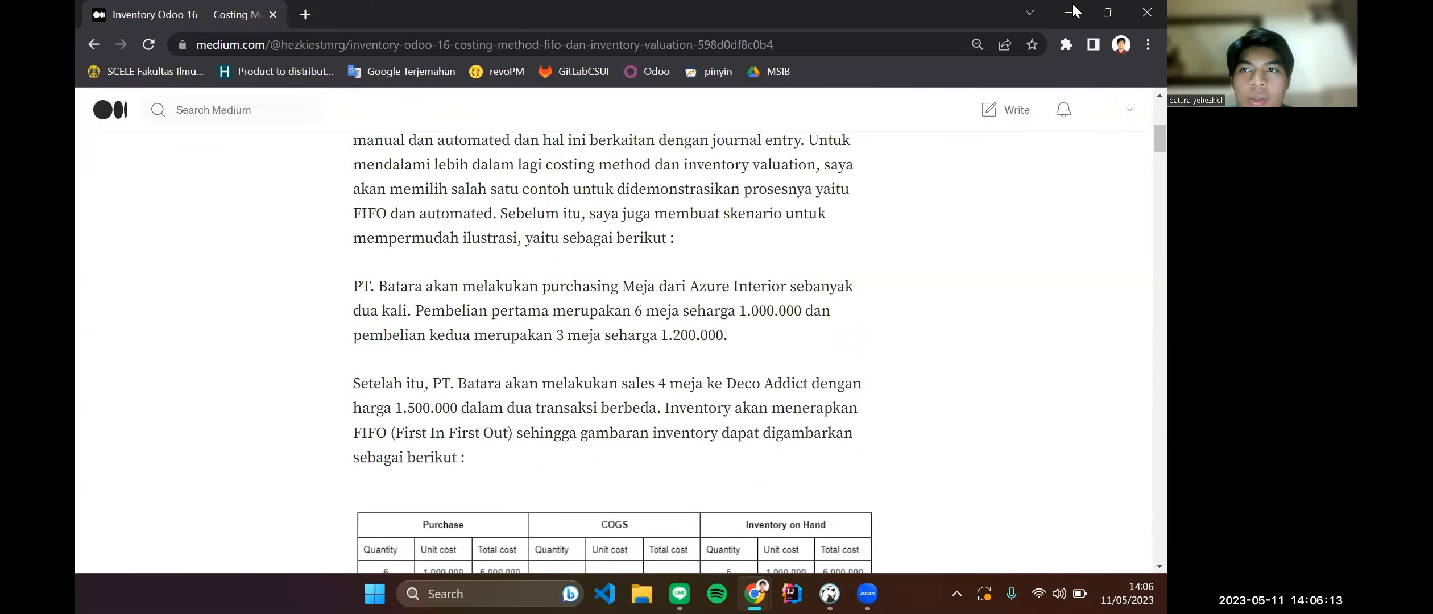
Return to the Odoo product form and set the product's cost to 1000000.
click(1069, 12)
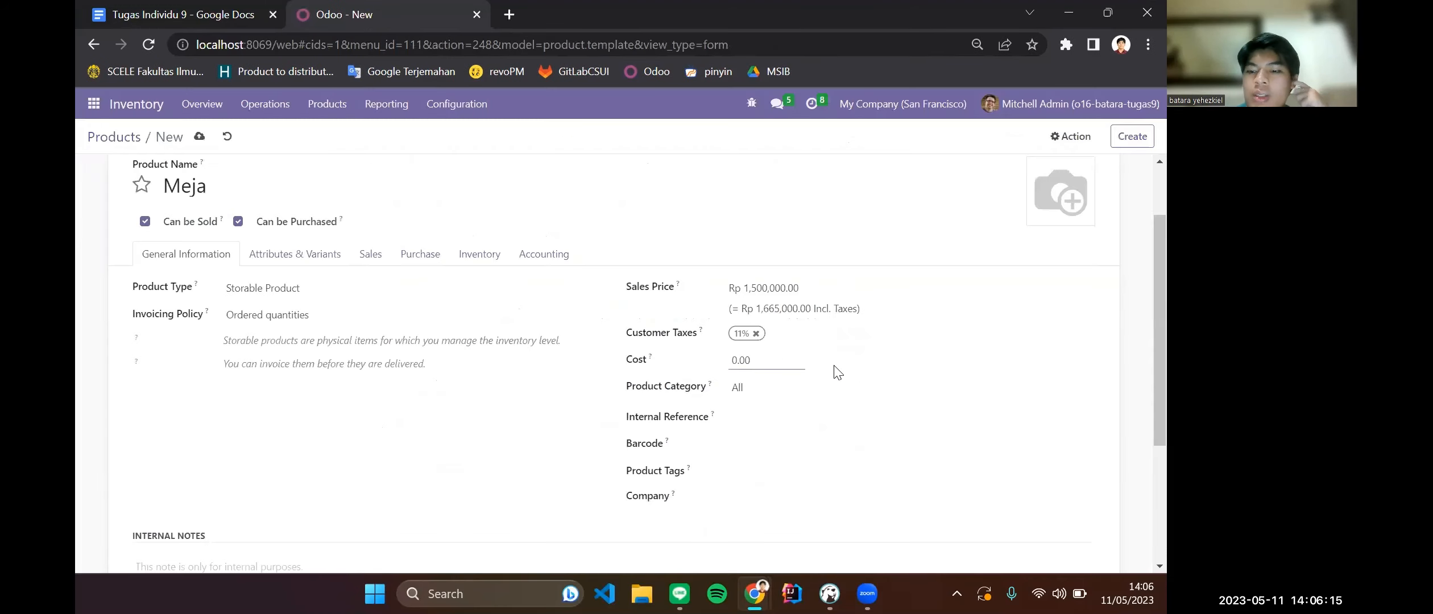
key(BackSpace)
key(BackSpace)
key(BackSpace)
text(1000000)
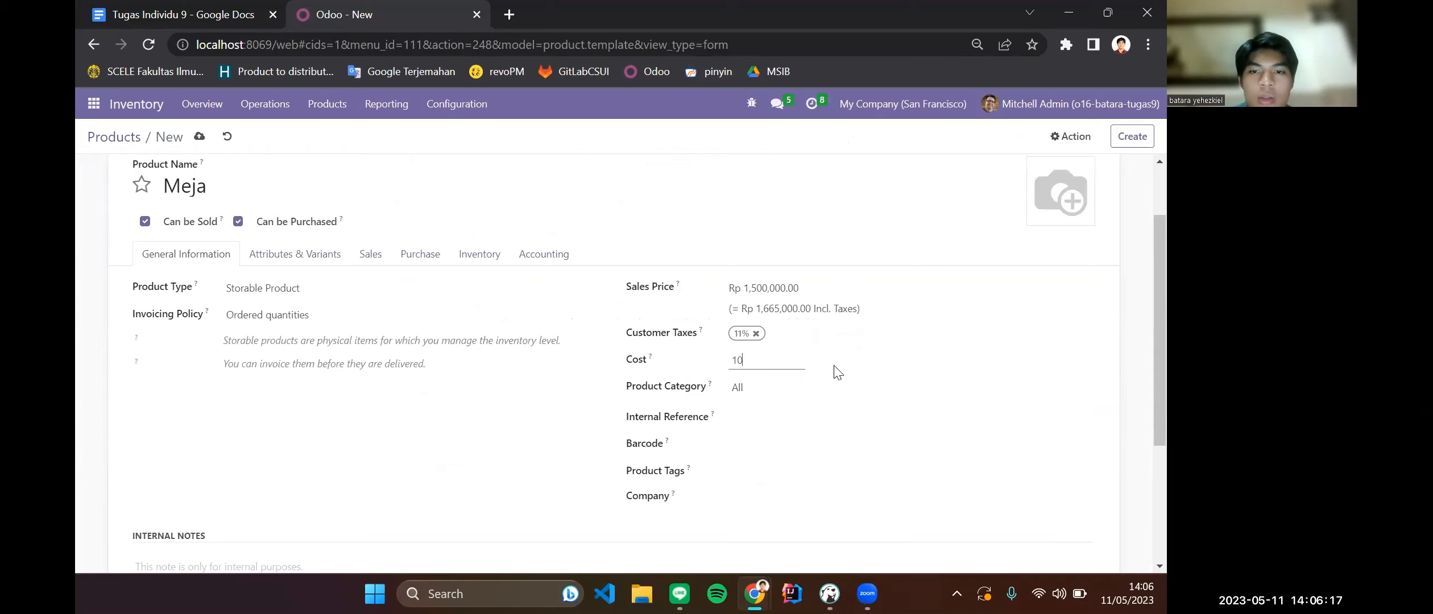
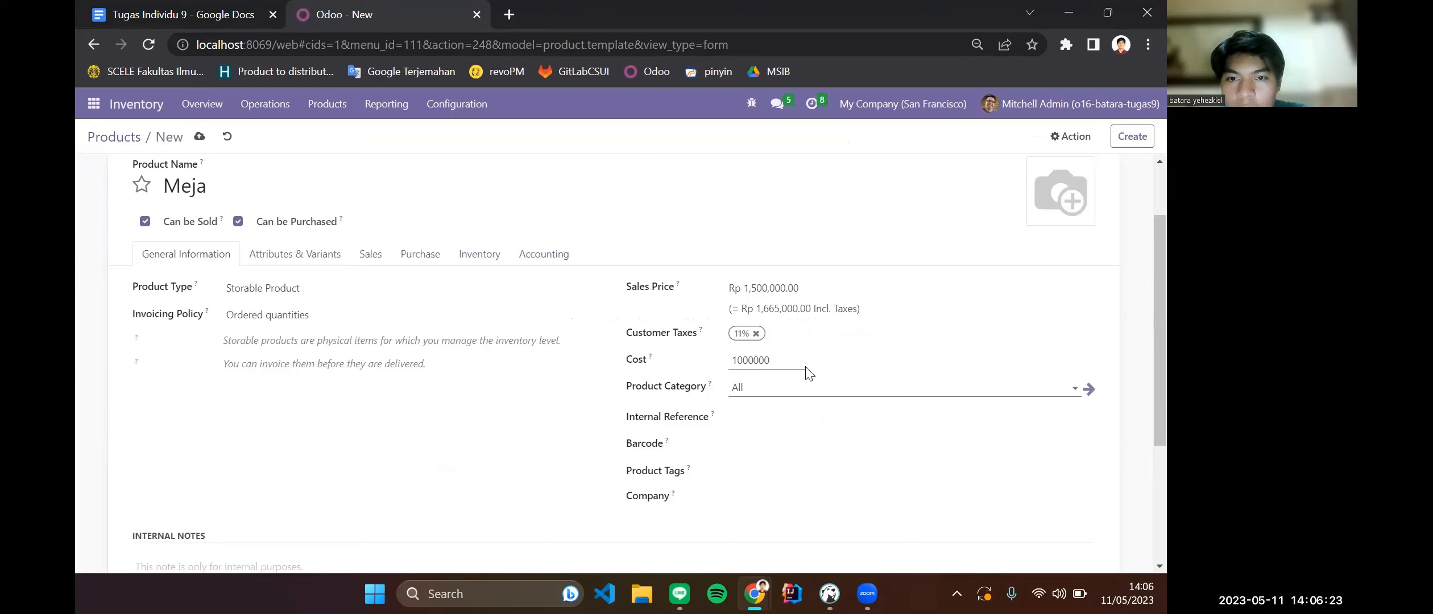
key(BackSpace)
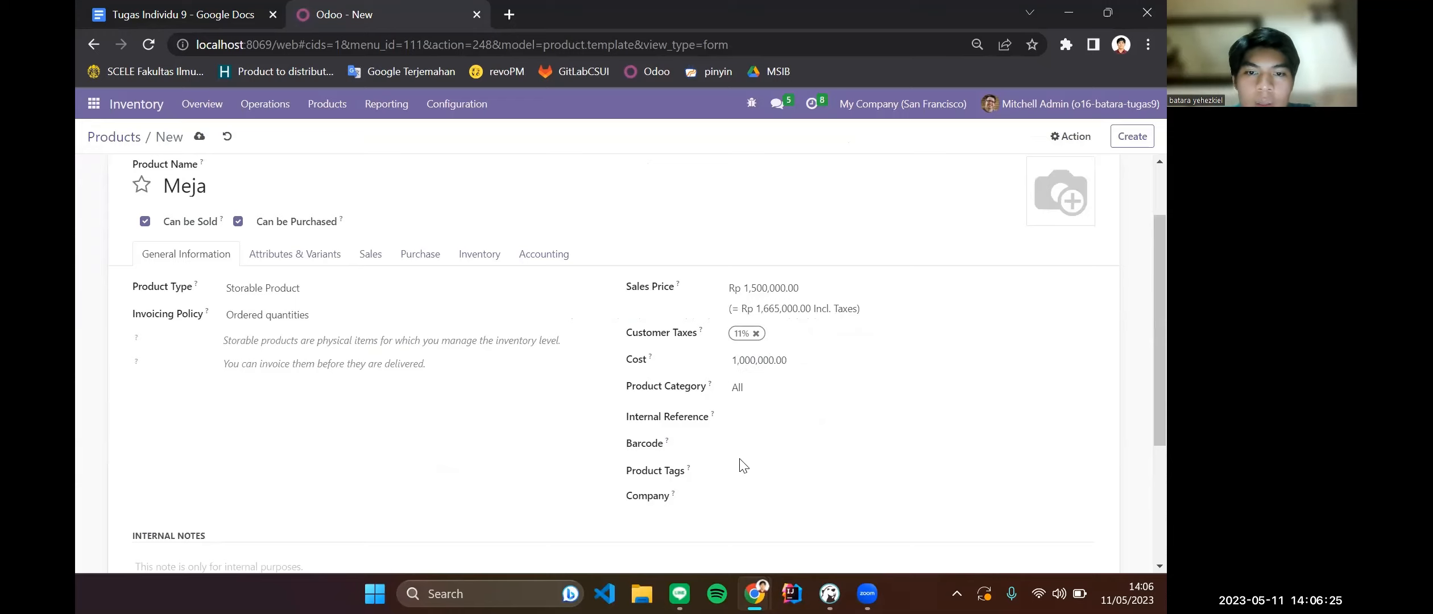
Enter MEJ as the product's internal reference.
click(744, 471)
scroll(746, 482, down, 3)
scroll(748, 478, up, 3)
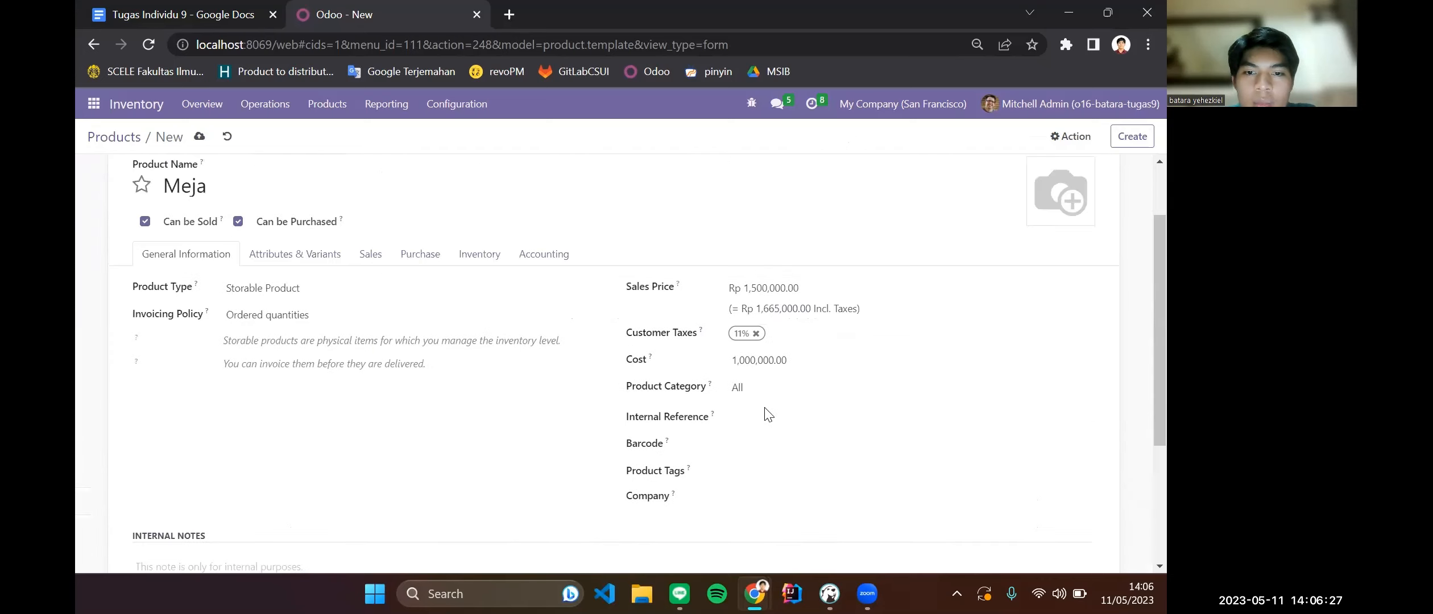
click(771, 415)
key(Caps_Lock)
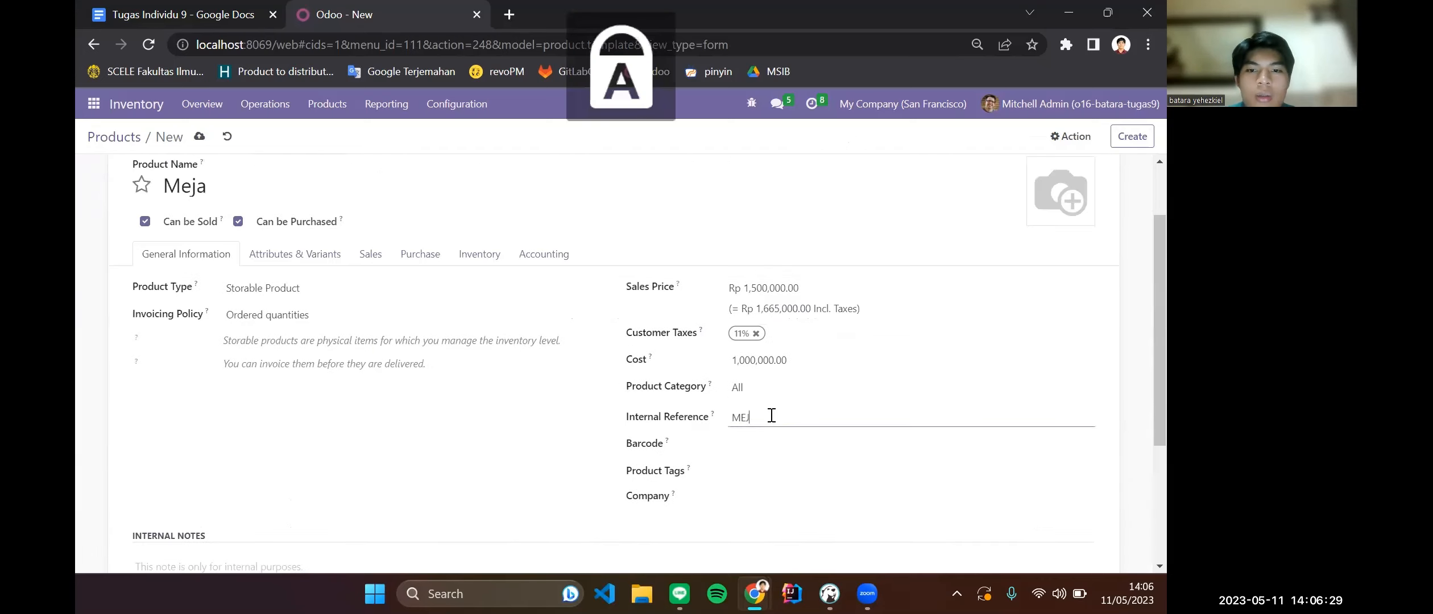
key(Caps_Lock)
Save the product, remove its 11% customer tax and save again.
click(199, 136)
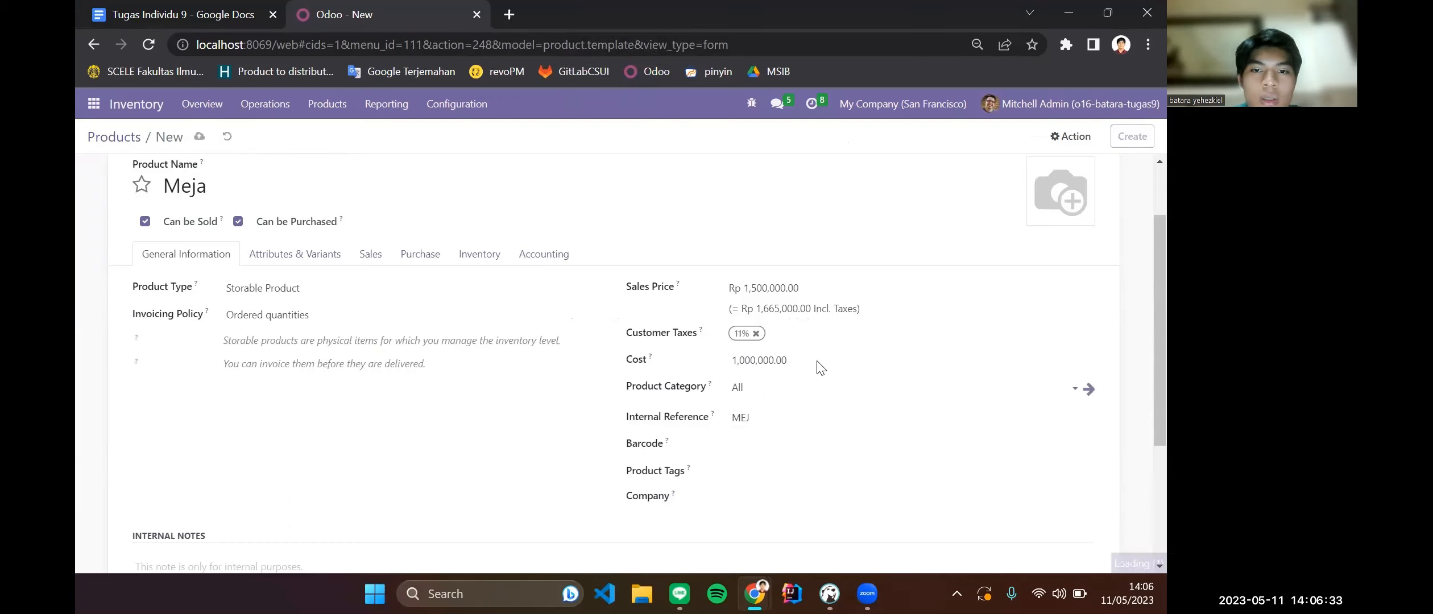
click(756, 335)
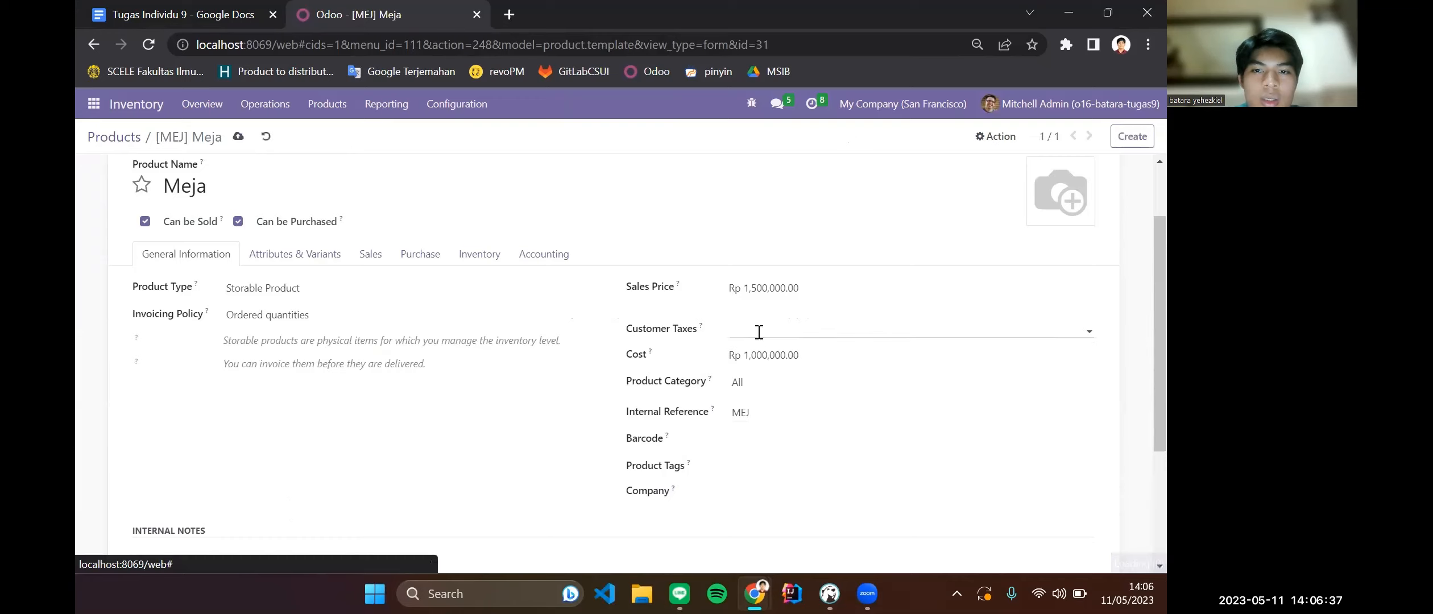
click(235, 138)
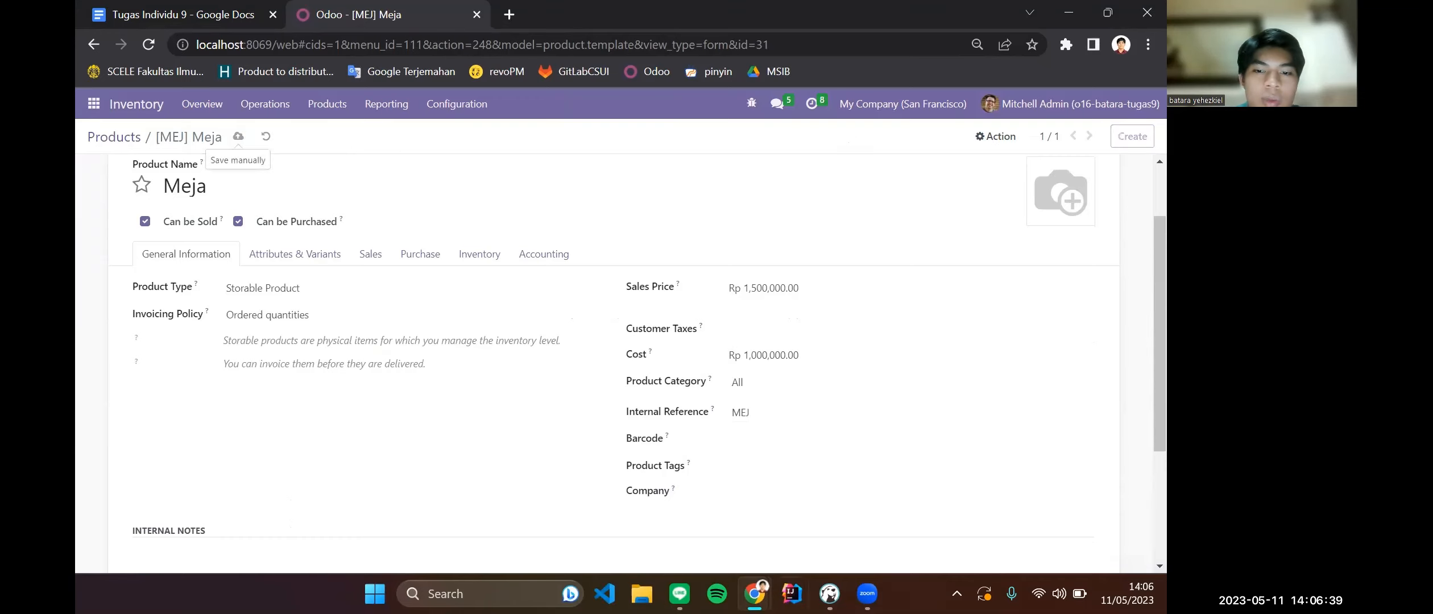
Compare the Medium article's example product form for Meja with the product form saved in Odoo.
mouse_move(755, 594)
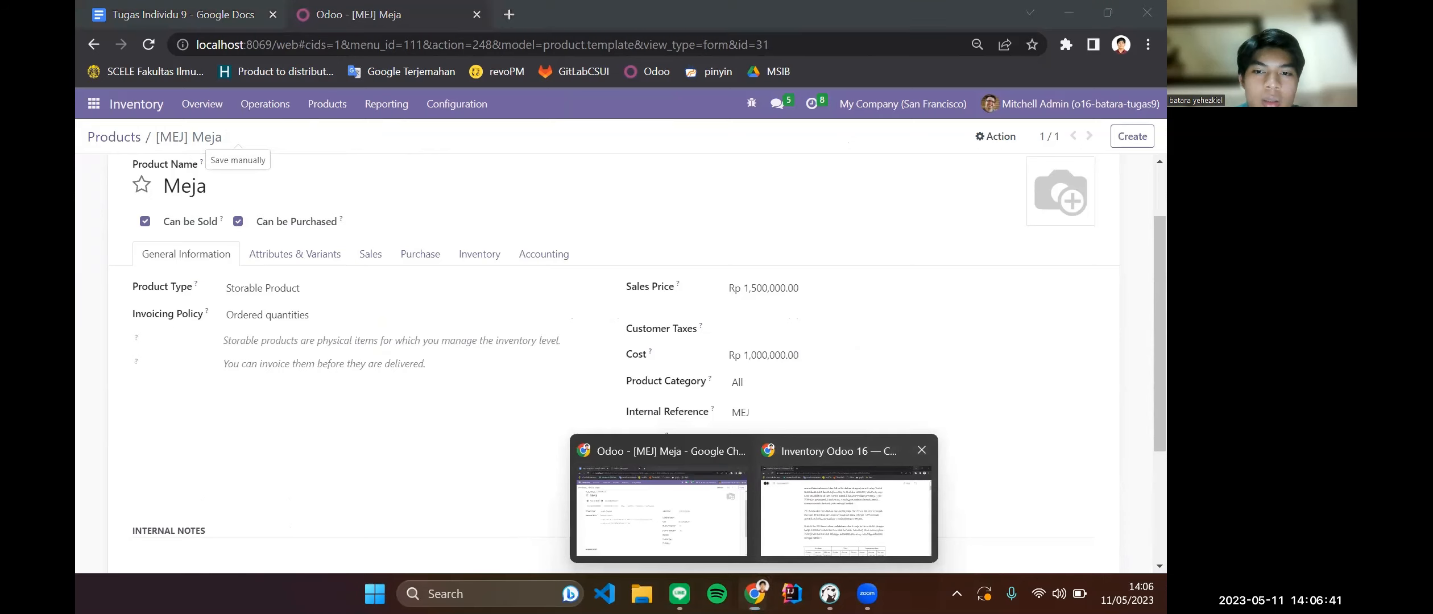
click(846, 500)
scroll(781, 384, down, 15)
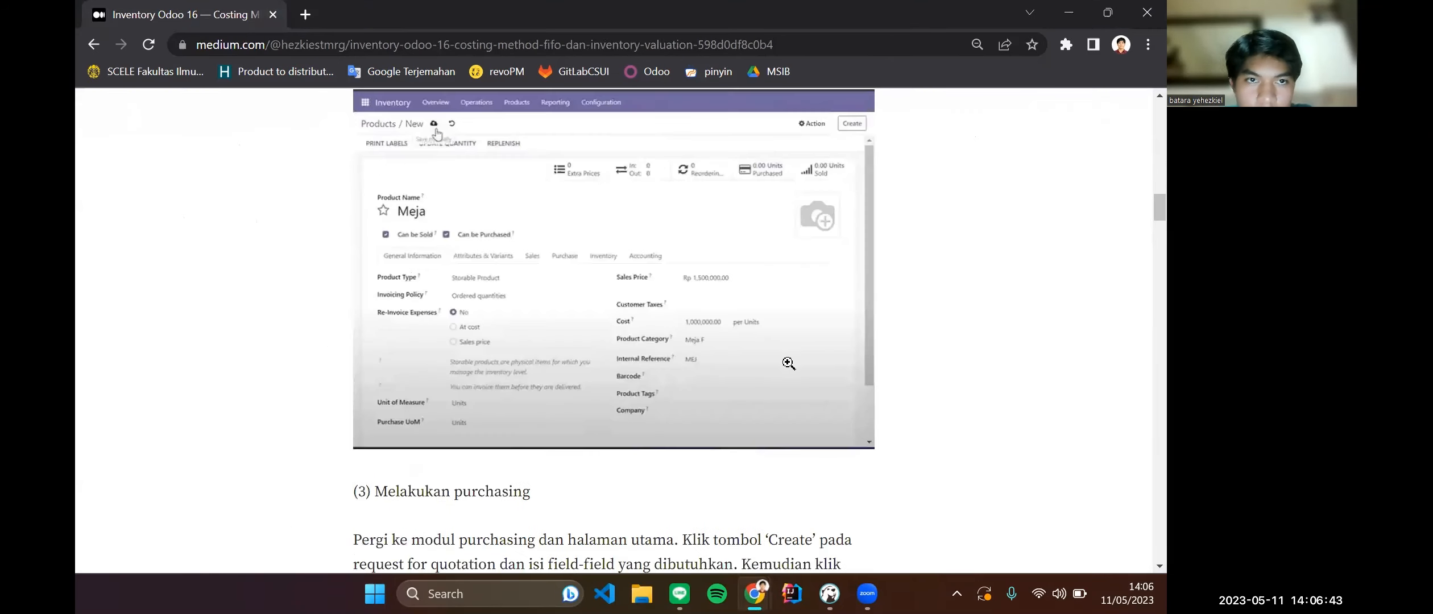
scroll(787, 364, up, 4)
scroll(840, 283, down, 3)
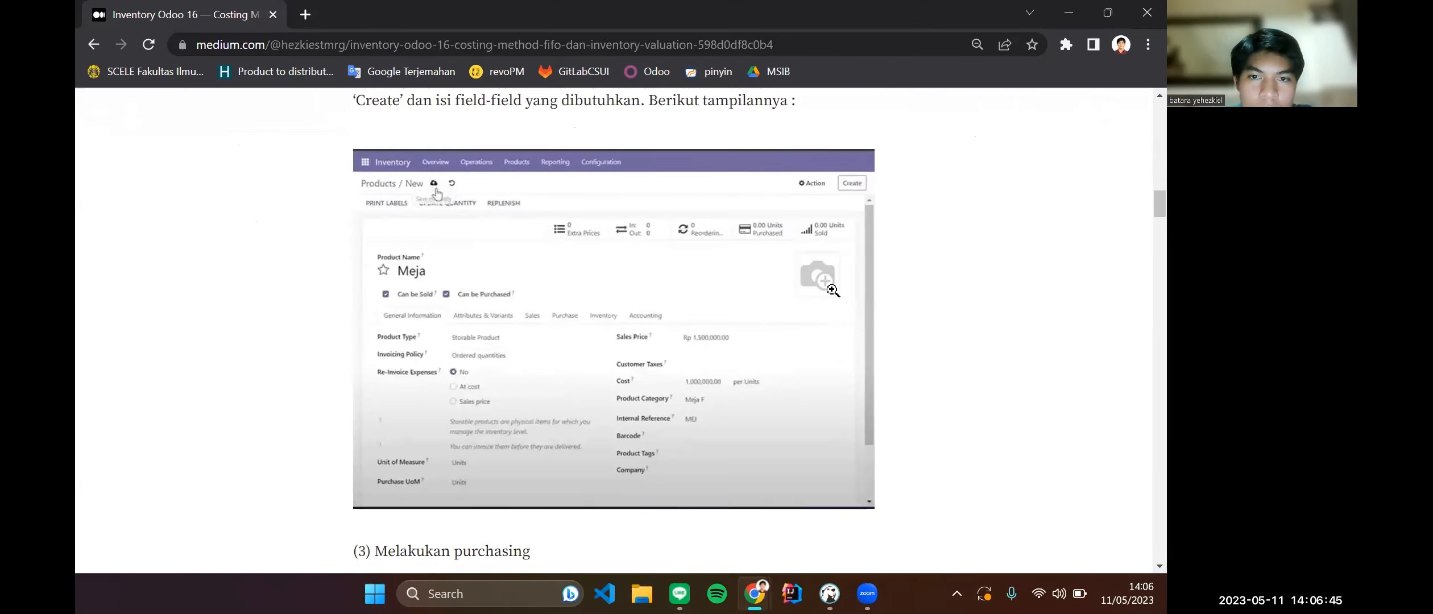
scroll(835, 429, down, 2)
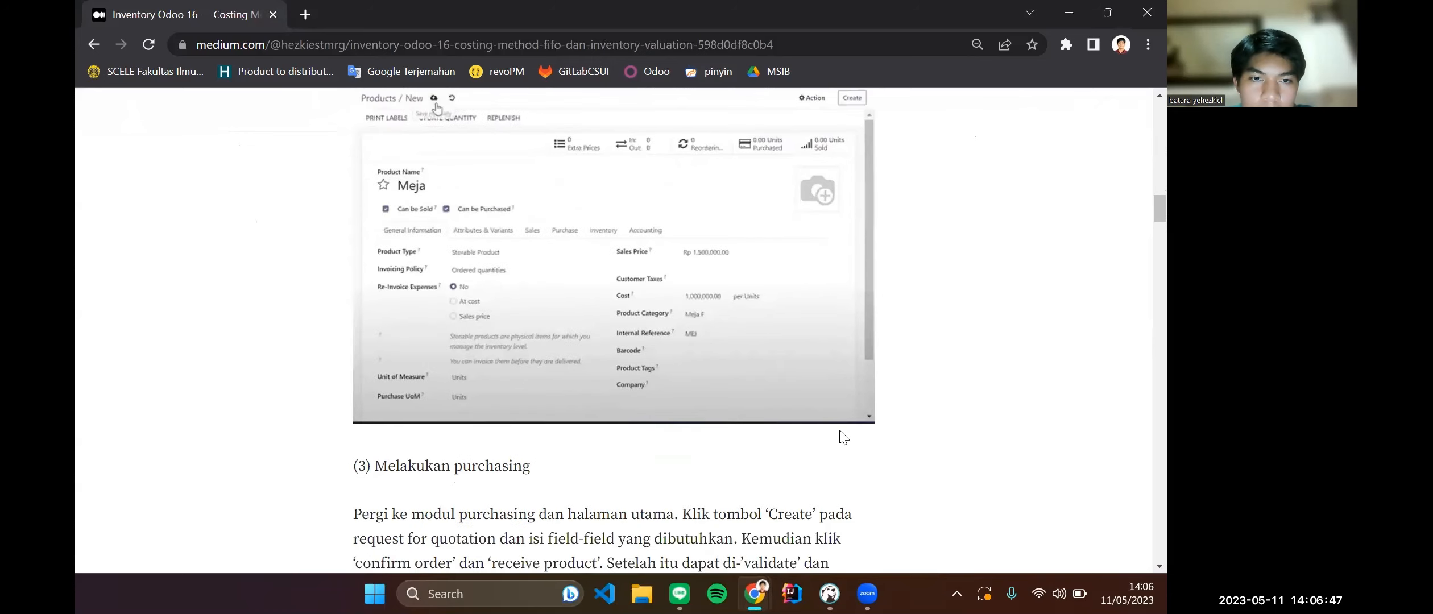
click(744, 579)
click(660, 500)
scroll(435, 452, up, 3)
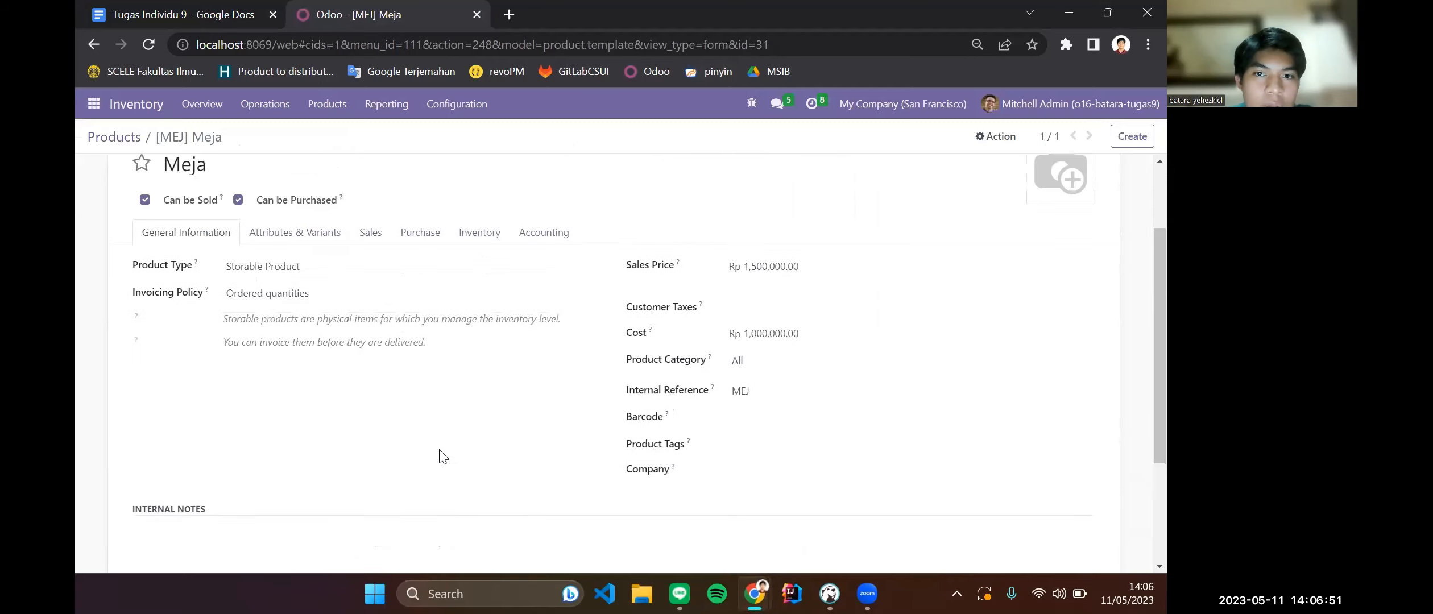
scroll(520, 443, up, 2)
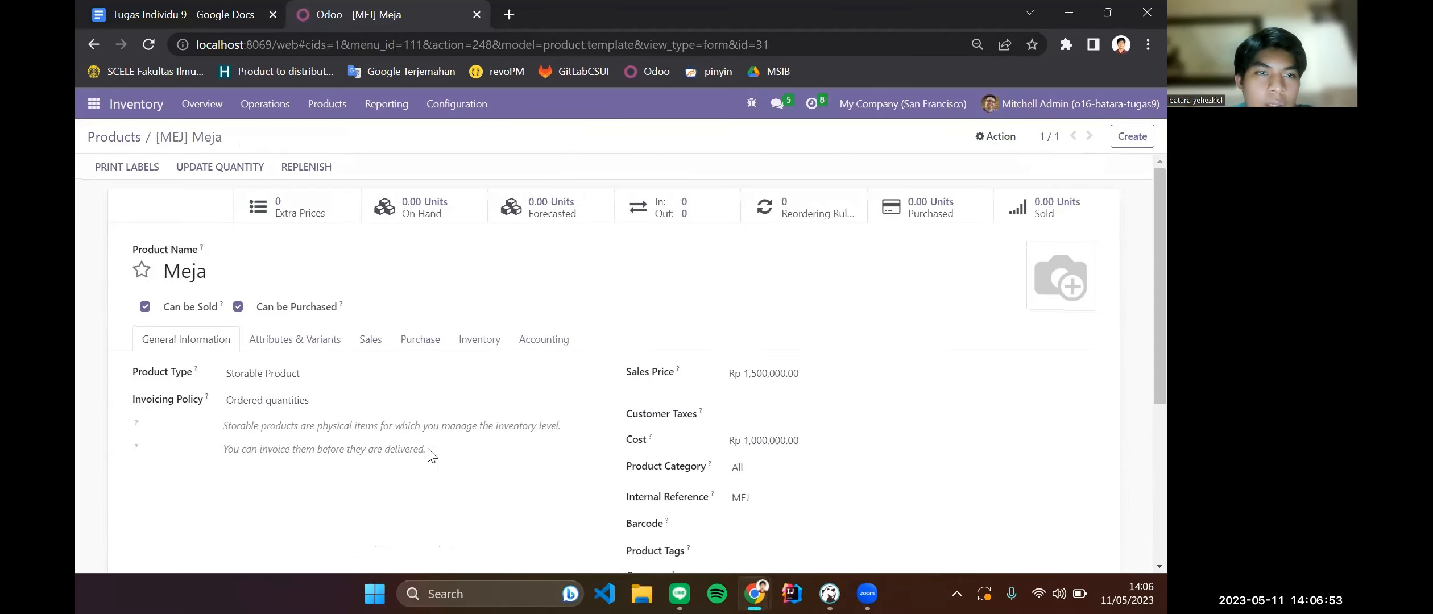
Read the article's purchasing section, then switch back to Odoo and open the Purchase app.
key(alt+Tab)
scroll(666, 411, down, 5)
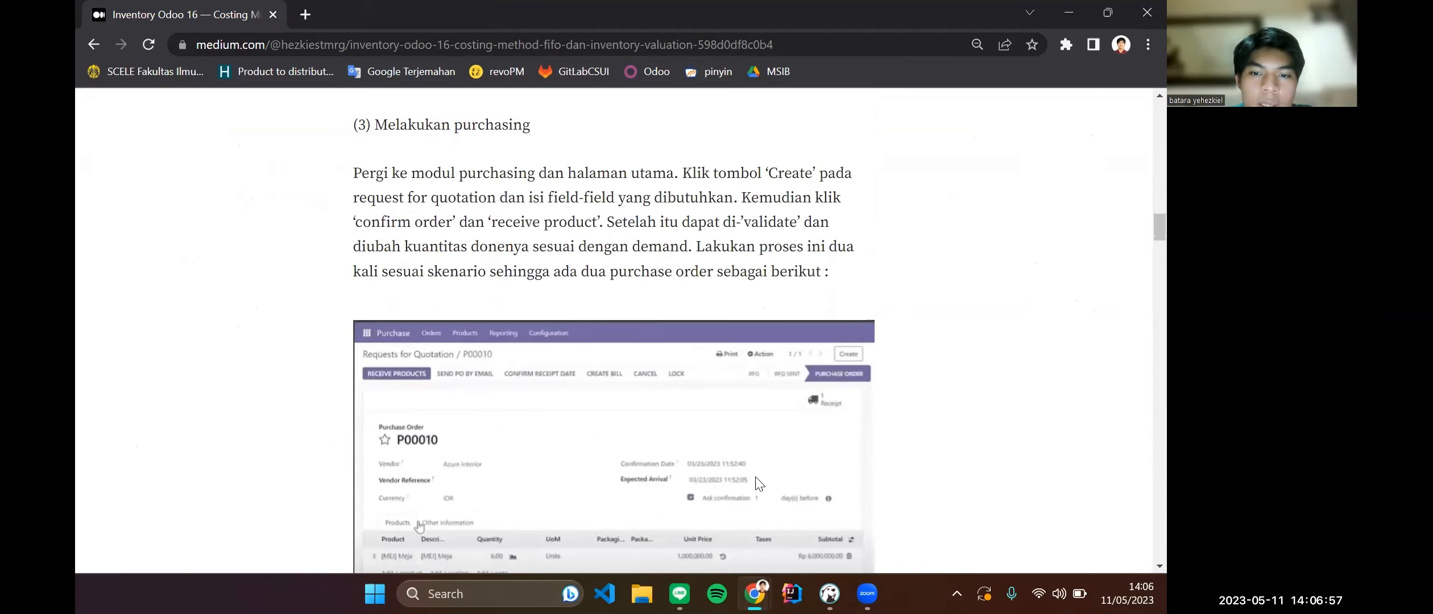
mouse_move(754, 594)
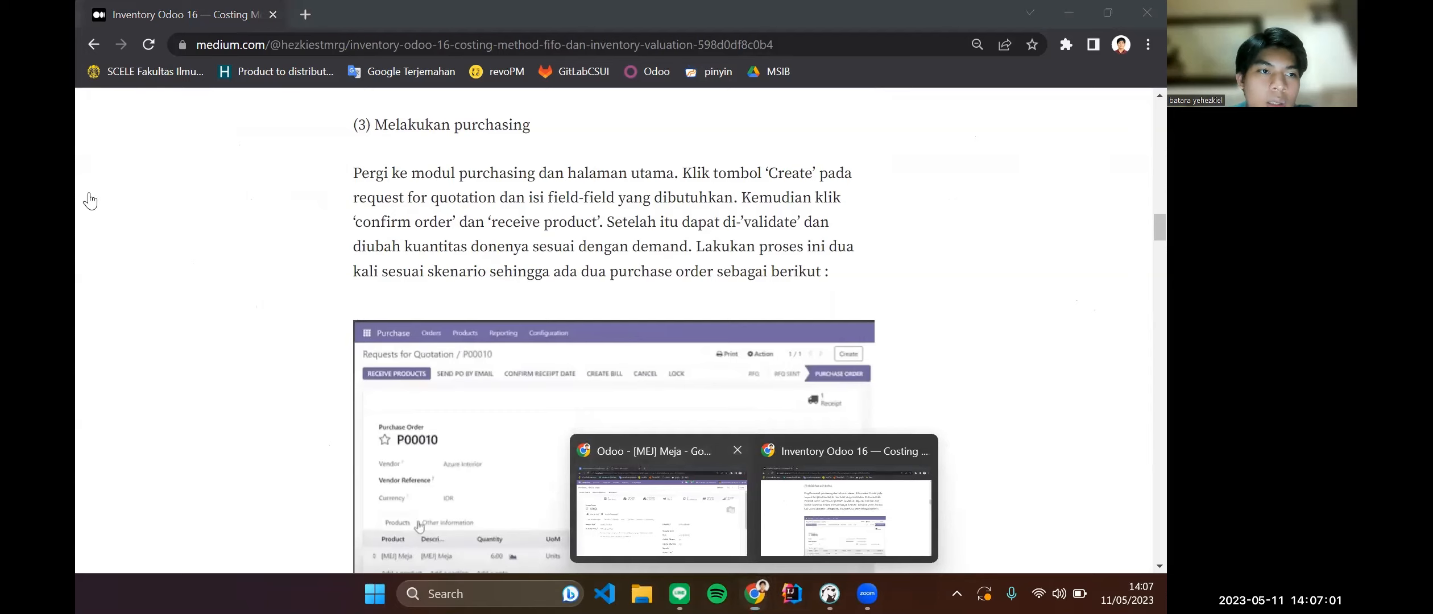
click(661, 510)
click(93, 104)
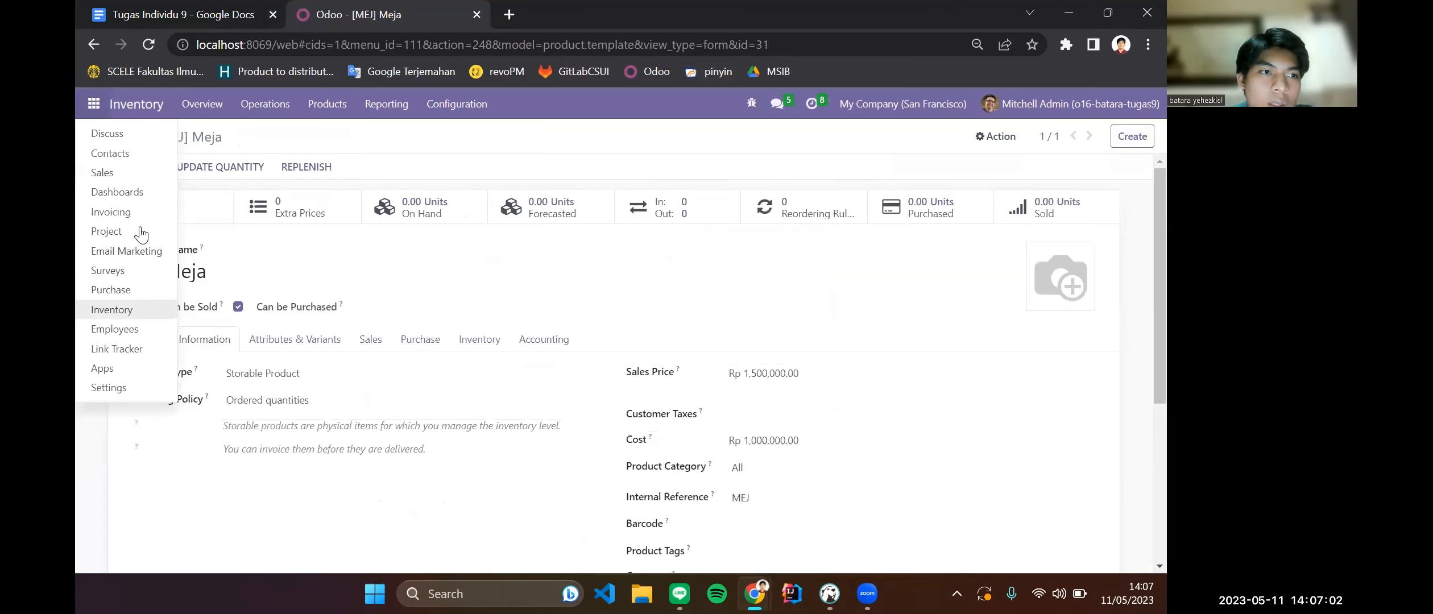
click(121, 293)
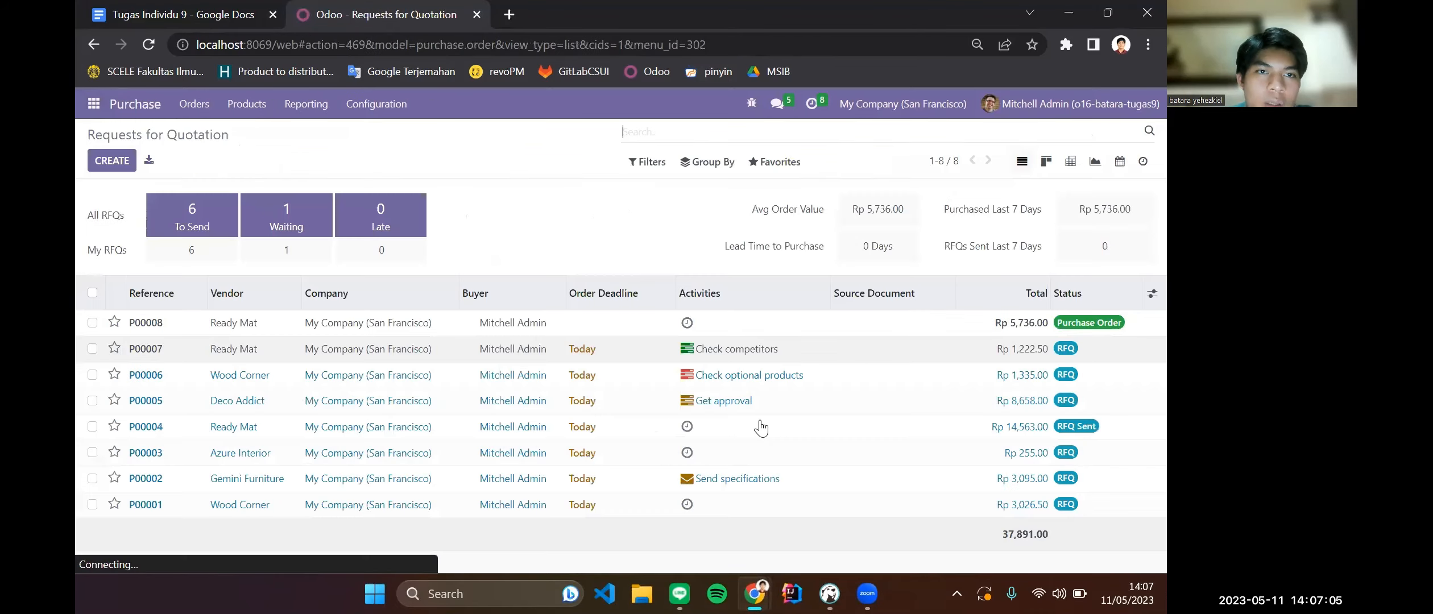
Check the article's sample purchase order, then create a new request for quotation in Odoo with Azure Interior as the vendor.
mouse_move(754, 594)
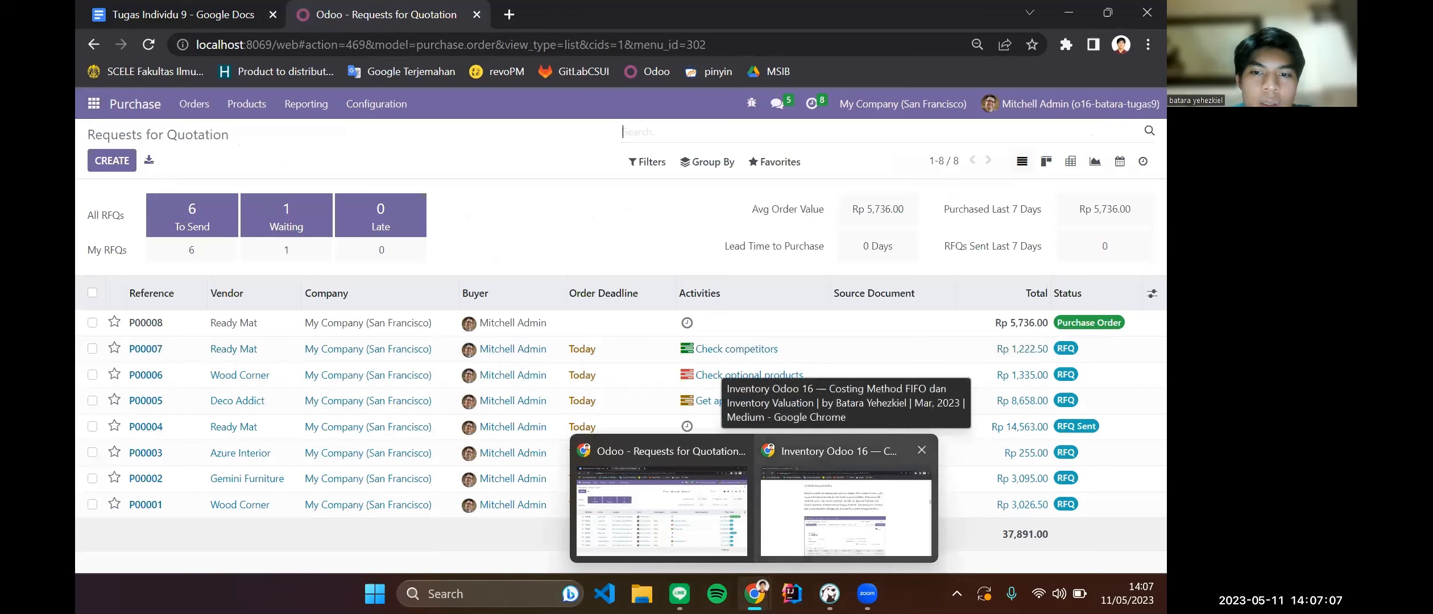
click(846, 512)
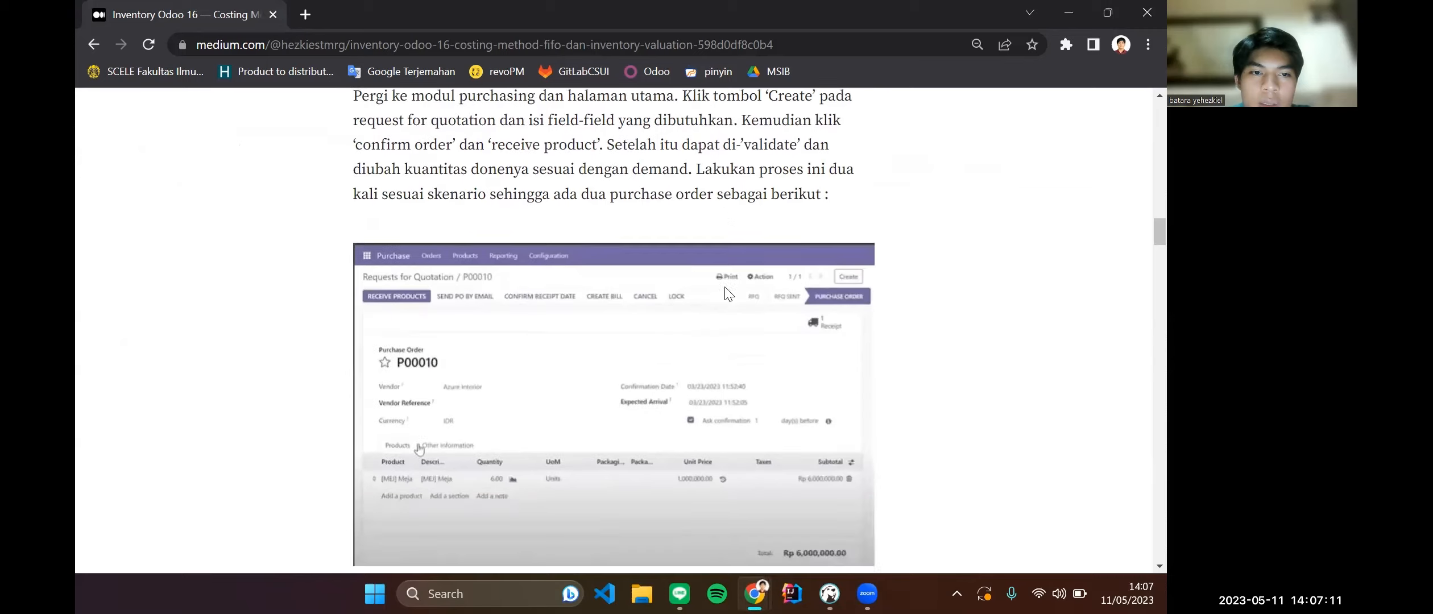
scroll(728, 291, down, 1)
mouse_move(739, 589)
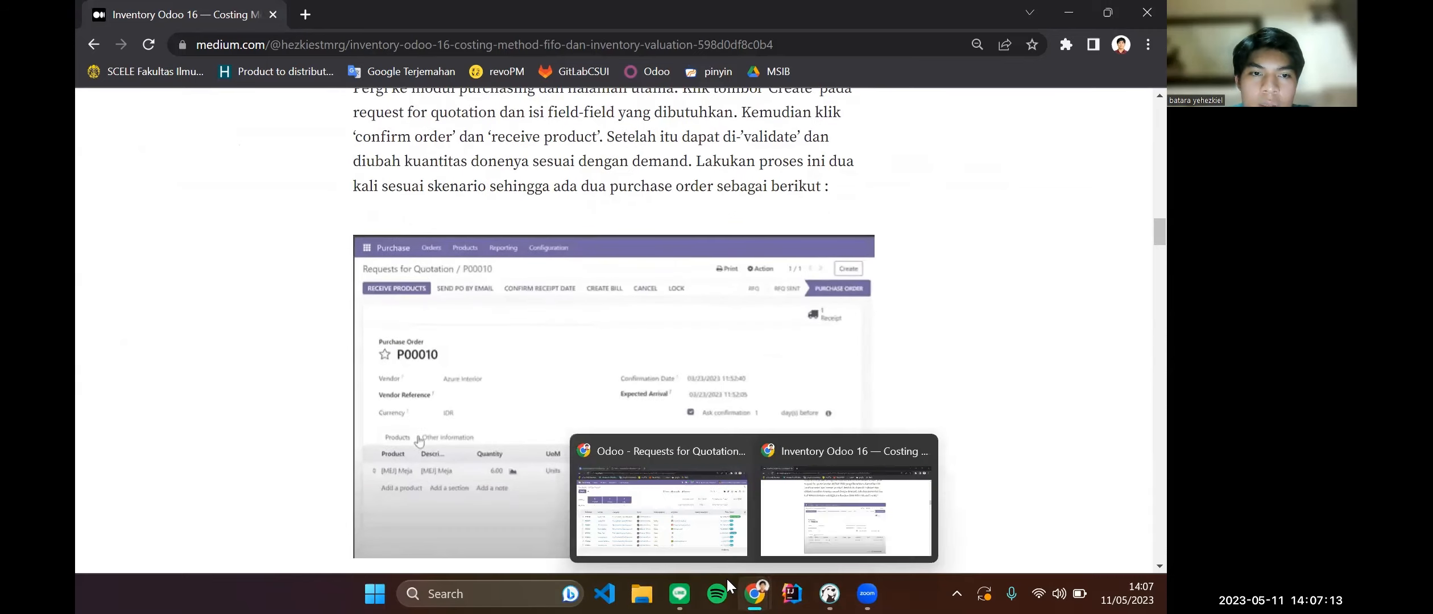
click(662, 510)
click(115, 162)
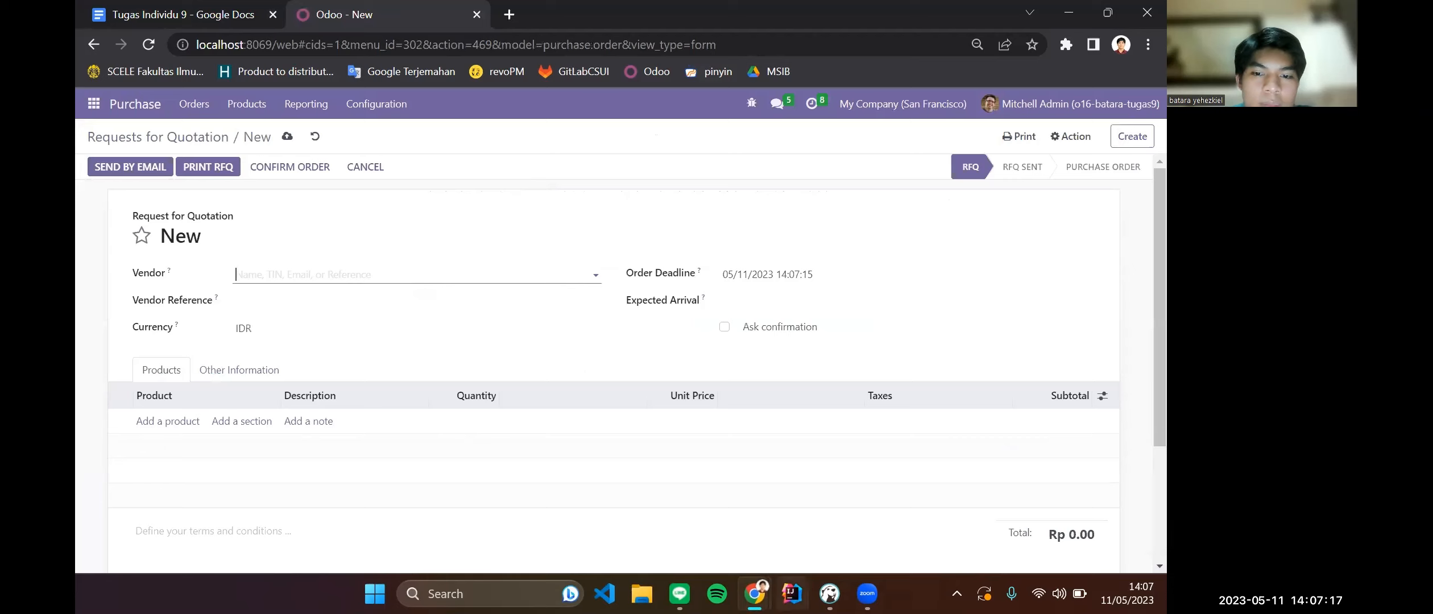
click(309, 278)
click(329, 298)
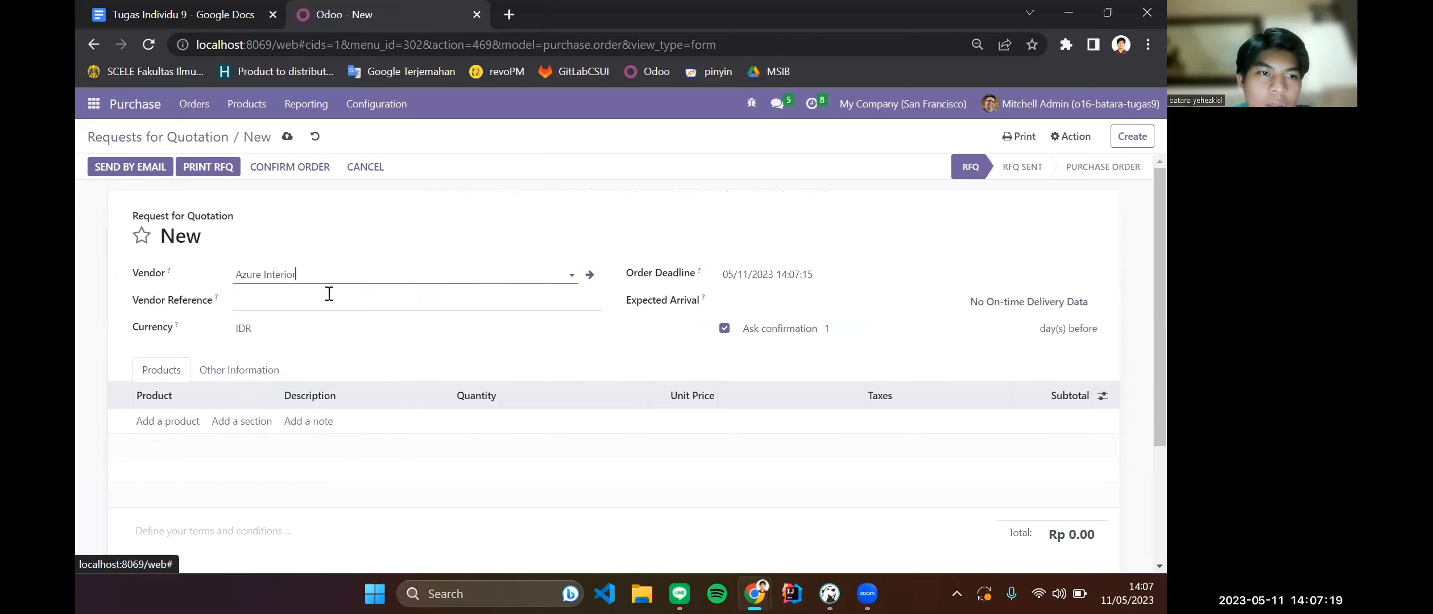
Add a product line for [MEJ] Meja to the request for quotation, consulting the article's example order.
scroll(273, 335, down, 1)
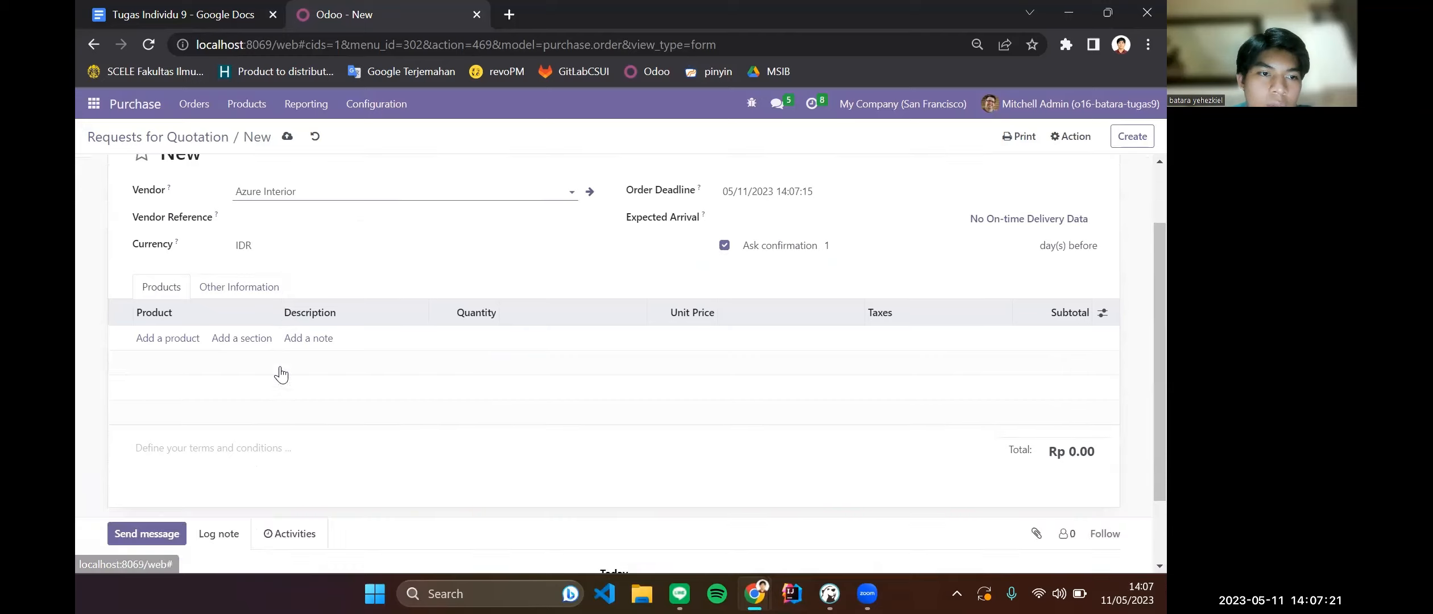
click(181, 342)
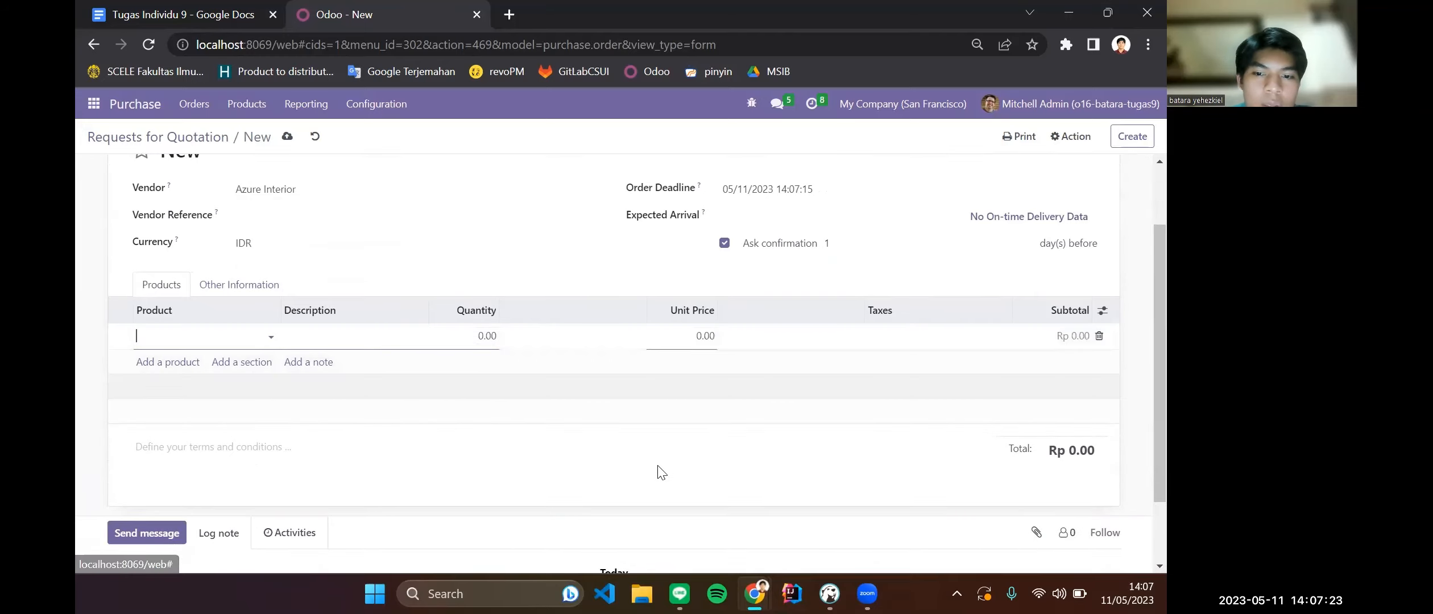
click(789, 555)
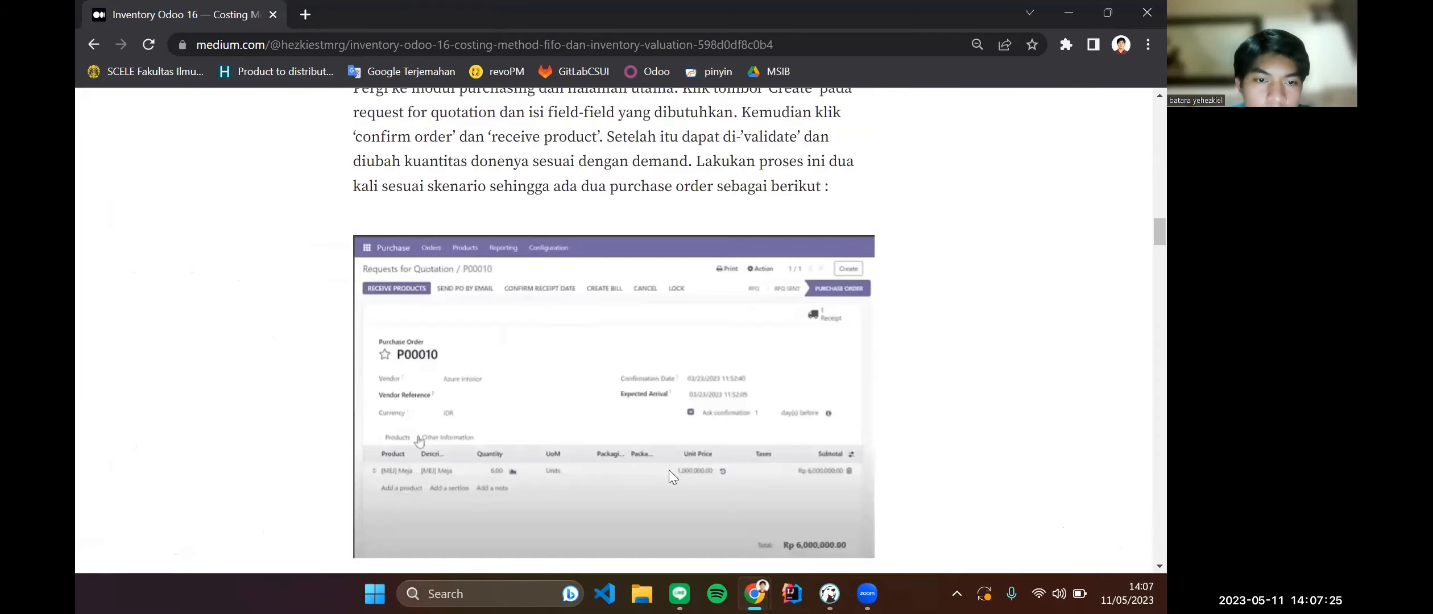
scroll(605, 457, up, 1)
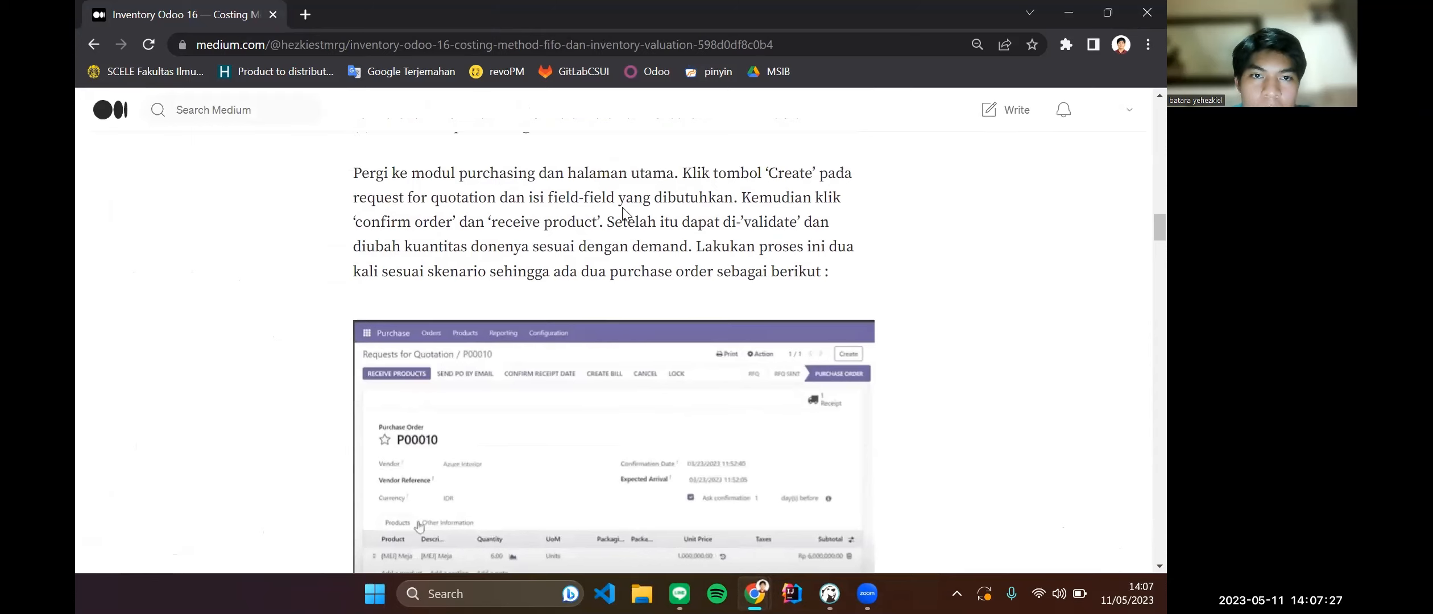
scroll(751, 364, down, 2)
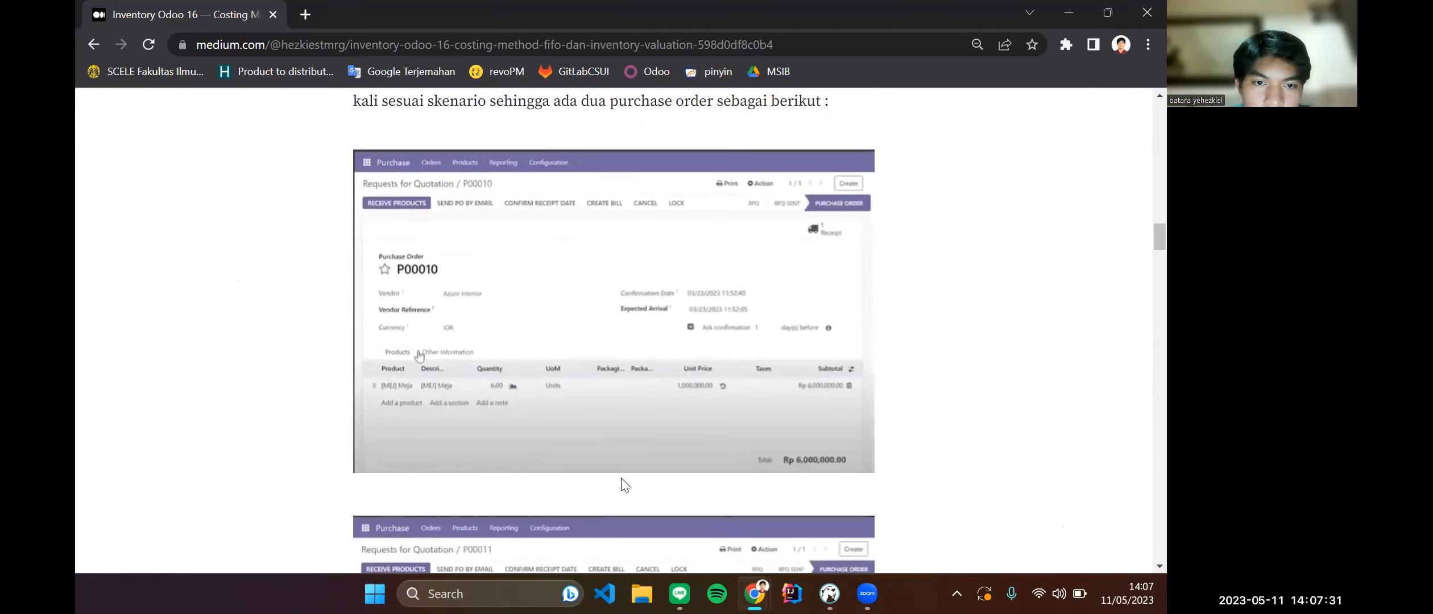
mouse_move(749, 581)
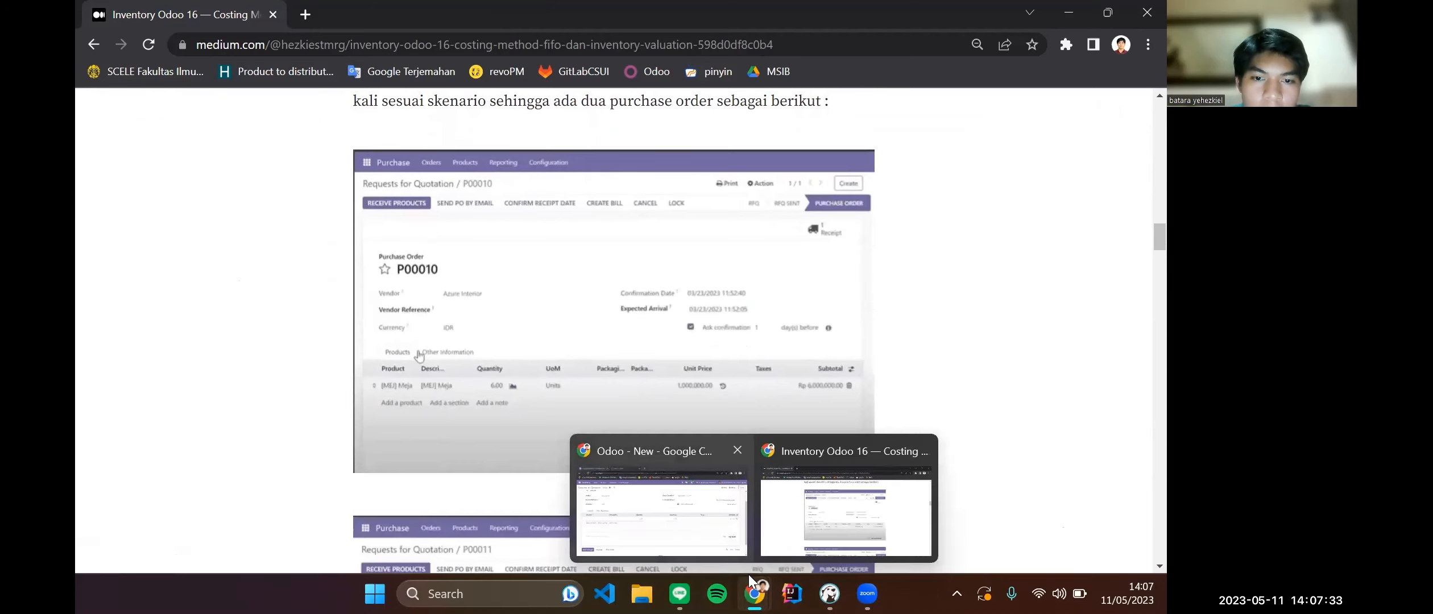
click(659, 501)
text(mej)
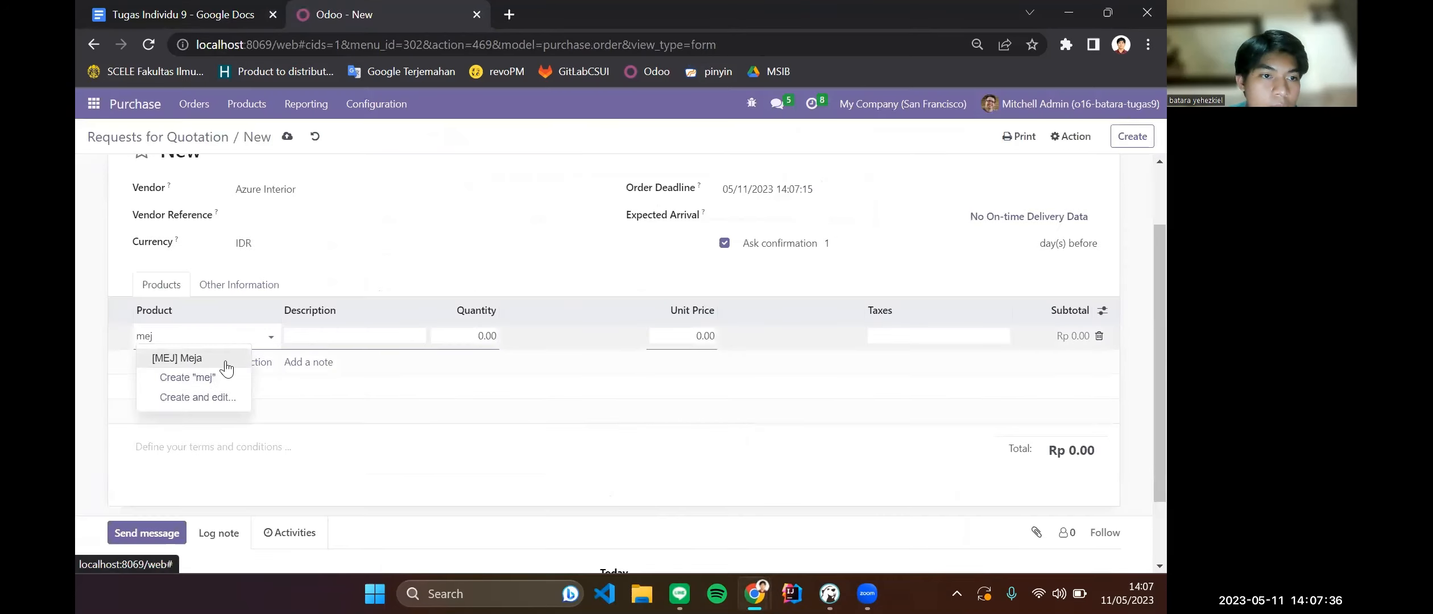
click(224, 360)
Set the quantity of the Meja line to 6.
click(486, 332)
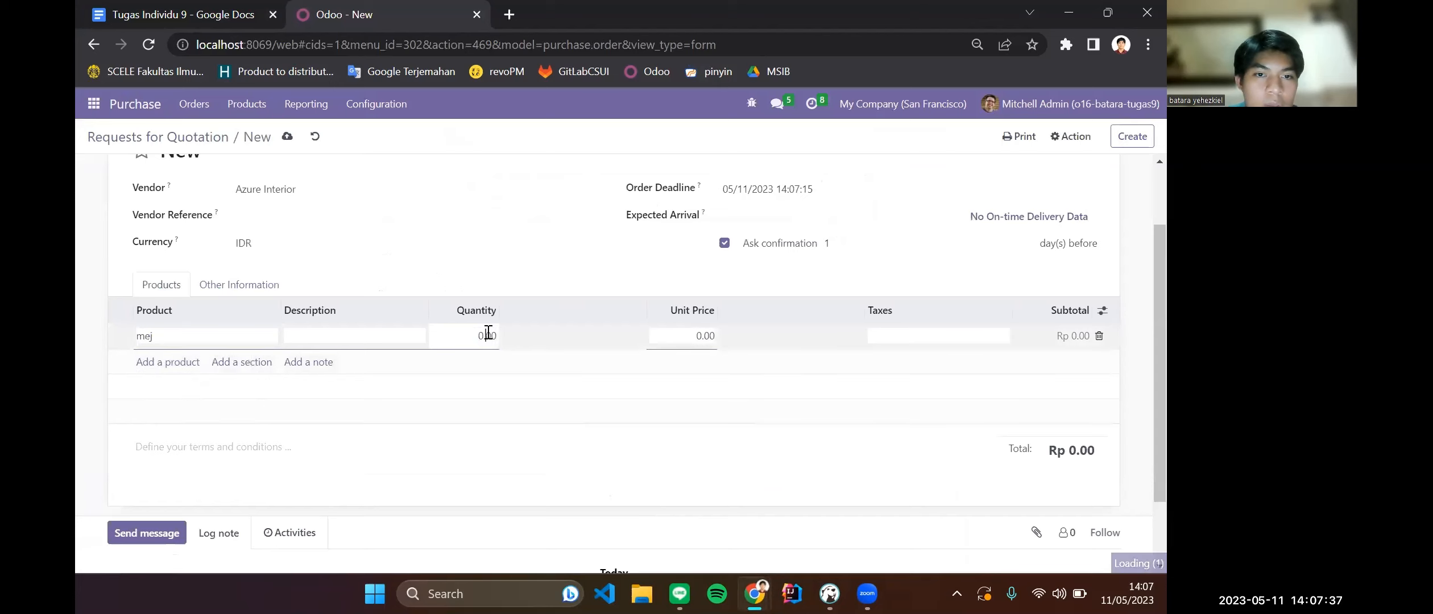
text(6)
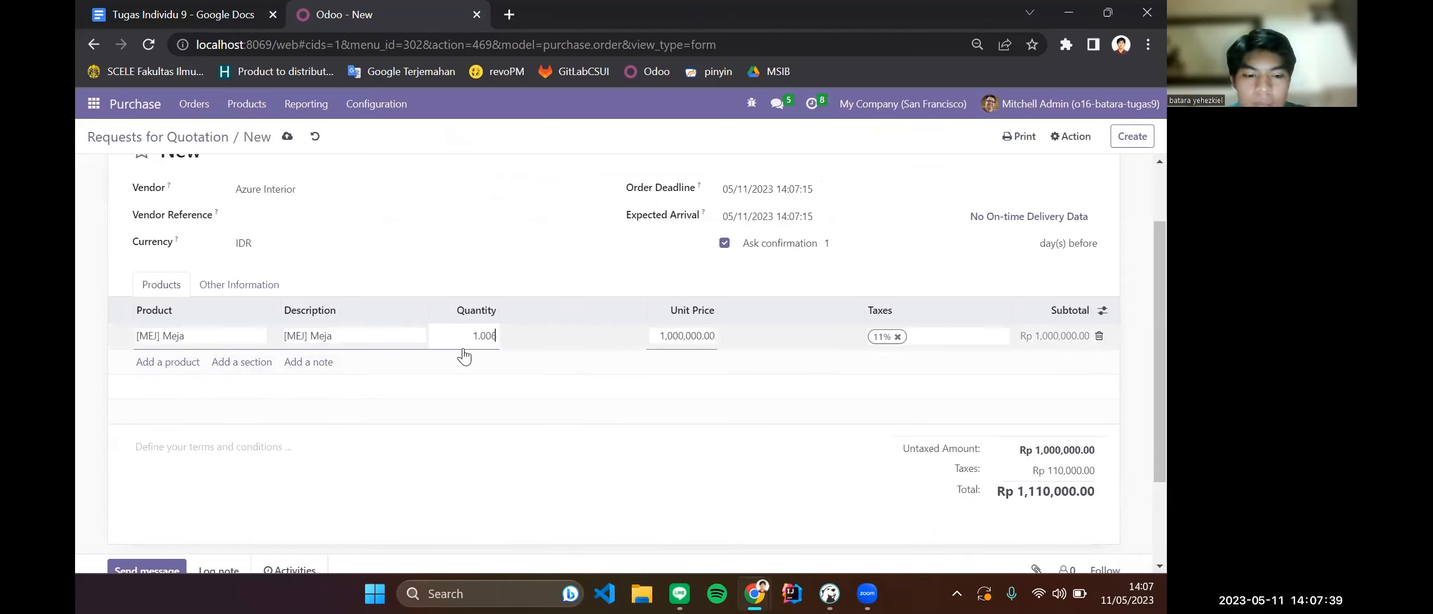
key(ctrl+a)
text(6)
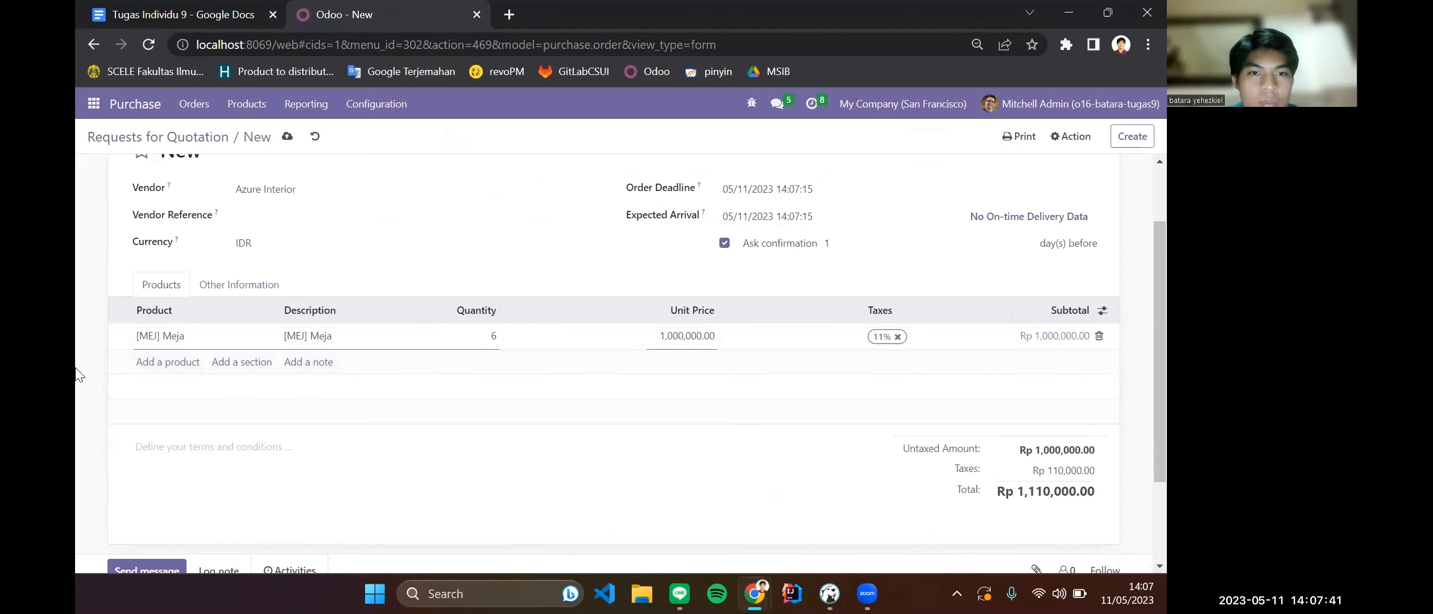
click(874, 406)
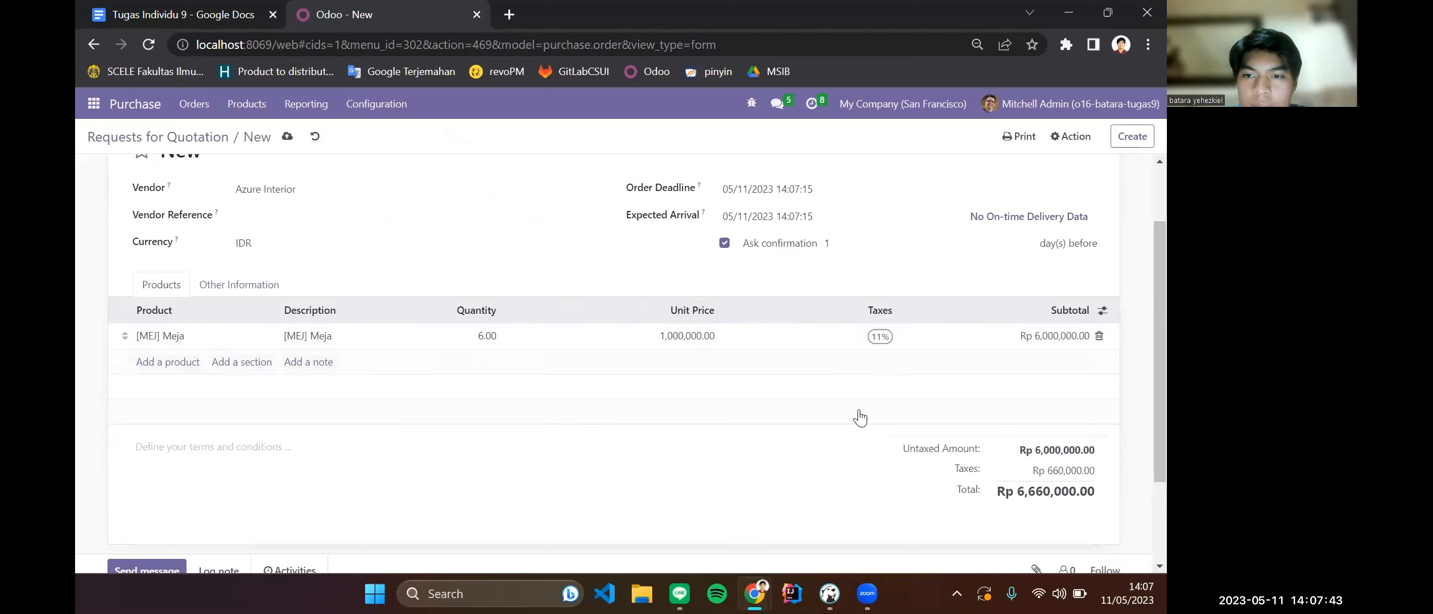
Check the article's example order for taxes and remove the 11% tax from the Meja line in Odoo.
mouse_move(755, 594)
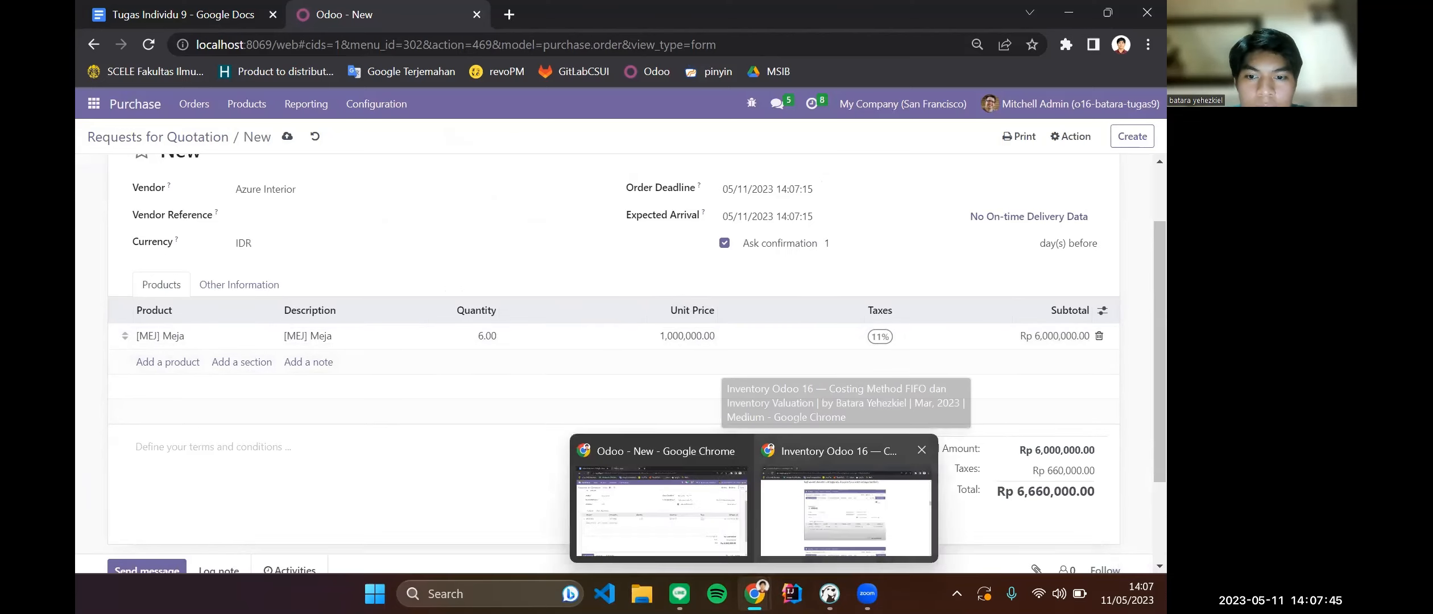
click(845, 512)
click(1067, 14)
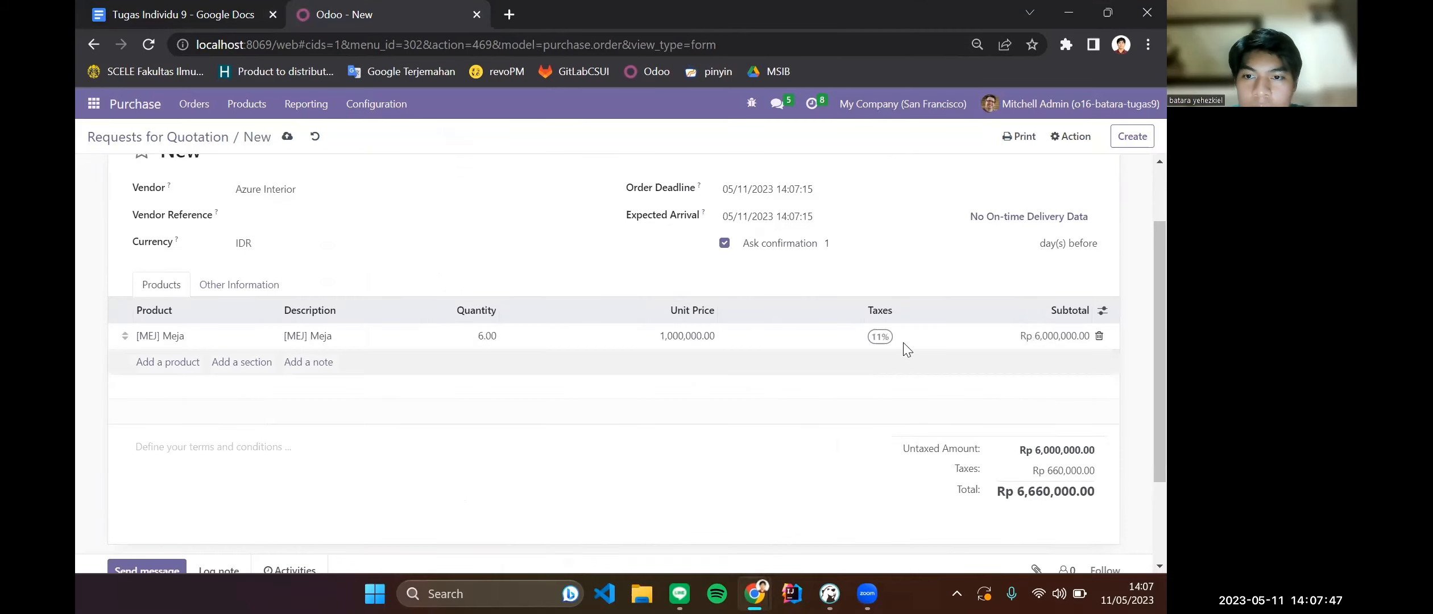
click(884, 340)
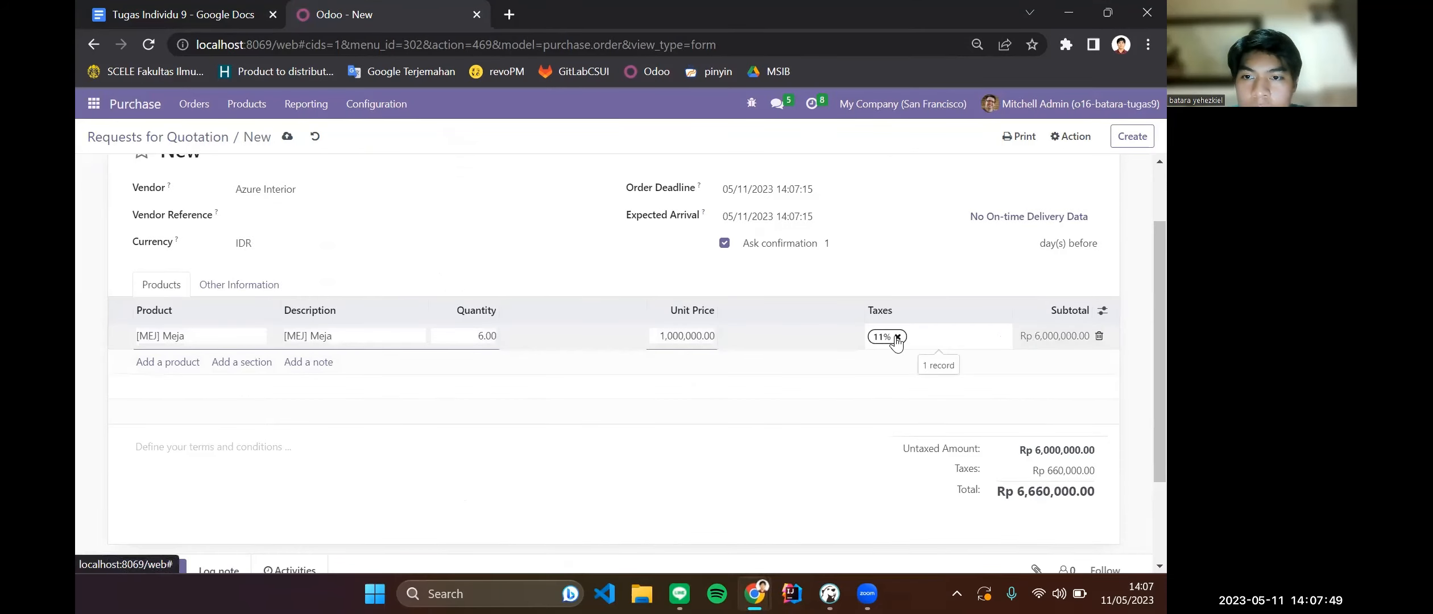
click(899, 336)
Save the request for quotation and confirm the order.
scroll(819, 429, up, 1)
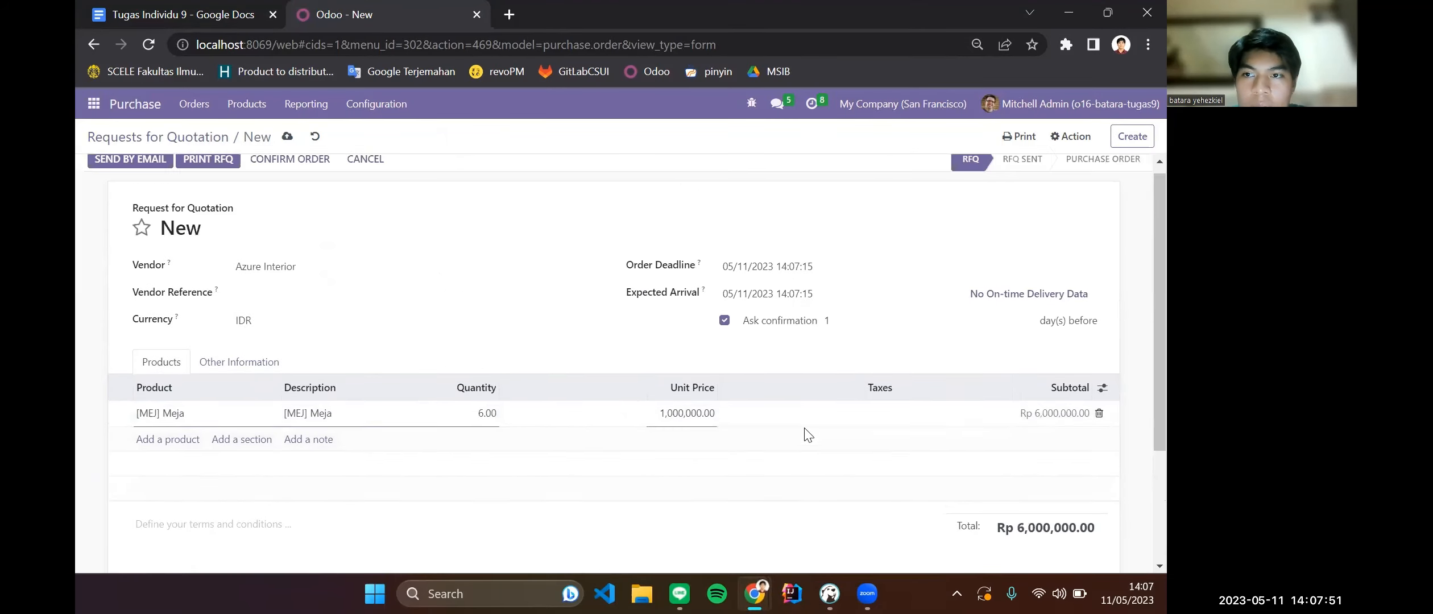
scroll(529, 424, down, 1)
scroll(435, 410, up, 1)
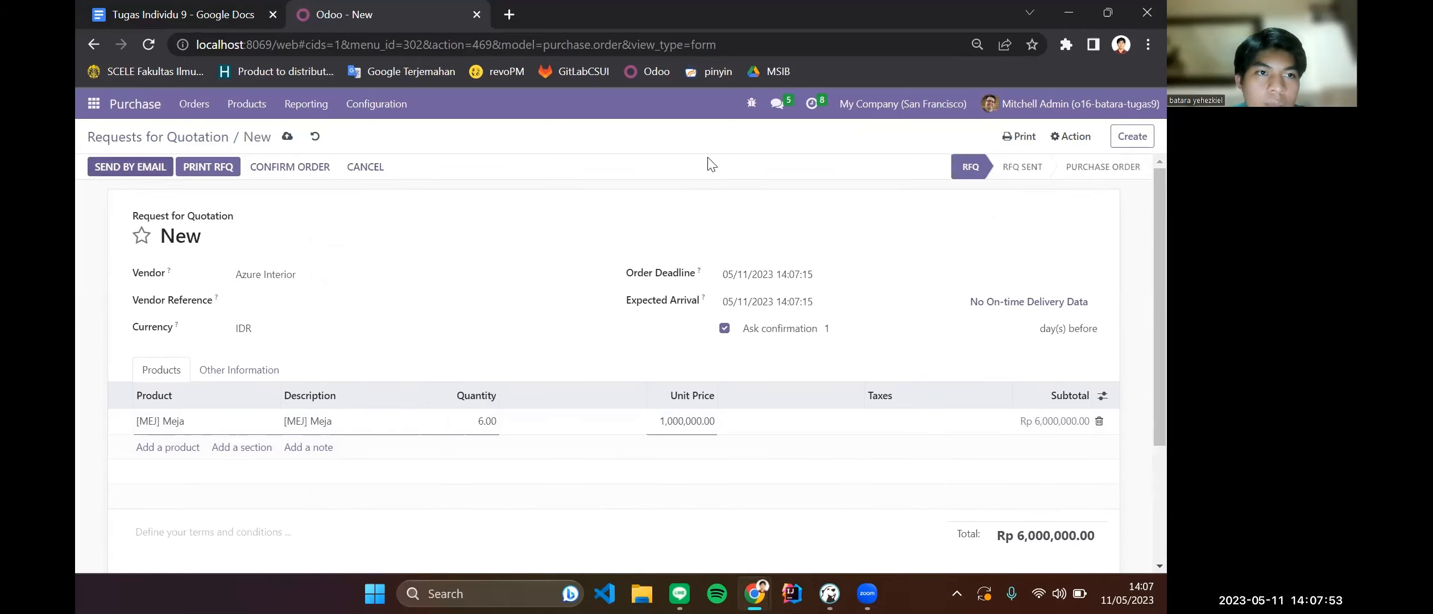
click(287, 137)
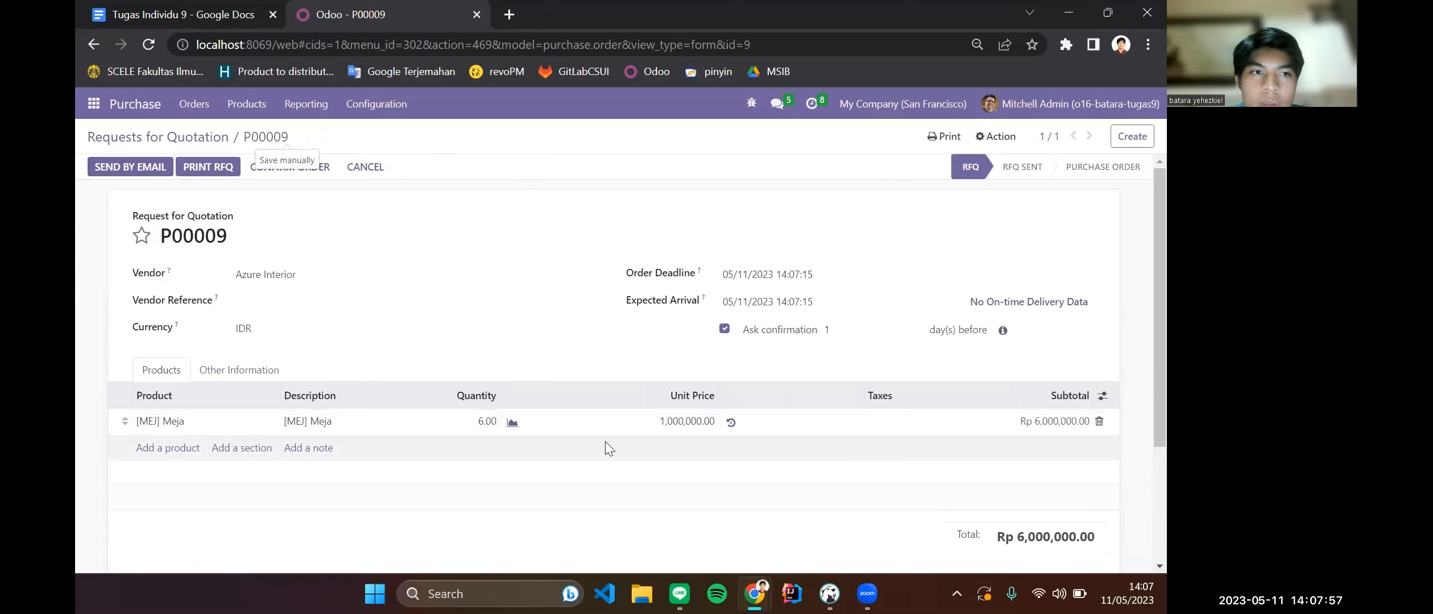
click(287, 178)
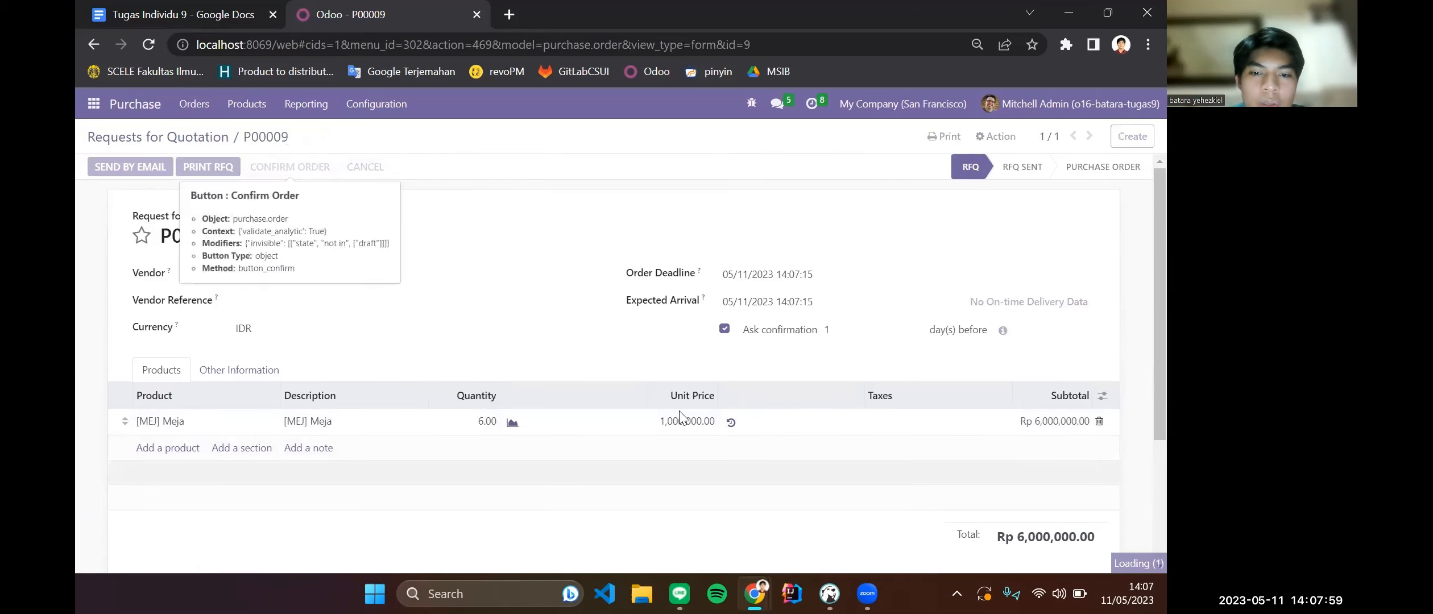
Consult the article's receiving instructions, open the receipt for order P00009 and set the Meja line's done quantity to 6.
click(754, 593)
click(671, 506)
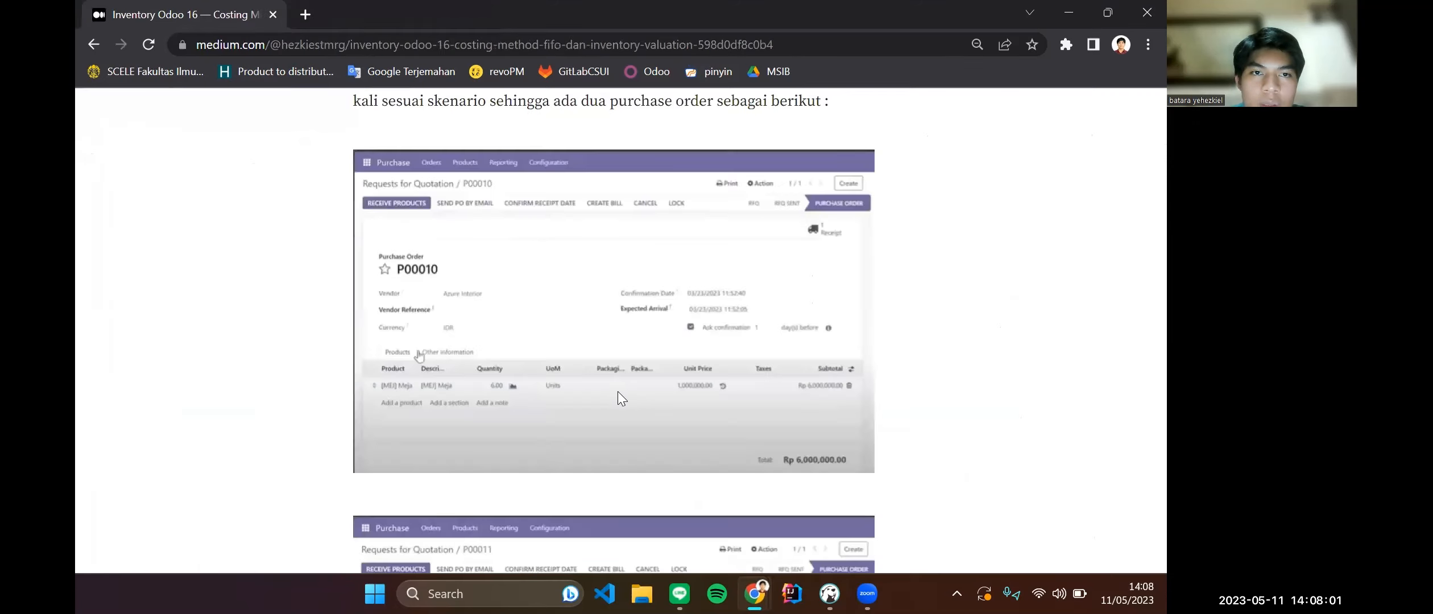
scroll(618, 391, up, 3)
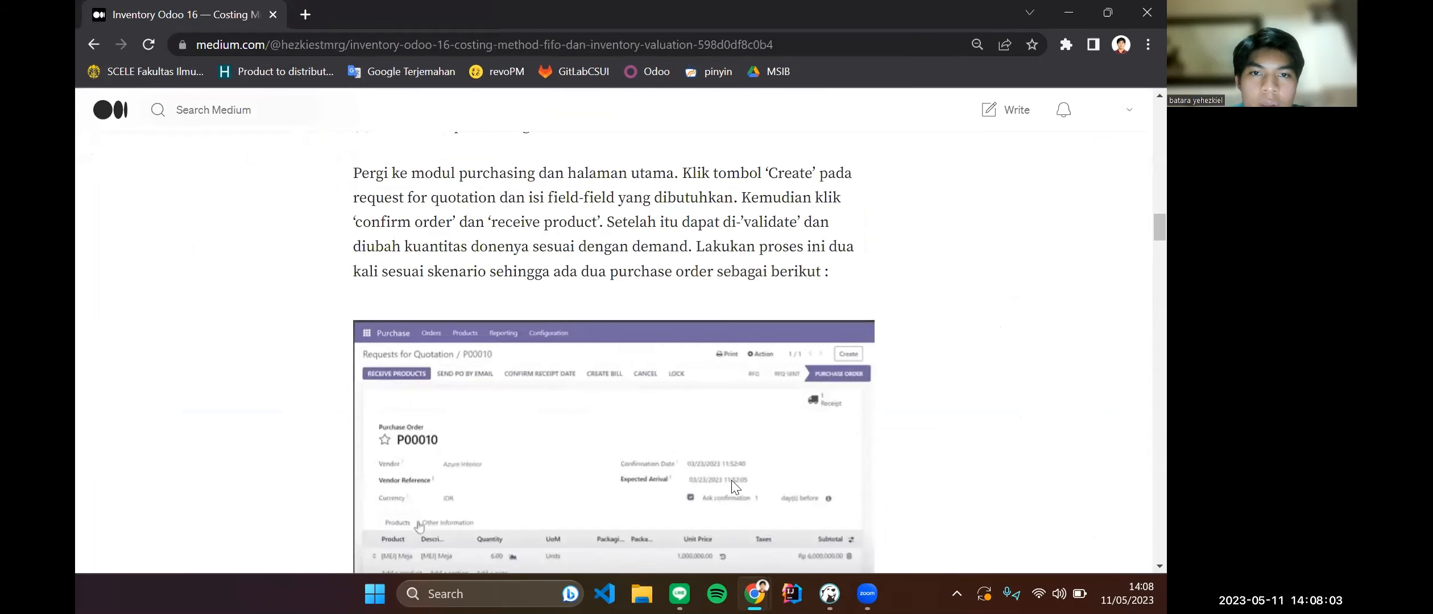
click(755, 594)
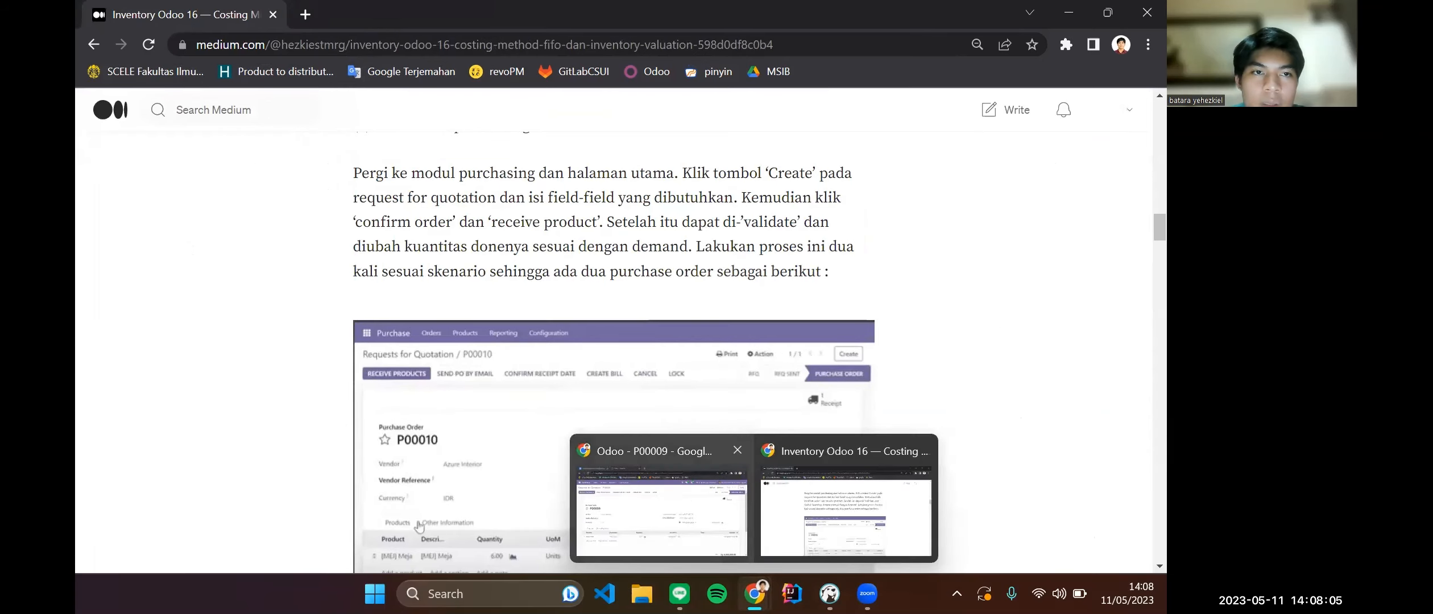
click(660, 500)
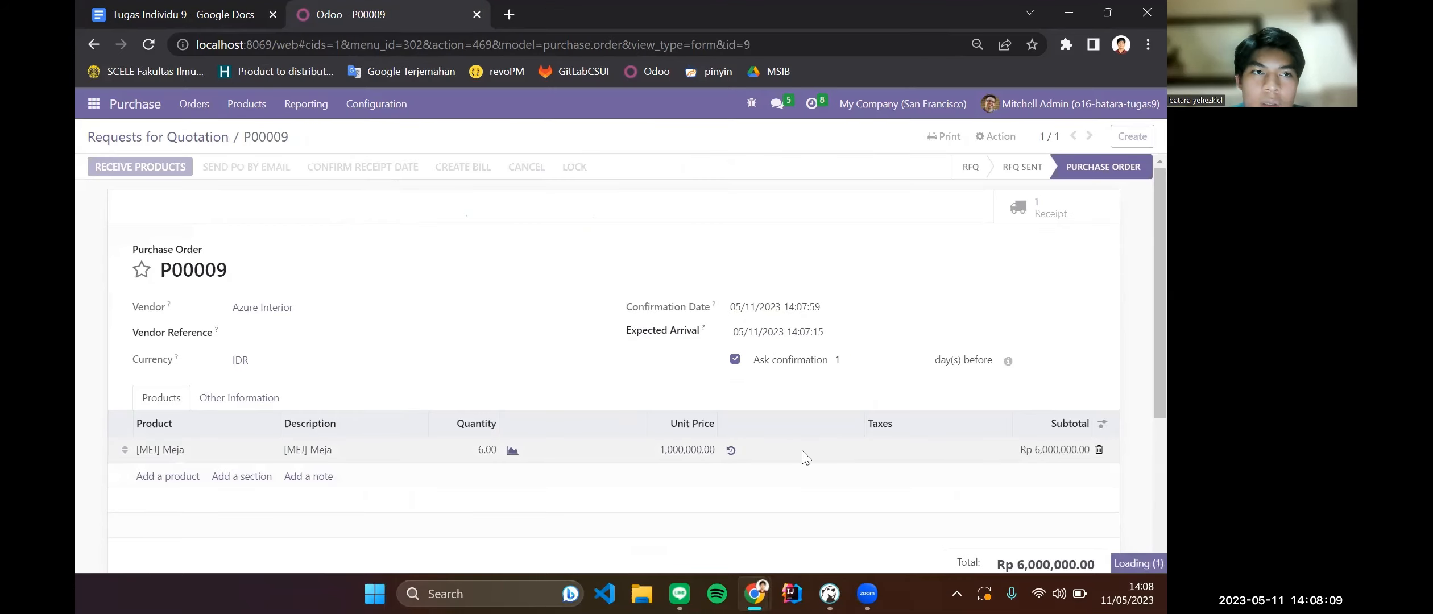
scroll(764, 445, down, 1)
click(1080, 348)
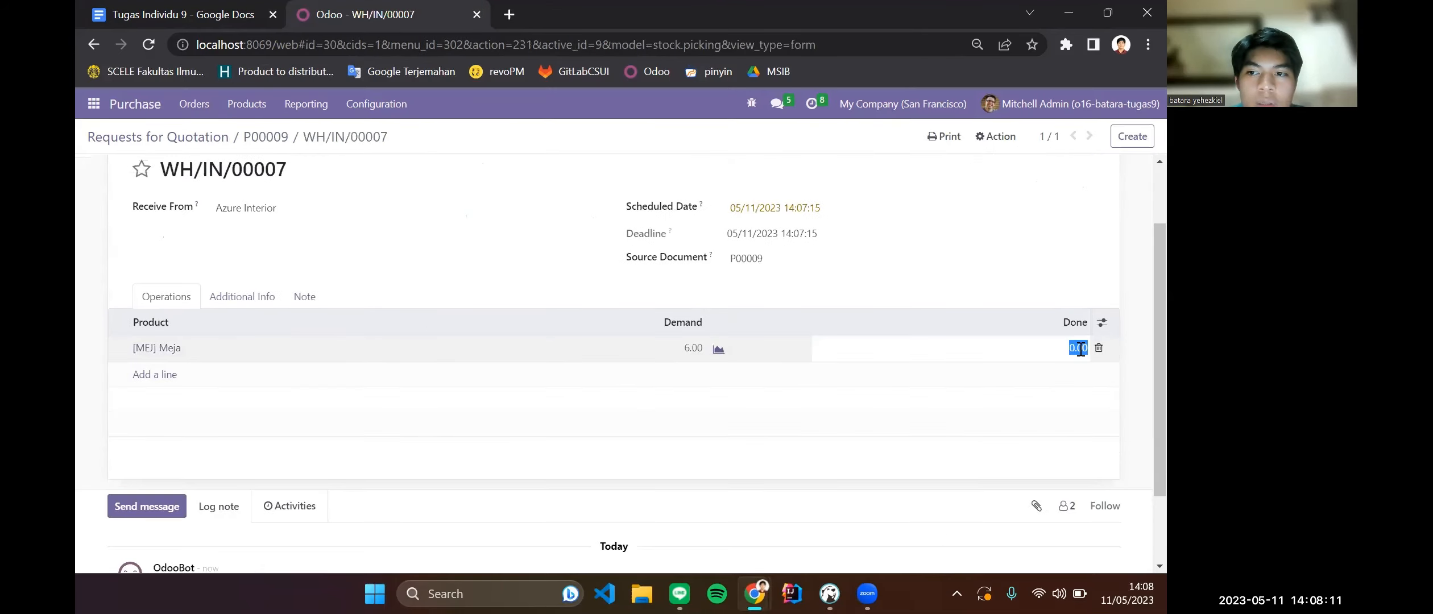
text(6)
click(80, 208)
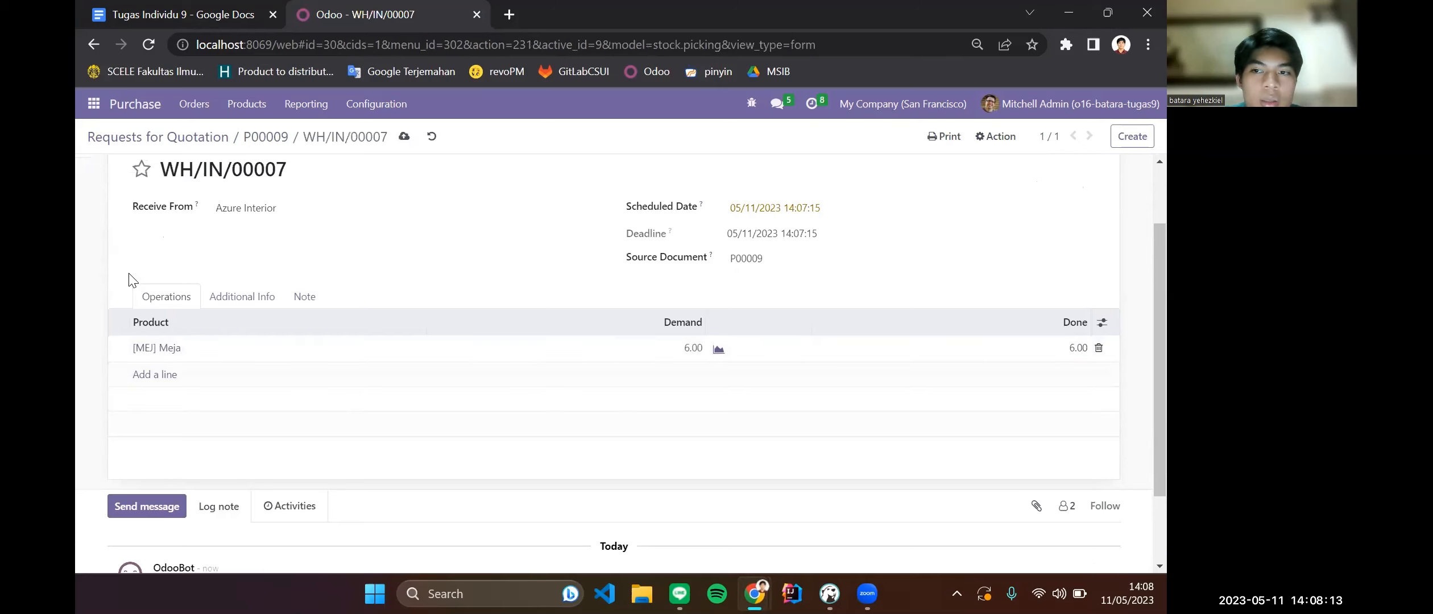
scroll(165, 291, up, 1)
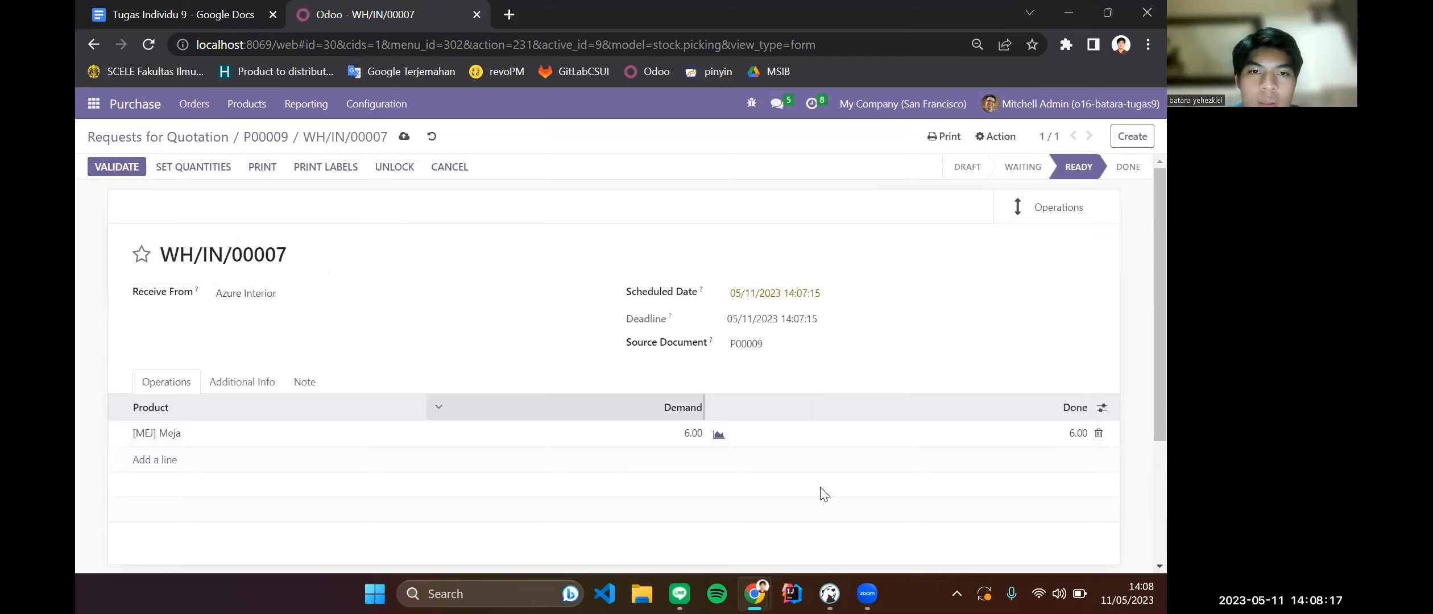
Validate the Meja receipt for order P00009 after checking the article's instructions.
key(alt+Tab)
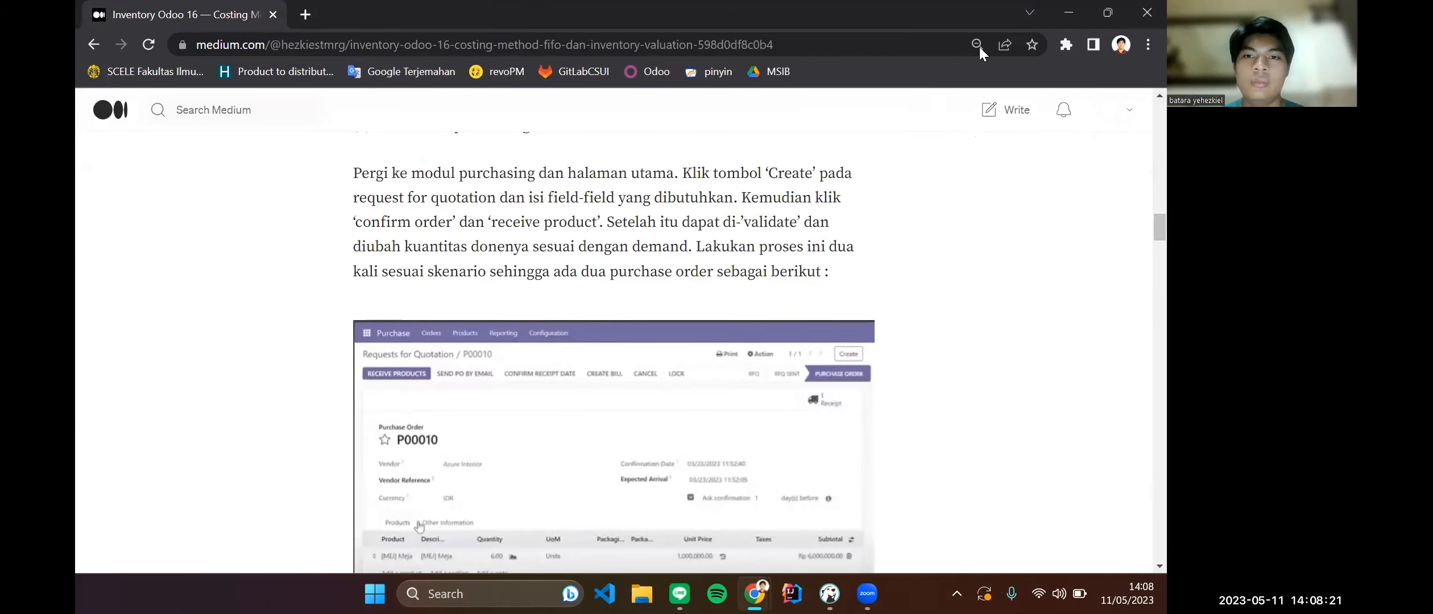
mouse_move(754, 593)
click(796, 506)
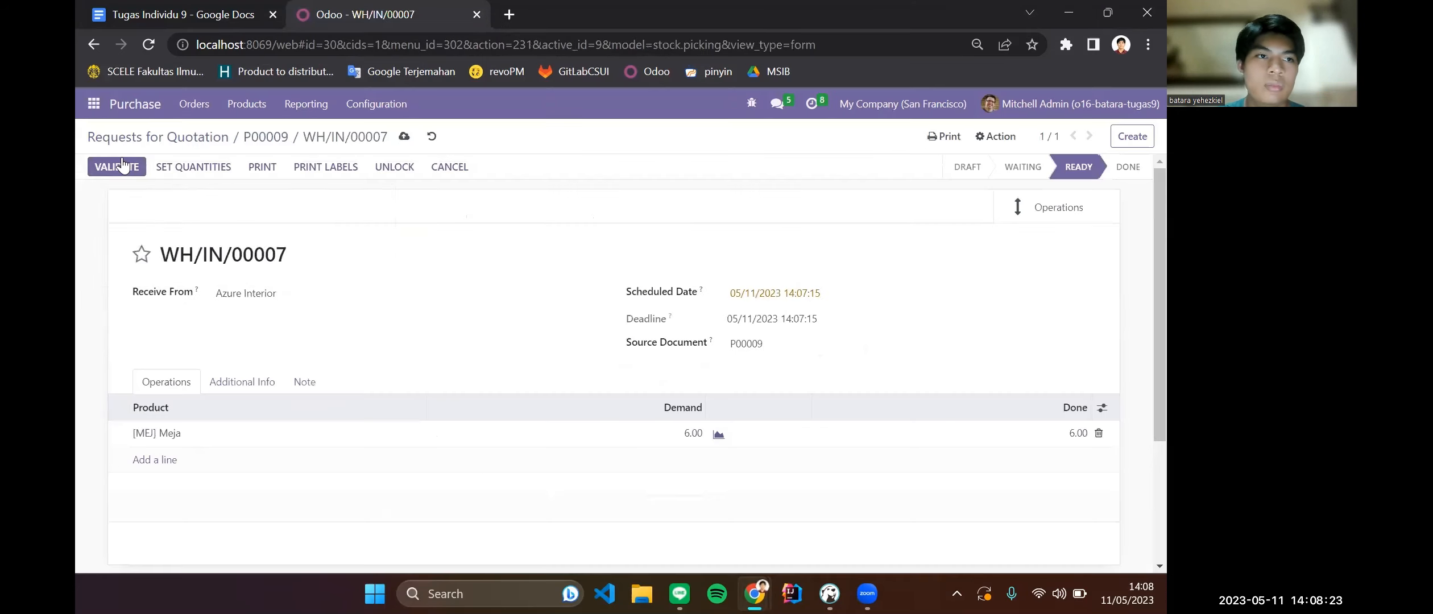
click(121, 165)
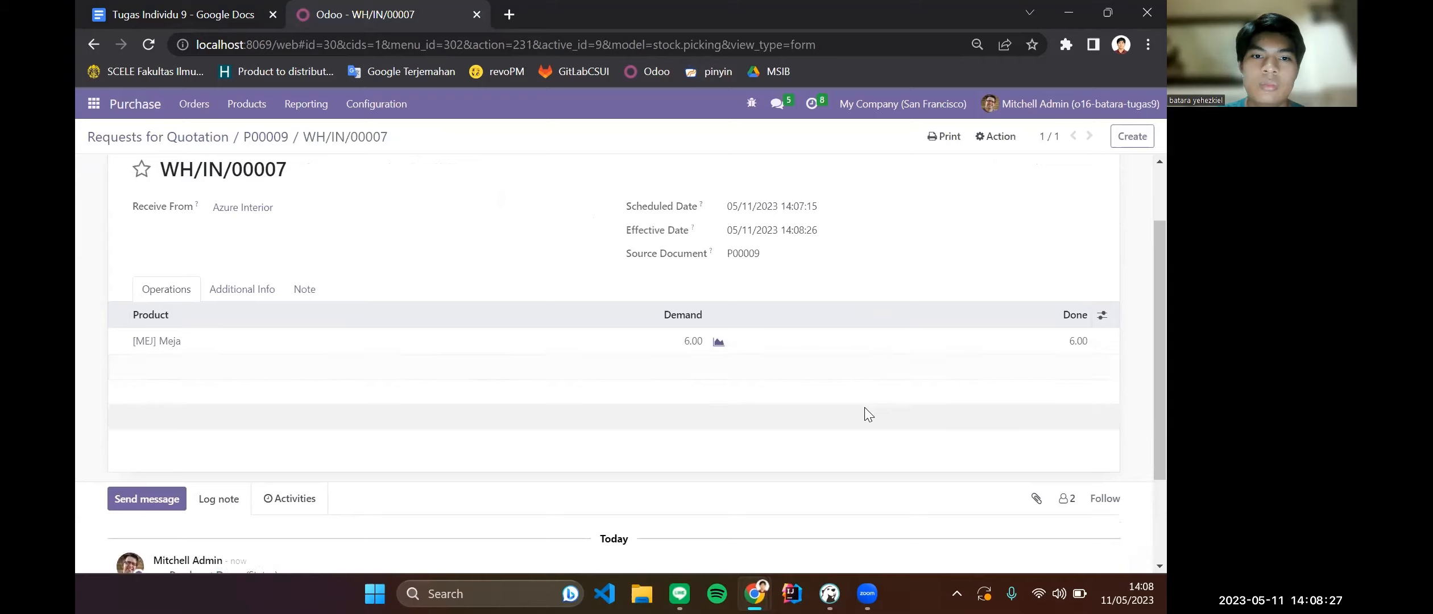
scroll(864, 408, up, 2)
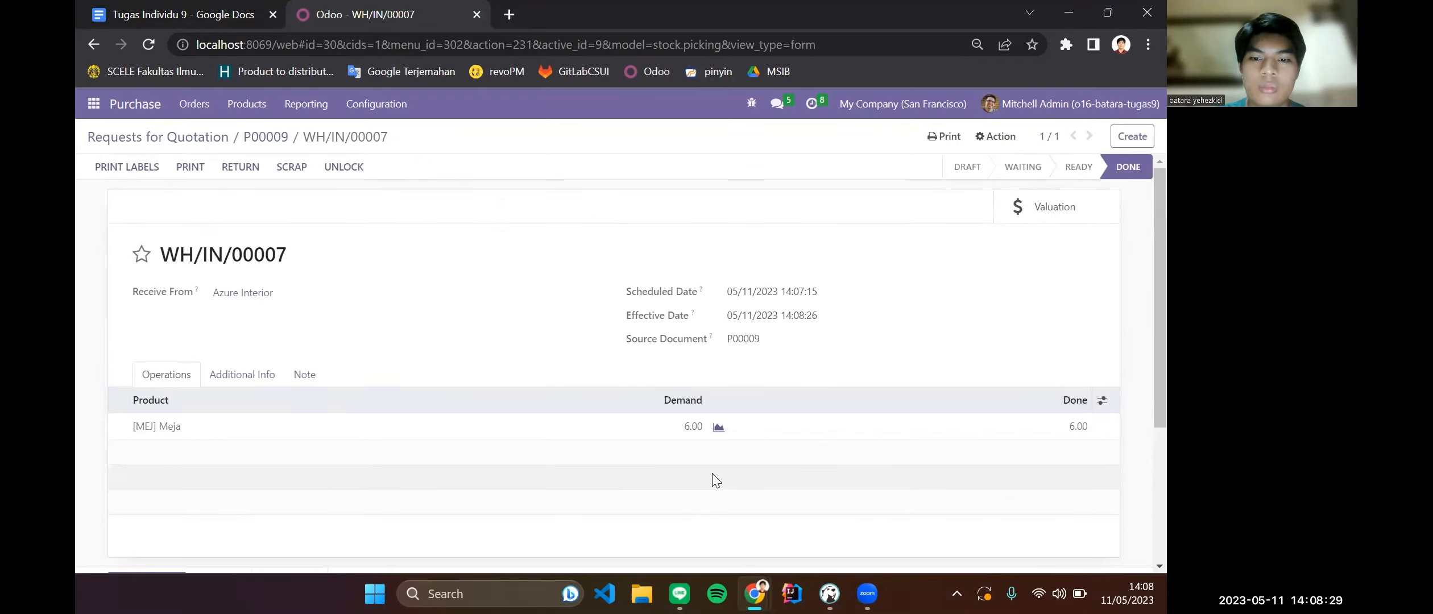
Examine the article's two example purchase orders, comparing their quantities and unit prices, and return to Odoo.
key(alt+Tab)
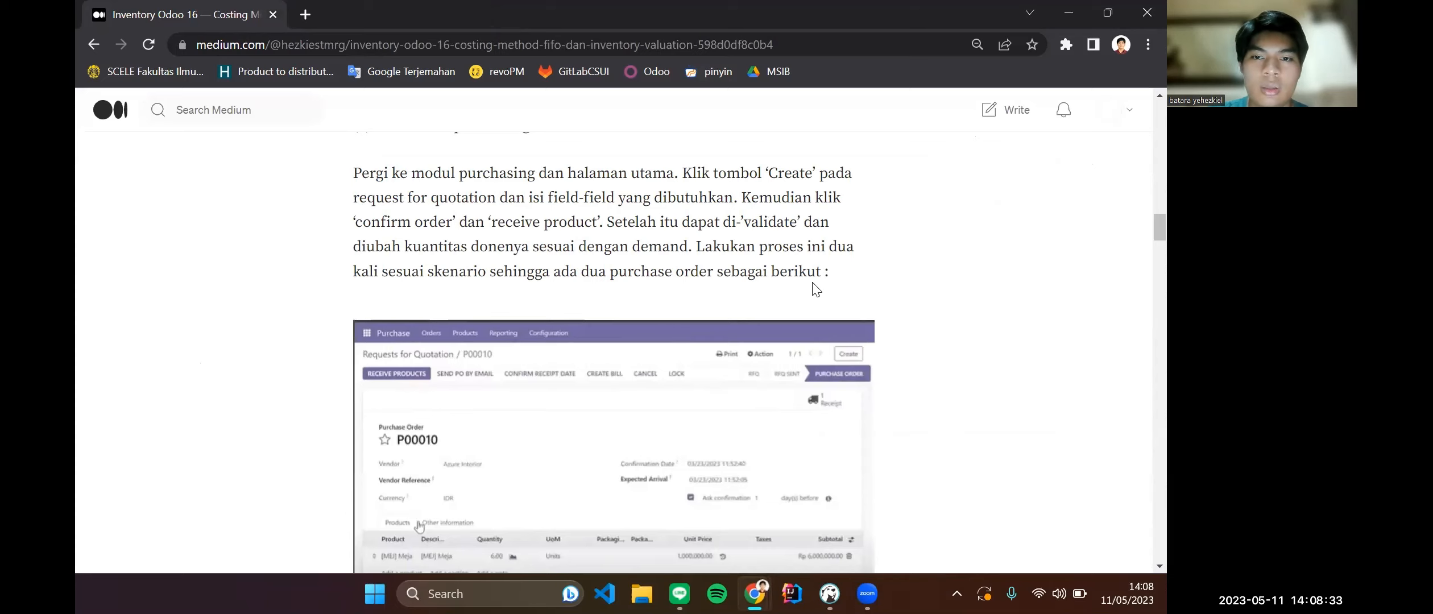
scroll(814, 289, down, 4)
scroll(812, 283, down, 5)
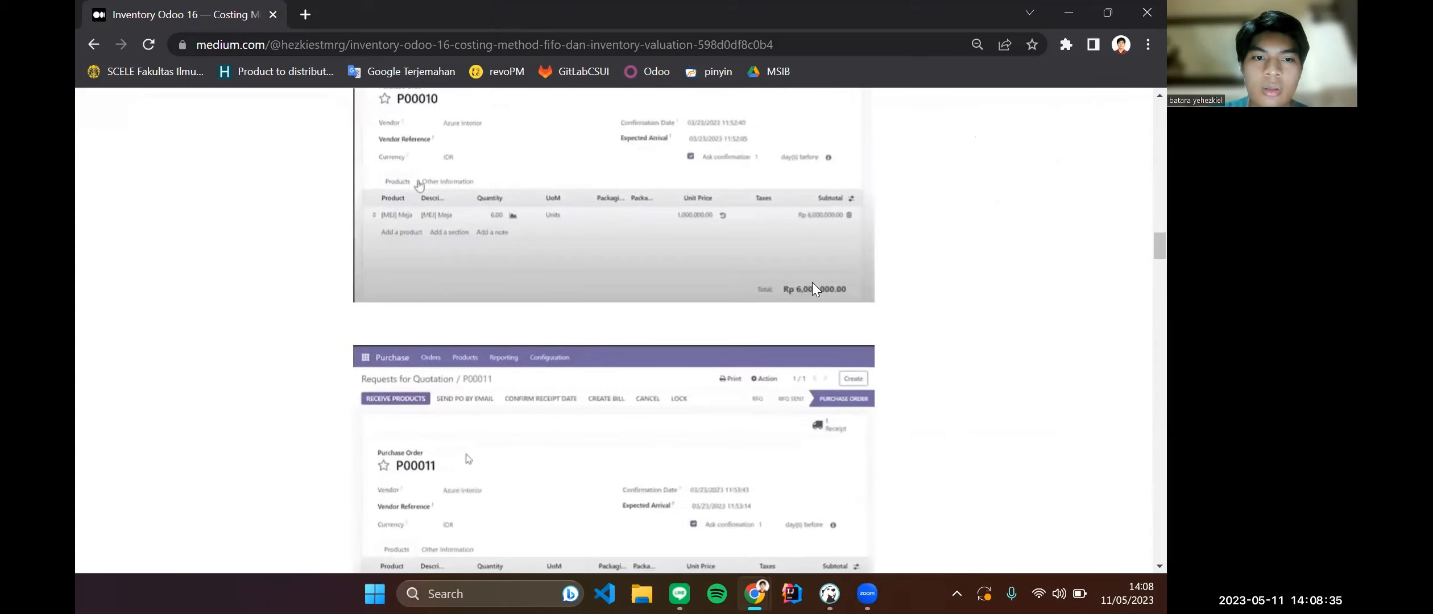
scroll(816, 290, down, 1)
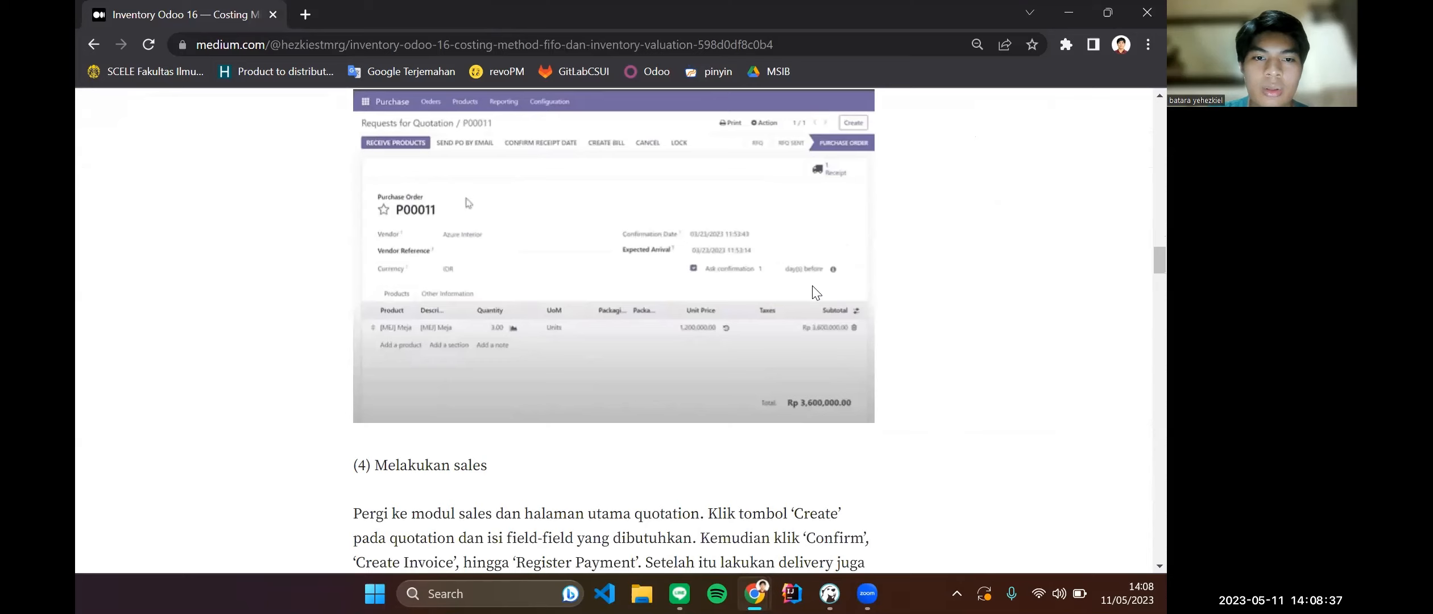
scroll(840, 378, up, 8)
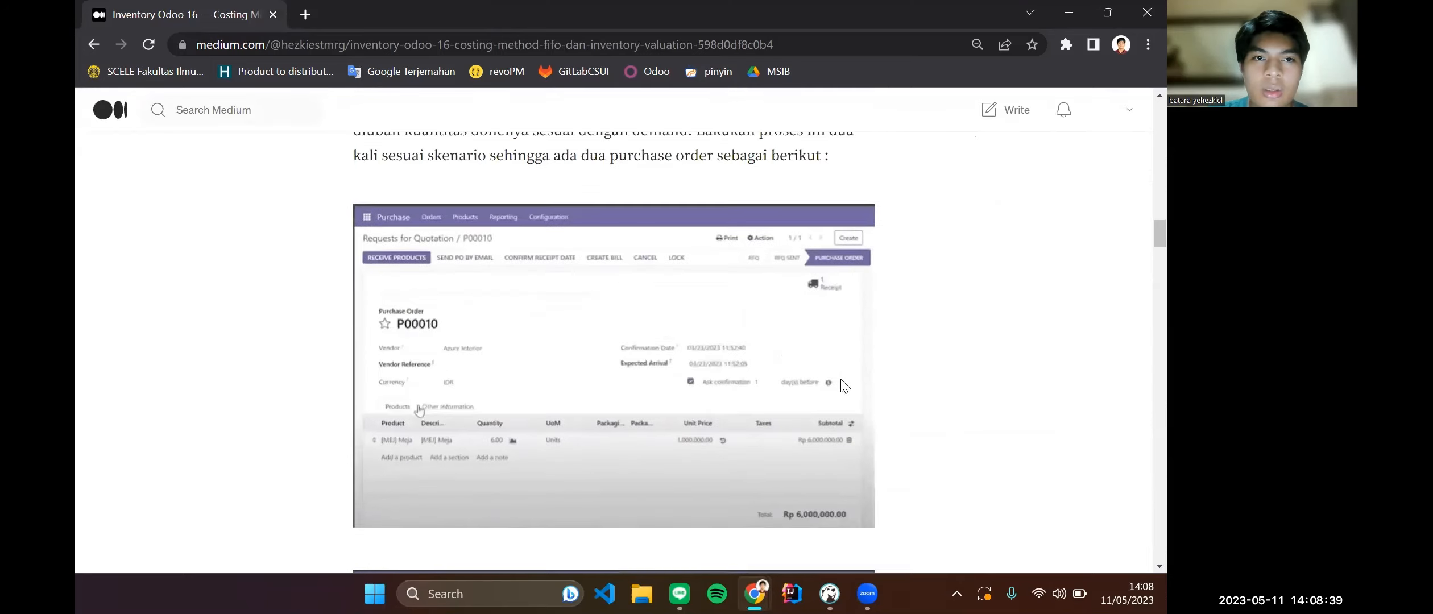
scroll(840, 379, down, 1)
scroll(841, 378, down, 4)
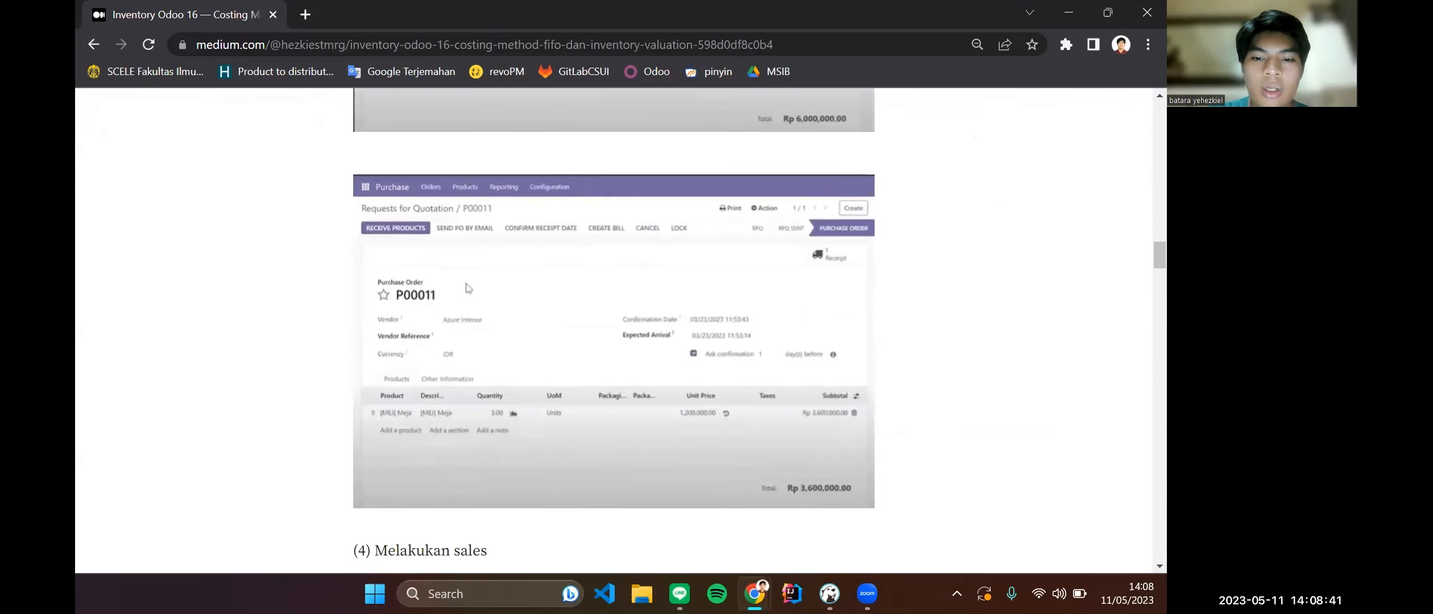
mouse_move(756, 591)
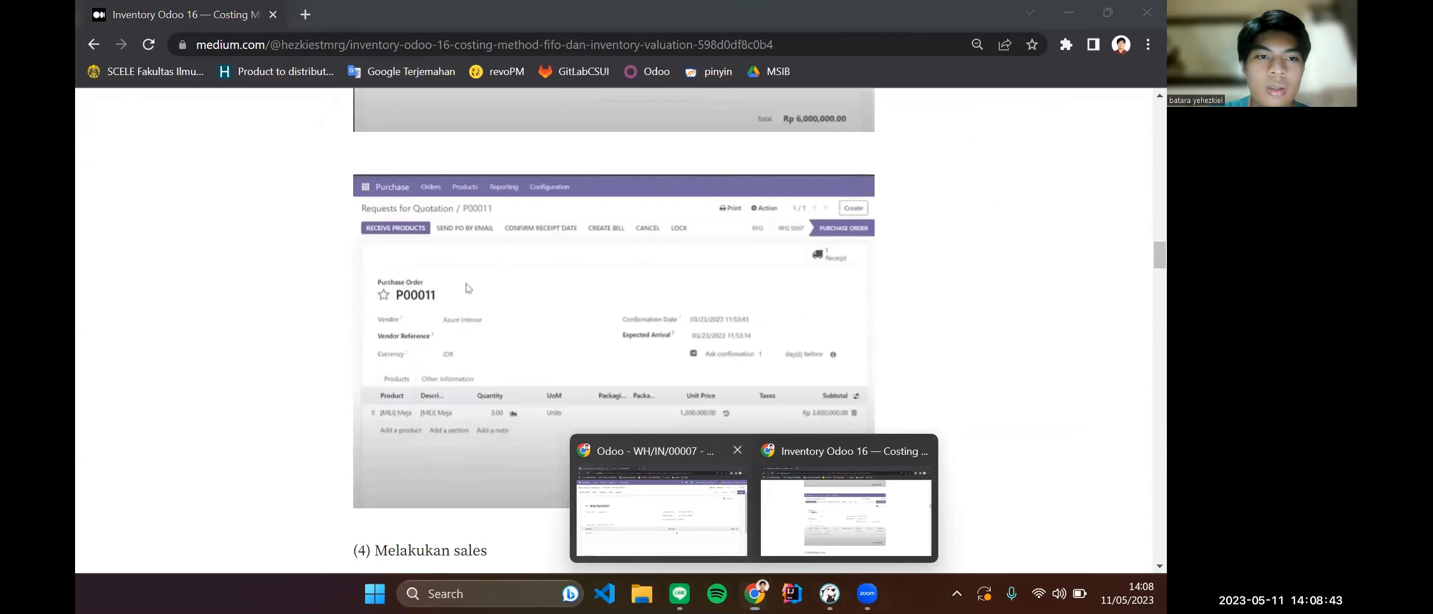
click(654, 452)
Create a new request for quotation with Azure Interior as the vendor.
scroll(774, 409, down, 3)
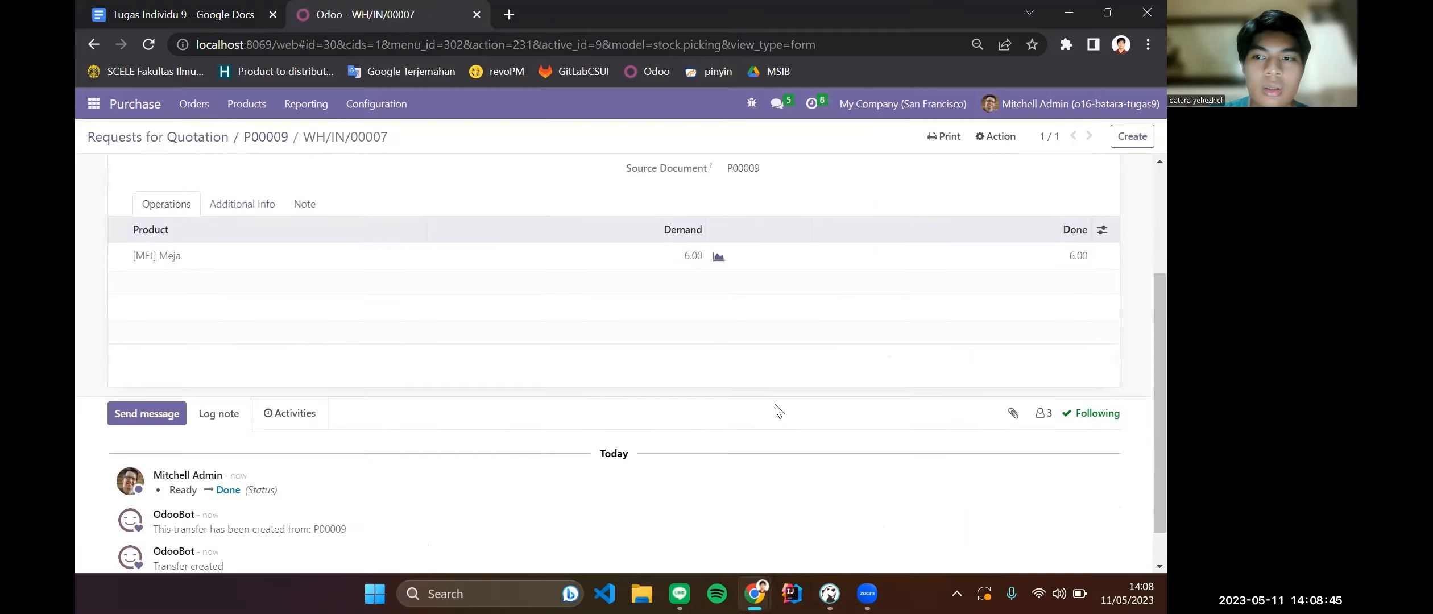
scroll(776, 415, up, 3)
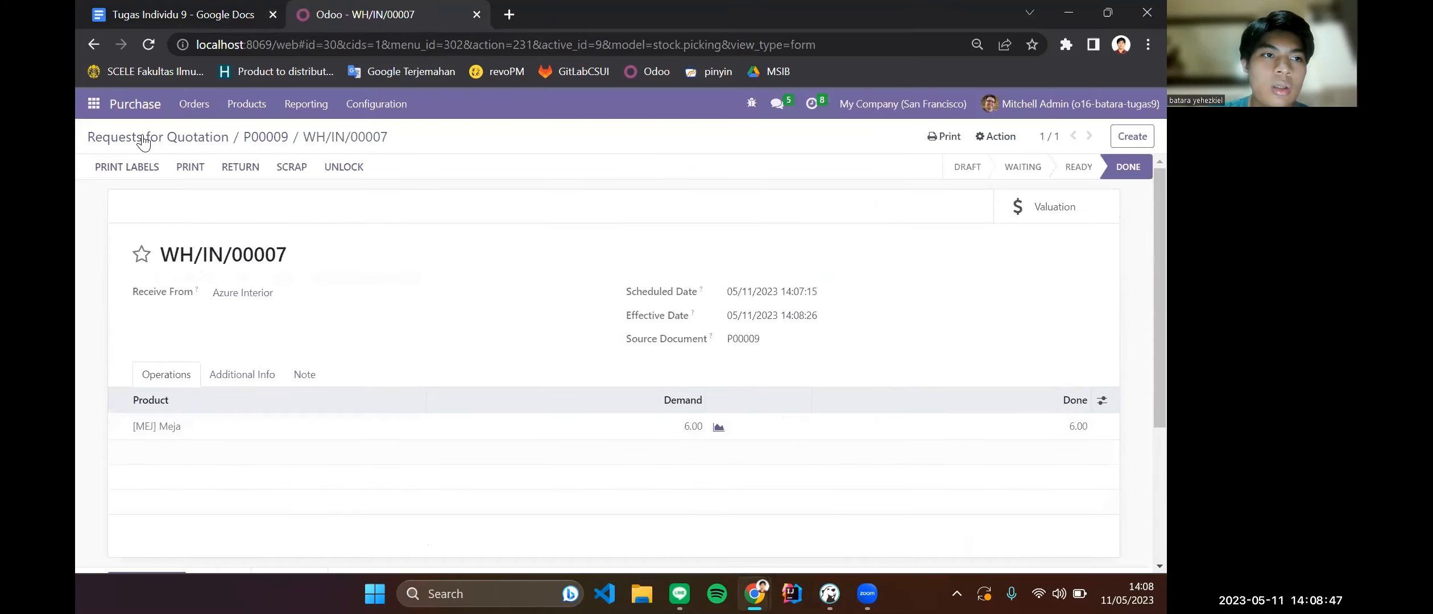
click(181, 137)
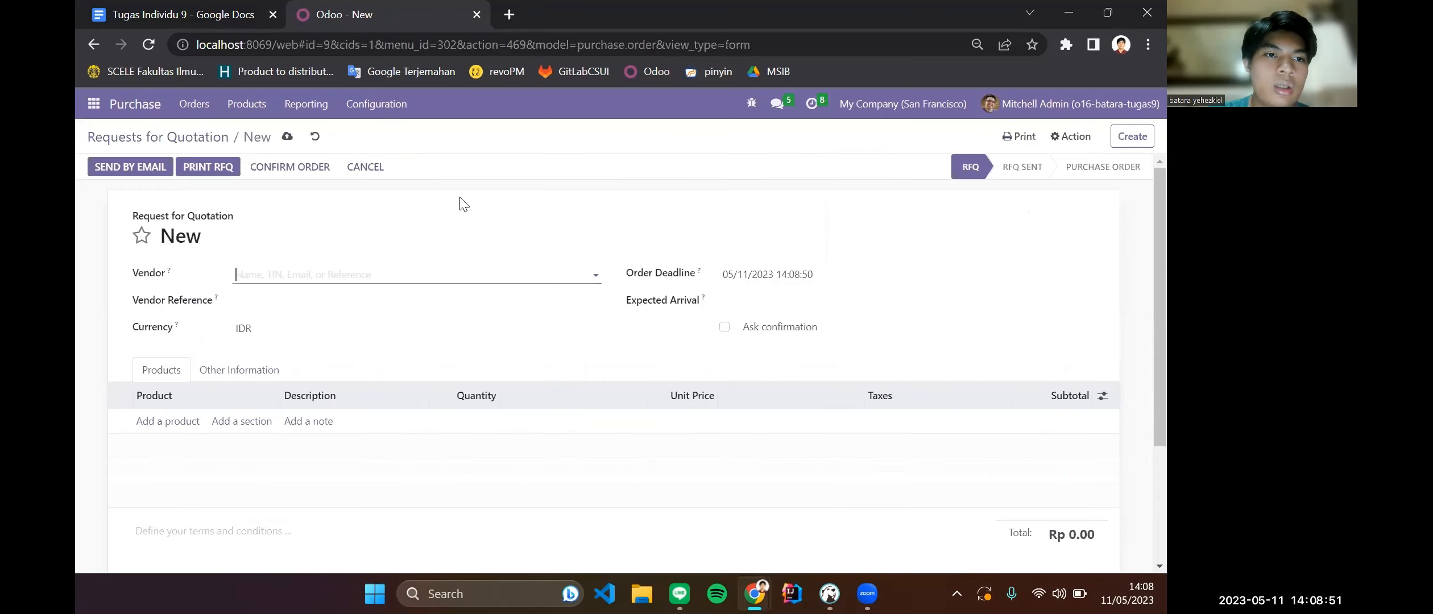
click(272, 274)
click(298, 295)
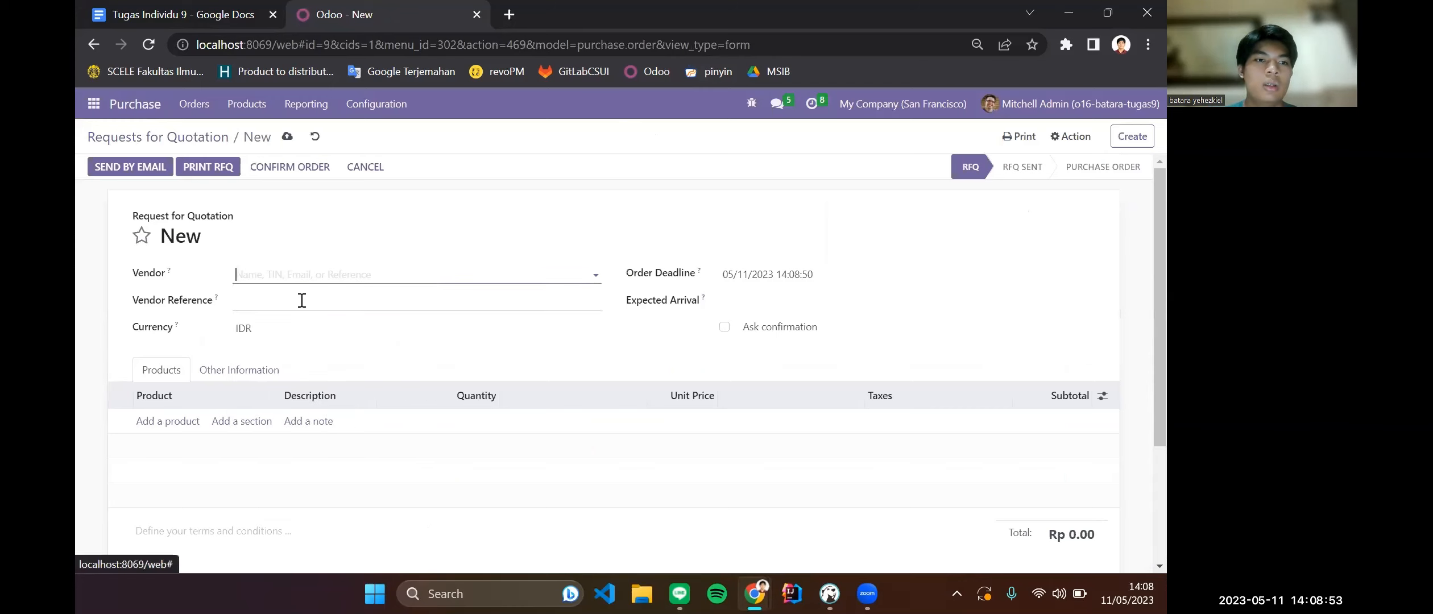
Add a [MEJ] Meja product line with quantity 3, consulting the article's second example order.
click(177, 423)
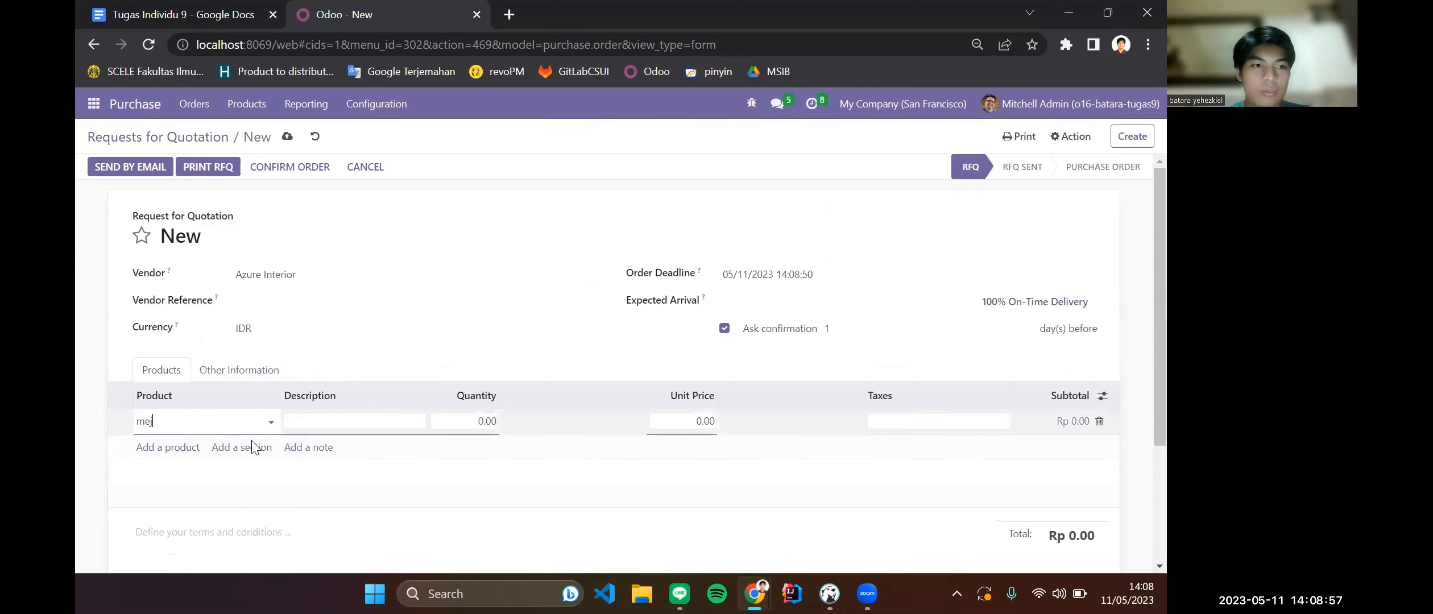
text(mej)
click(490, 419)
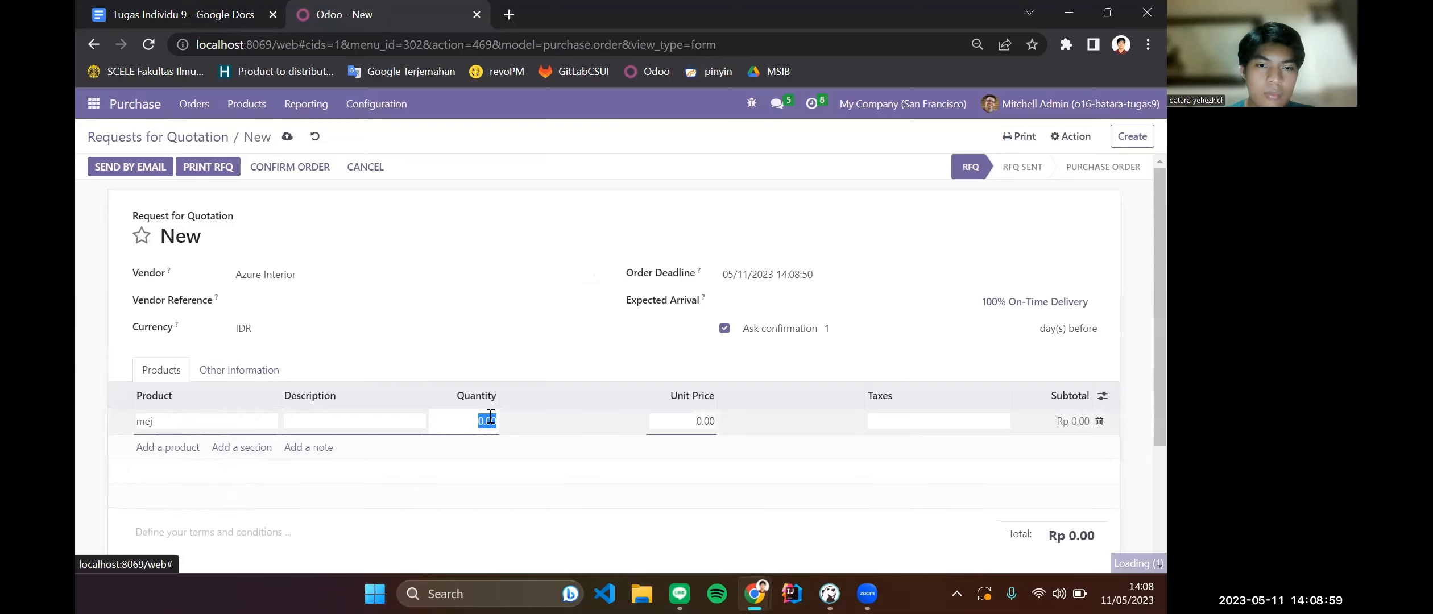
mouse_move(754, 593)
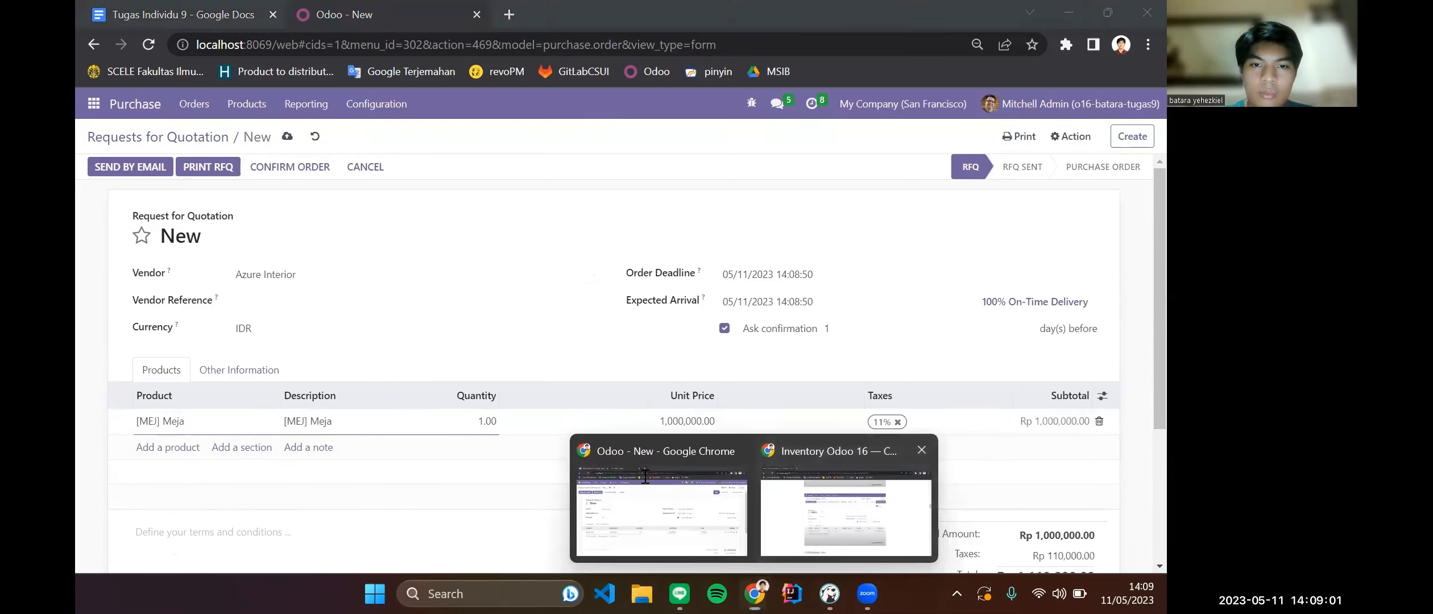
click(807, 500)
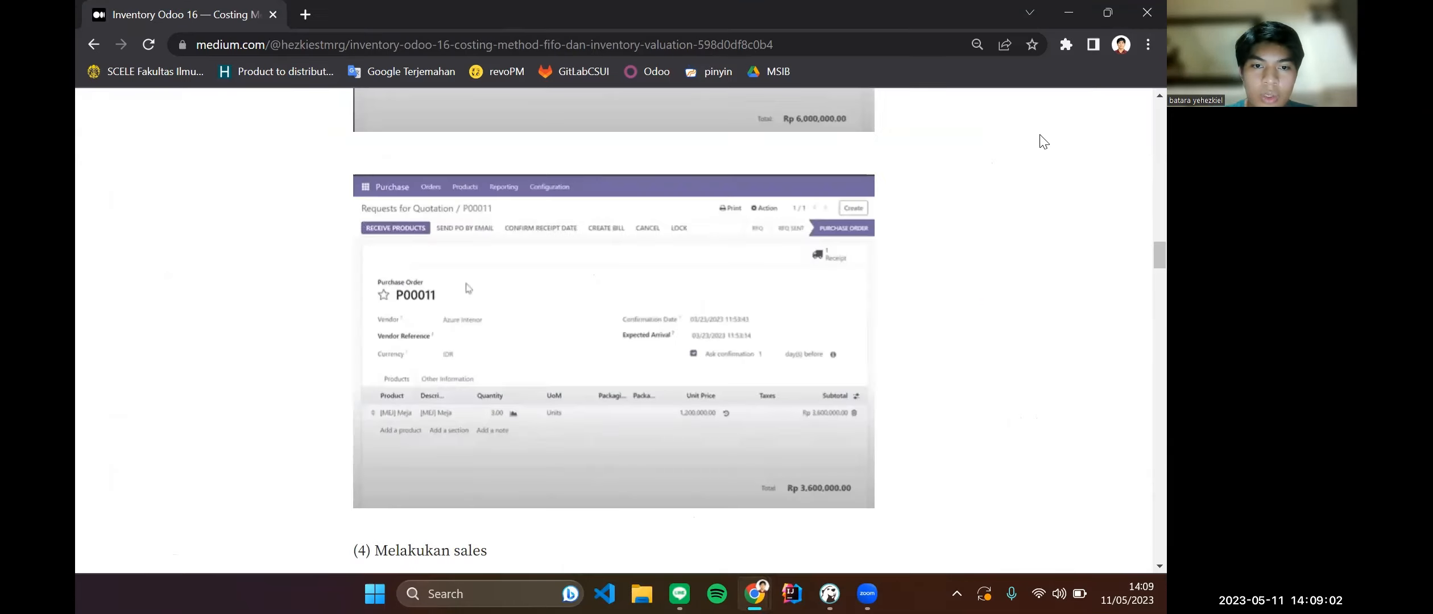
click(1068, 12)
key(ctrl+a)
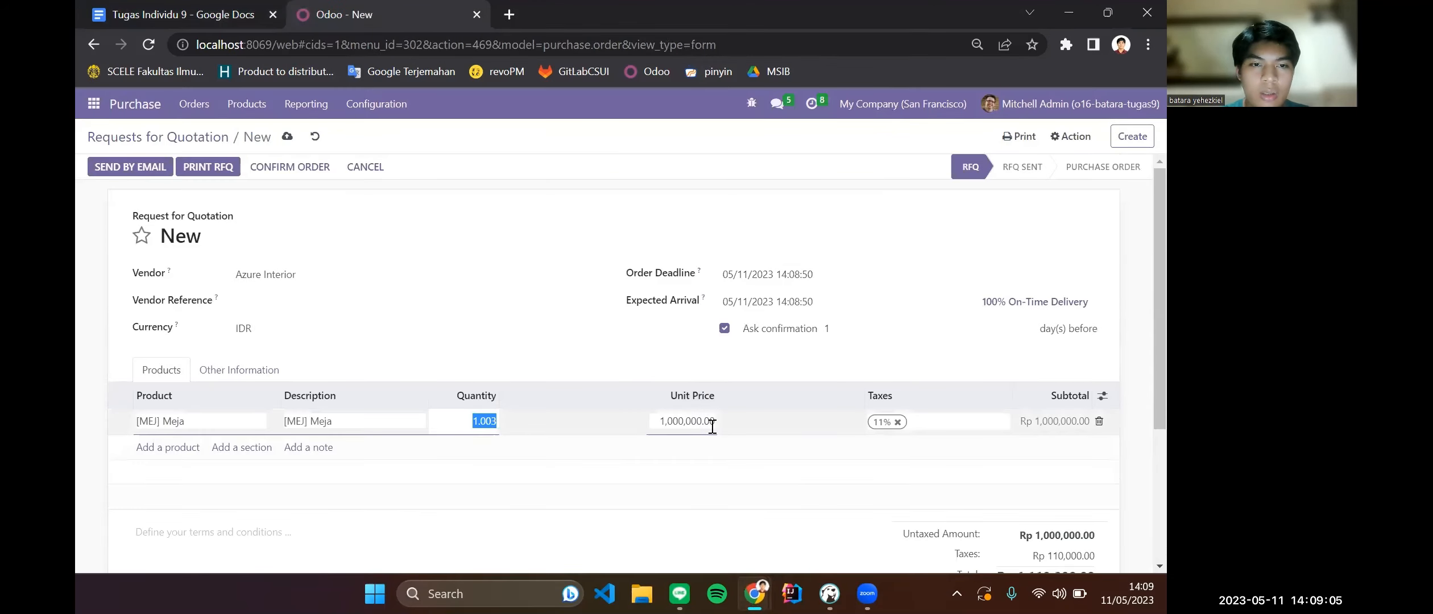
text(3)
key(Tab)
Set the Meja line's unit price to 1,200,000 and remove its 11% tax.
click(676, 424)
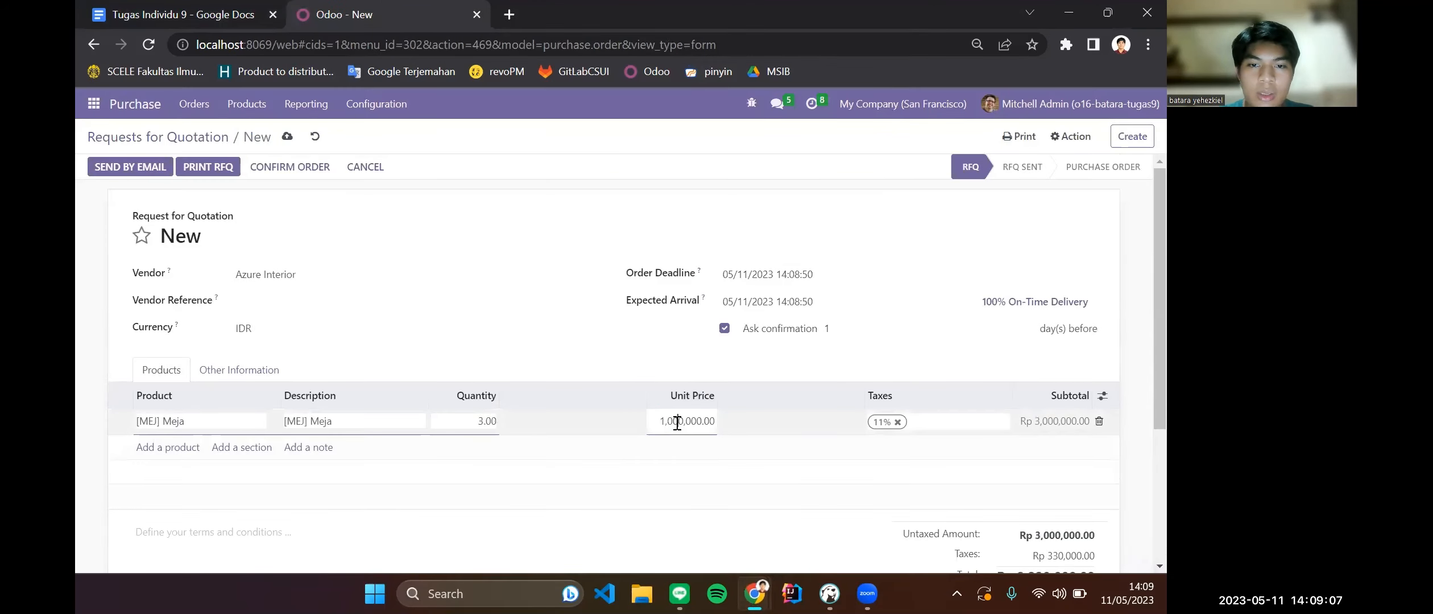
key(ctrl+a)
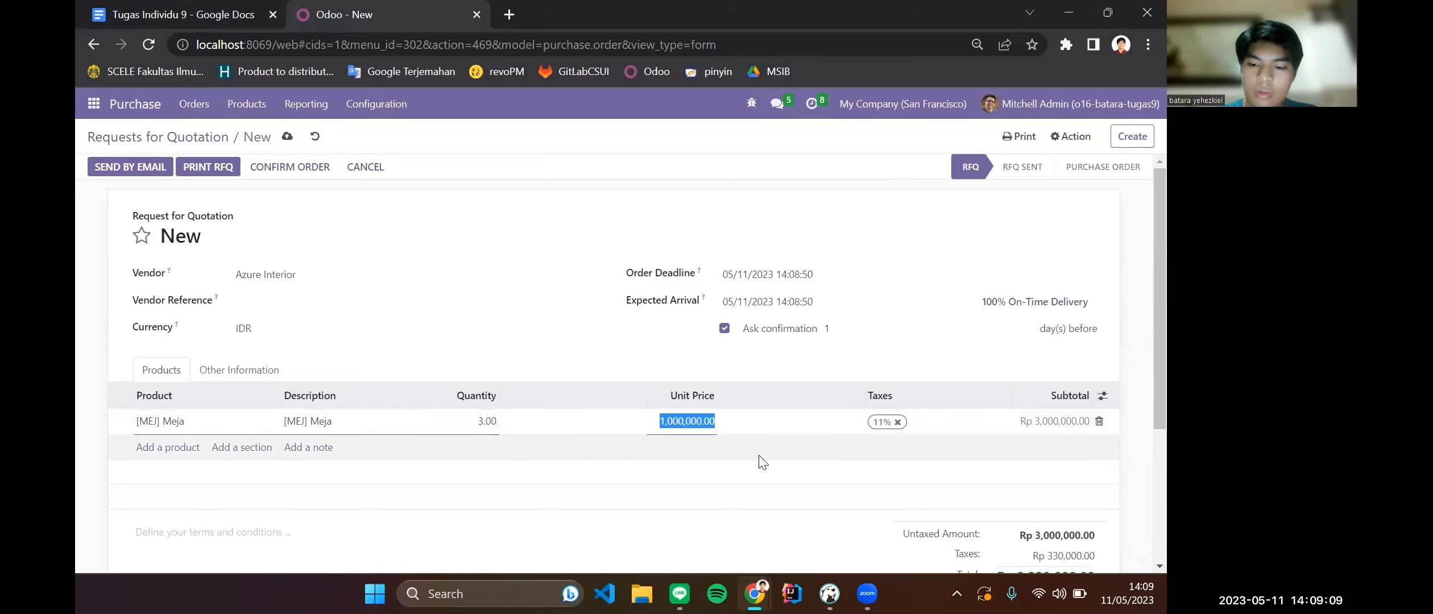
key(Home)
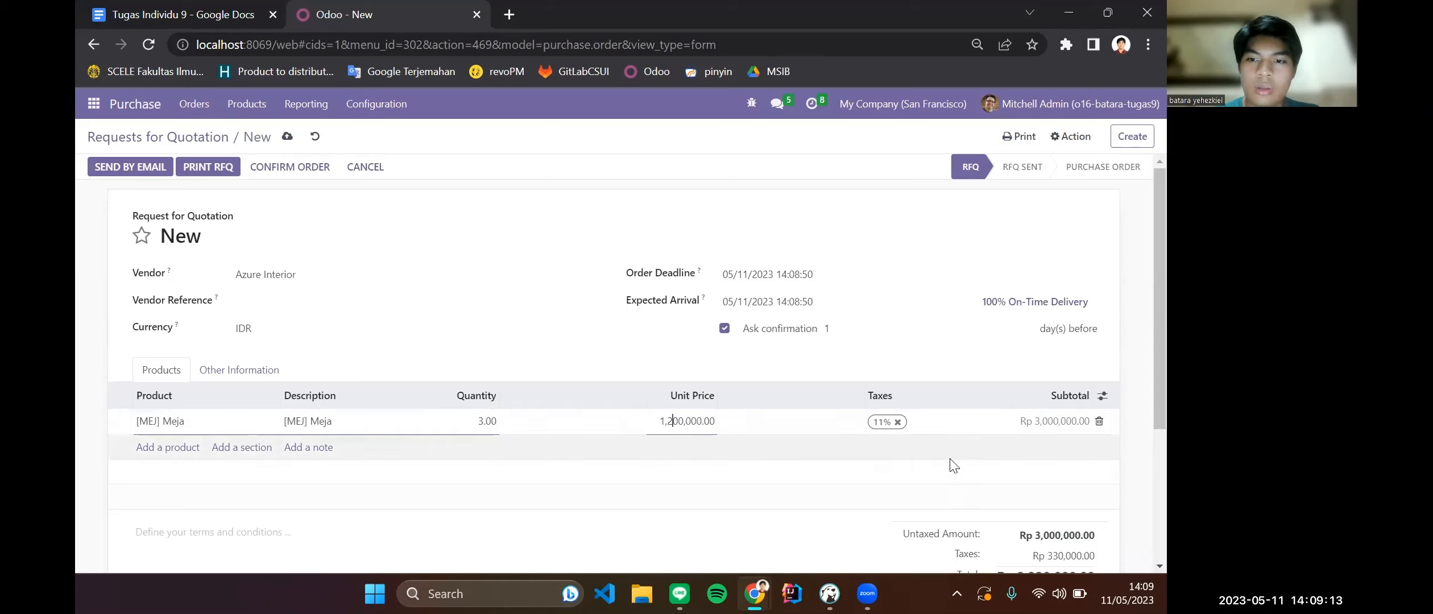
click(897, 423)
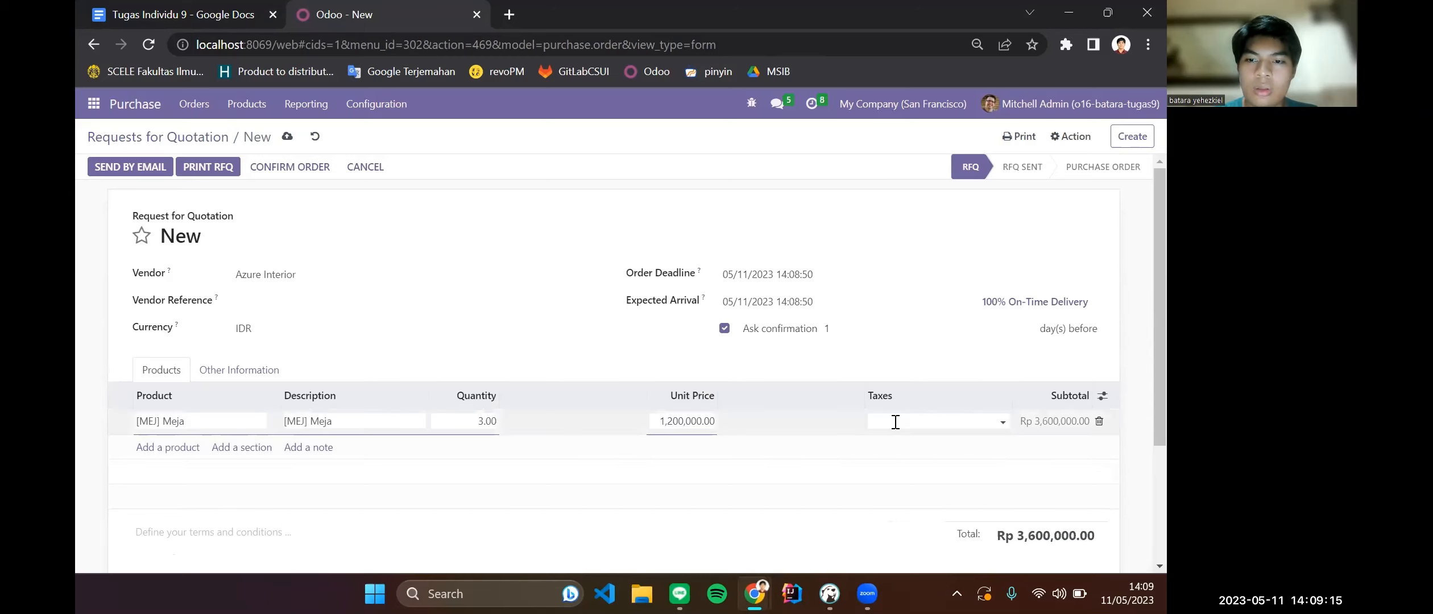
Save the second Meja request for quotation and confirm it as a purchase order.
click(290, 140)
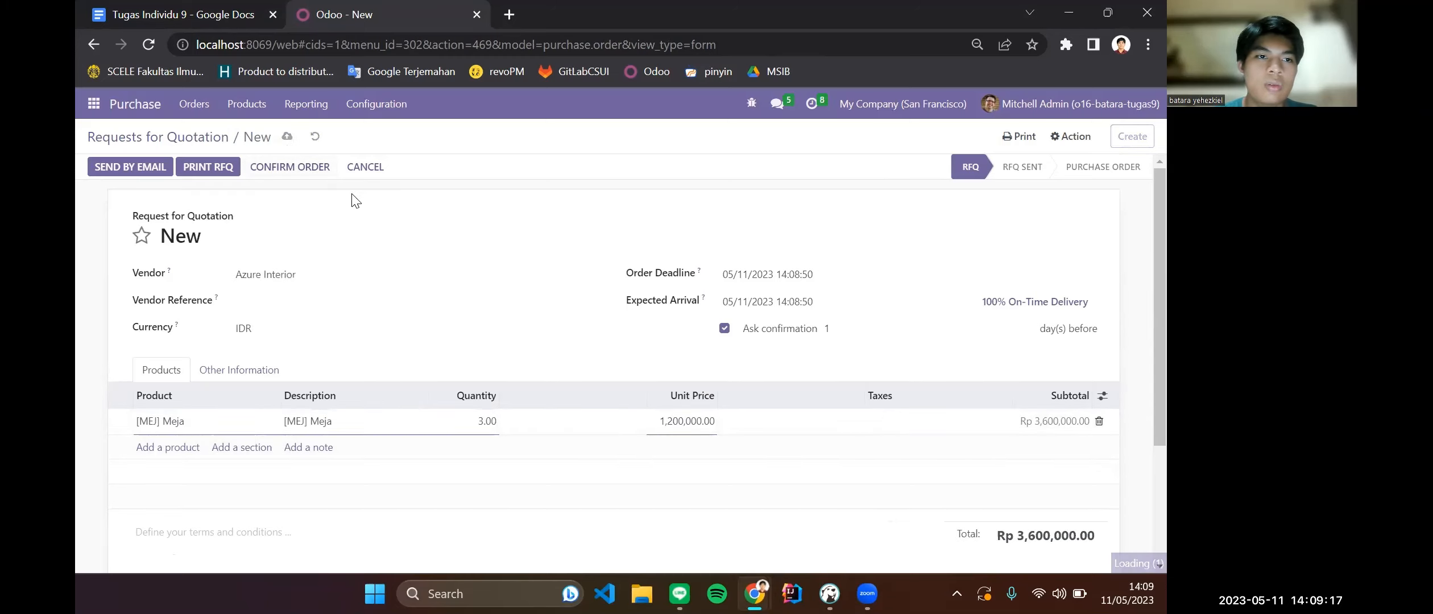
click(303, 167)
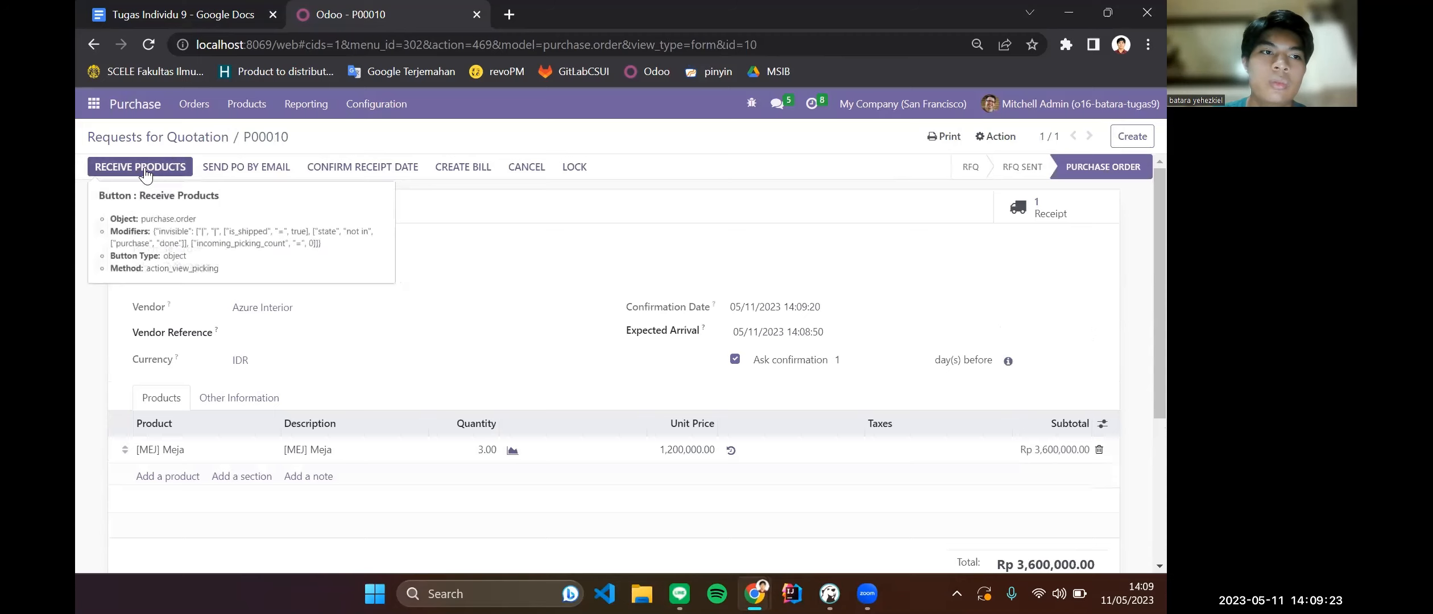
Receive the second Meja purchase order with a done quantity of 3 and validate the receipt.
click(153, 170)
scroll(900, 398, down, 3)
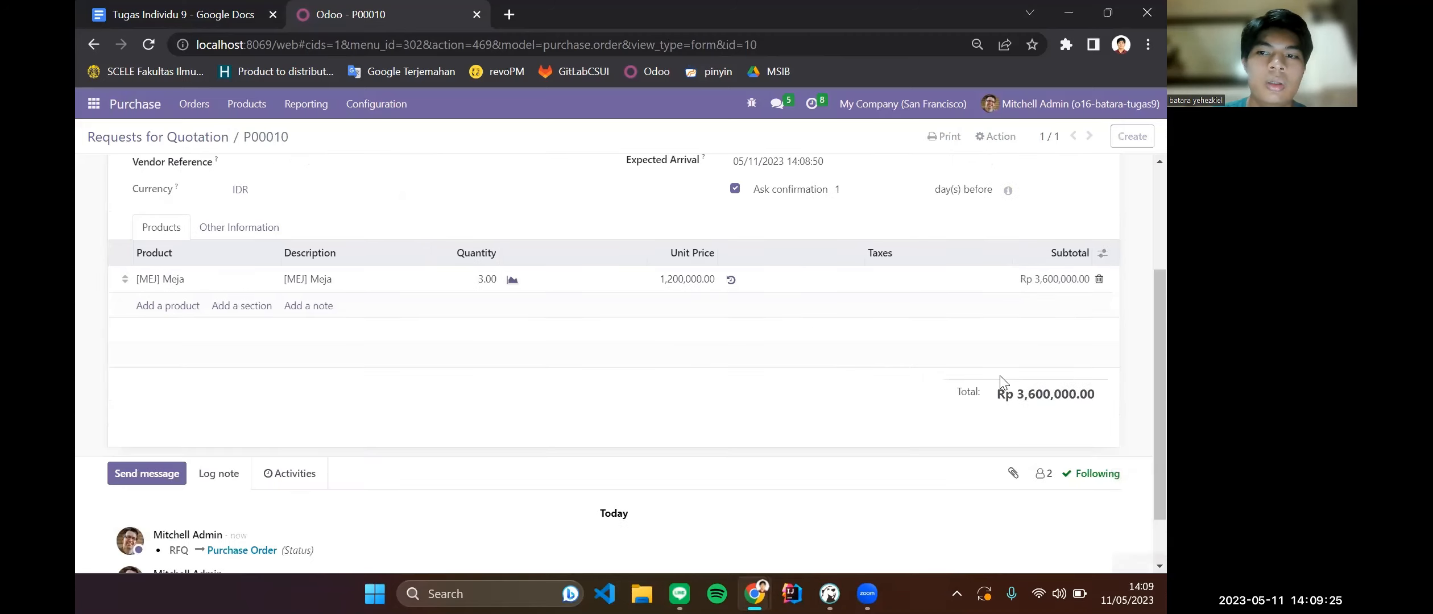
scroll(967, 353, down, 3)
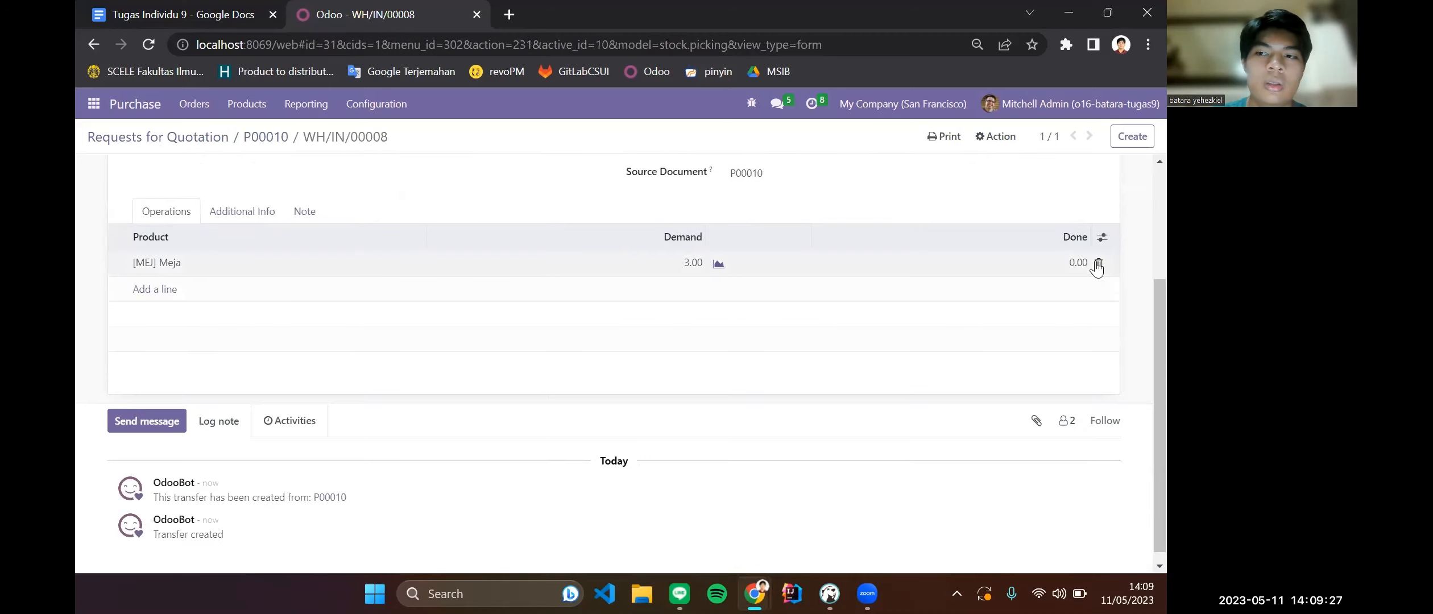
click(1068, 271)
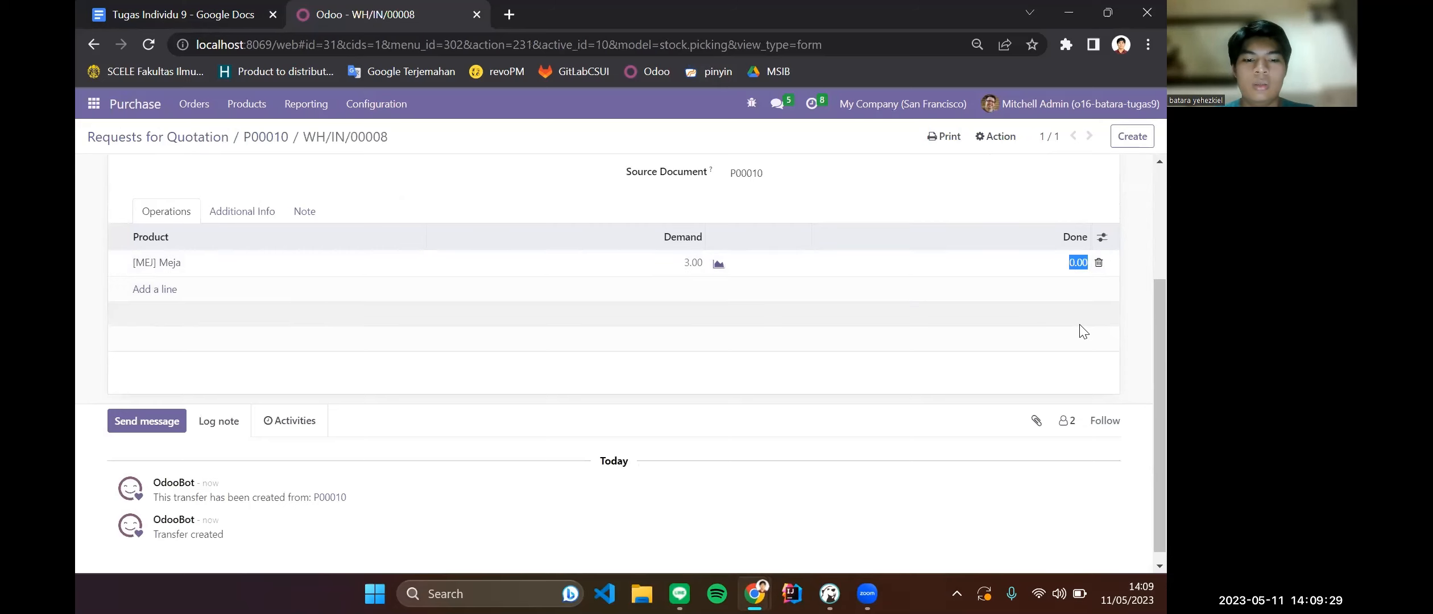
text(3)
scroll(394, 209, up, 3)
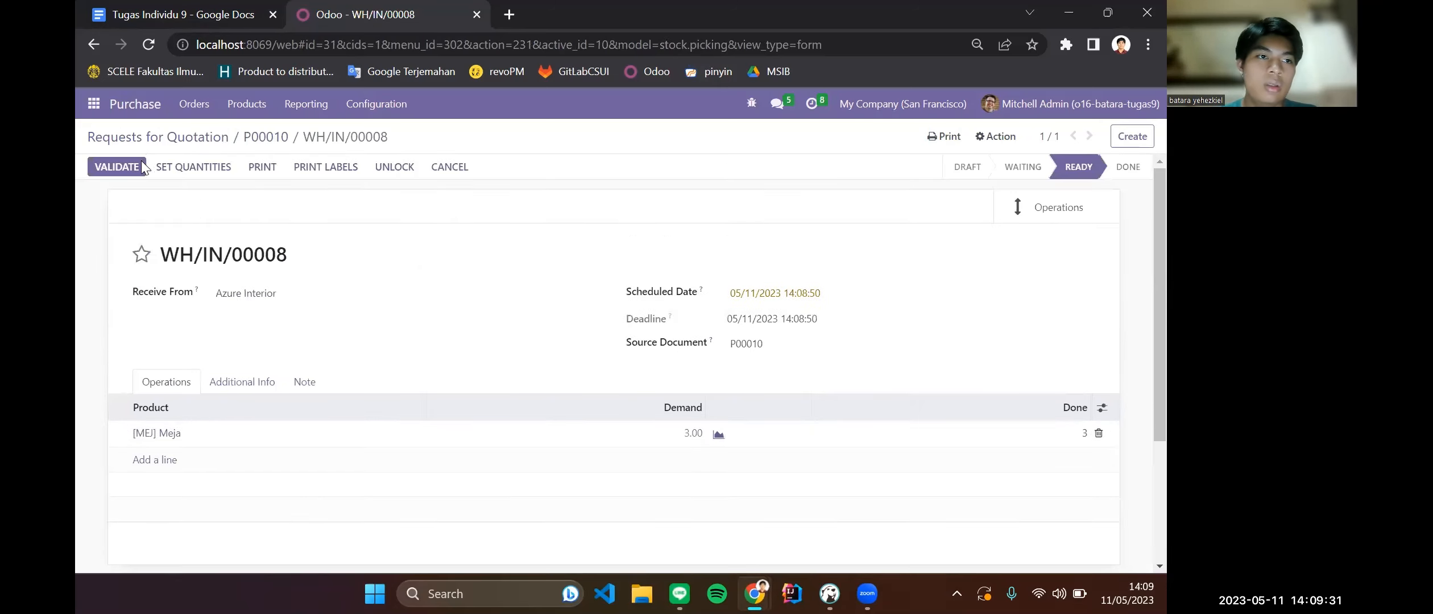
click(137, 170)
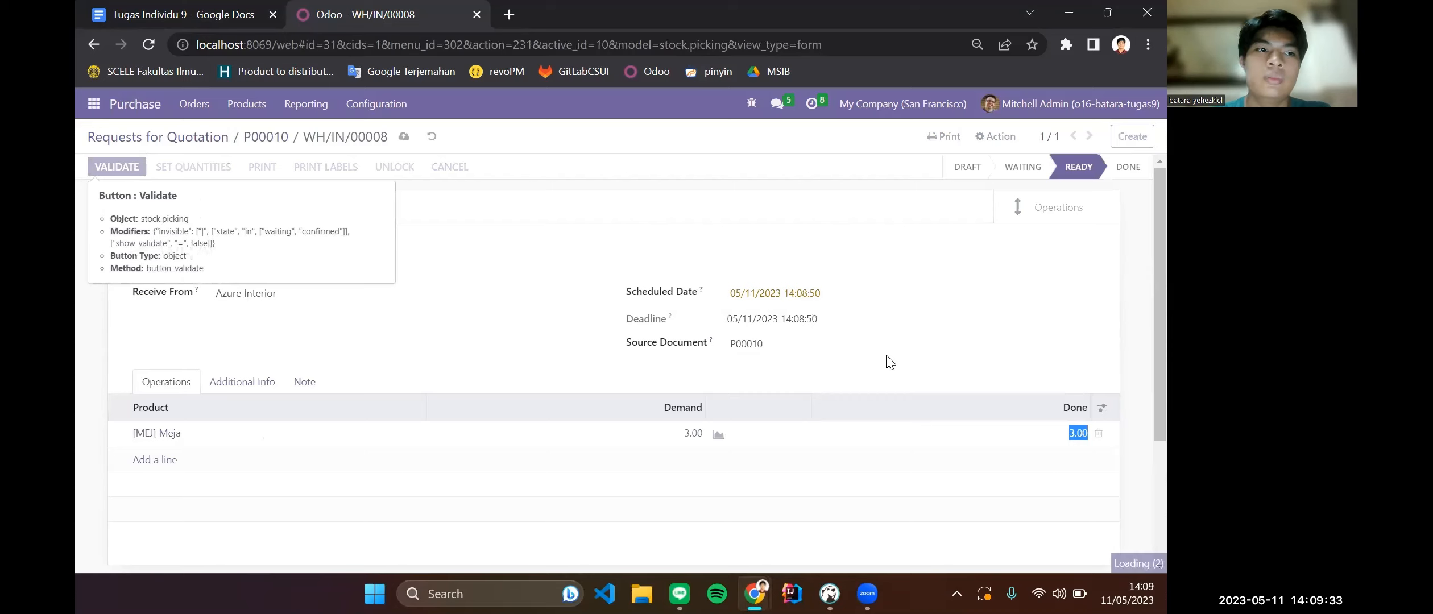
click(196, 8)
click(403, 8)
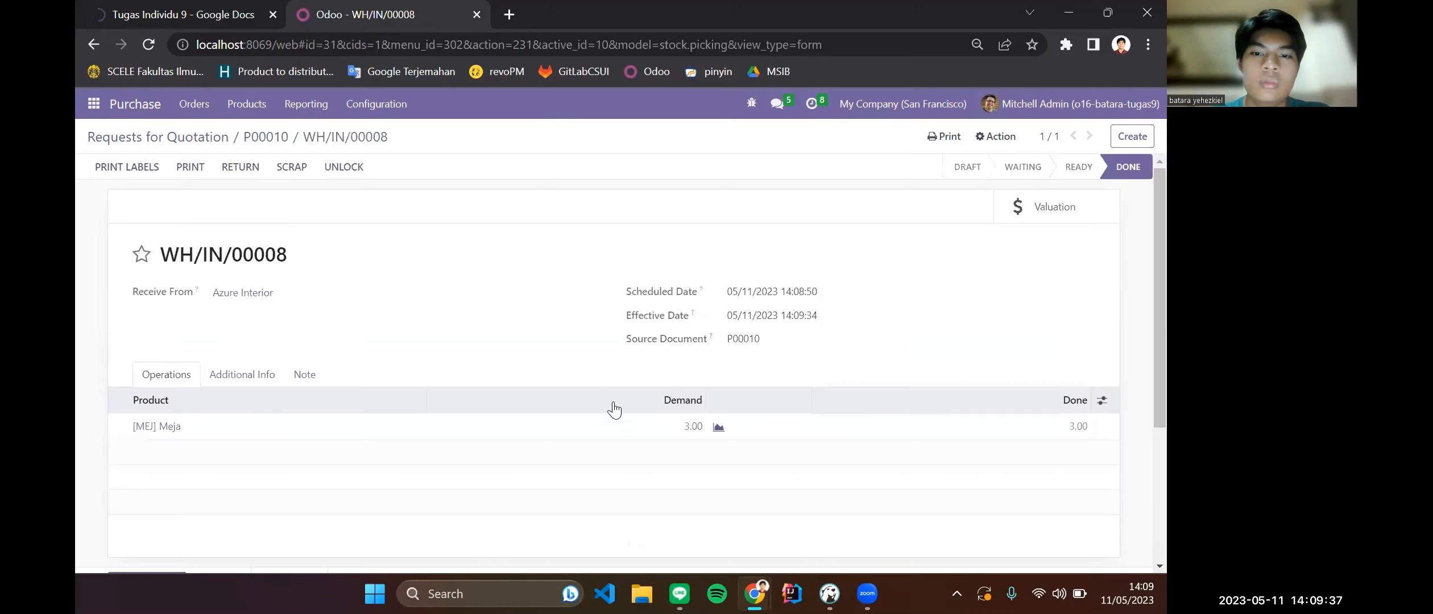
scroll(614, 409, down, 3)
Check the article's section on making sales and create a new quotation in the Sales module.
mouse_move(754, 593)
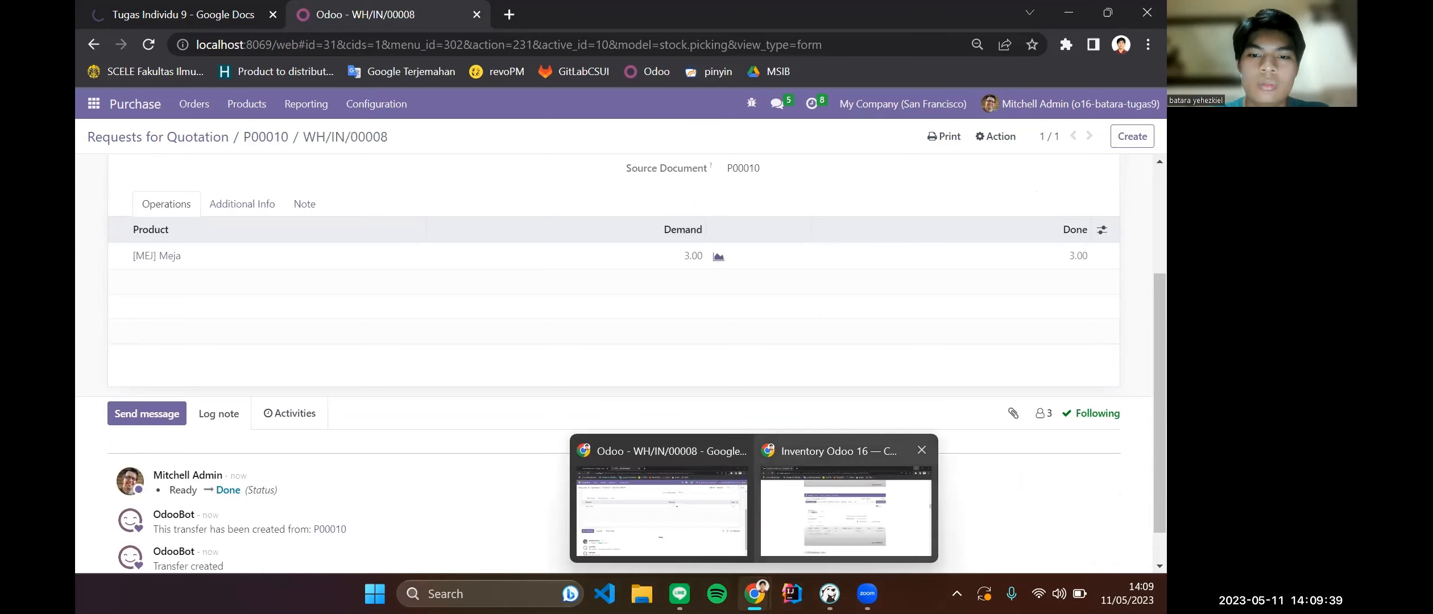
click(813, 501)
scroll(691, 406, down, 2)
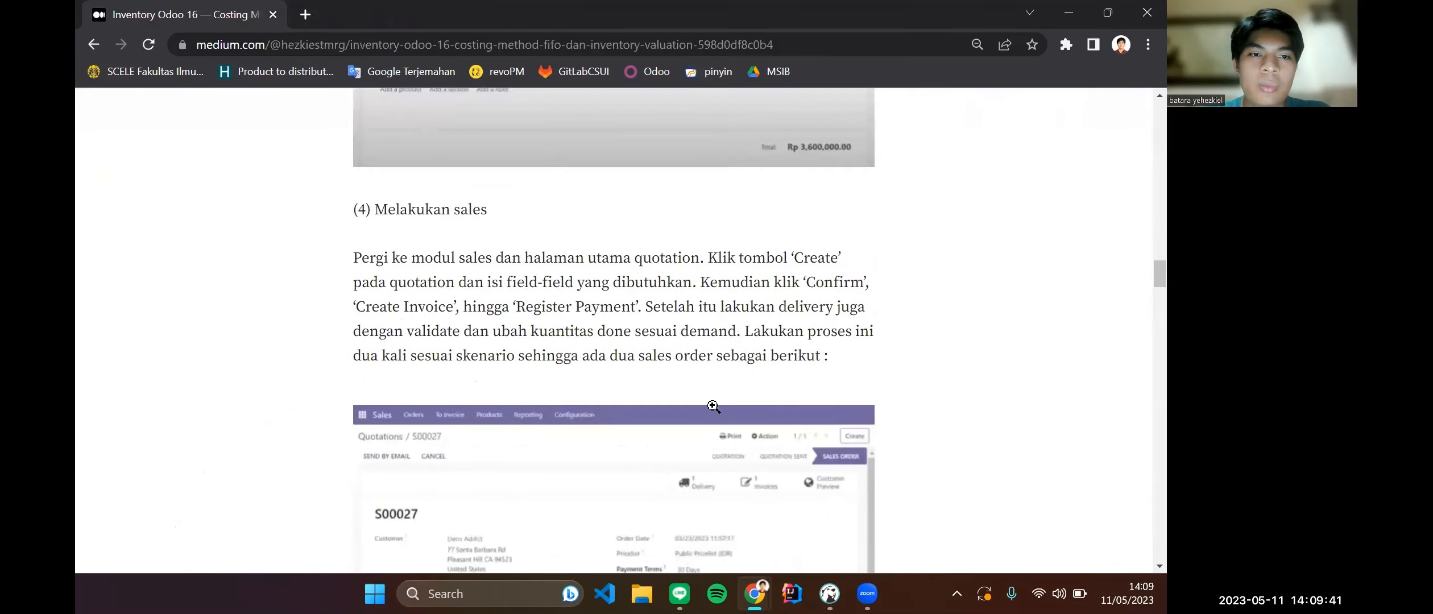
mouse_move(754, 594)
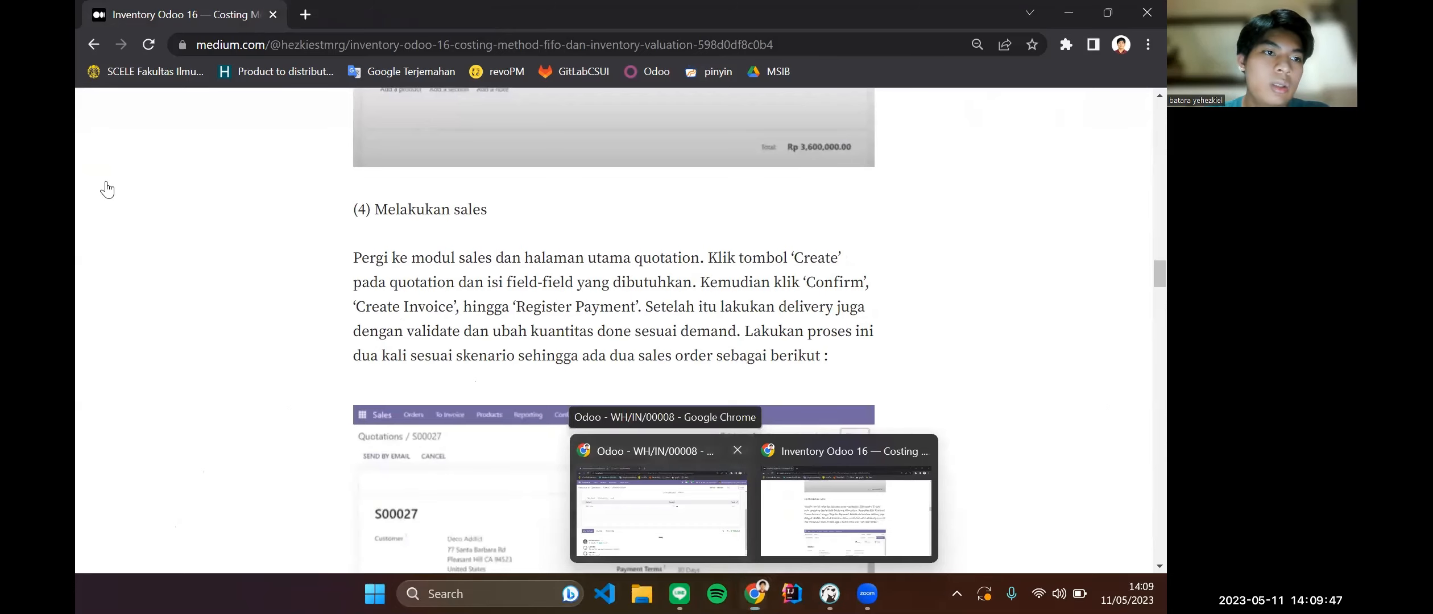
click(660, 506)
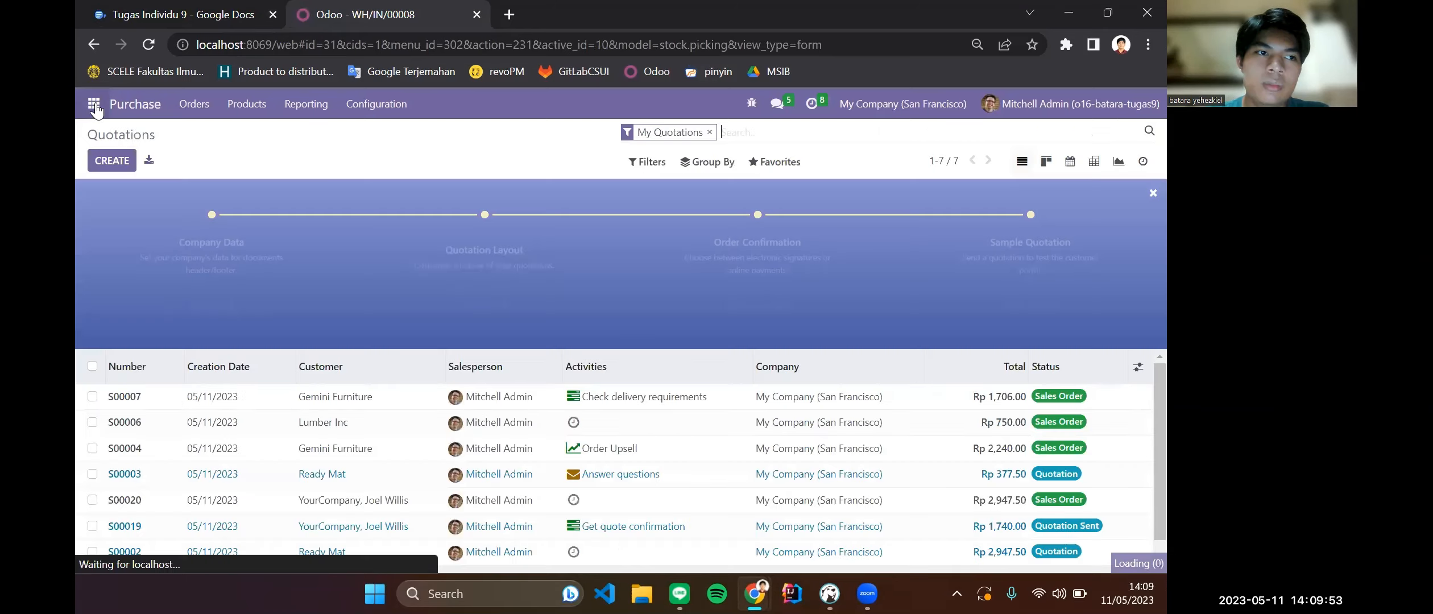
click(96, 108)
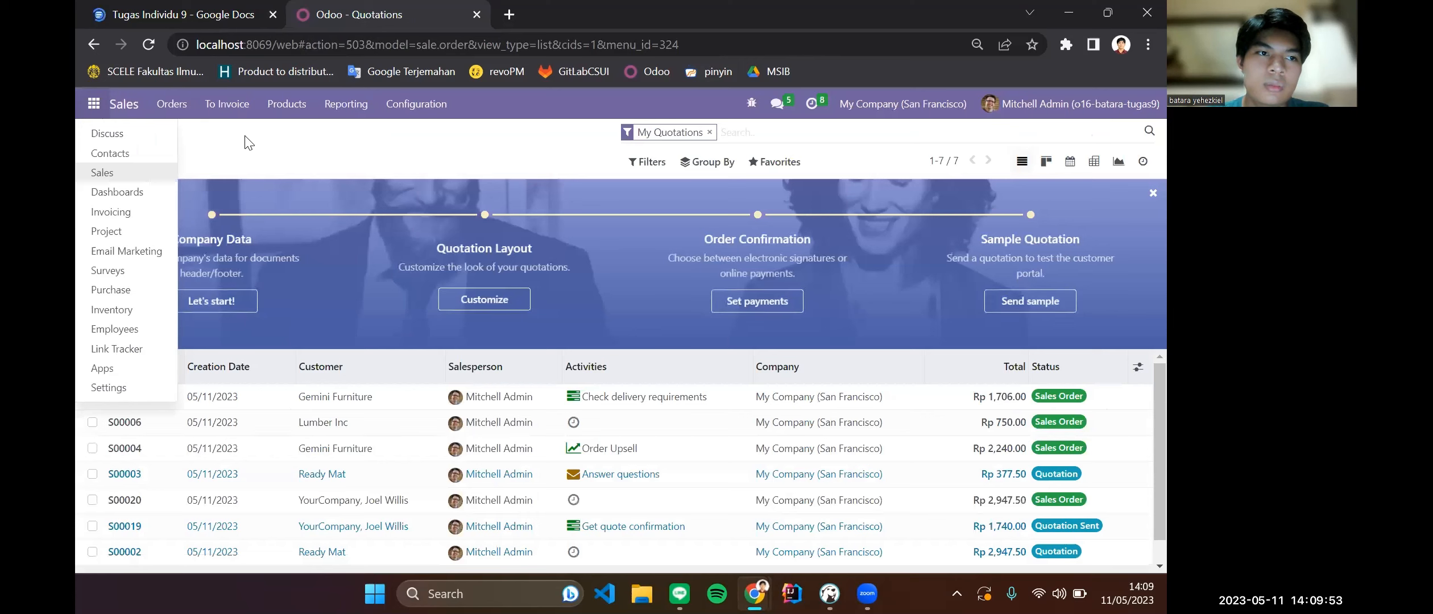
click(246, 141)
click(115, 161)
Examine the article's sales instructions and its example sales orders for the customer and order details.
mouse_move(754, 594)
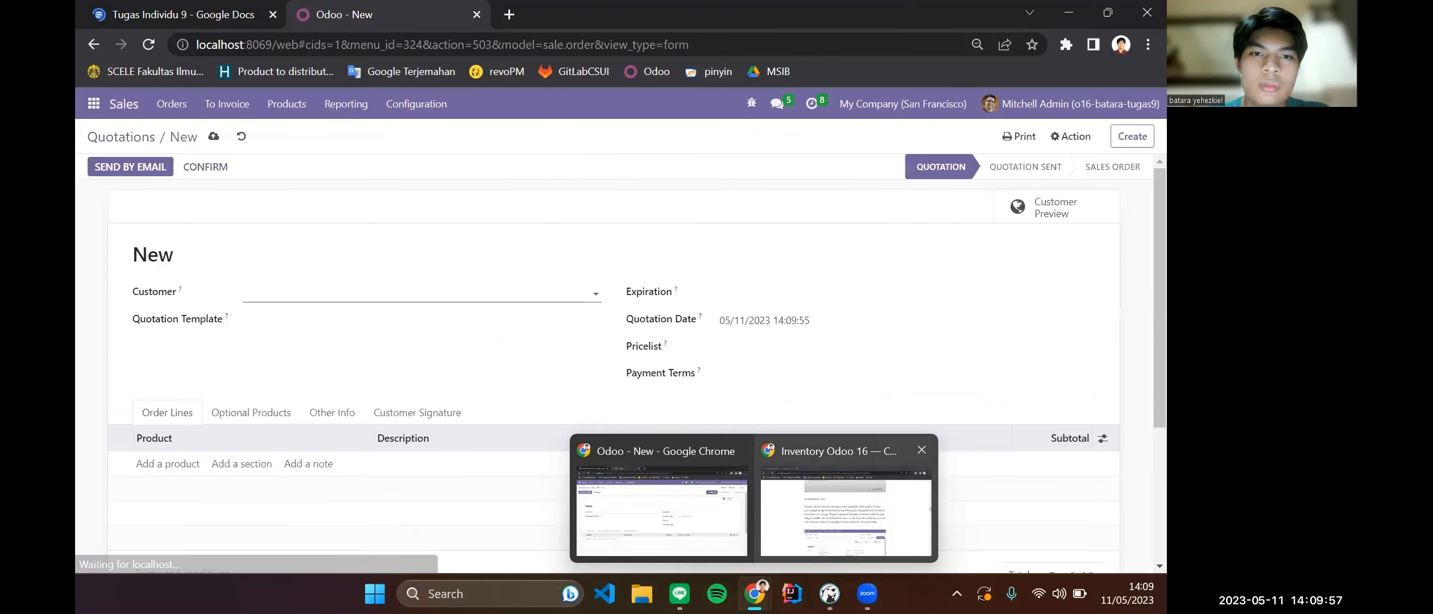
click(759, 447)
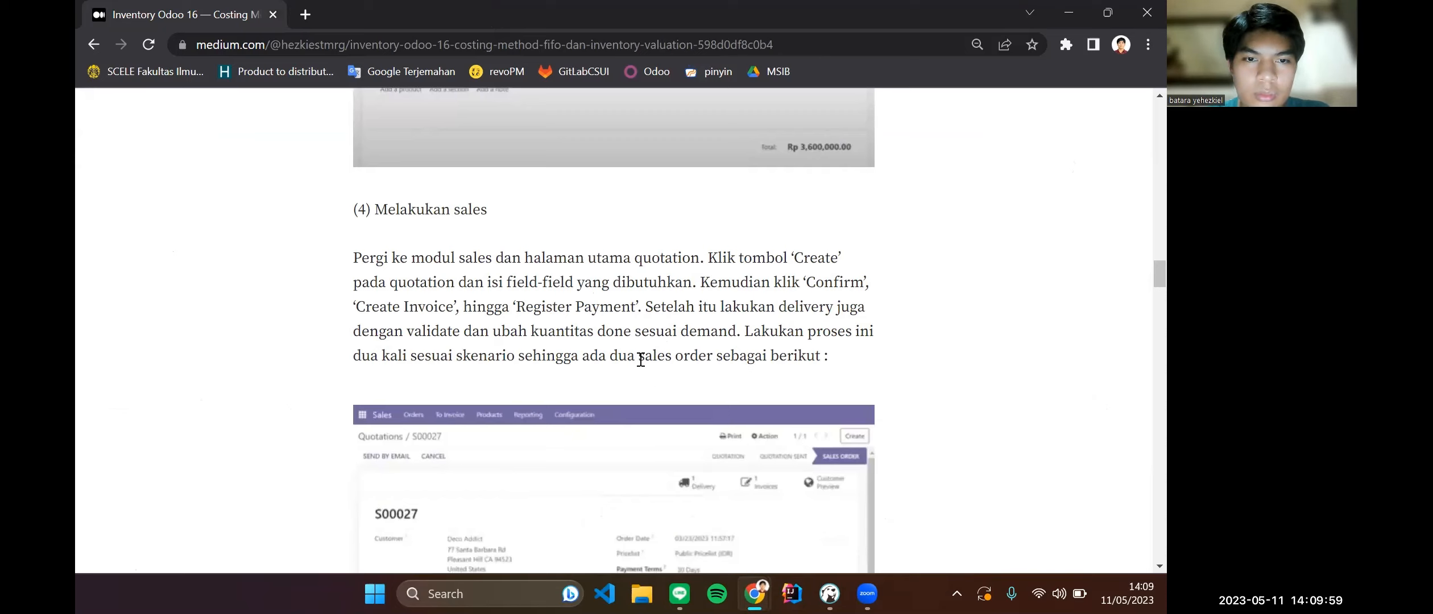
scroll(686, 263, down, 2)
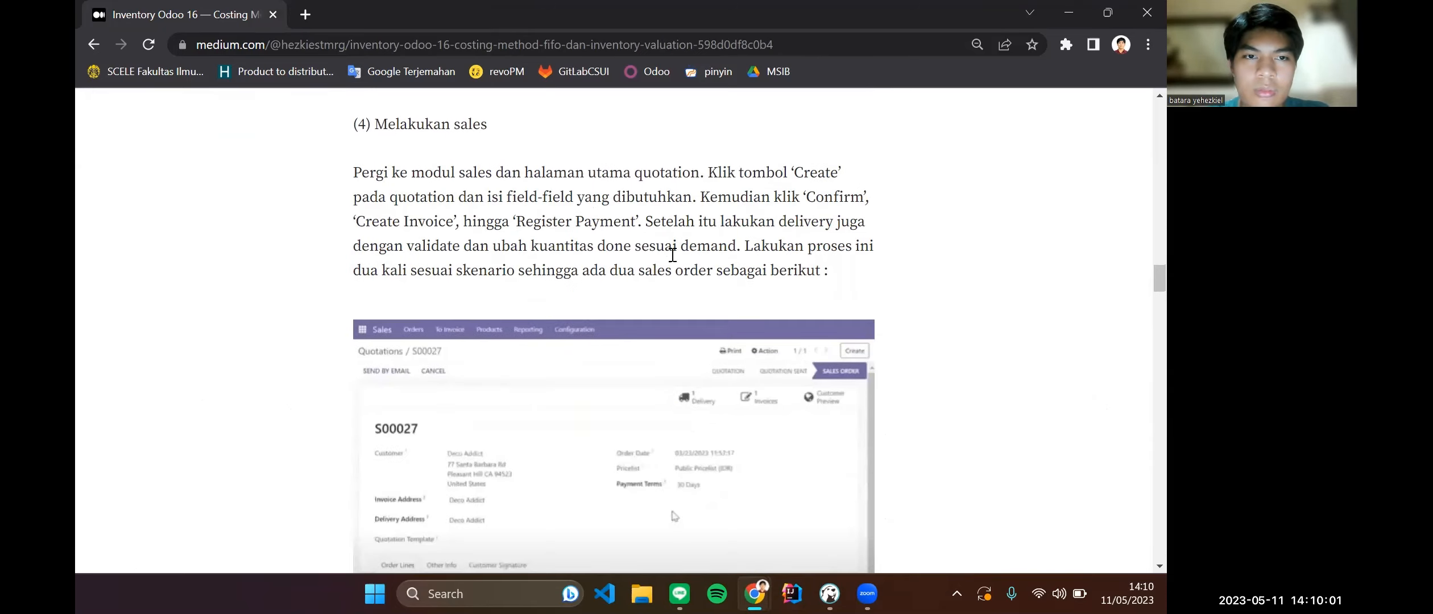
scroll(782, 241, down, 10)
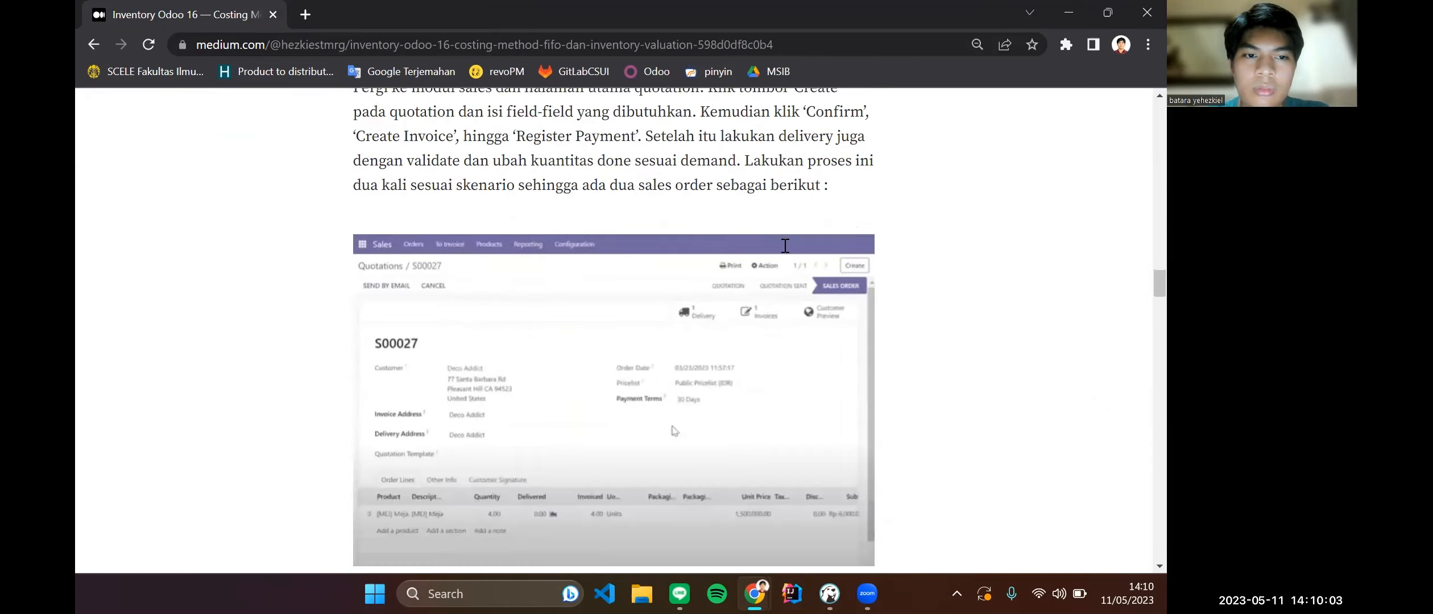
scroll(786, 247, up, 4)
scroll(786, 247, up, 3)
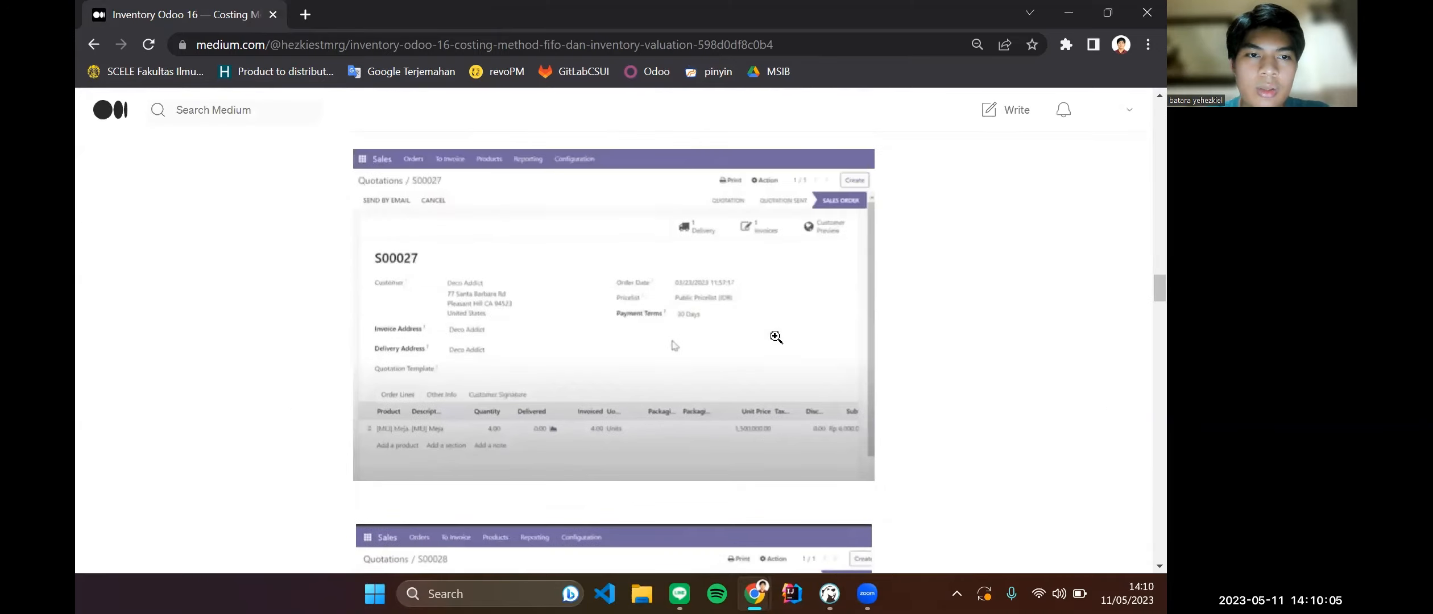
mouse_move(766, 589)
click(653, 511)
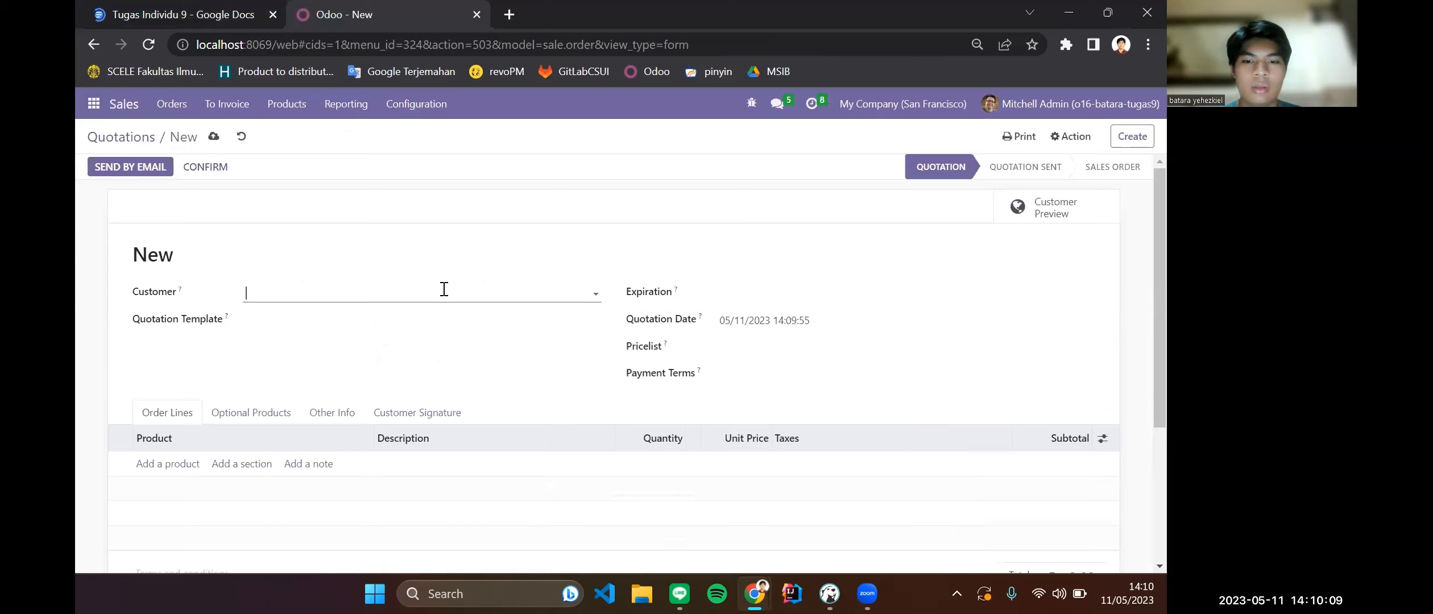
Set the quotation's customer to Deco Addict, following the article's first example sales order.
mouse_move(755, 593)
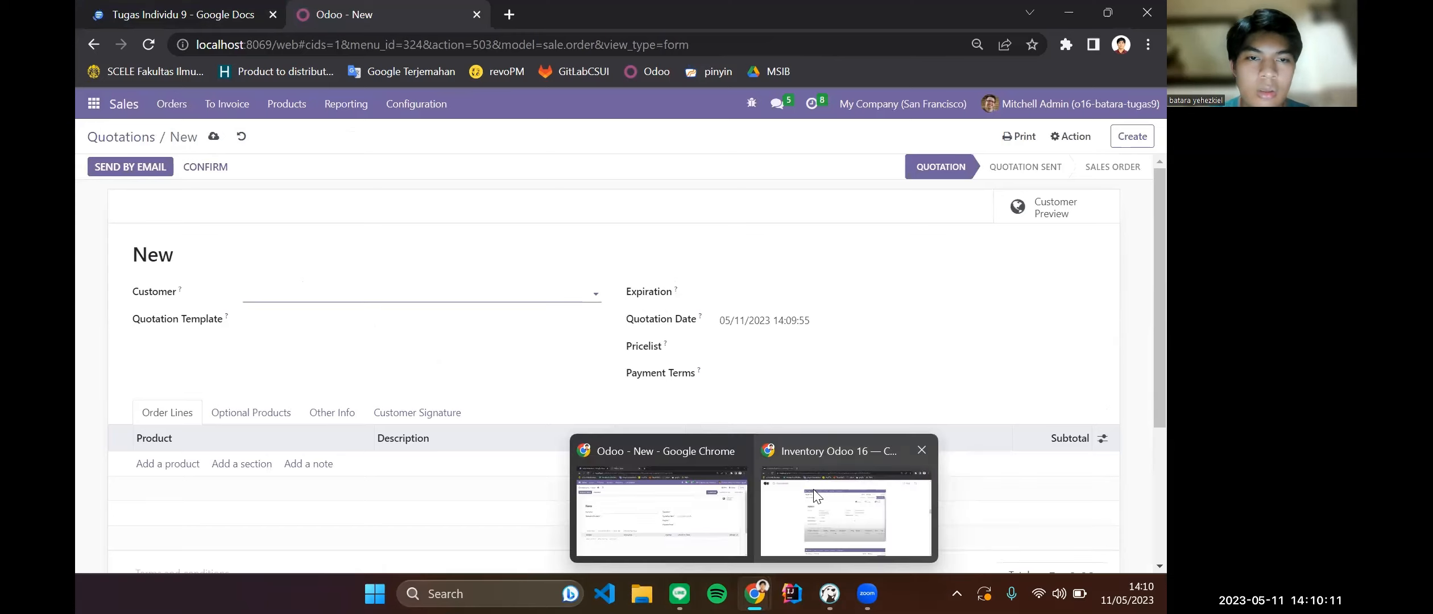
click(817, 496)
click(1070, 8)
text(dec)
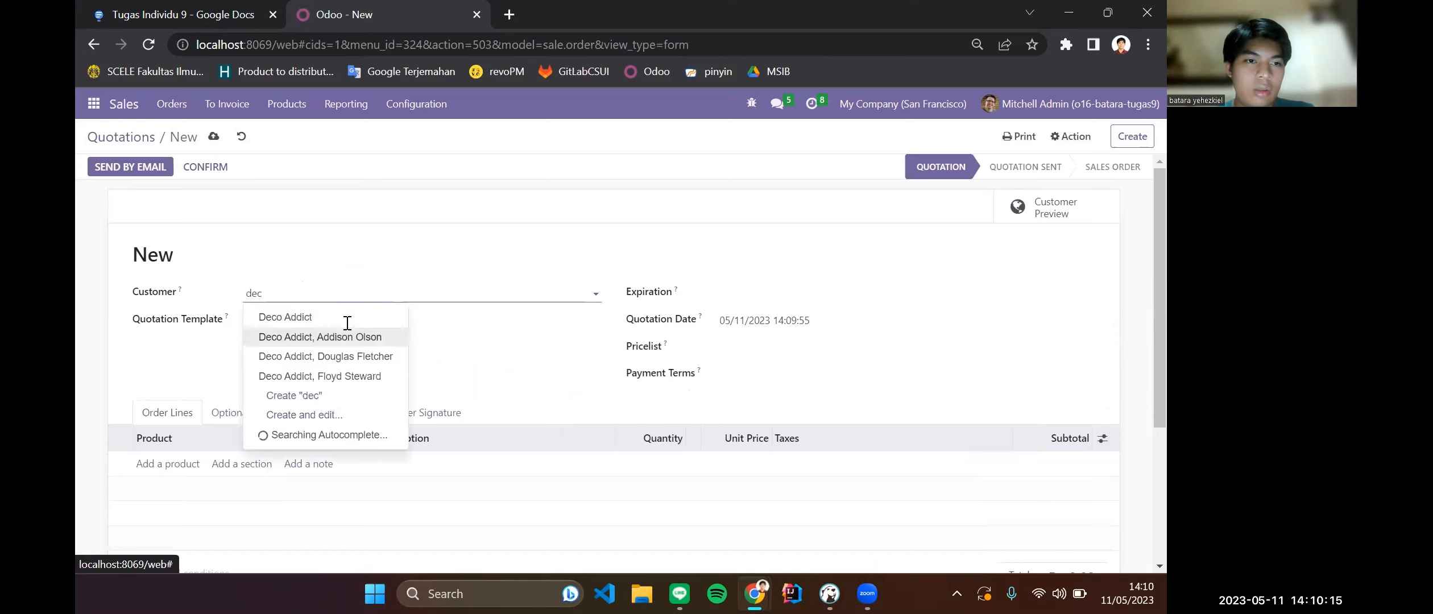
click(344, 330)
click(375, 294)
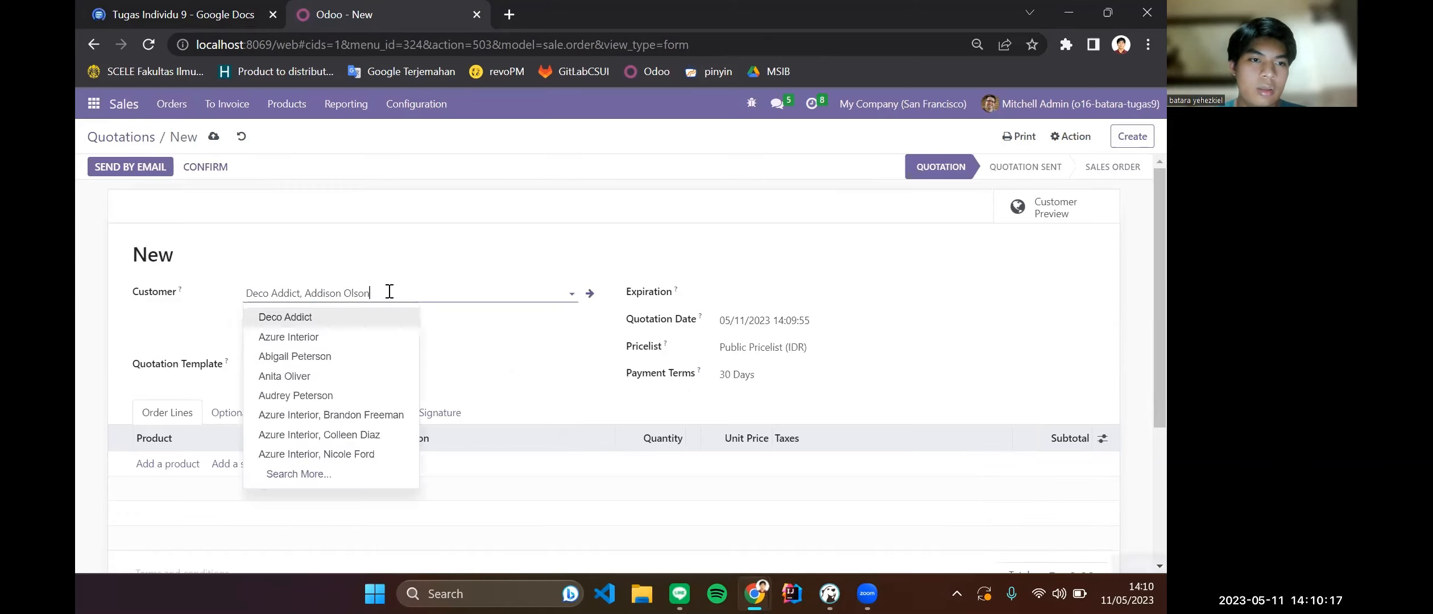
key(ctrl+a)
text(dec)
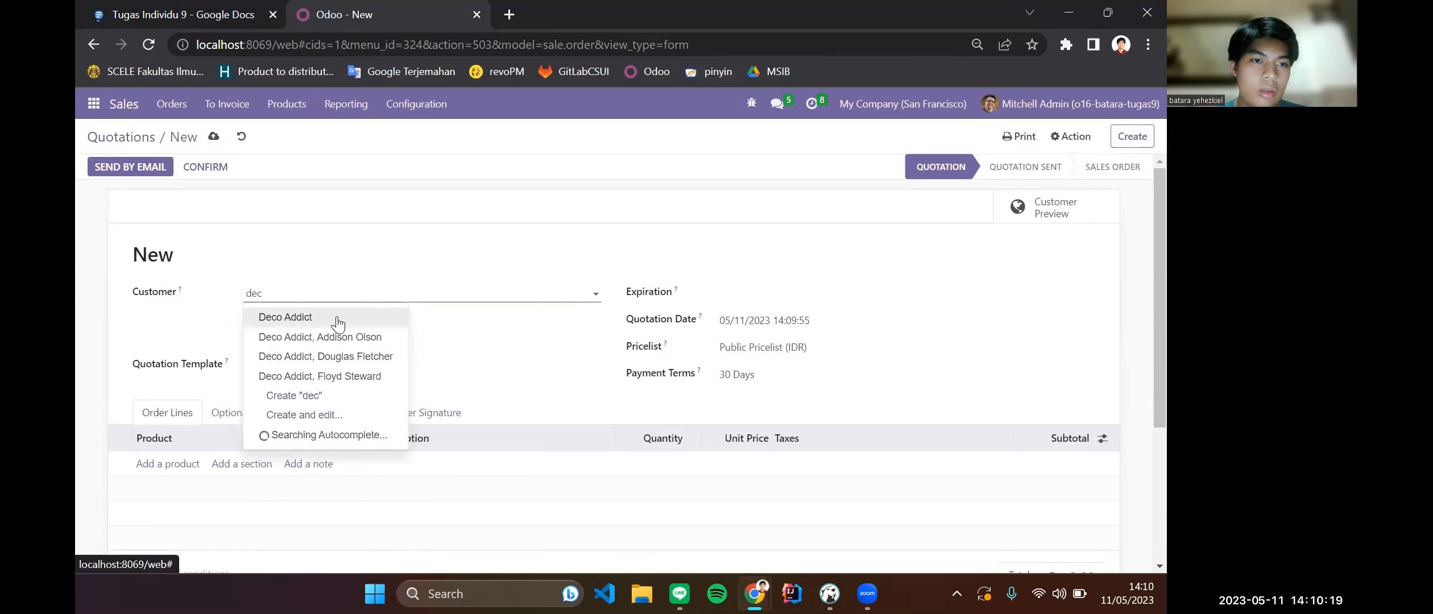
click(336, 334)
scroll(705, 460, down, 3)
Add a [MEJ] Meja line with quantity 4, consulting the article's first example order, and save the quotation.
mouse_move(754, 594)
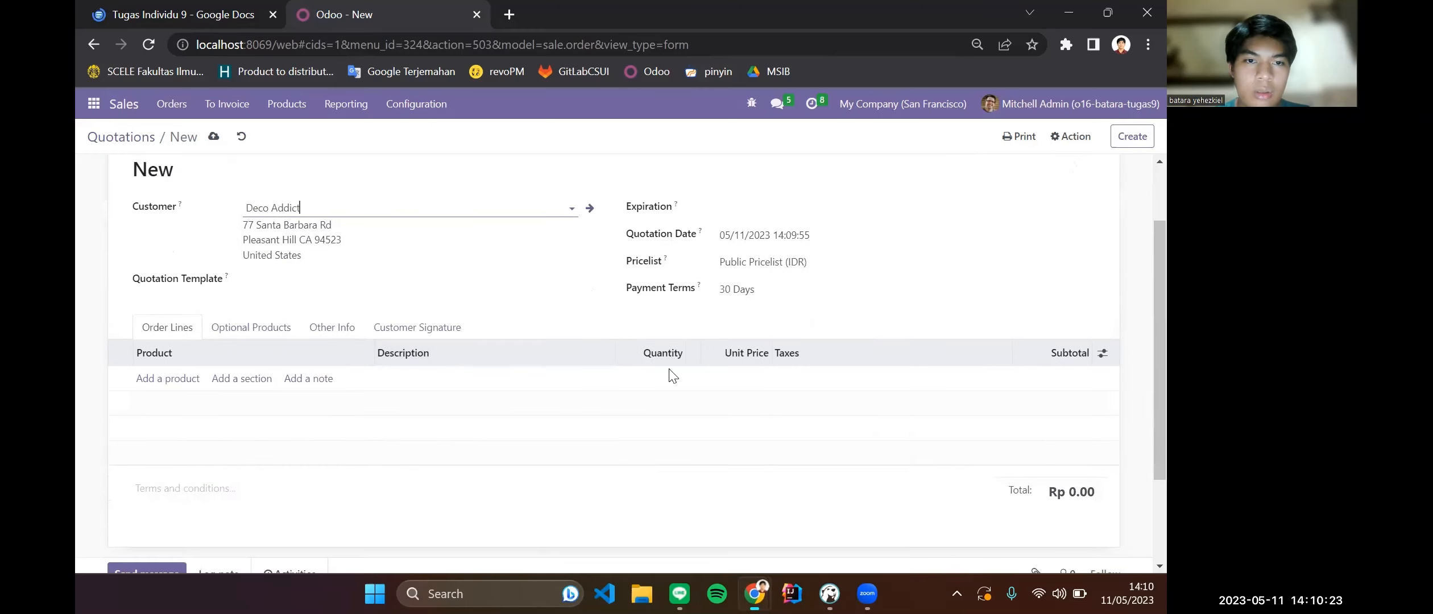
key(alt+Tab)
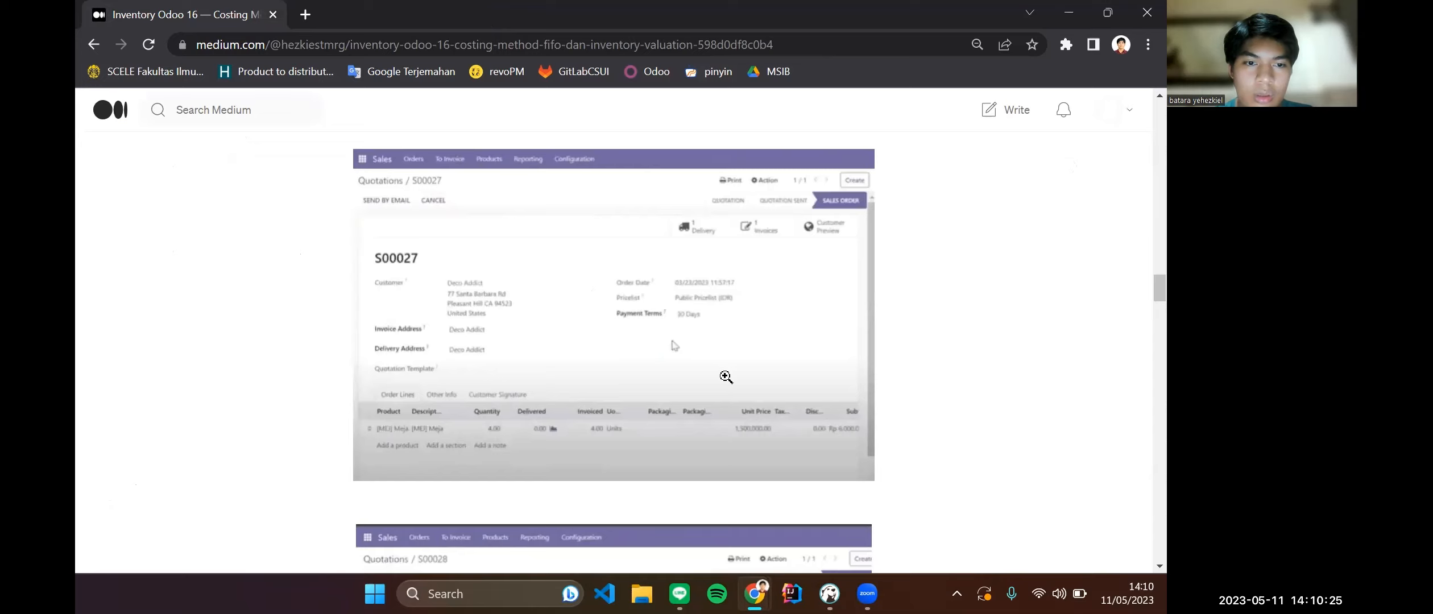
scroll(727, 376, down, 2)
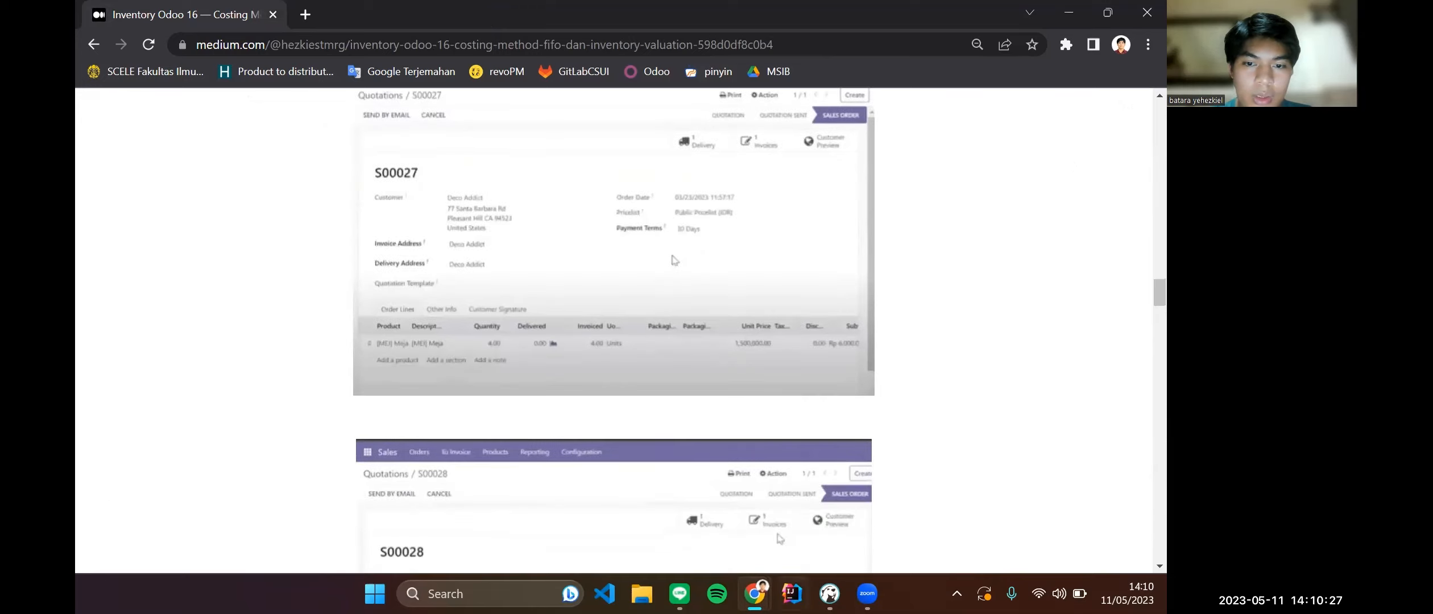
mouse_move(754, 594)
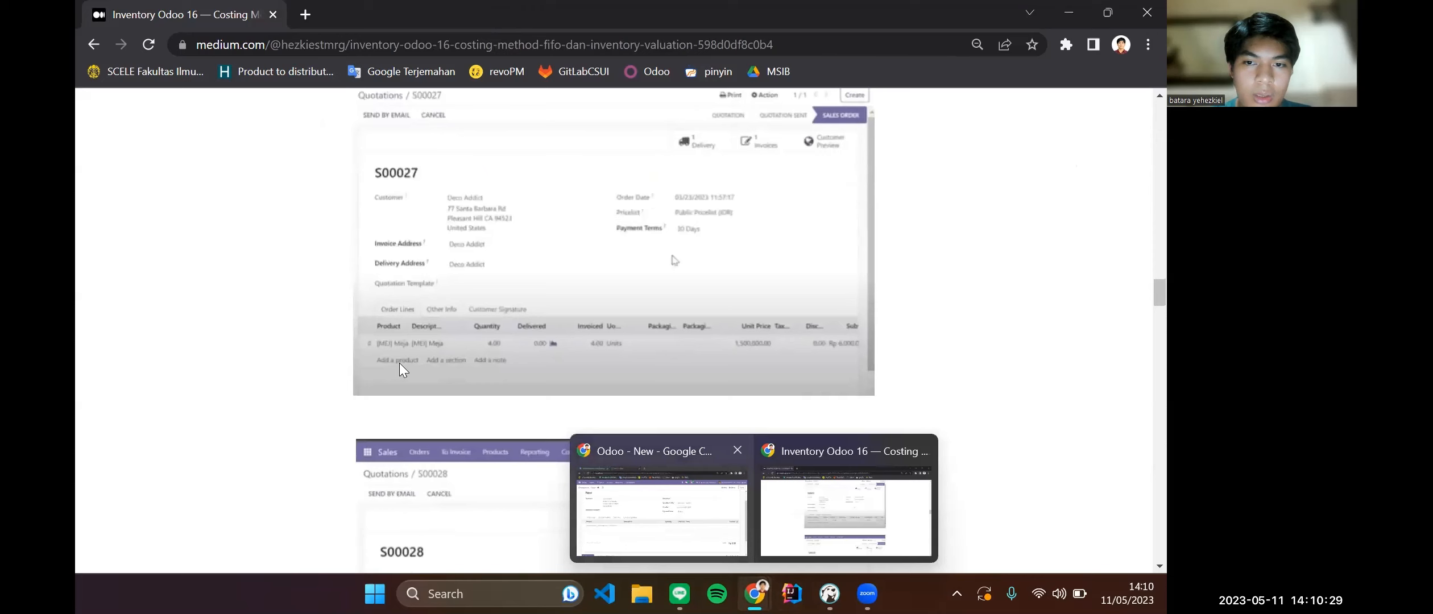
click(660, 511)
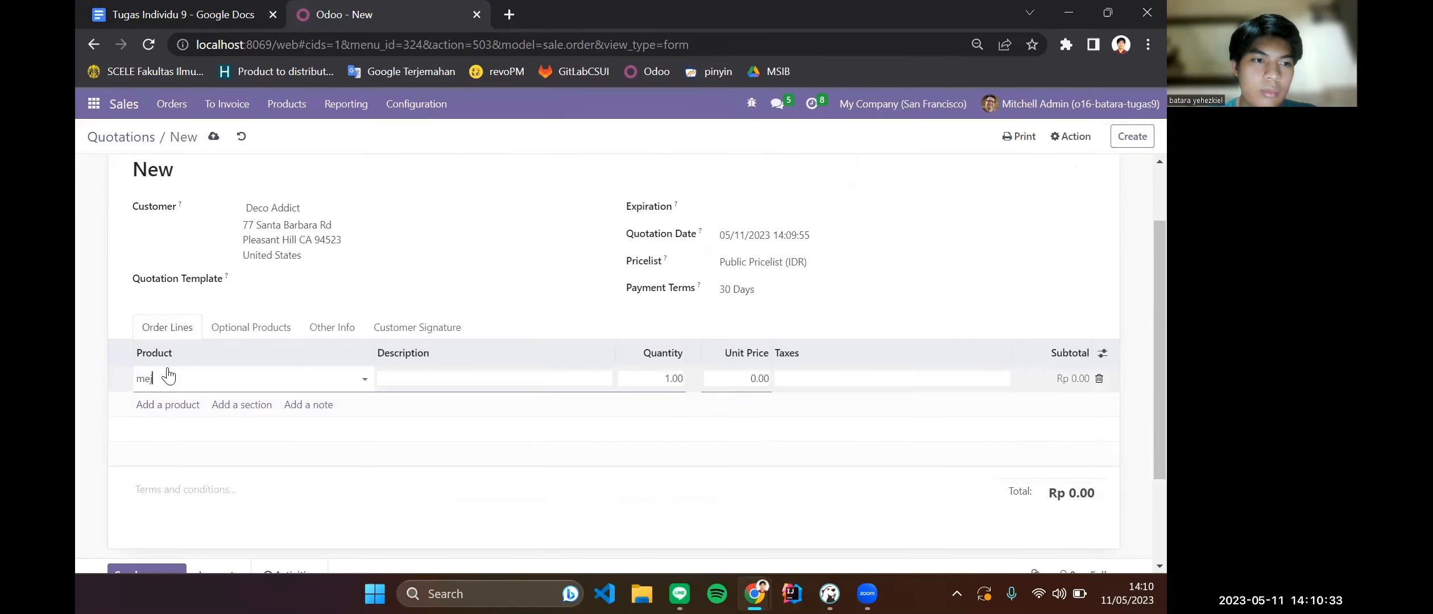
key(Return)
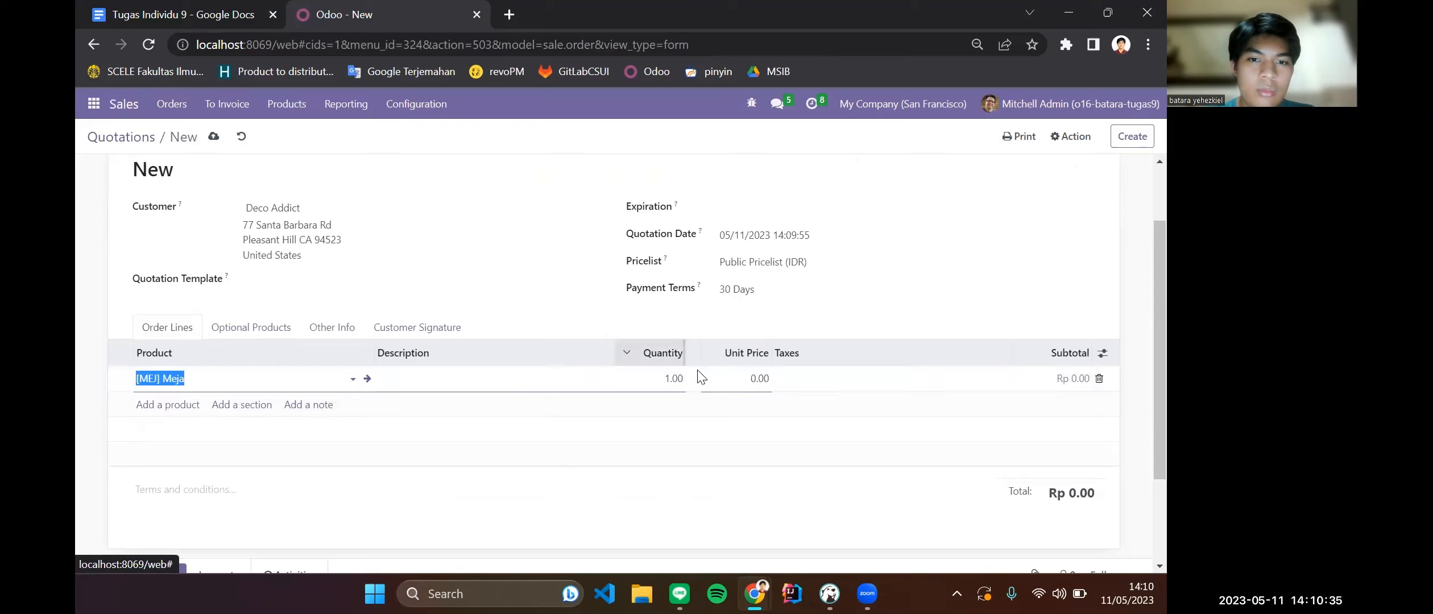
click(675, 380)
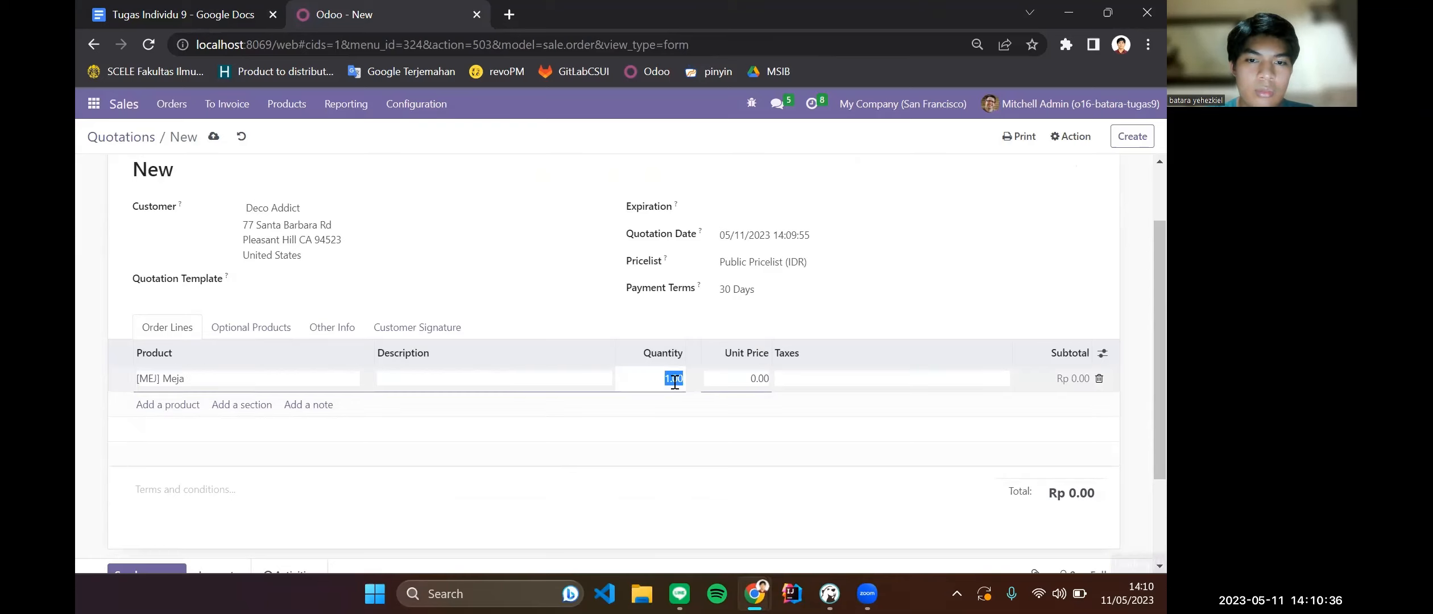
click(556, 438)
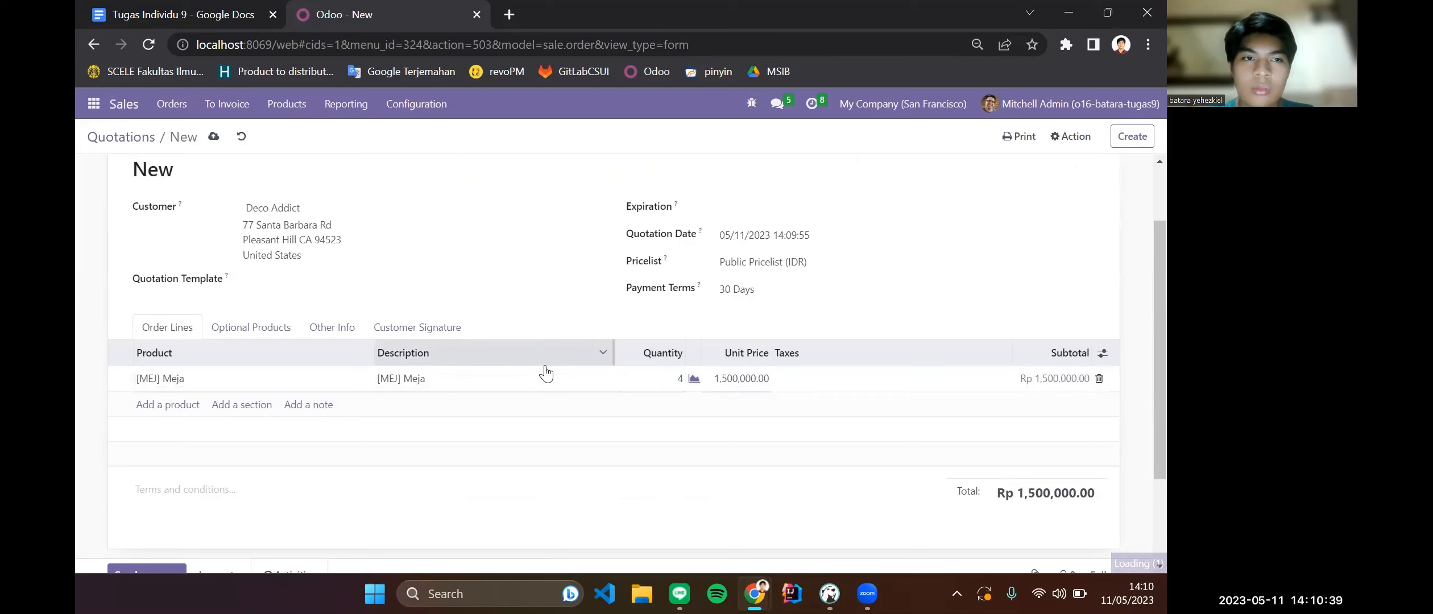
click(213, 137)
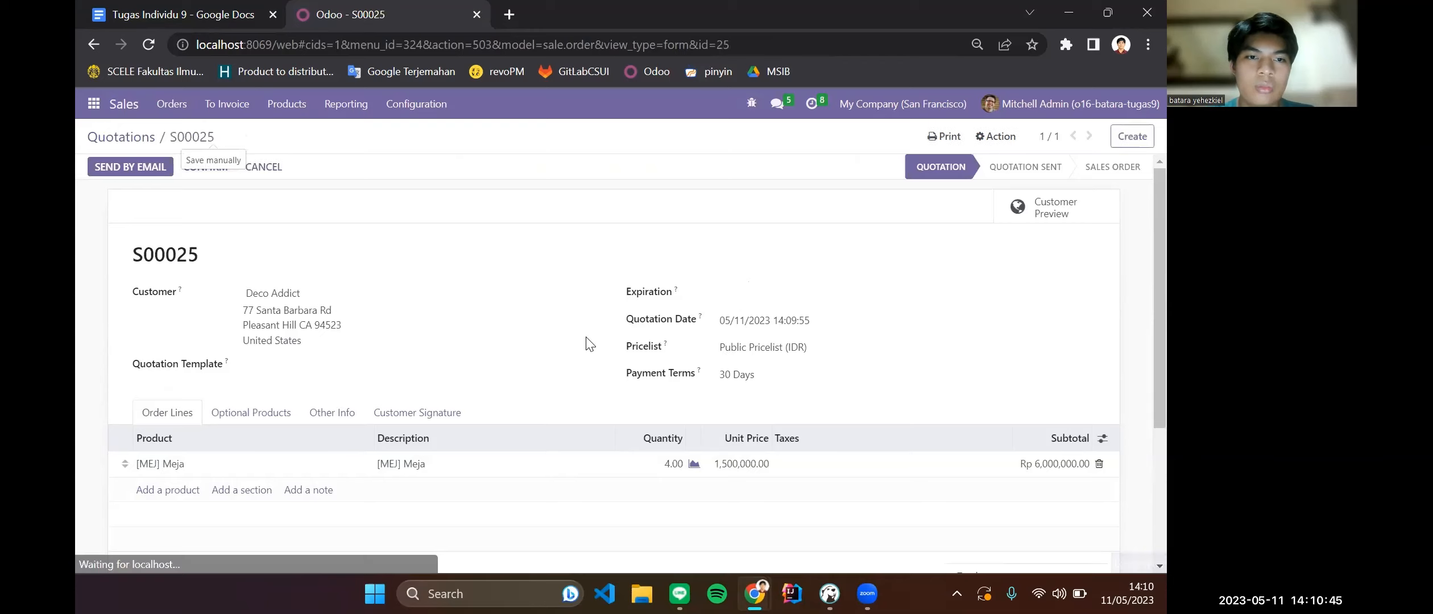
Reread the article's sales instructions and confirm the Deco Addict quotation as a sales order.
mouse_move(754, 593)
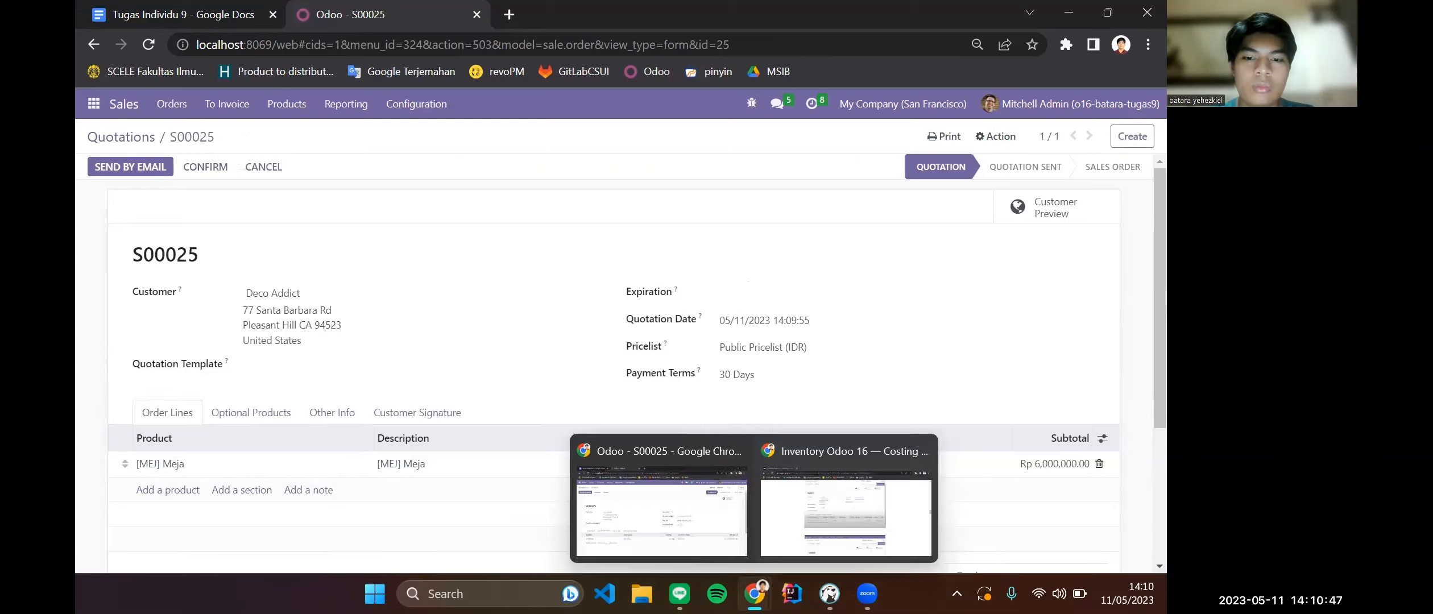
click(841, 504)
scroll(662, 390, down, 3)
scroll(661, 390, up, 6)
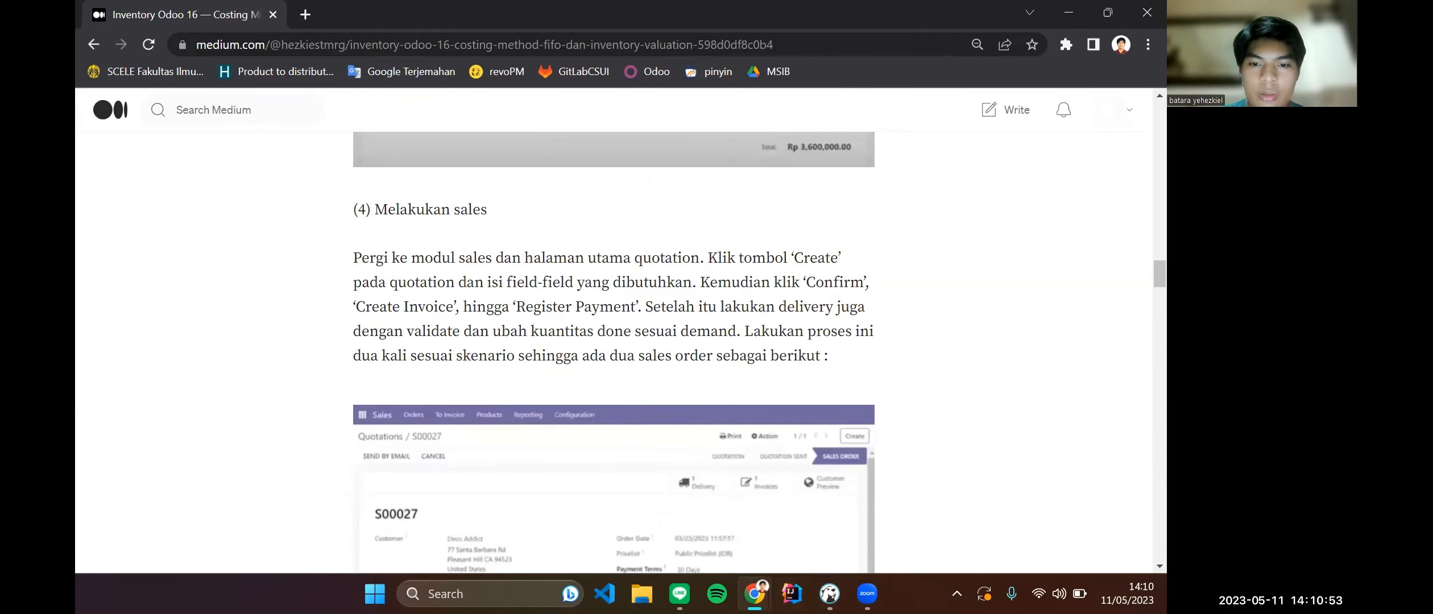
mouse_move(753, 594)
click(660, 509)
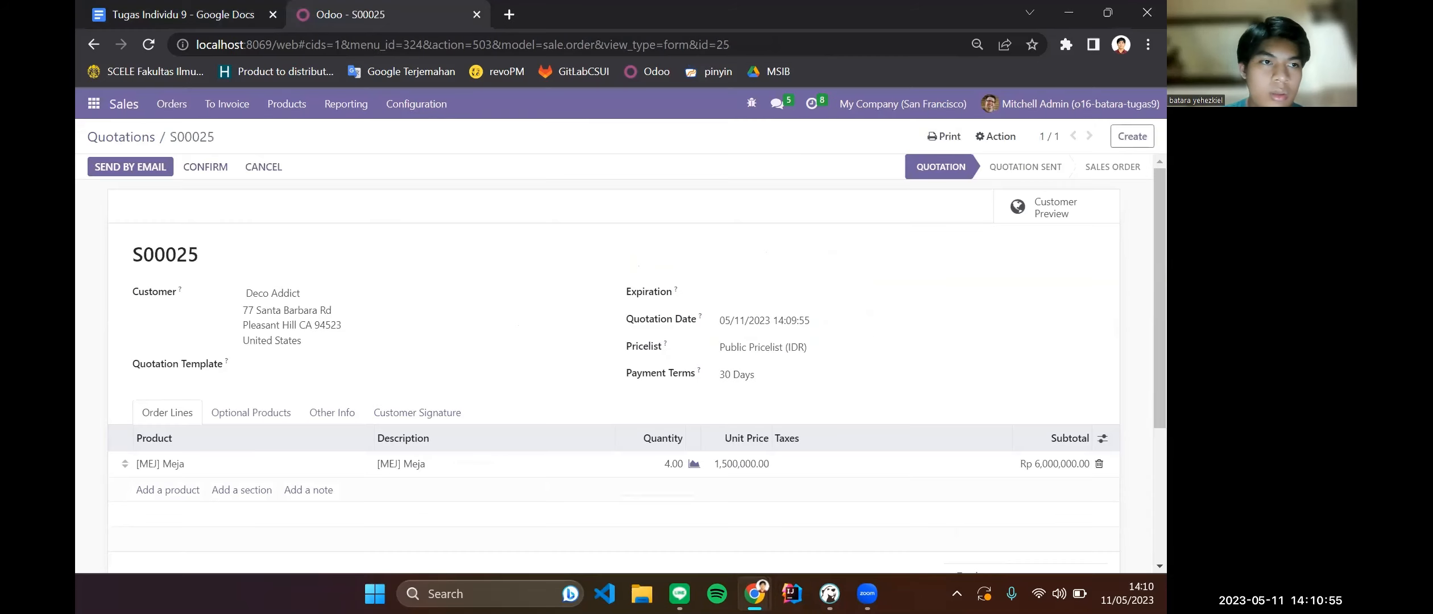
click(213, 167)
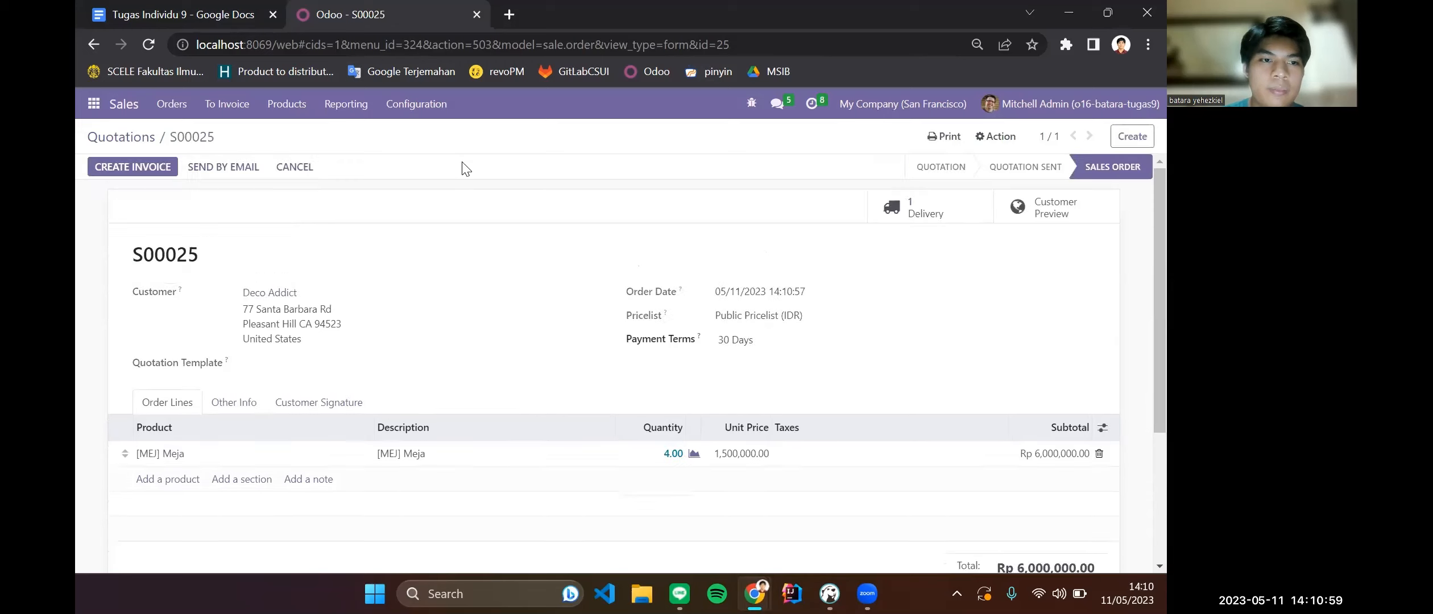
Create a regular invoice from the confirmed Deco Addict sales order and open the draft.
click(140, 176)
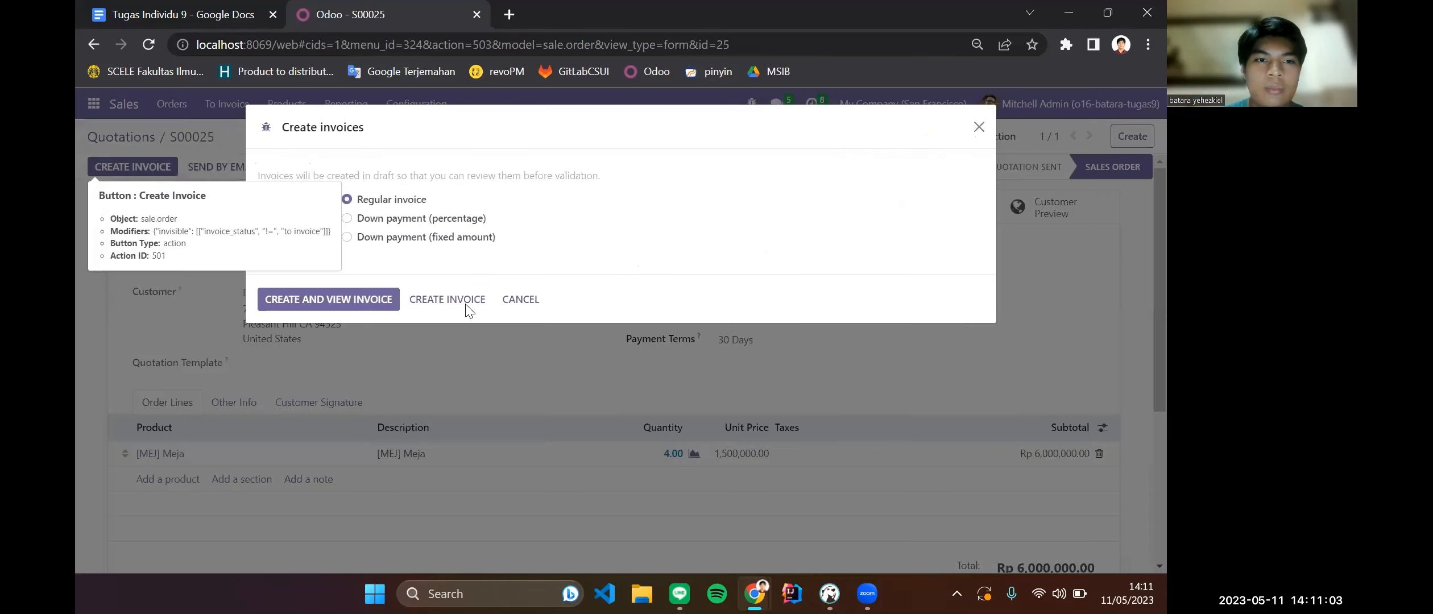
click(291, 301)
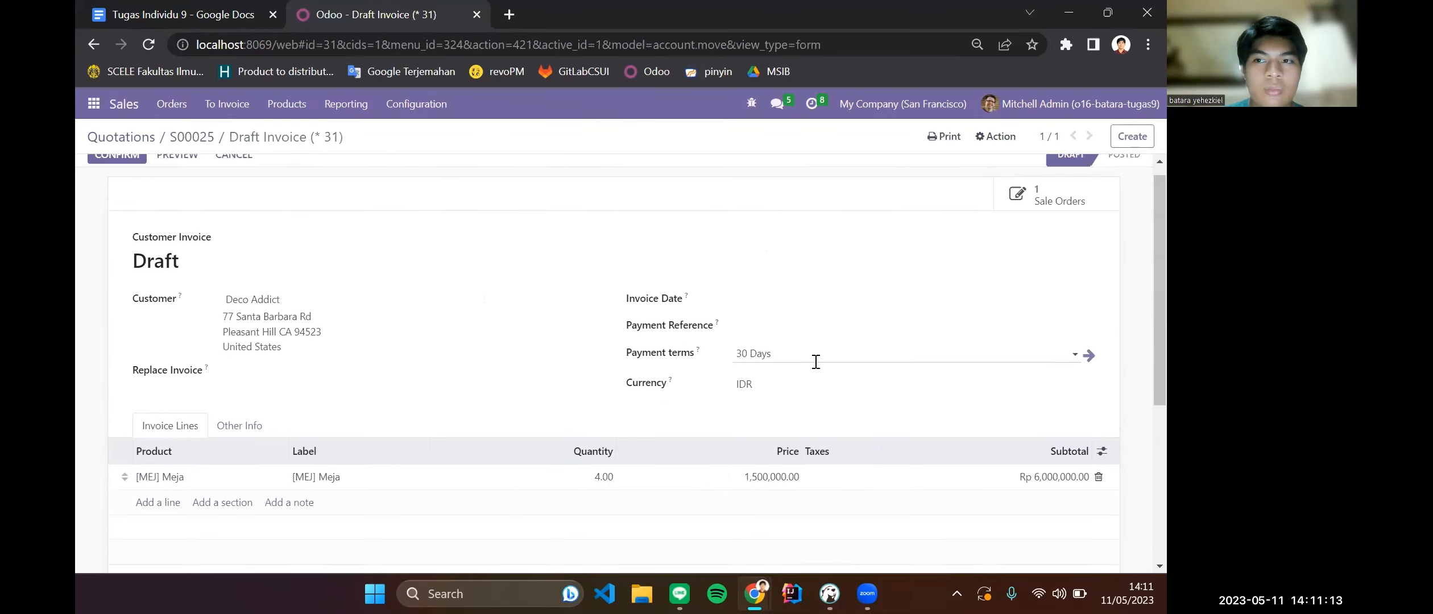
click(204, 8)
click(378, 11)
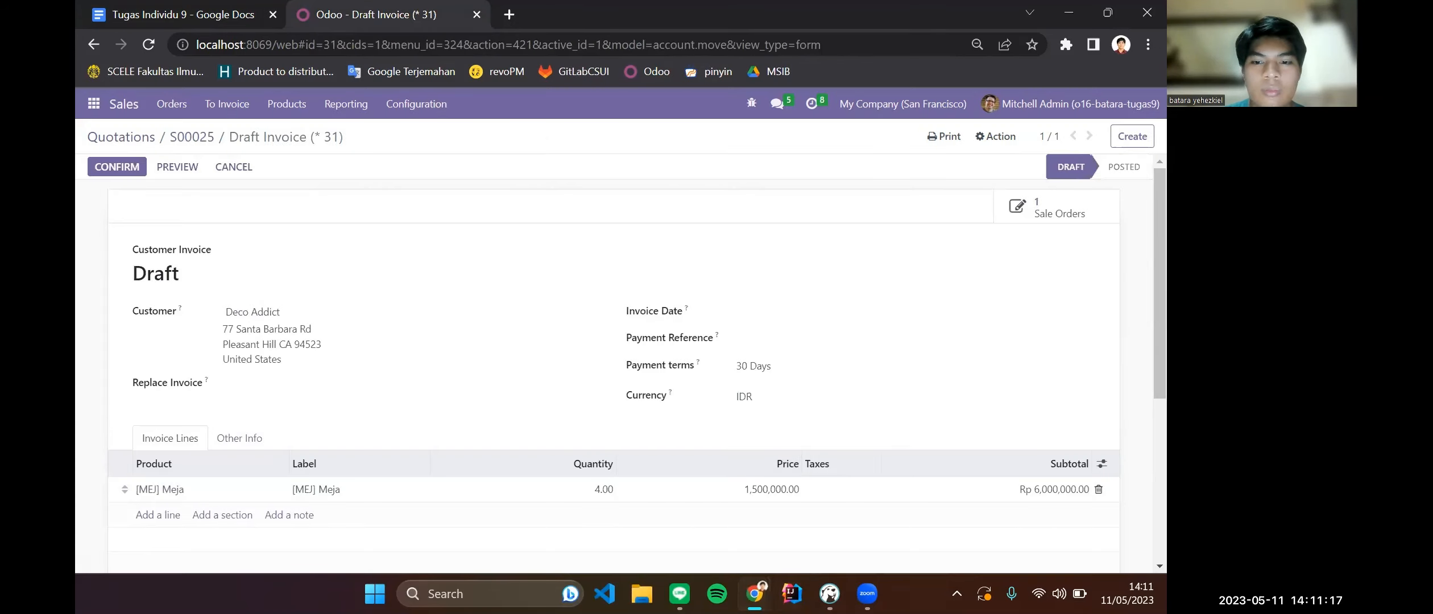
Reread the article's sales instructions on invoicing, payment and delivery, and review the draft invoice's lines.
click(826, 491)
click(755, 595)
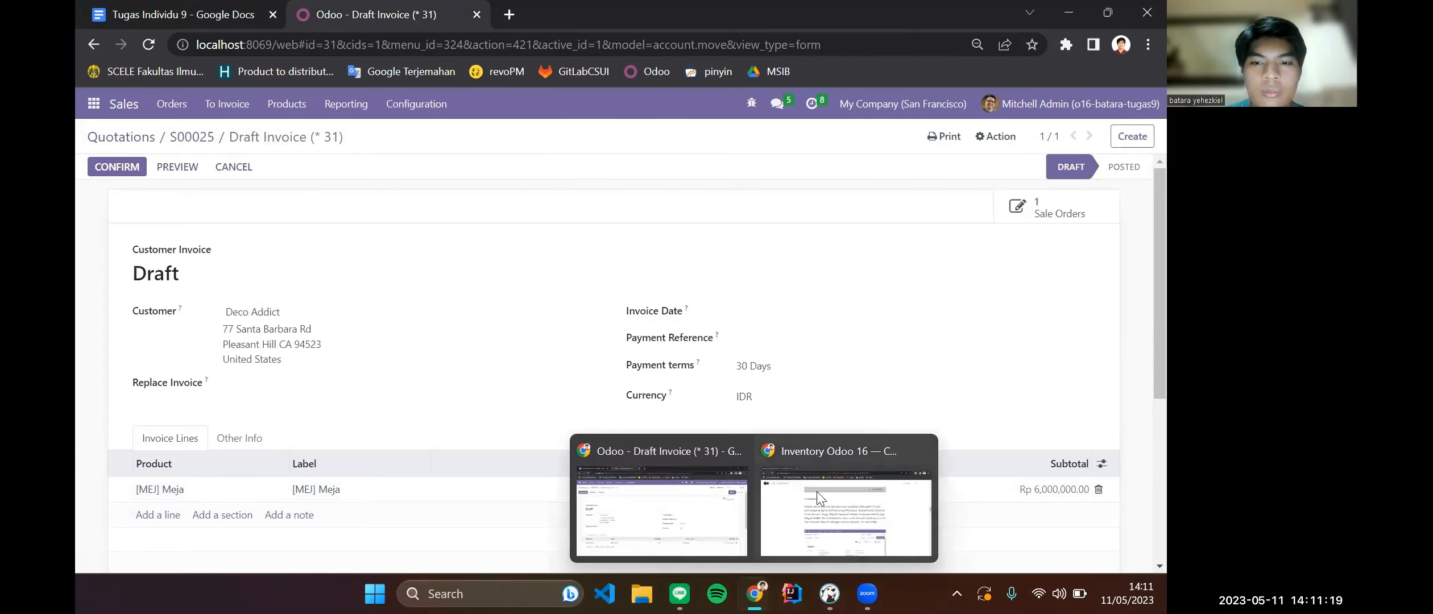
click(816, 491)
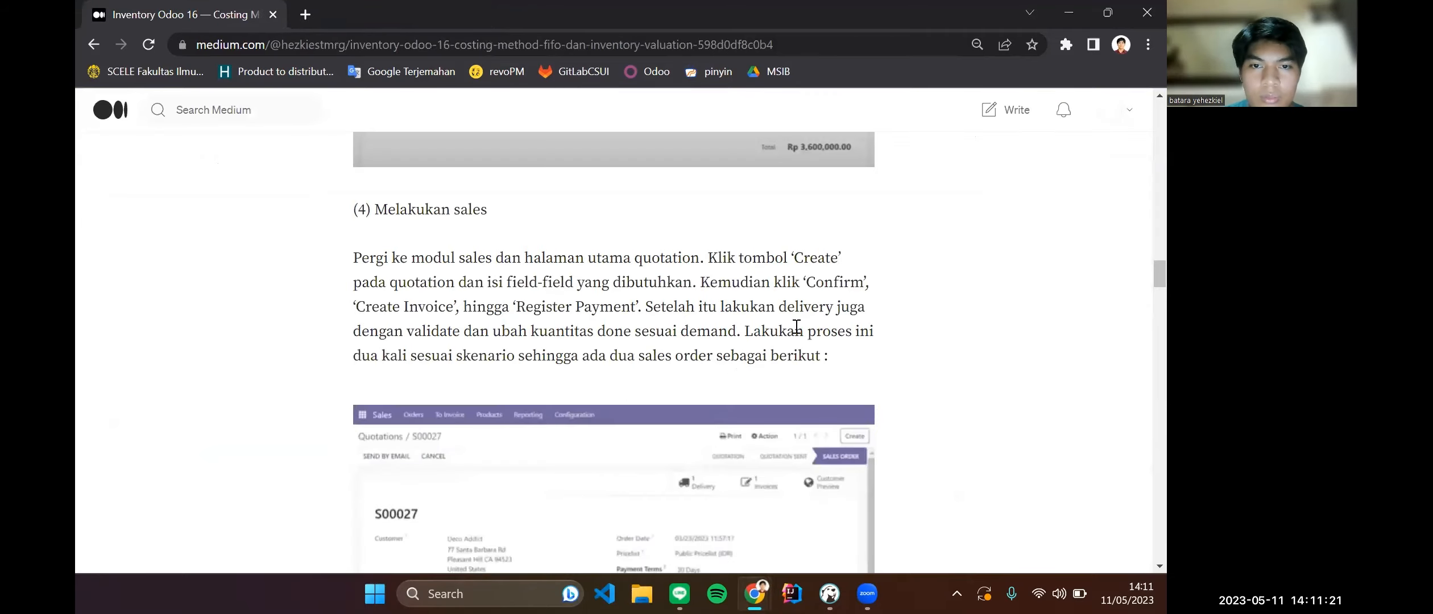
scroll(815, 314, down, 2)
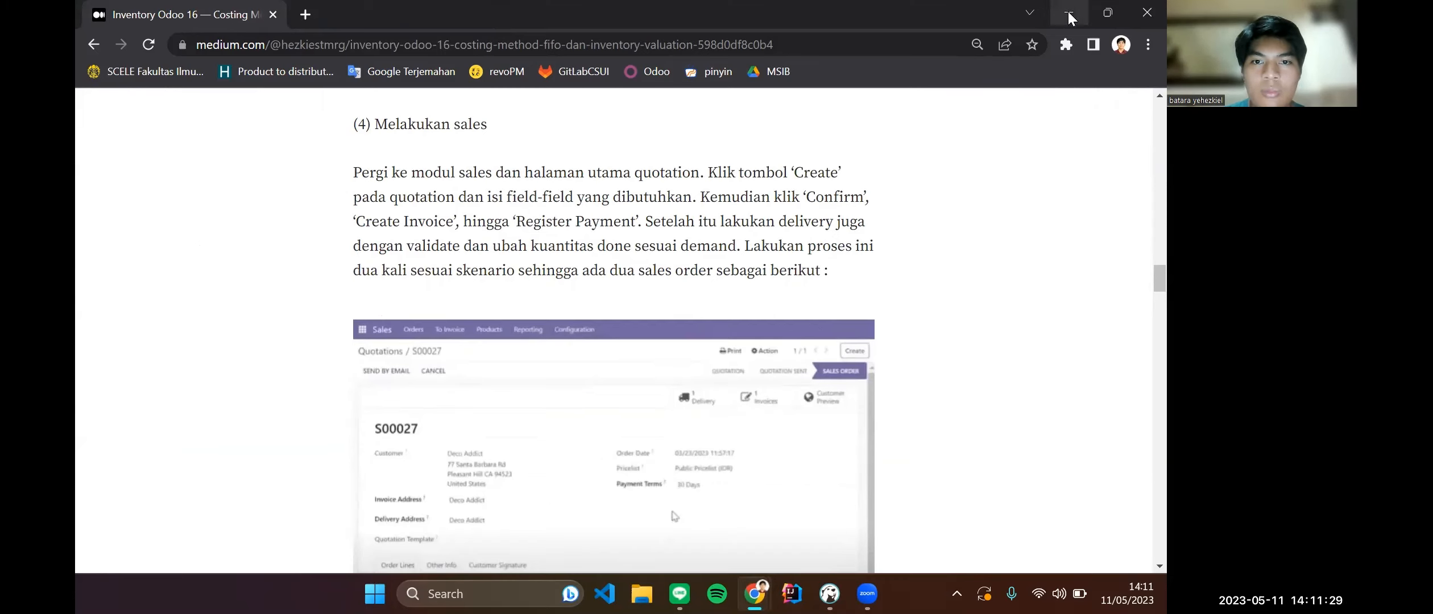
click(1068, 17)
scroll(847, 358, down, 3)
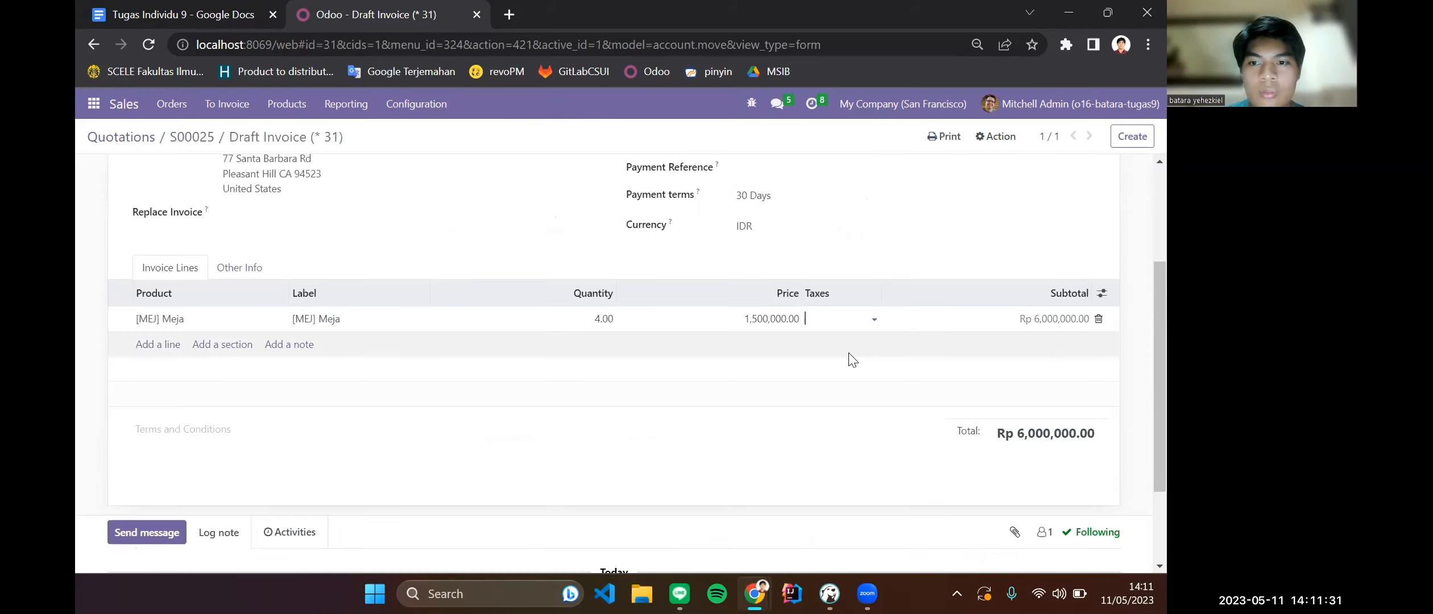
scroll(894, 362, up, 3)
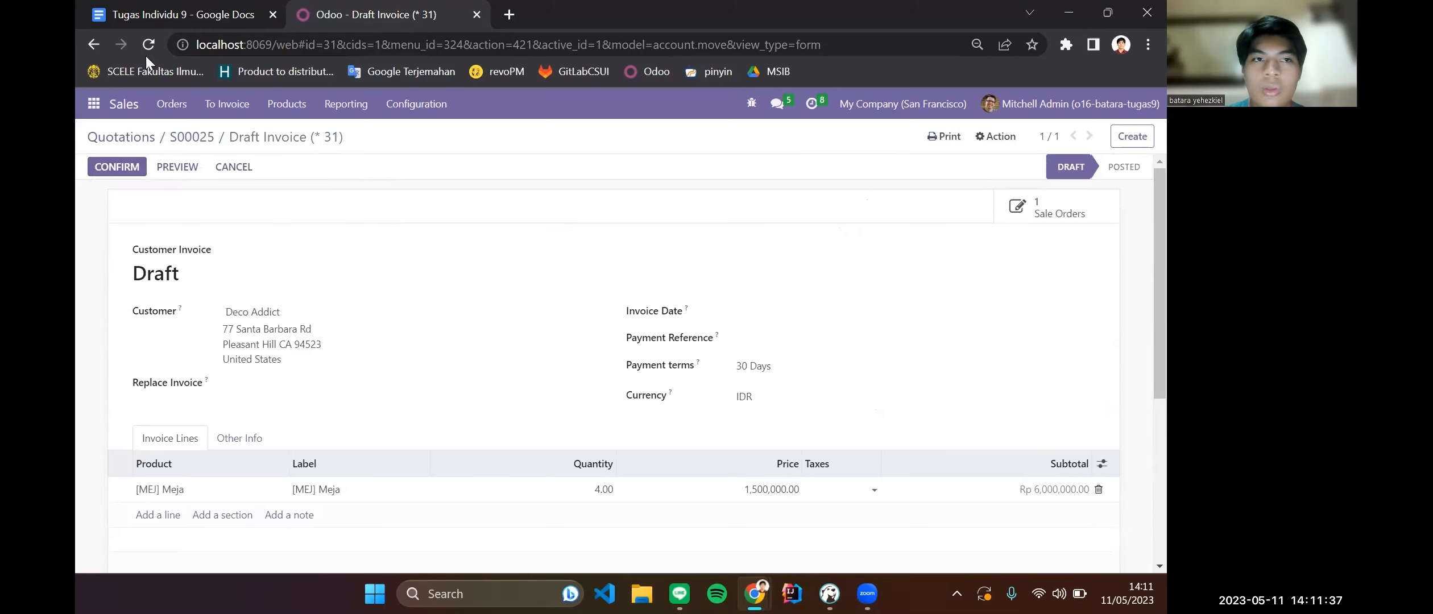
Return from the draft invoice to its sales order and open the linked delivery order's Meja operations.
click(1069, 206)
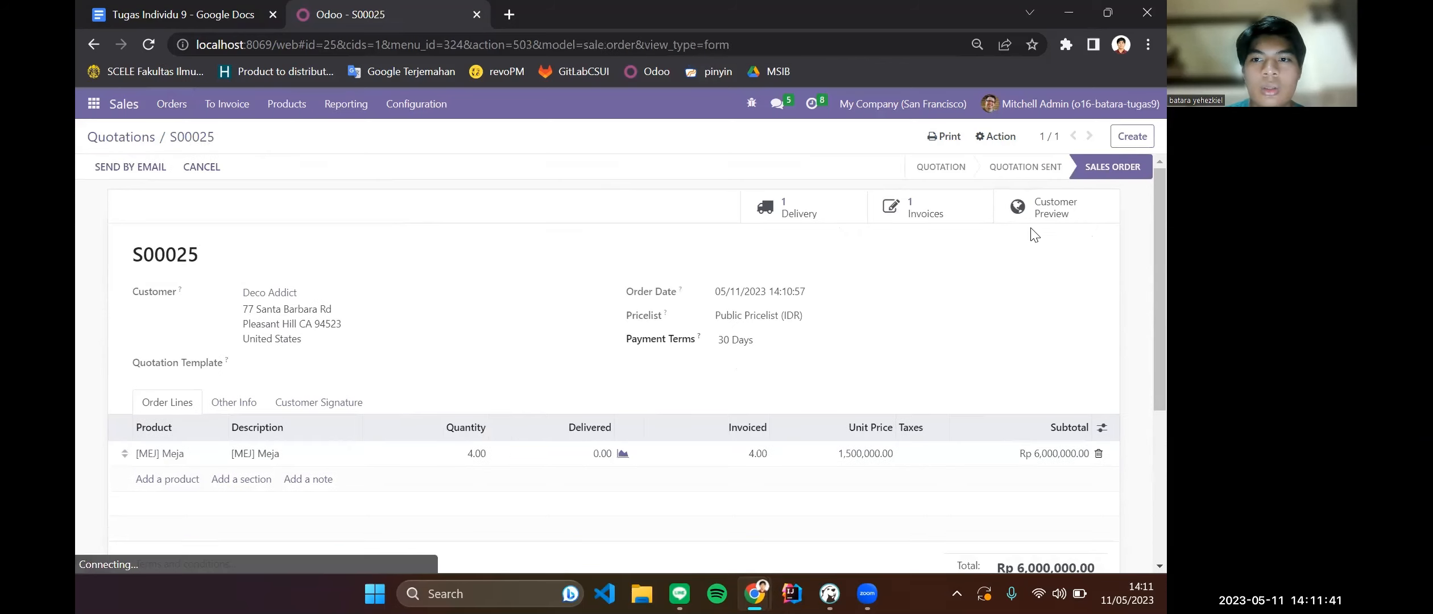
click(791, 209)
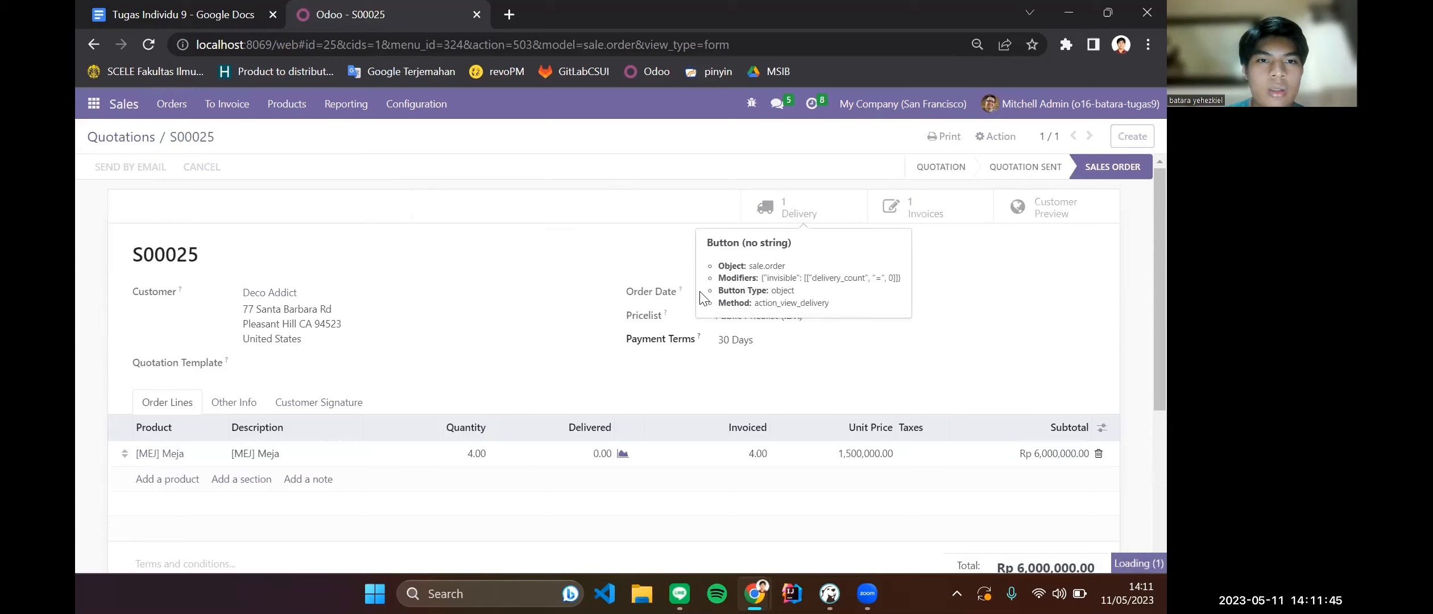
scroll(583, 363, down, 3)
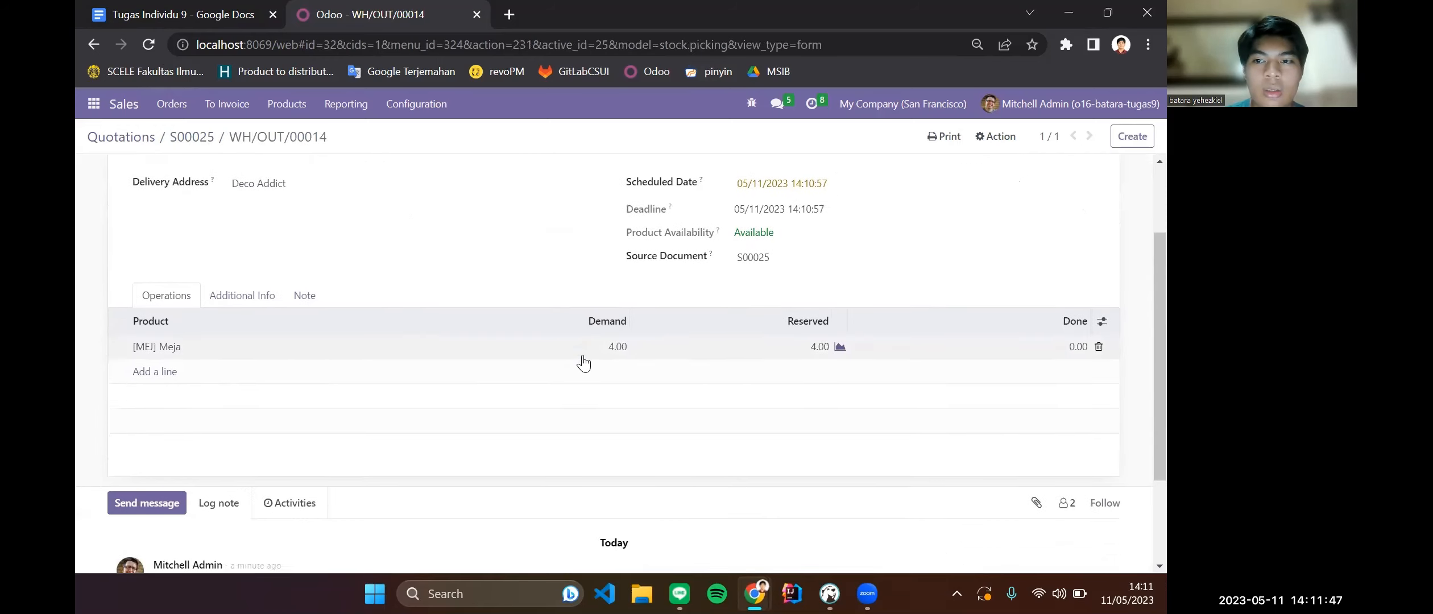
scroll(582, 362, down, 1)
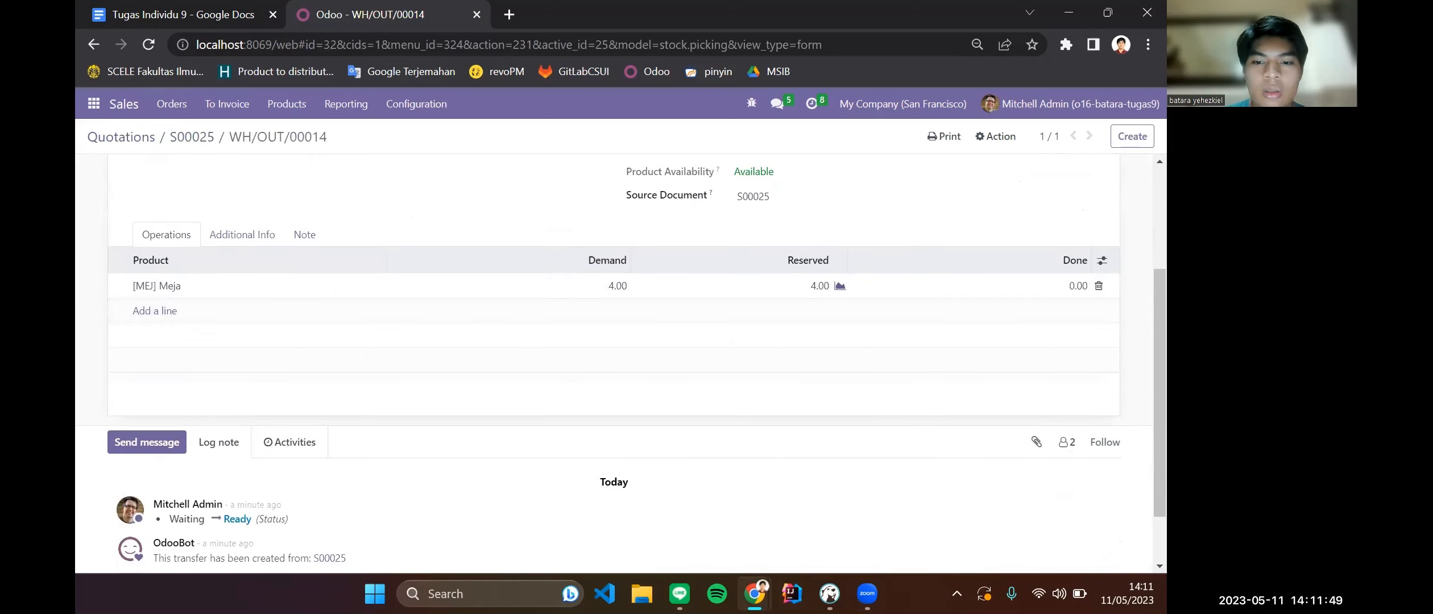
Recheck the article's delivery instructions and validate the Meja delivery, applying the immediate transfer and confirming the SMS notification.
mouse_move(754, 594)
click(828, 509)
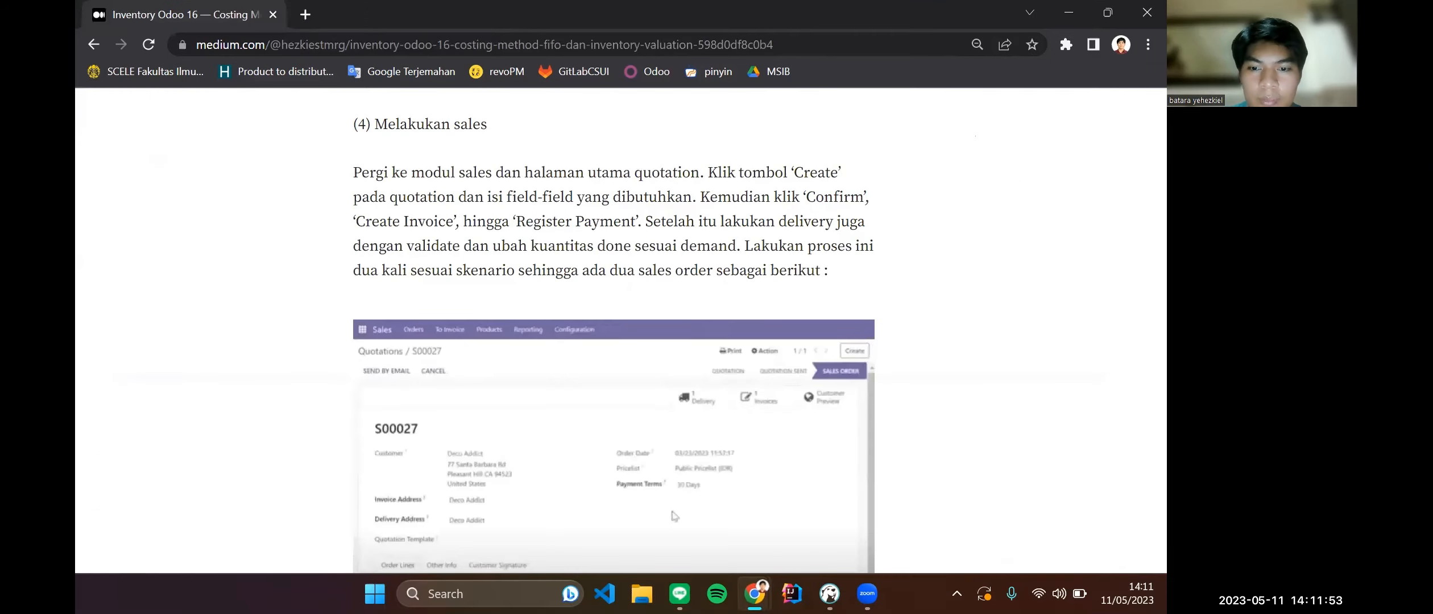
mouse_move(754, 594)
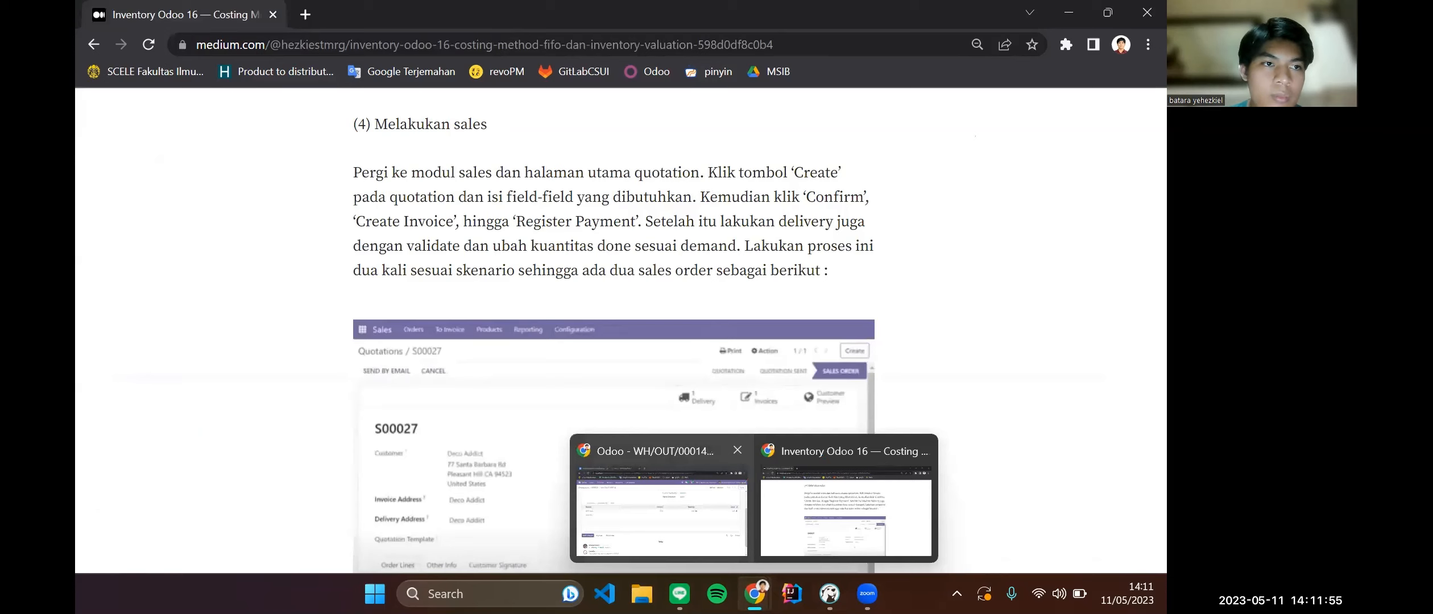
click(660, 506)
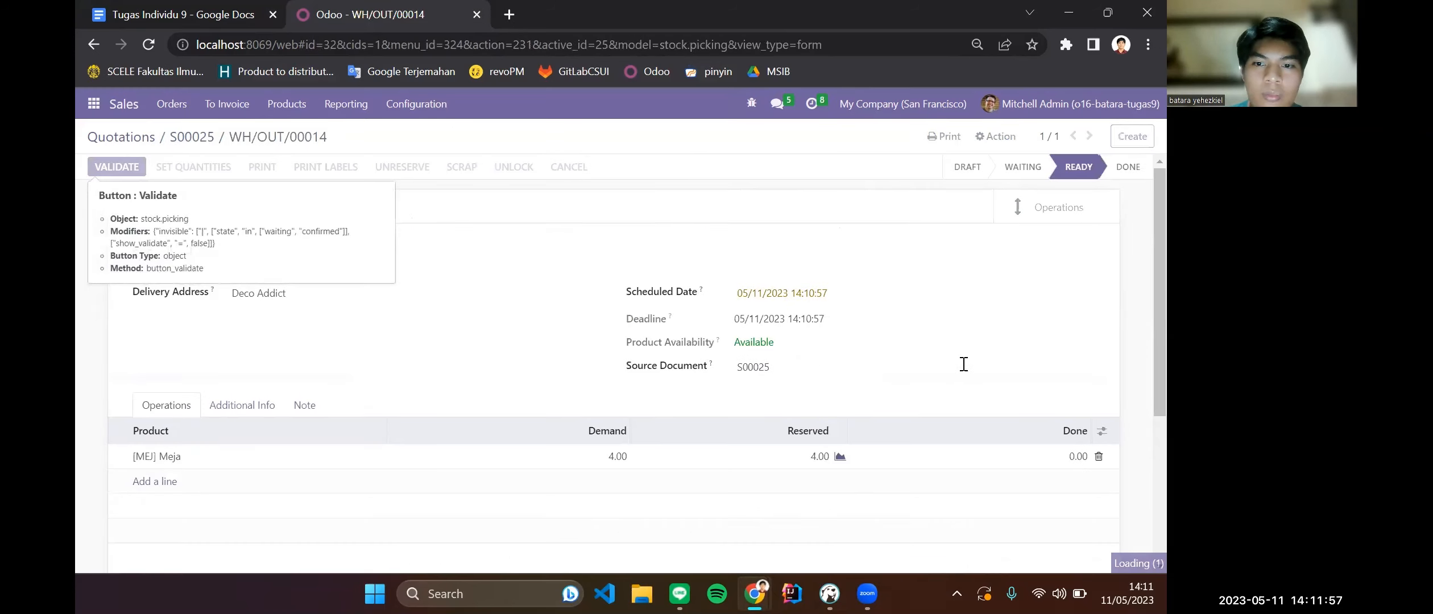
scroll(982, 371, down, 1)
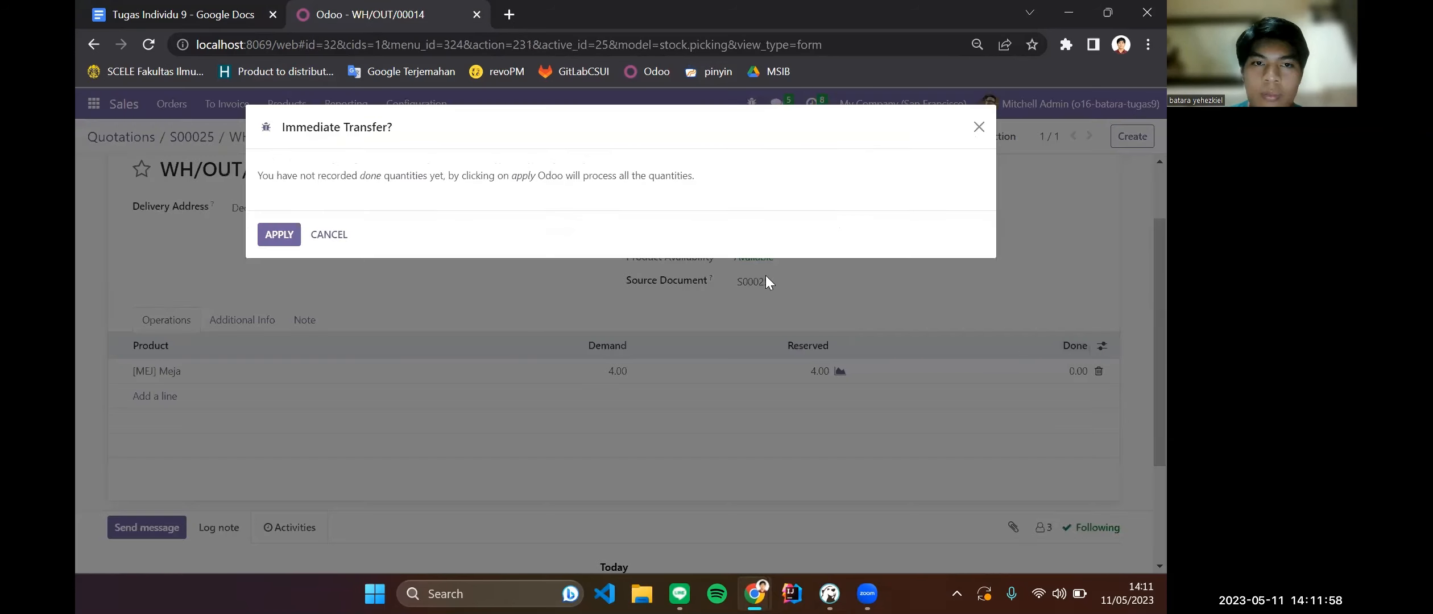
click(273, 235)
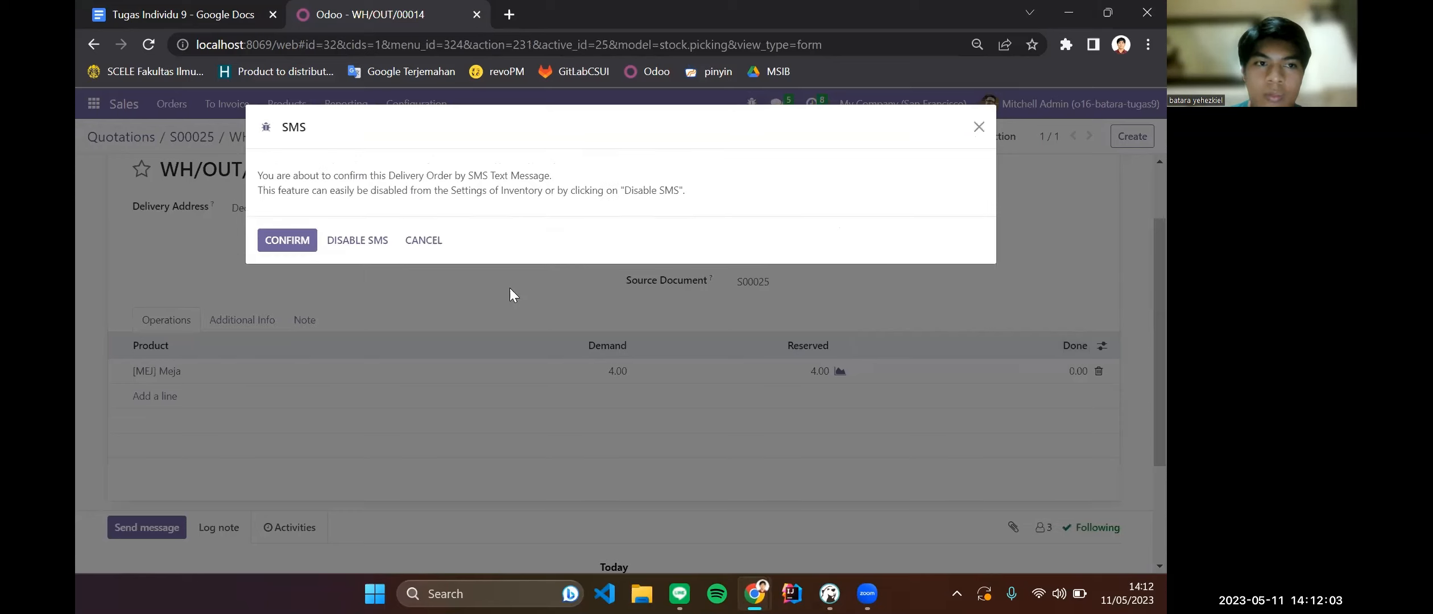
click(287, 240)
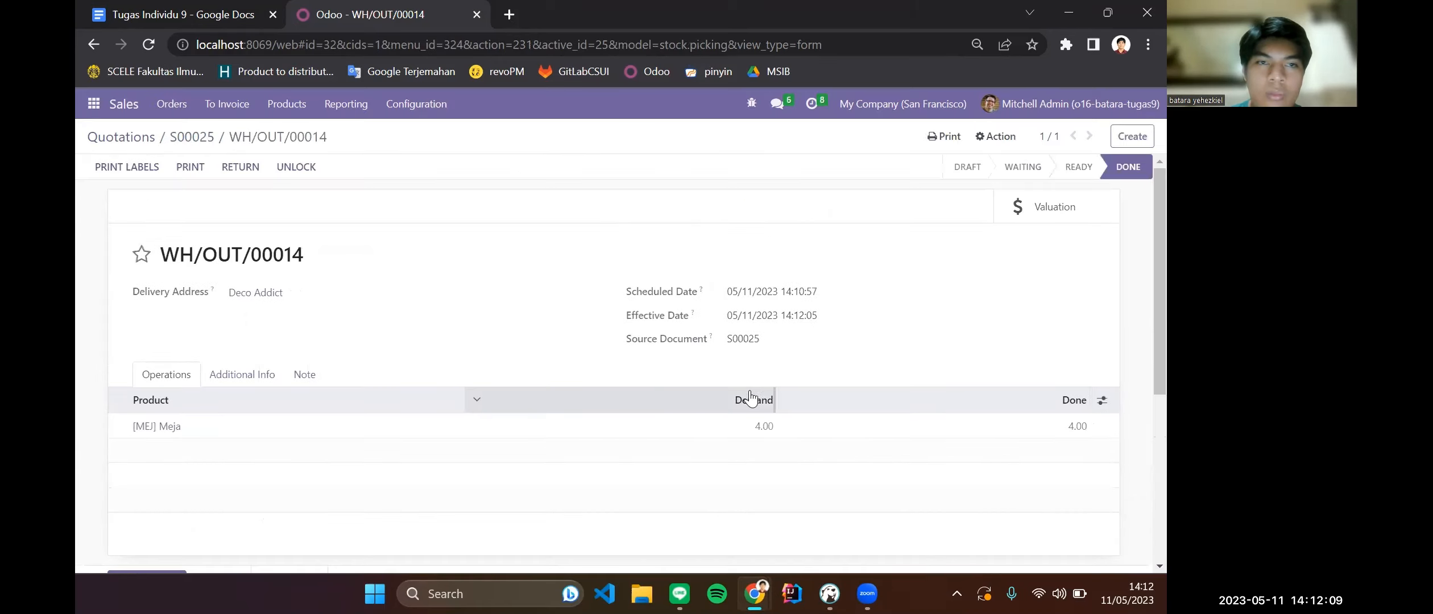
scroll(938, 364, down, 3)
scroll(1046, 341, up, 3)
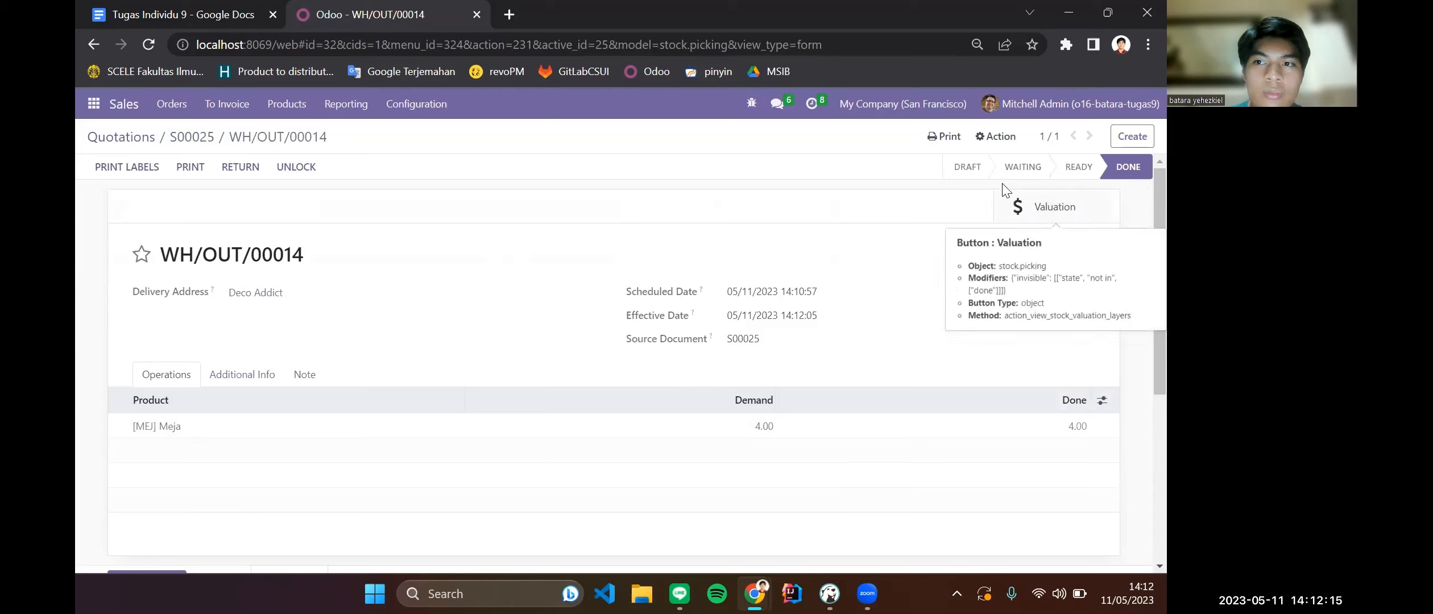
Confirm the sales order's draft invoice and register its Rp 6,000,000.00 payment through the Bank journal.
click(191, 137)
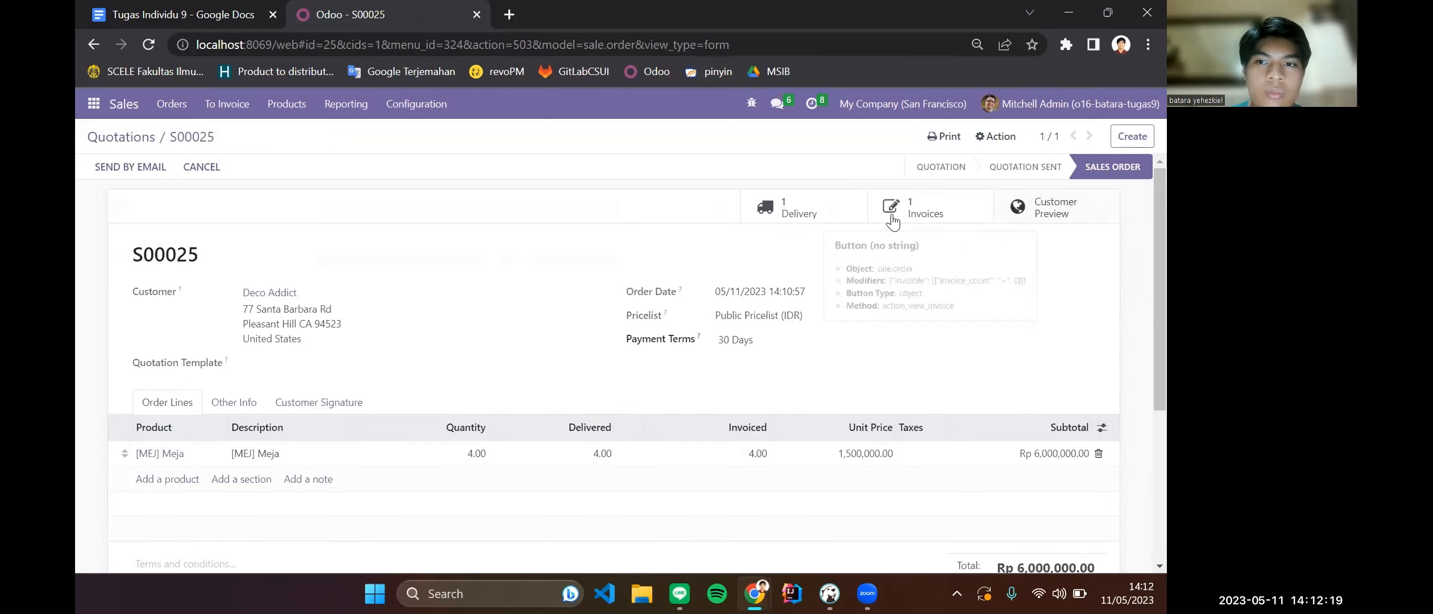
click(911, 211)
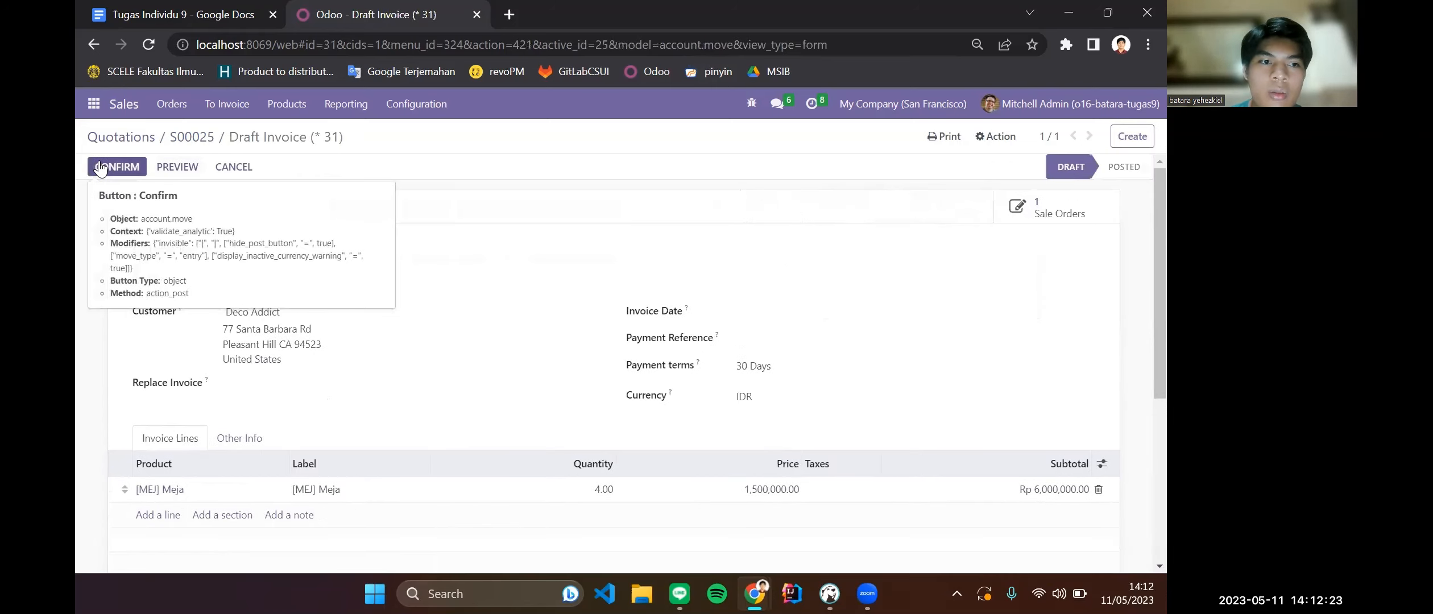
click(101, 168)
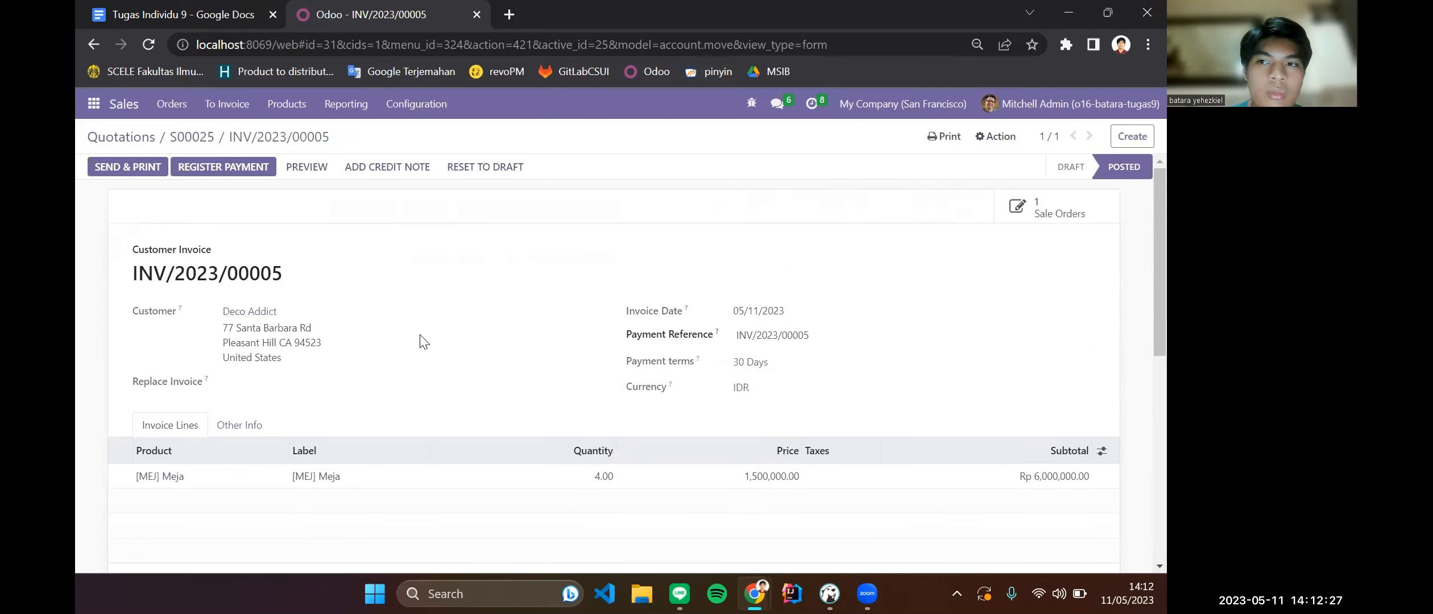
scroll(421, 341, down, 3)
scroll(419, 339, up, 3)
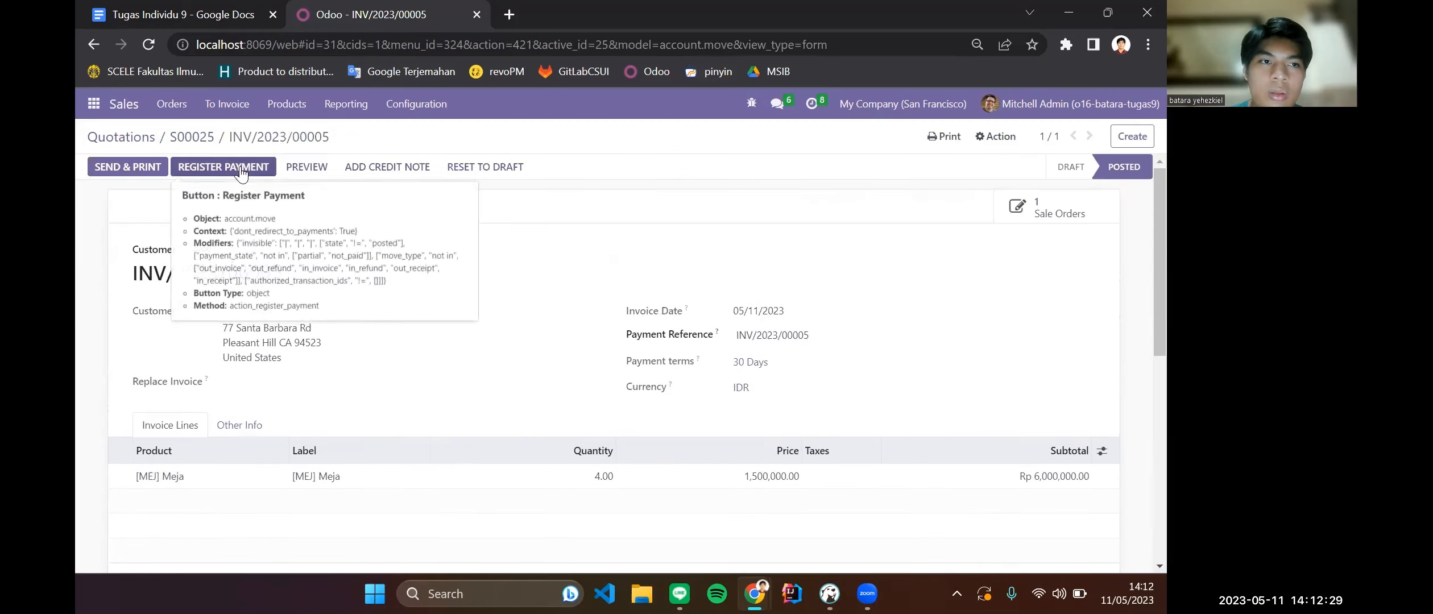
click(241, 173)
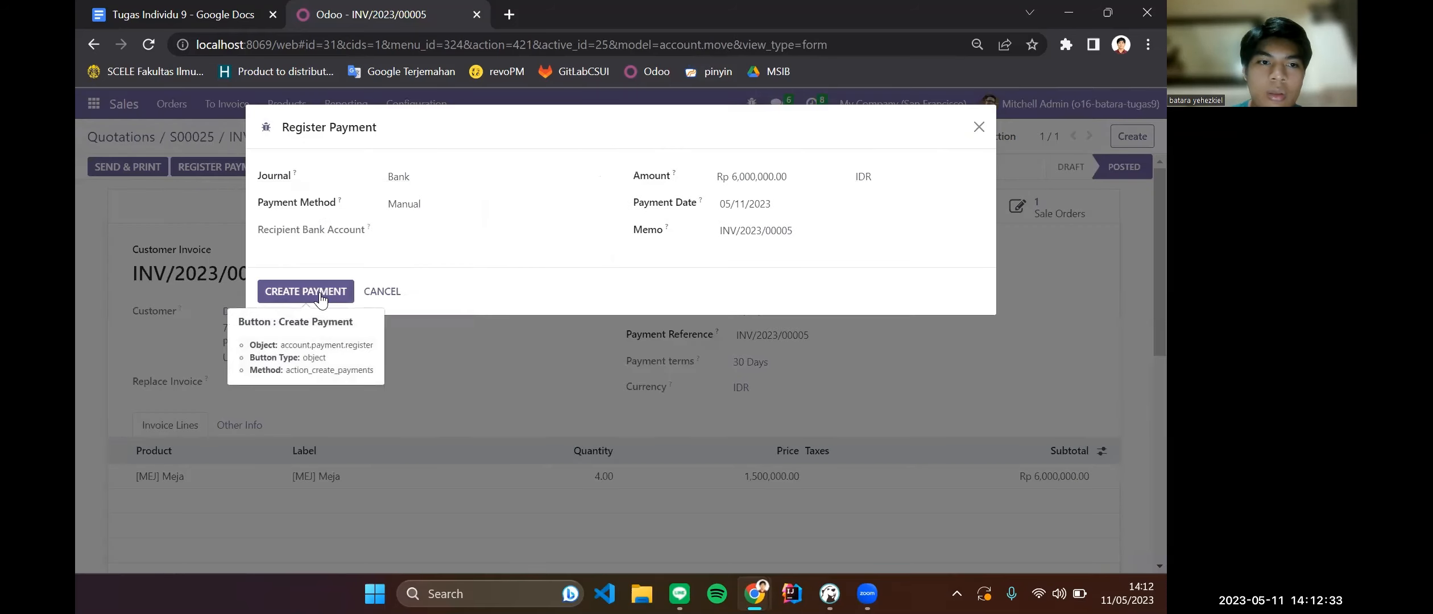
click(321, 293)
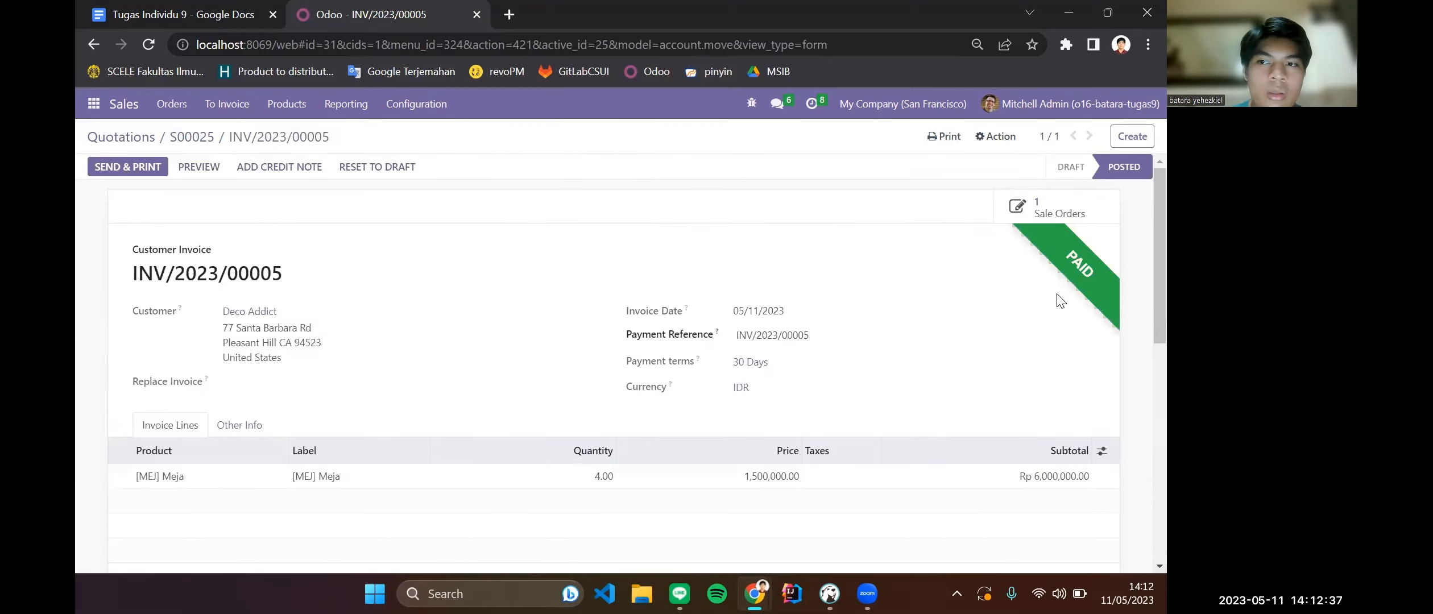
Return to the quotations list and create a new quotation for the customer Deco Addict.
click(141, 134)
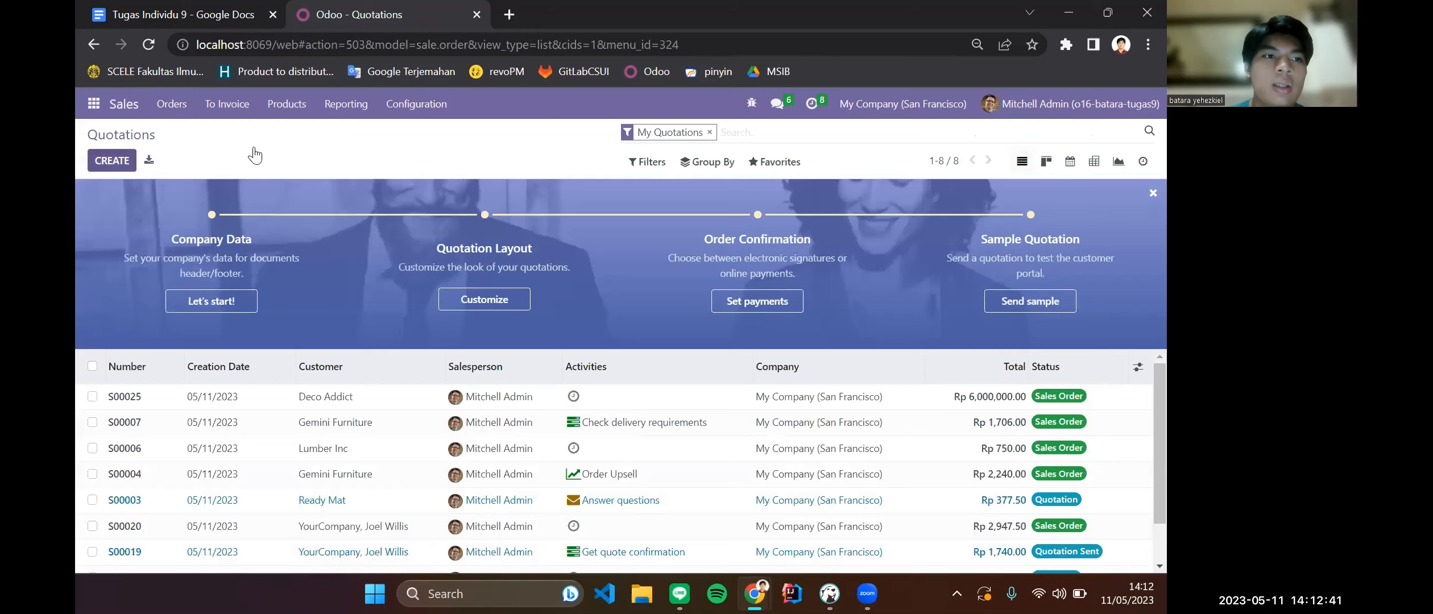
click(97, 166)
click(326, 293)
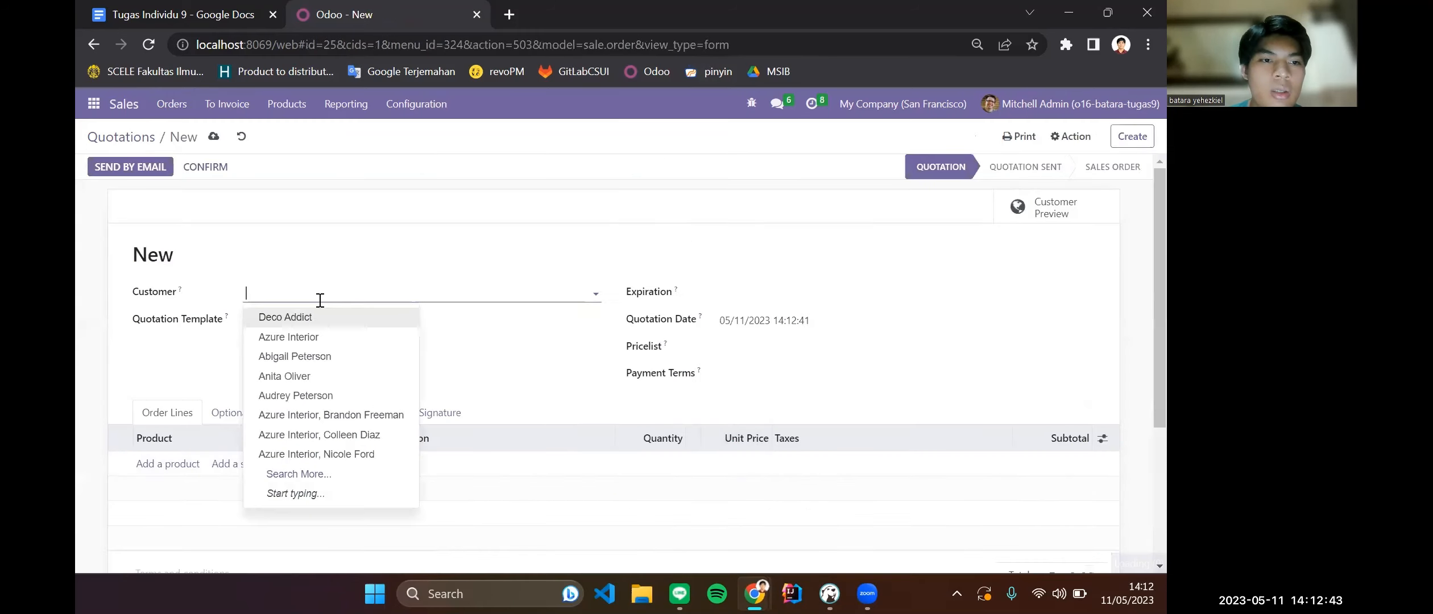
click(315, 320)
Add a [MEJ] Meja product line to the new Deco Addict quotation.
scroll(300, 426, down, 1)
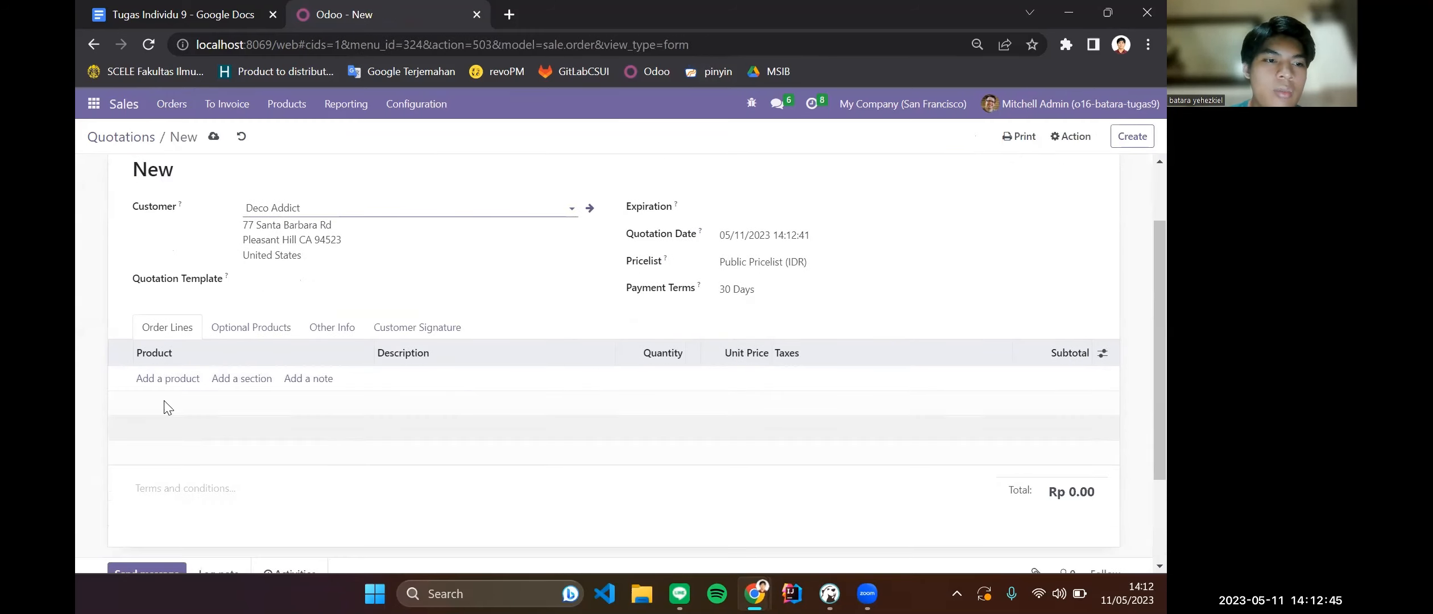
click(166, 378)
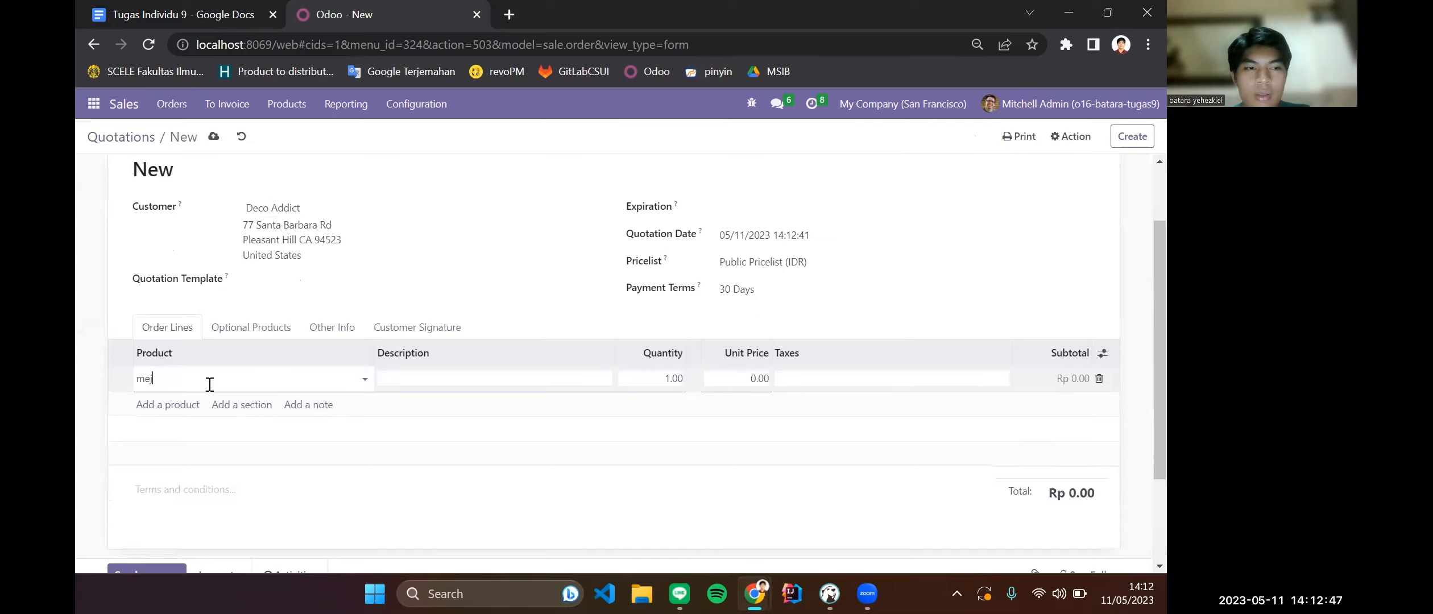
text(mej)
click(165, 400)
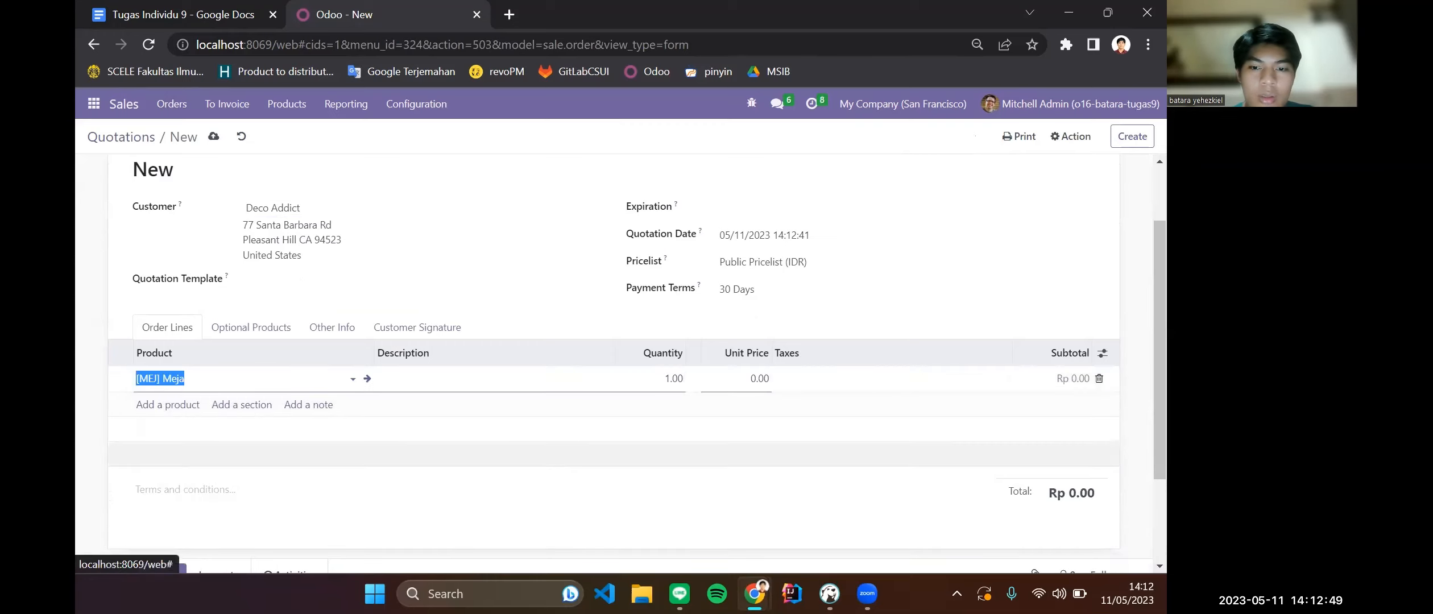
Check the second sales order in the article, set the Meja line's quantity to 4 and save the Deco Addict quotation.
key(alt+Tab)
scroll(710, 395, down, 8)
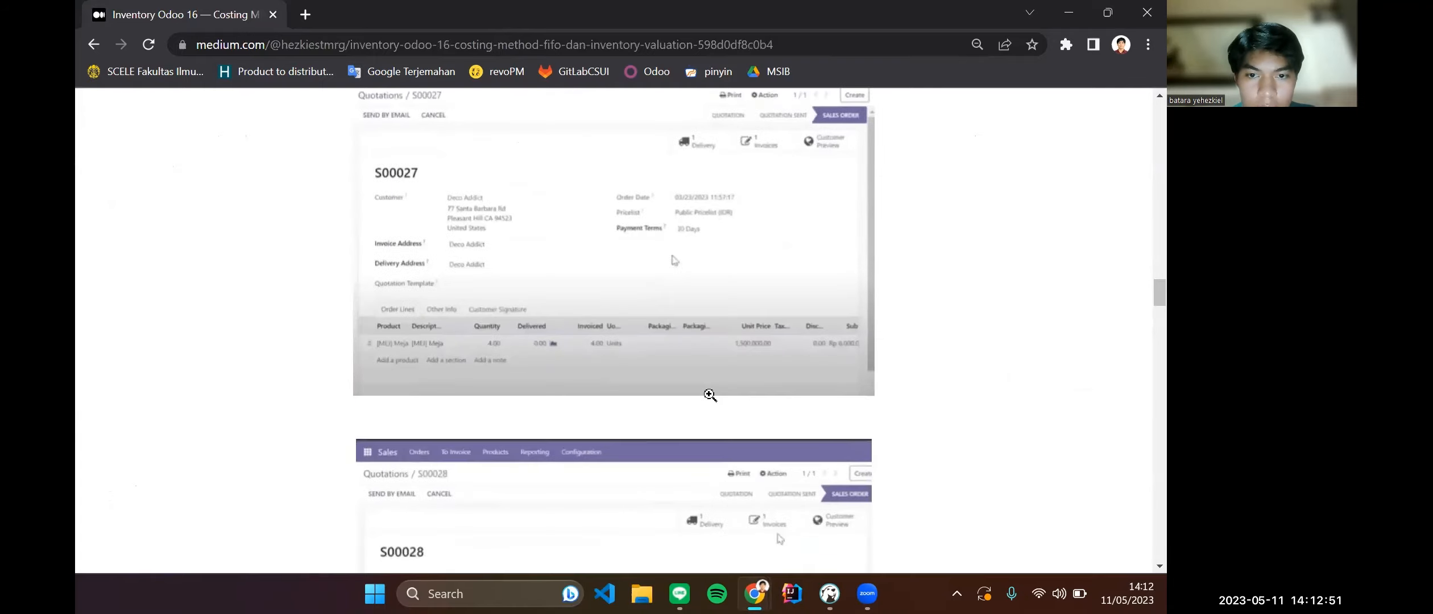
scroll(710, 395, down, 2)
scroll(777, 418, up, 6)
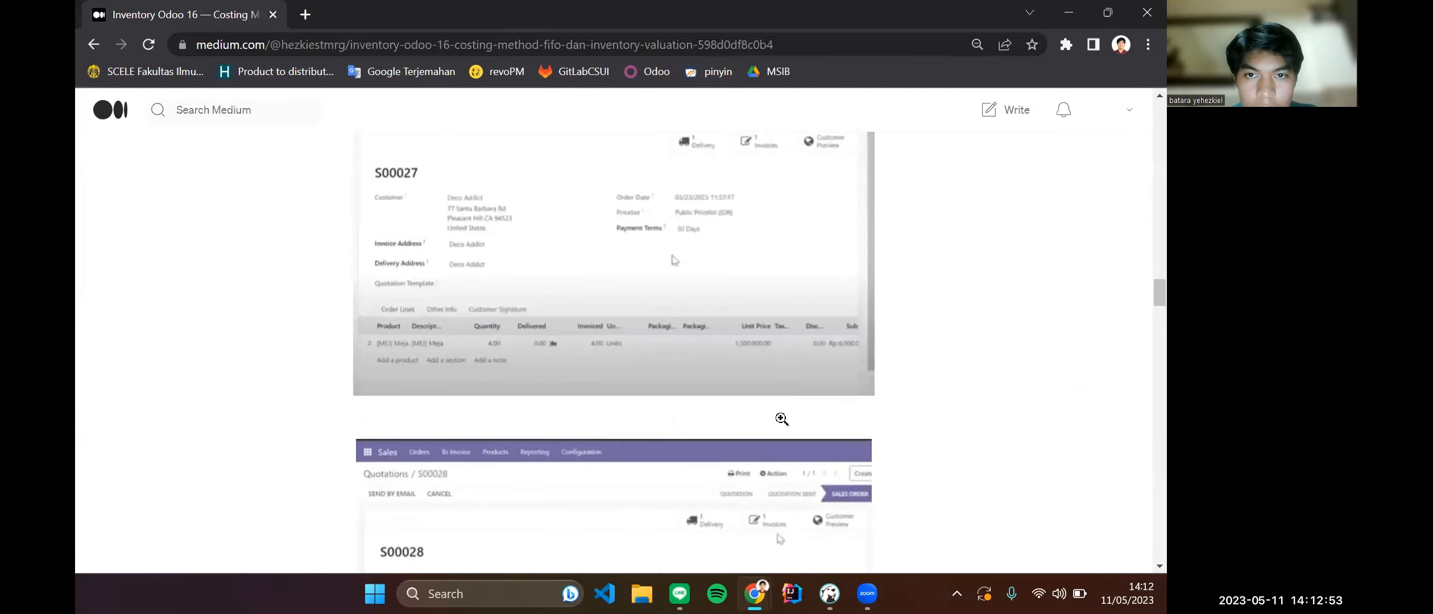
scroll(791, 424, down, 4)
scroll(799, 421, up, 3)
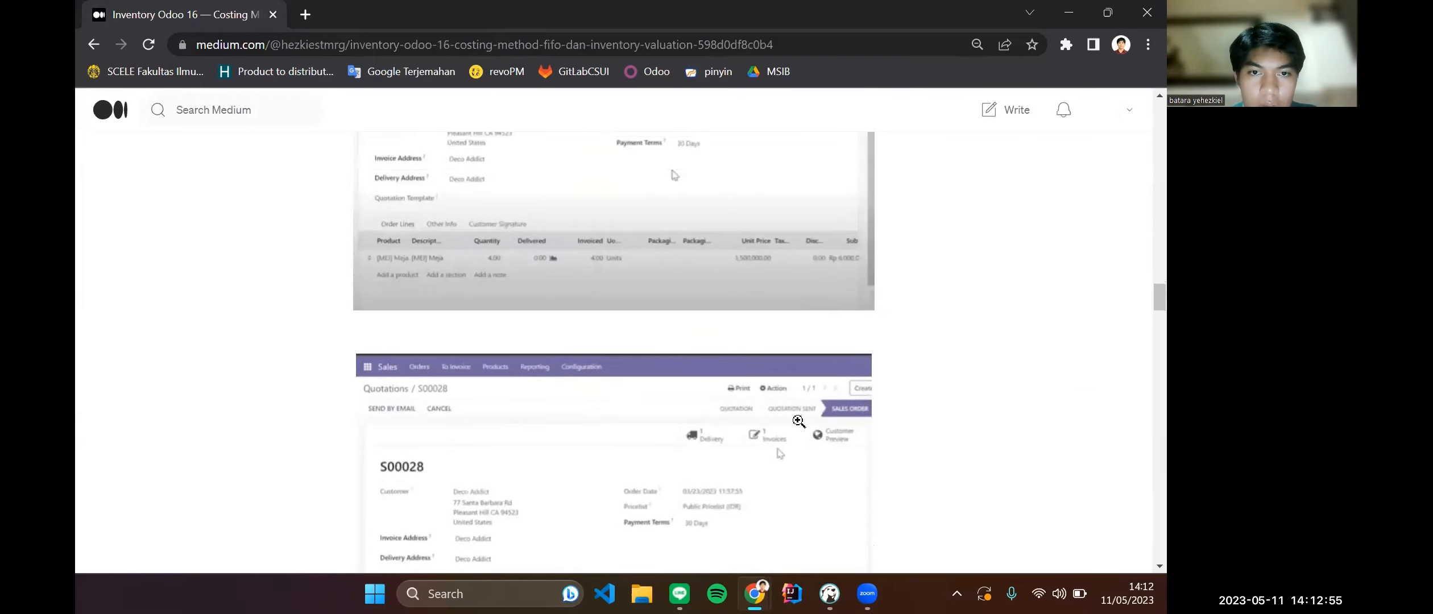
scroll(799, 421, down, 4)
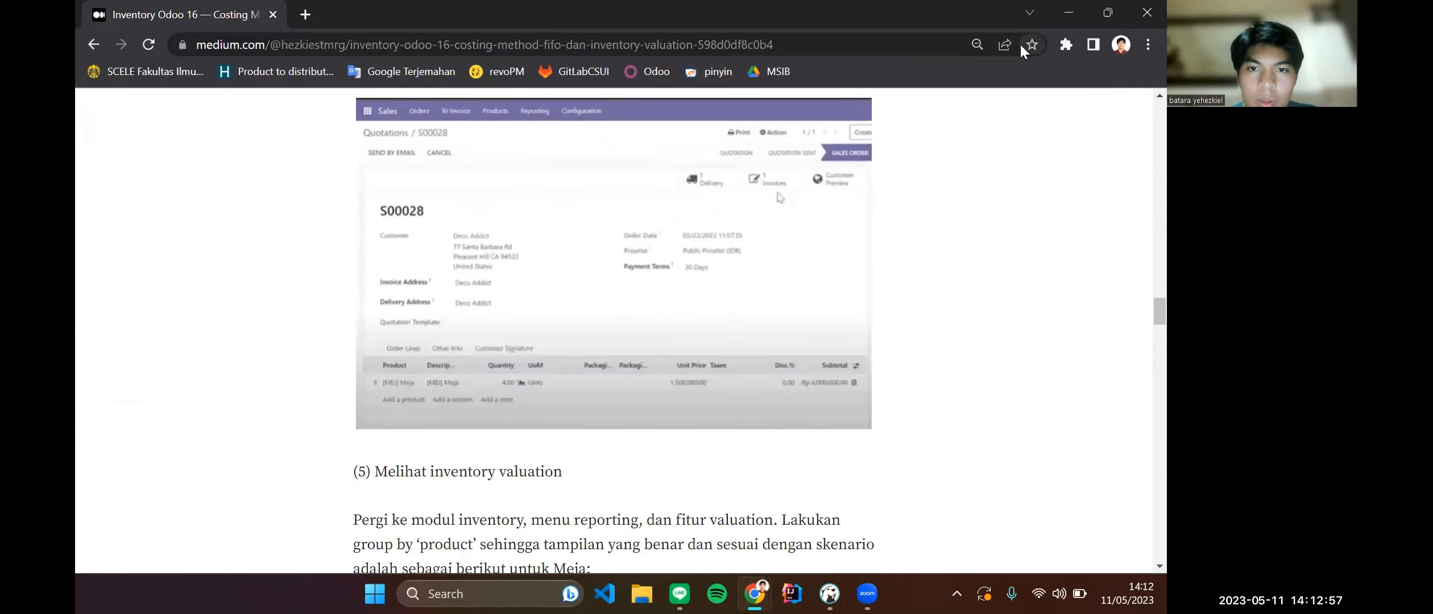
click(1057, 6)
click(676, 372)
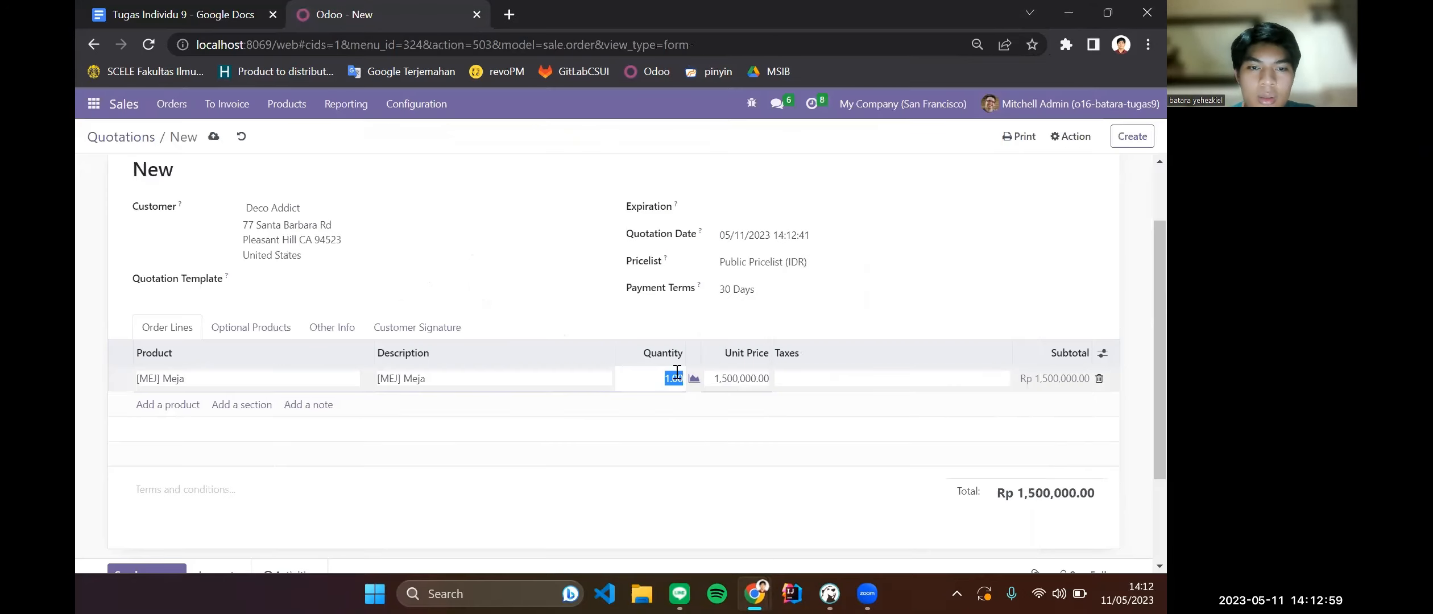
text(4)
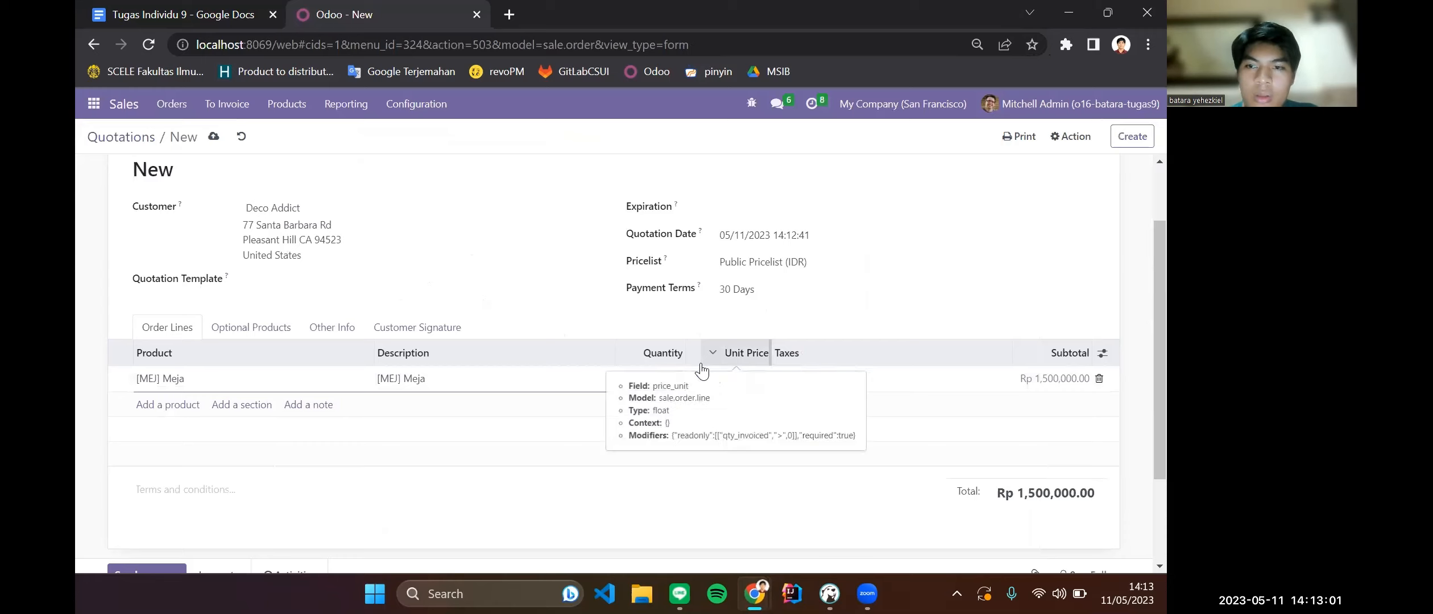
click(214, 137)
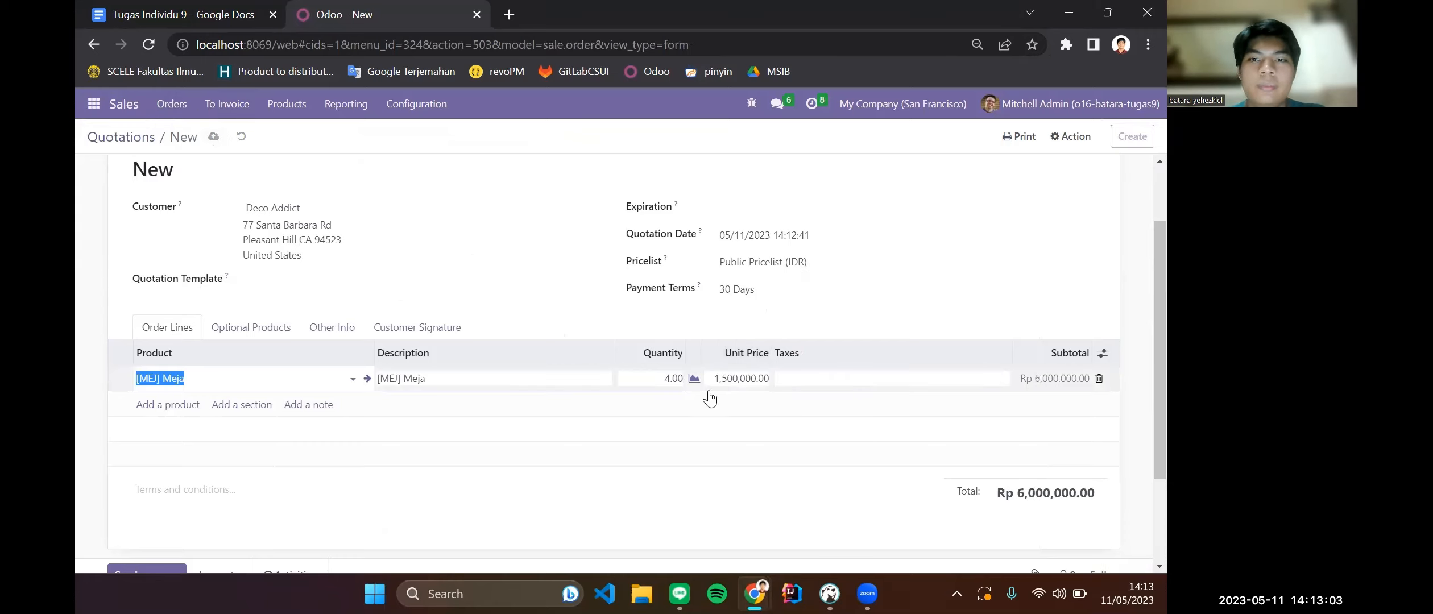
scroll(651, 459, up, 2)
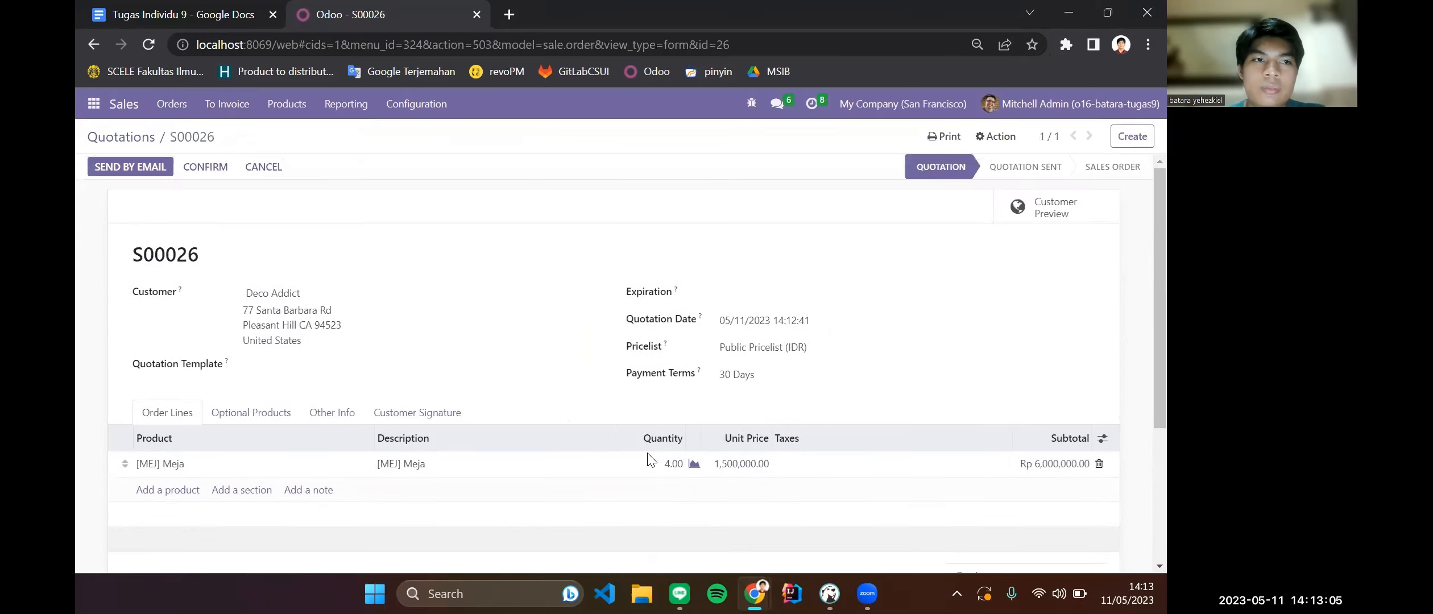
Confirm the Deco Addict quotation and create its regular invoice as a draft.
click(205, 167)
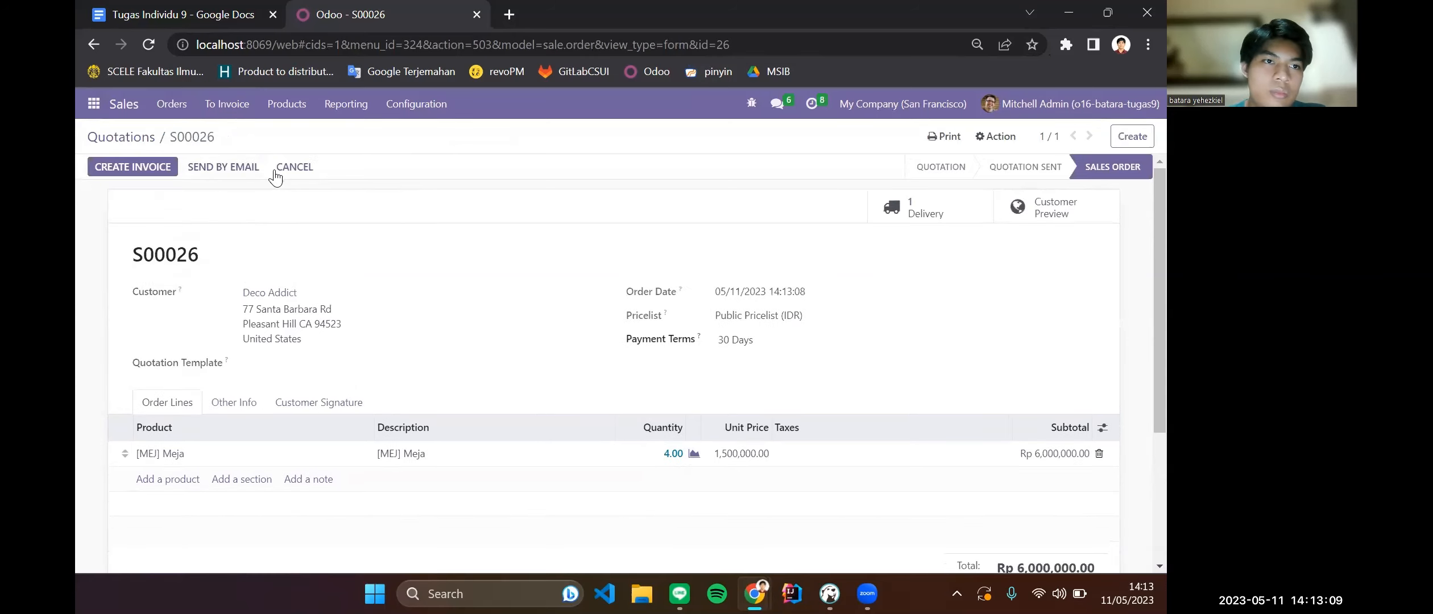
click(152, 171)
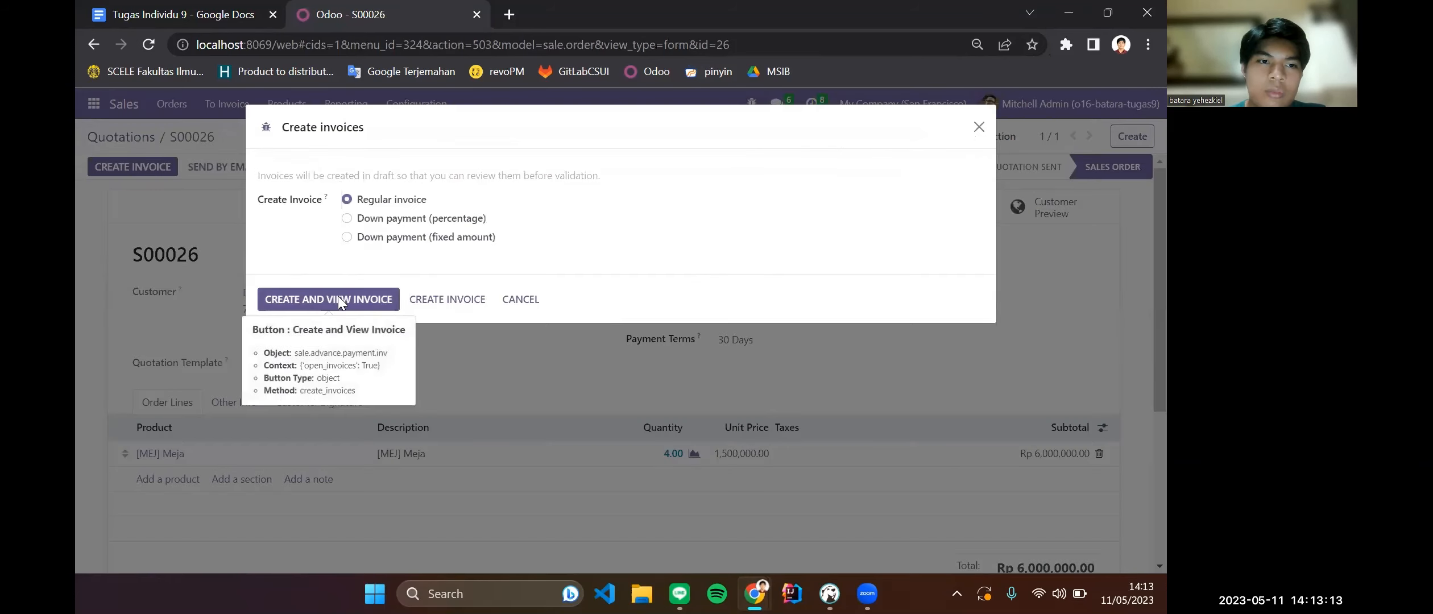
click(340, 300)
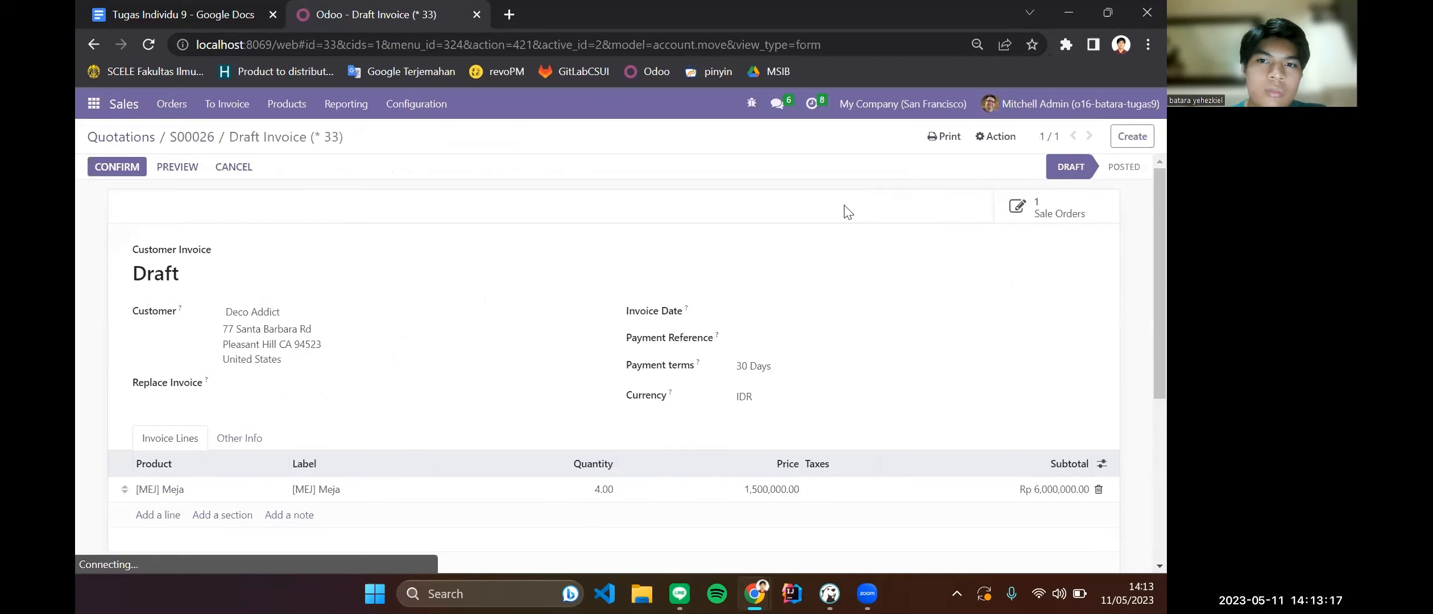
Return to the sales order, open its Meja delivery and validate it with an immediate transfer.
click(195, 141)
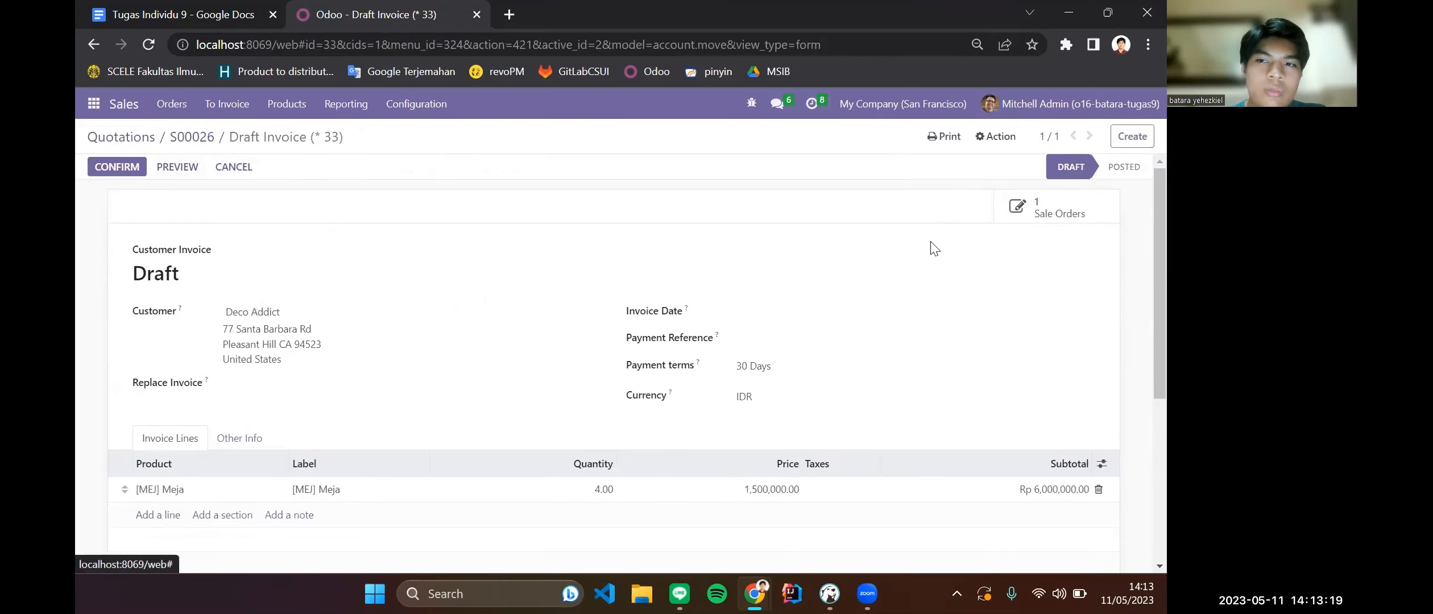
click(815, 212)
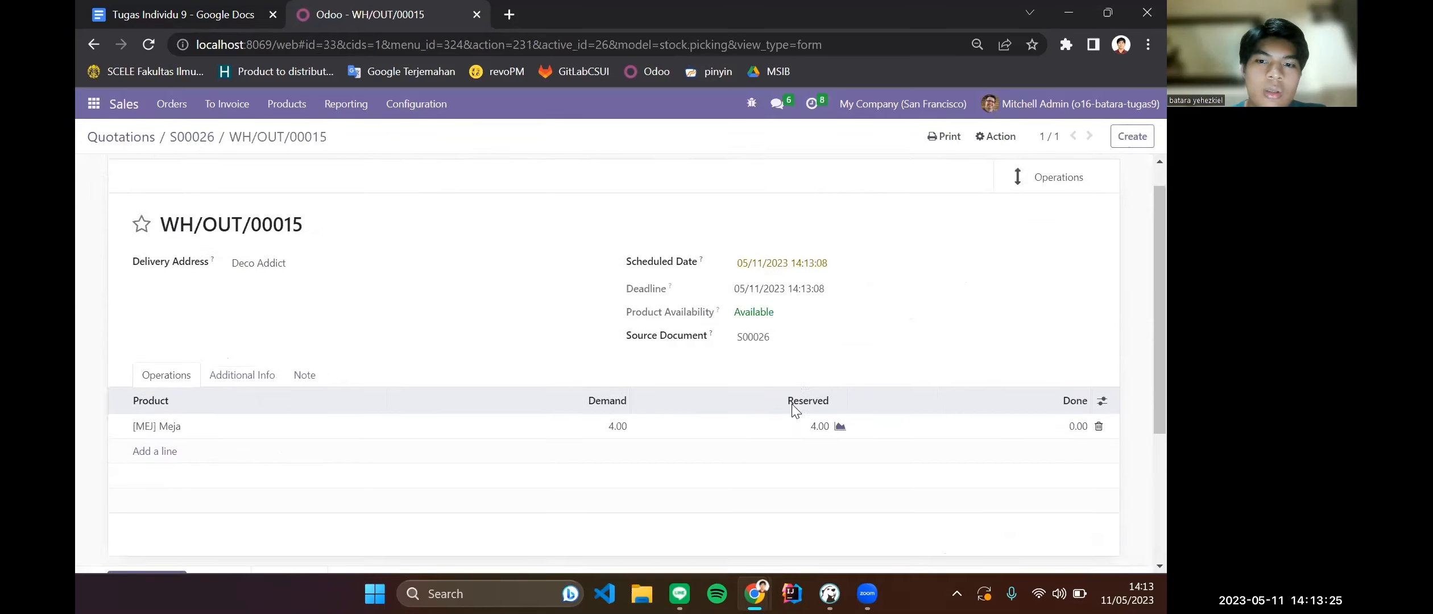
scroll(793, 406, down, 3)
scroll(166, 218, up, 3)
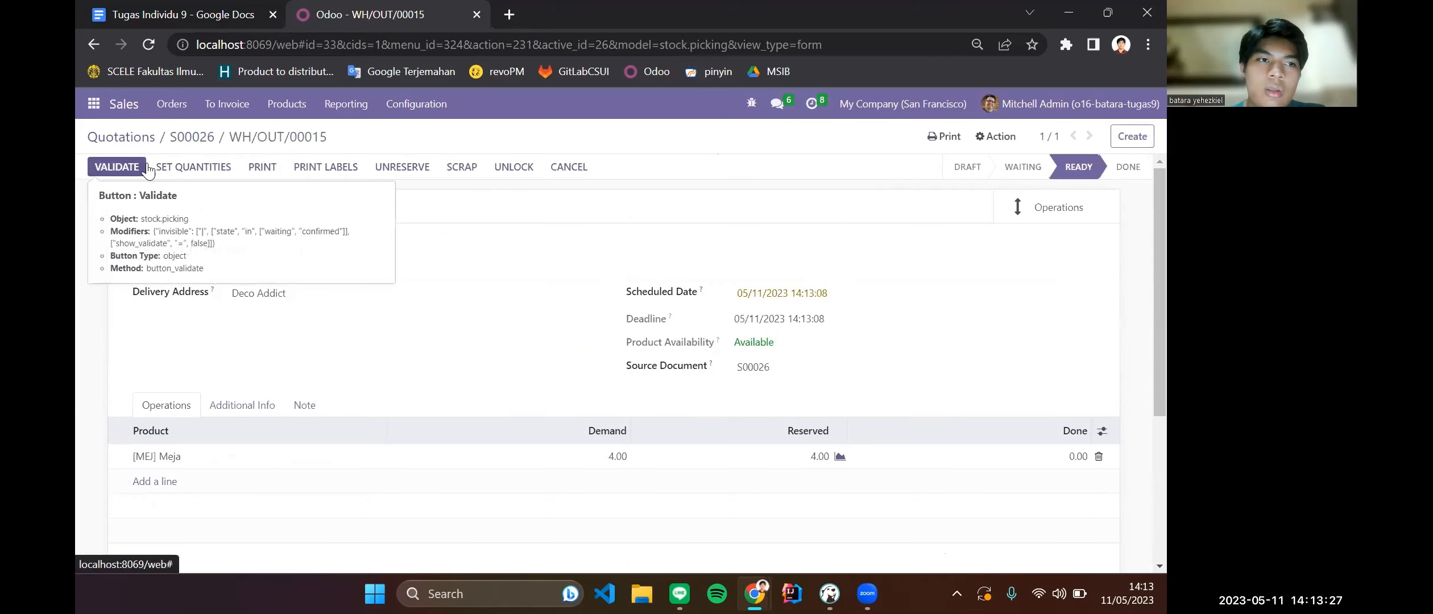
click(120, 167)
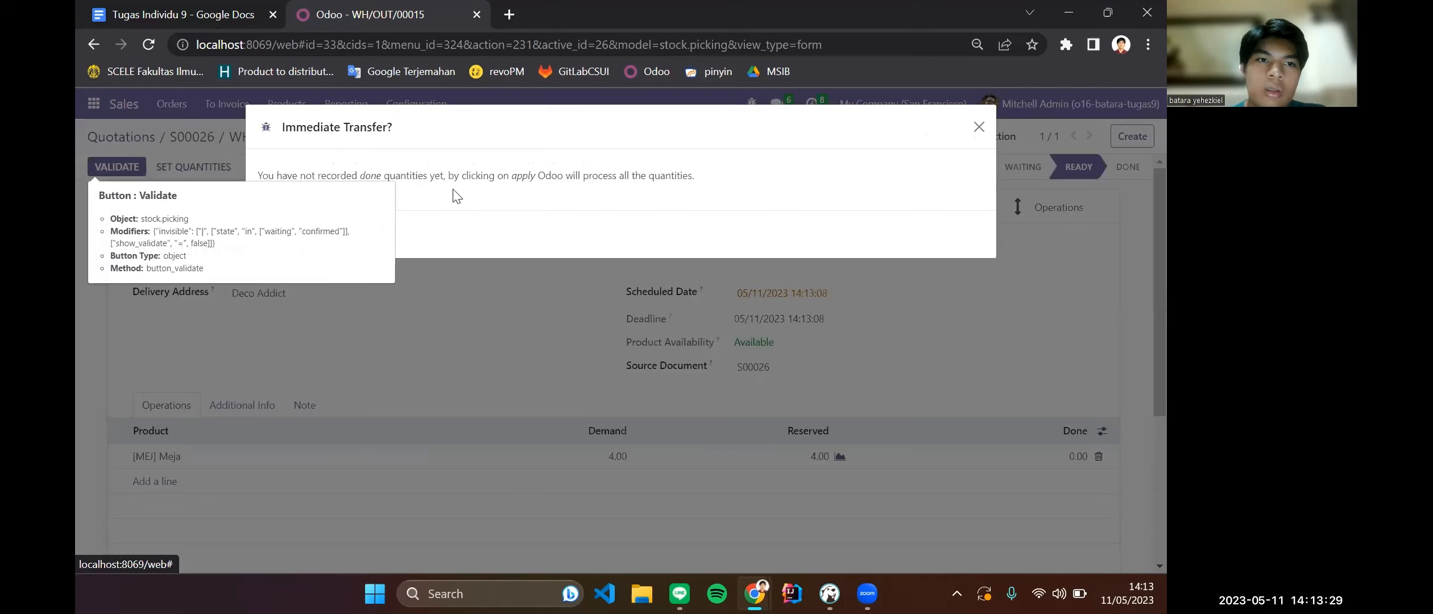
click(279, 234)
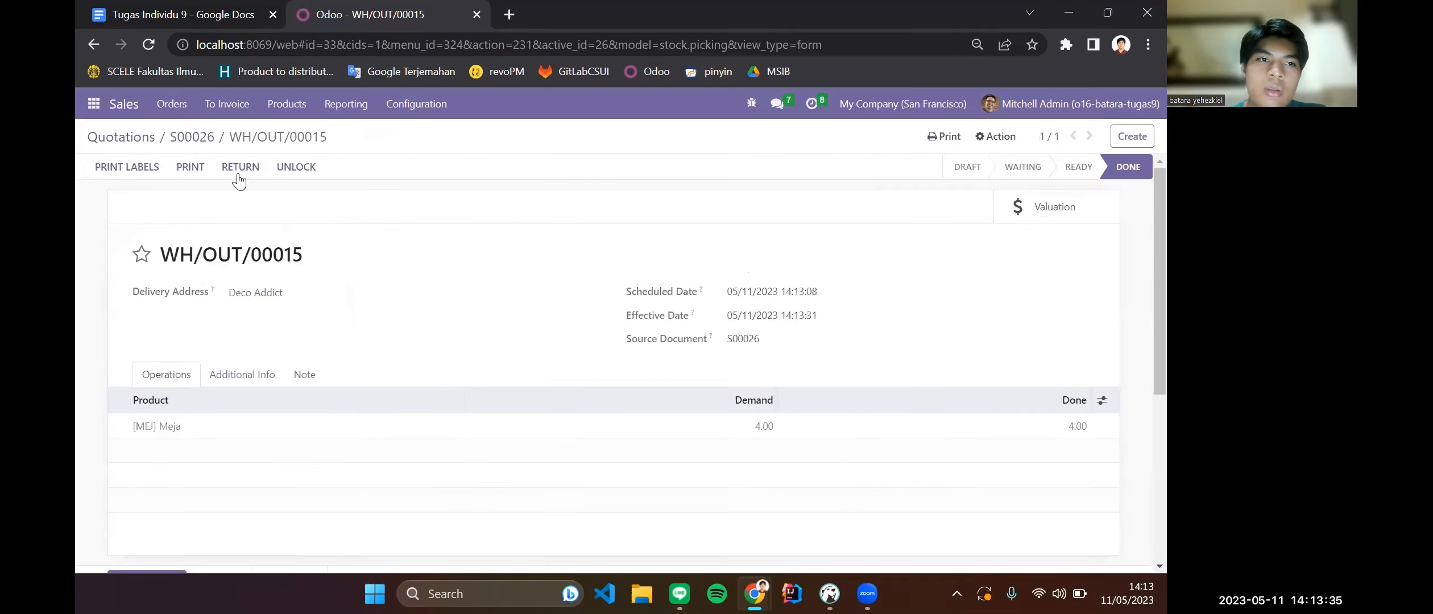
Go back to the sales order, confirm its draft invoice and register the Rp 6,000,000.00 payment through the Bank journal.
click(201, 143)
click(913, 214)
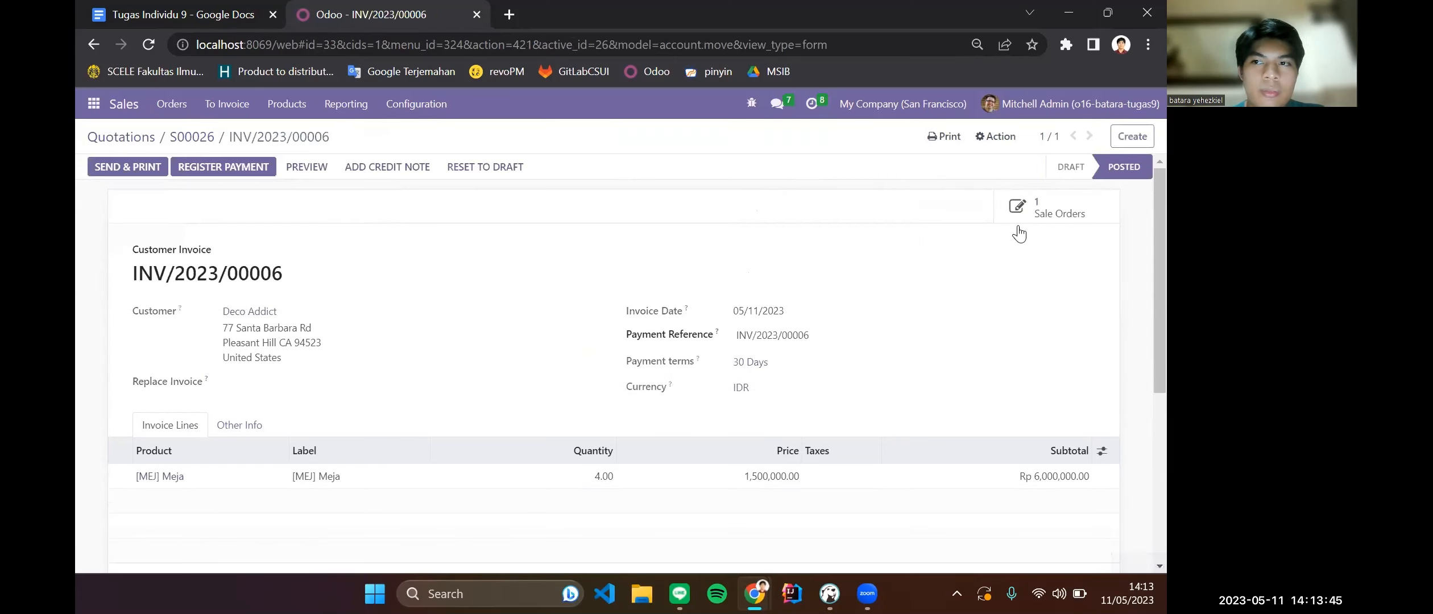
click(232, 172)
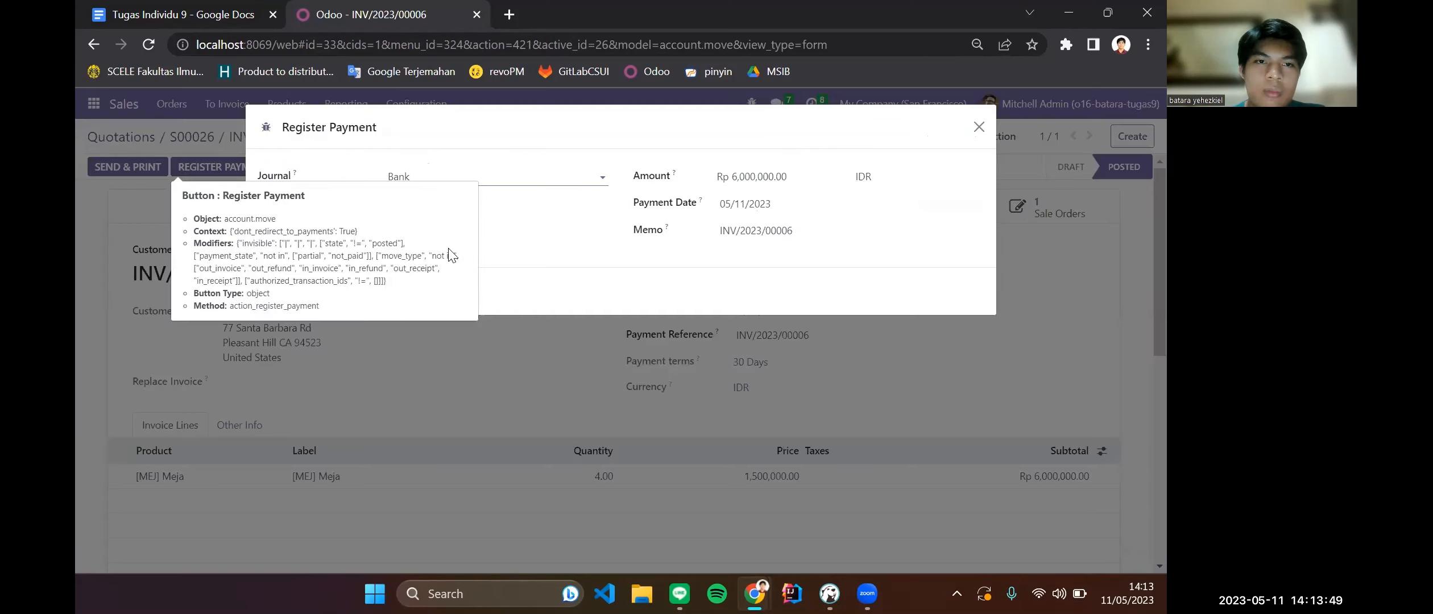
click(320, 293)
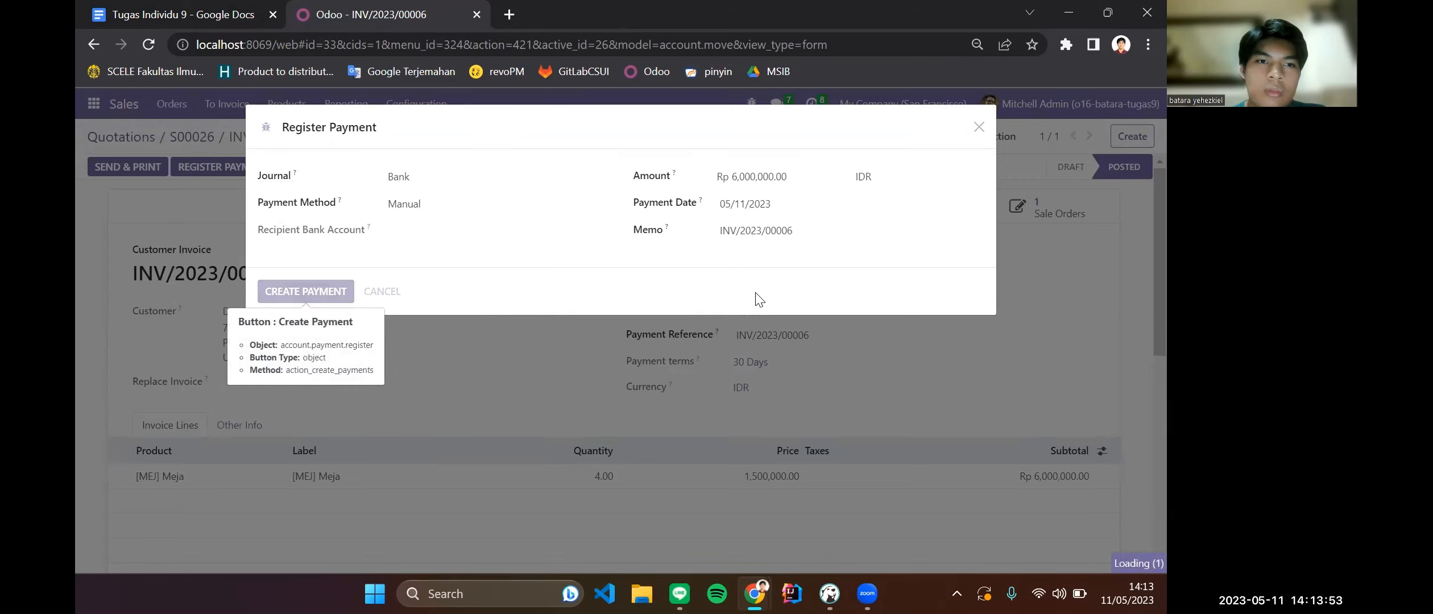
scroll(456, 381, down, 2)
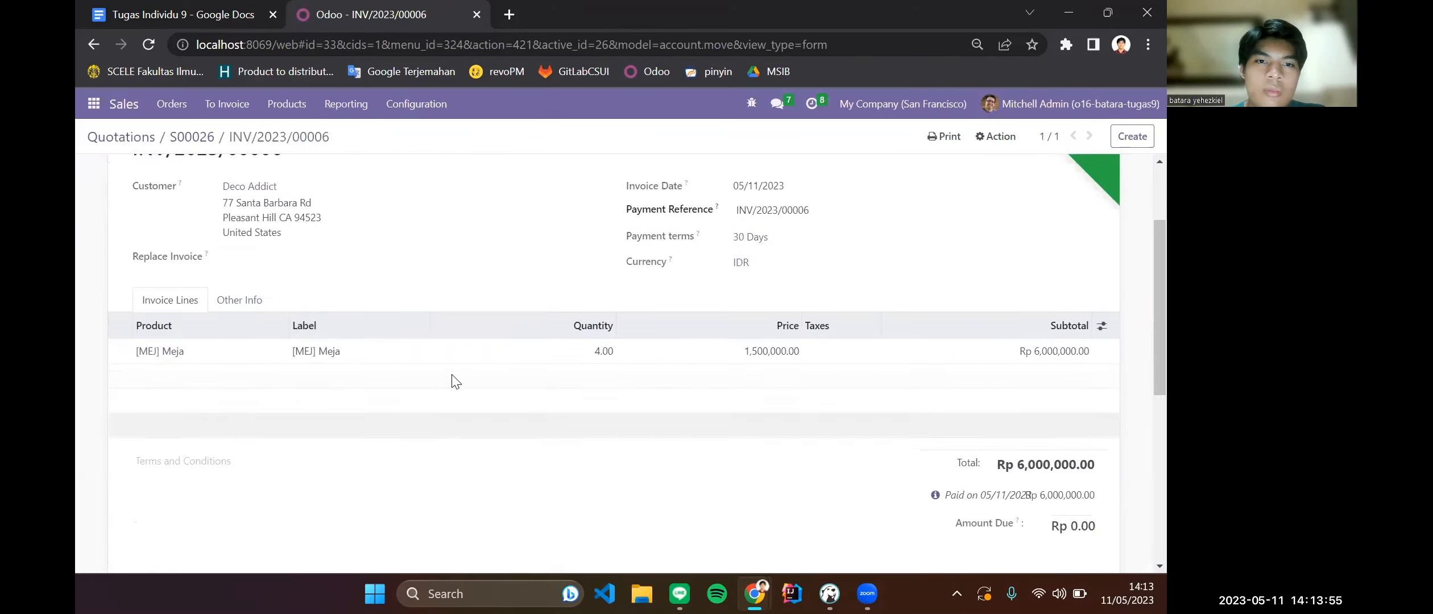
scroll(456, 381, up, 2)
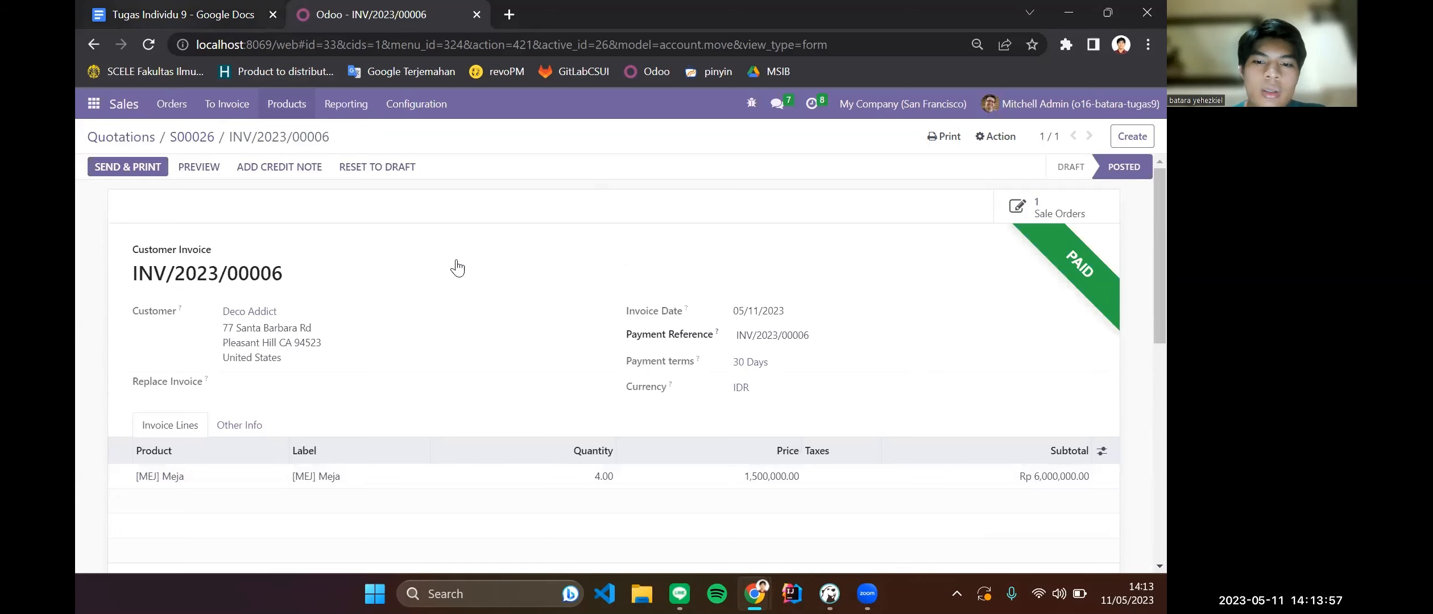
Read the article's inventory valuation instructions and open the stock valuation report in Odoo's Inventory module.
mouse_move(754, 594)
click(841, 505)
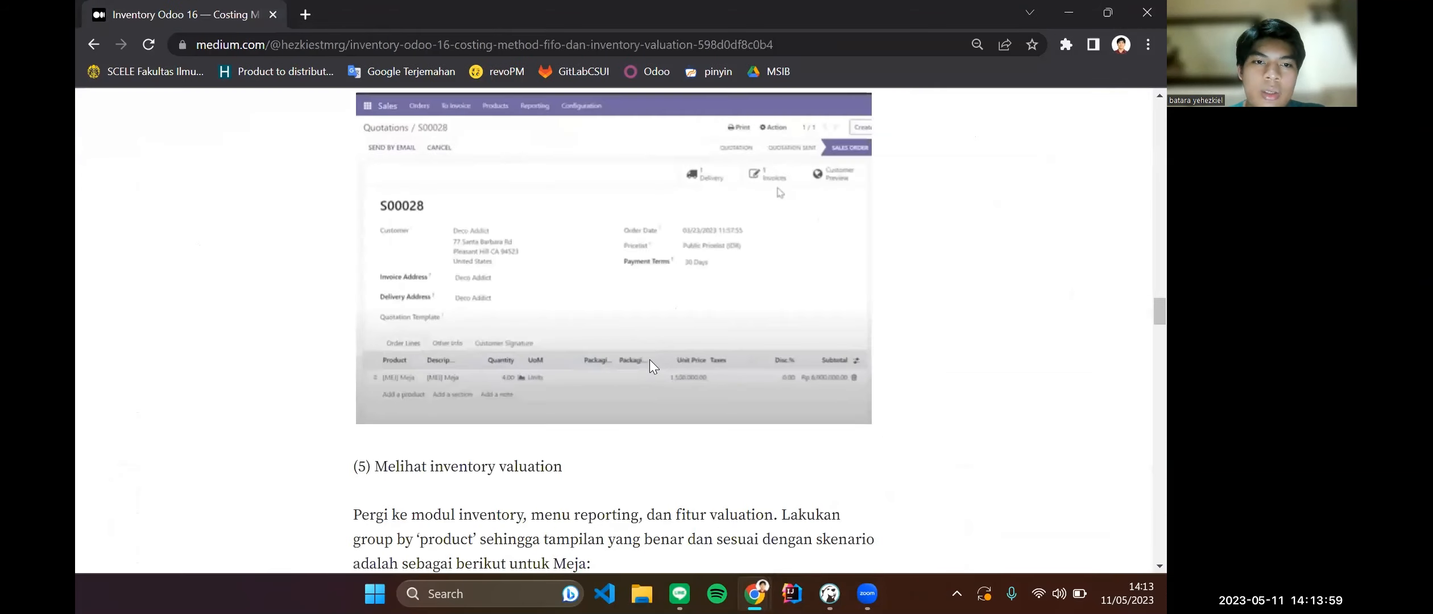
scroll(650, 360, down, 5)
scroll(649, 364, down, 1)
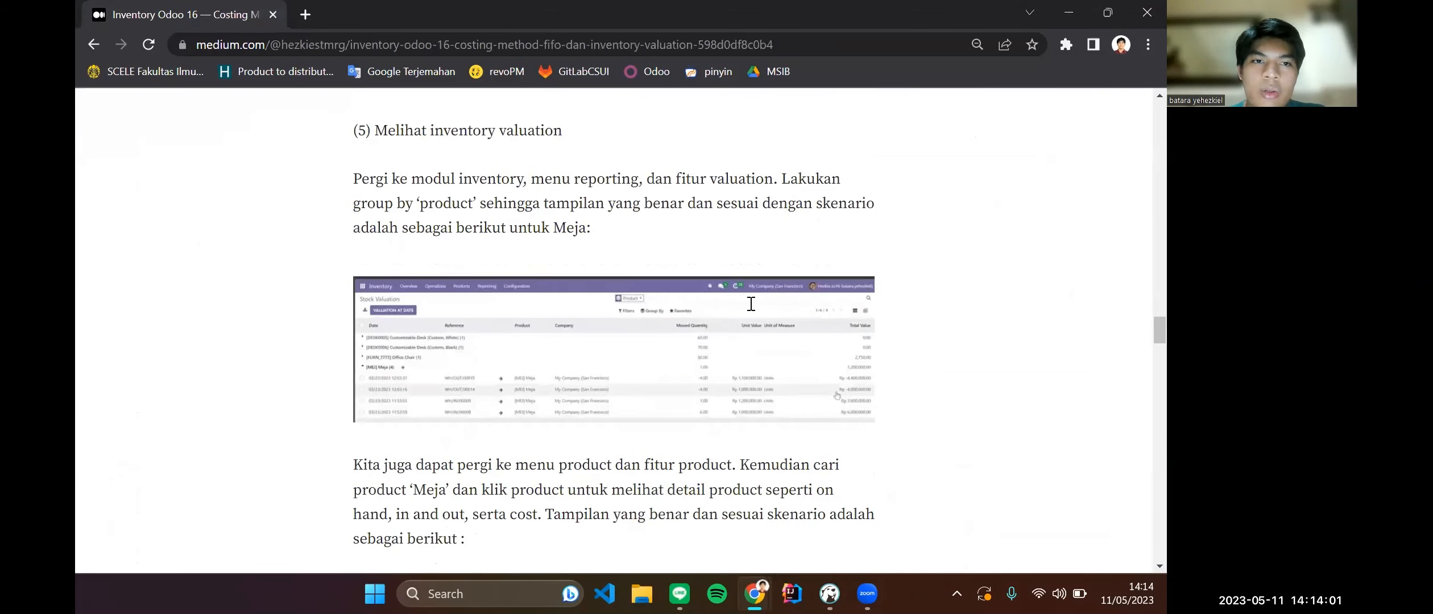
mouse_move(754, 594)
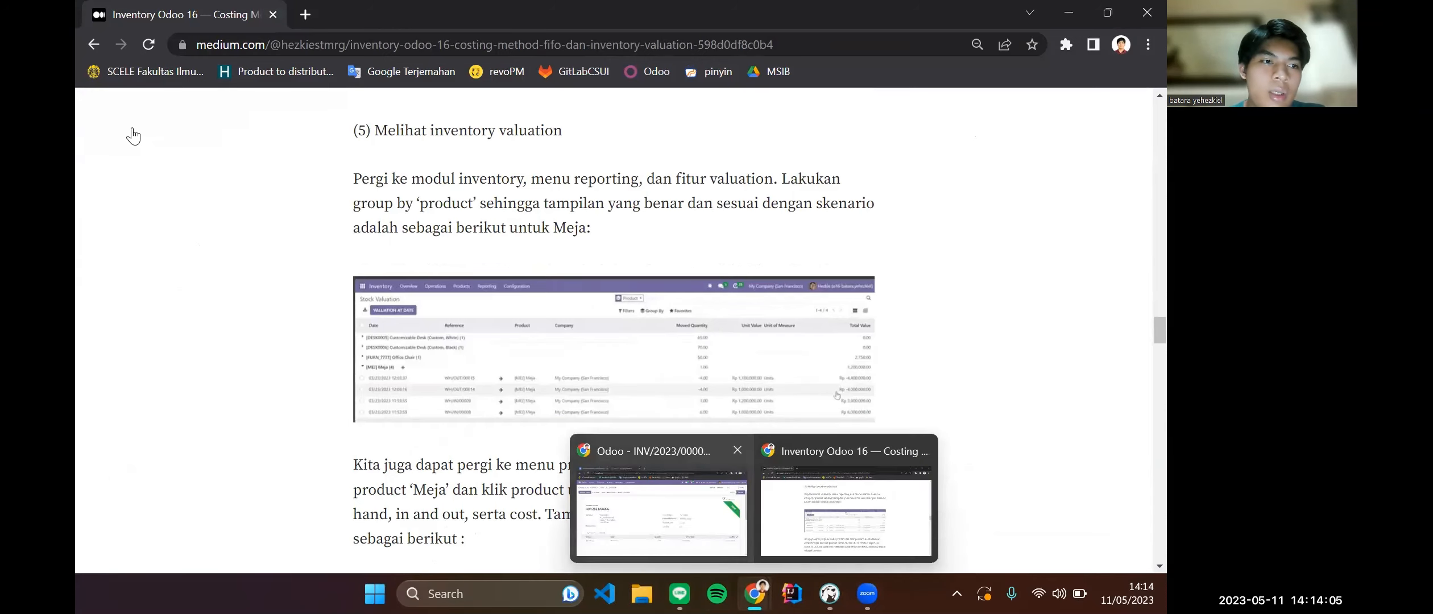
click(662, 505)
click(94, 104)
click(128, 311)
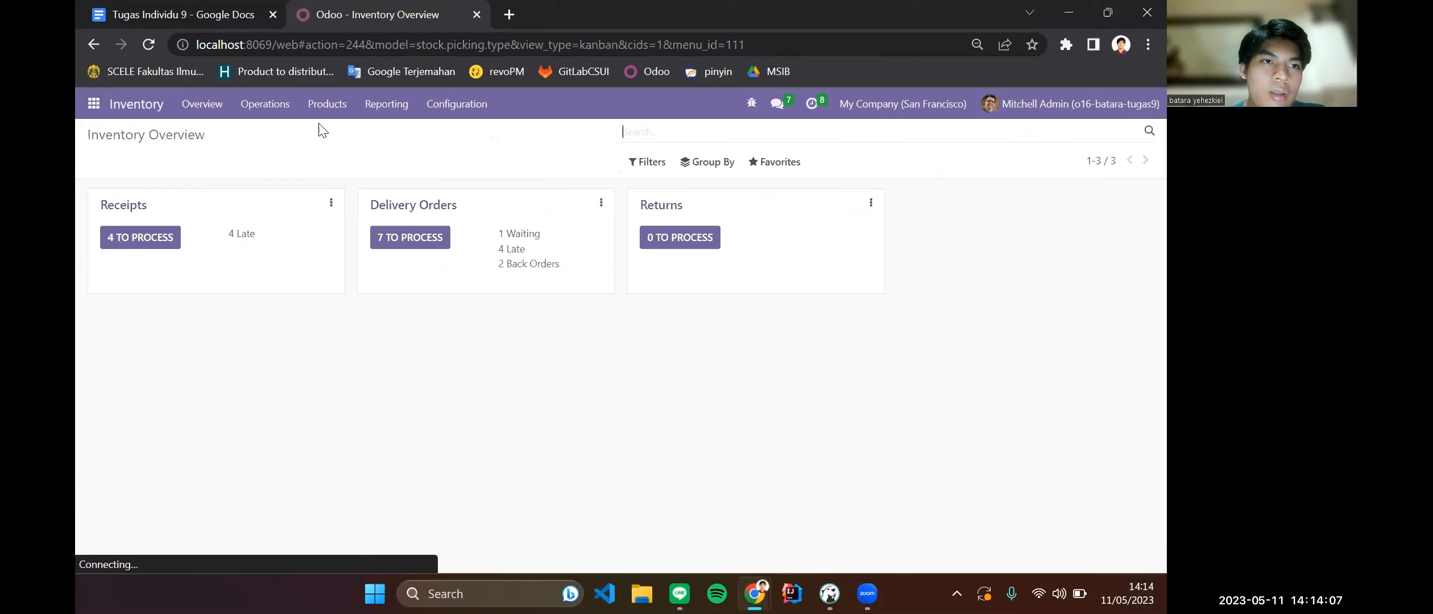
click(427, 107)
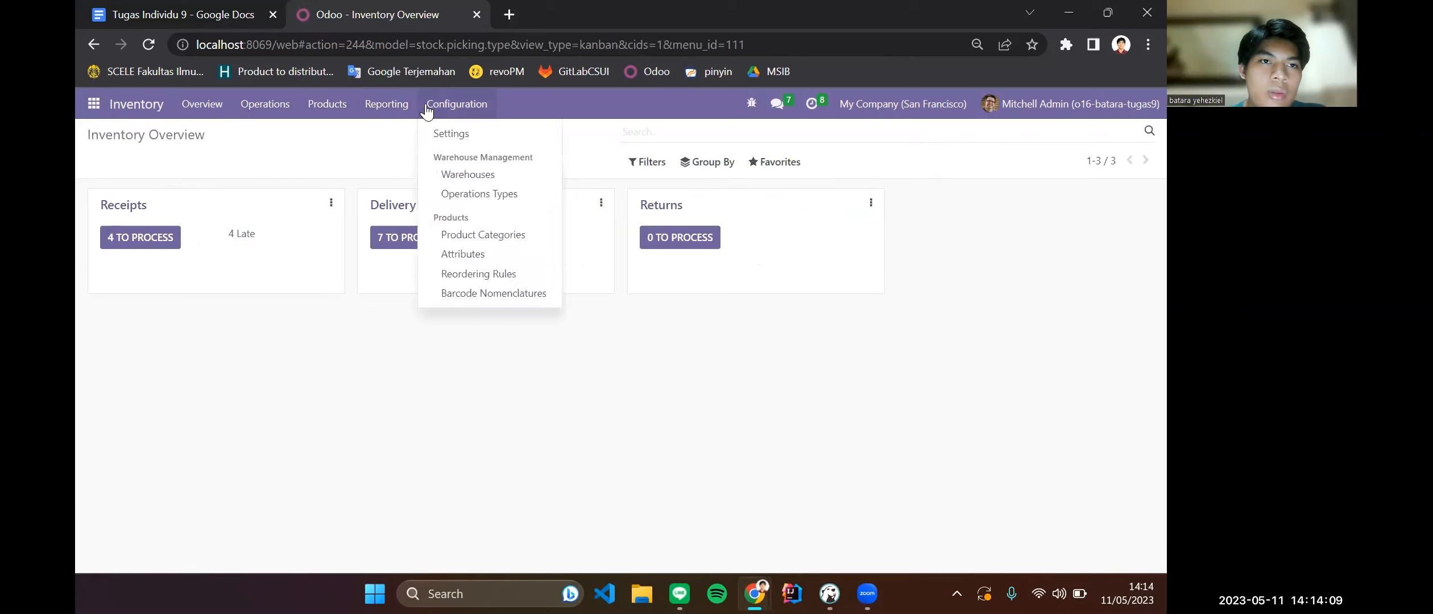
click(426, 108)
click(382, 109)
click(402, 210)
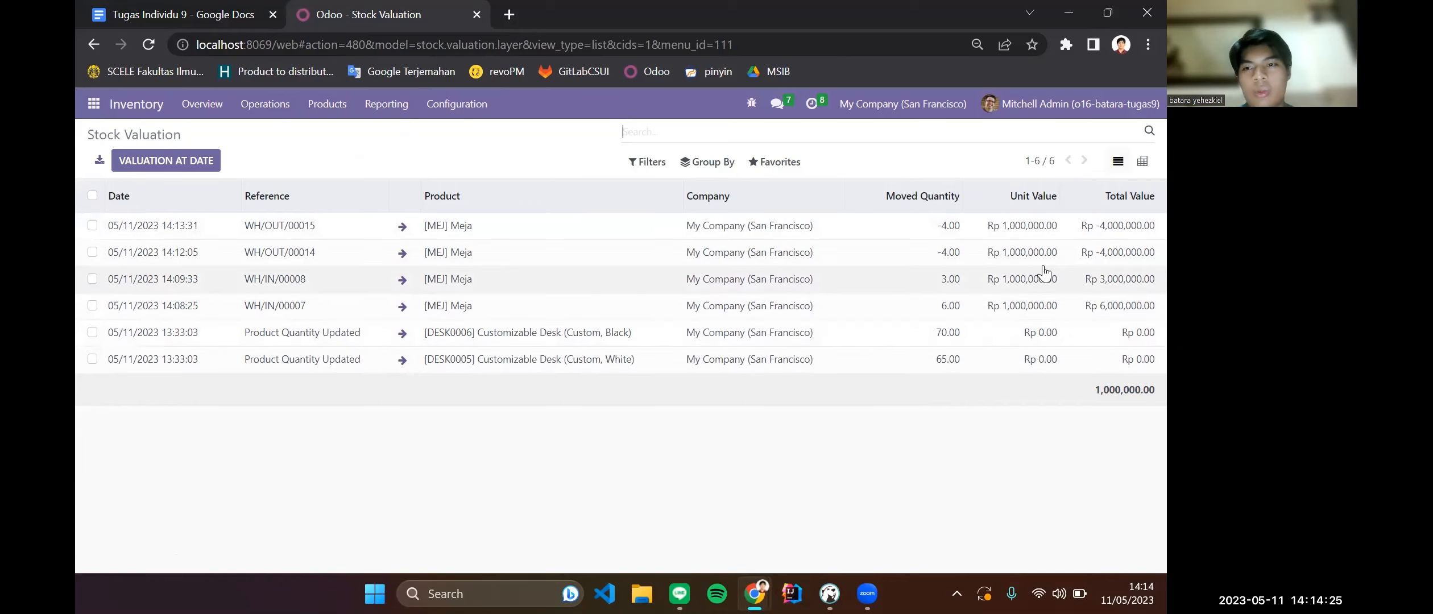
Return to the Medium article, find its expected stock valuation example for Meja and enlarge it for reading.
mouse_move(754, 593)
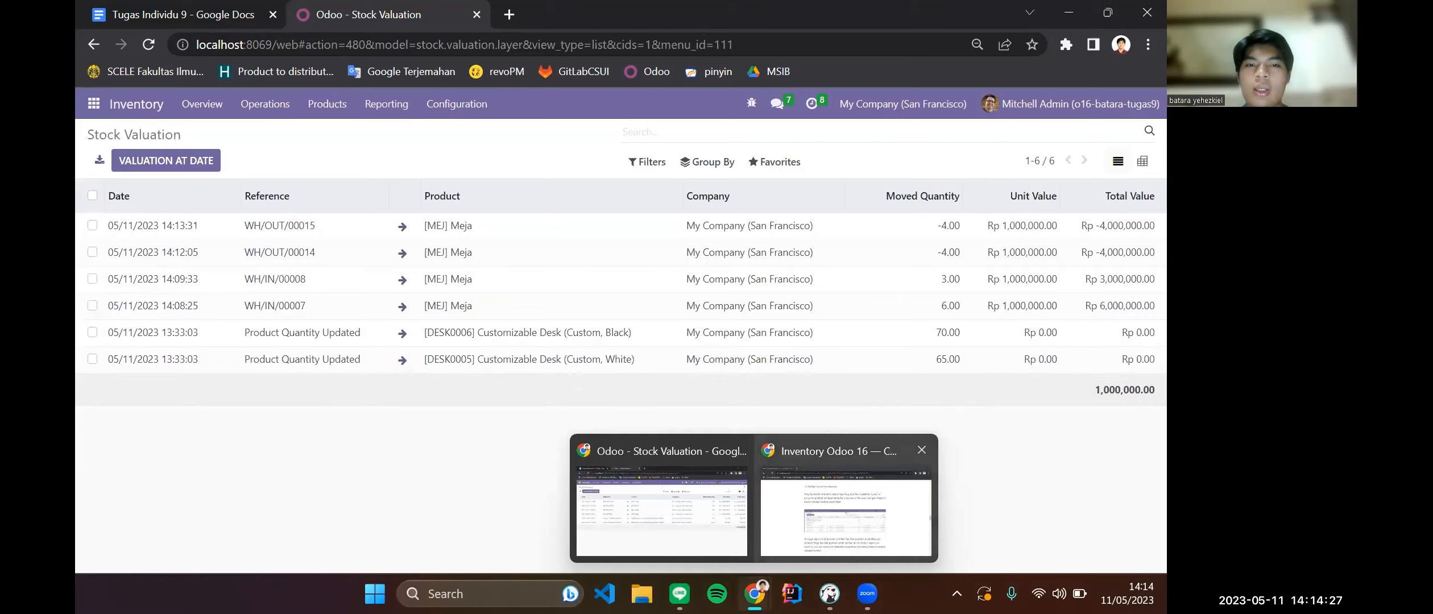
click(846, 501)
scroll(714, 358, down, 9)
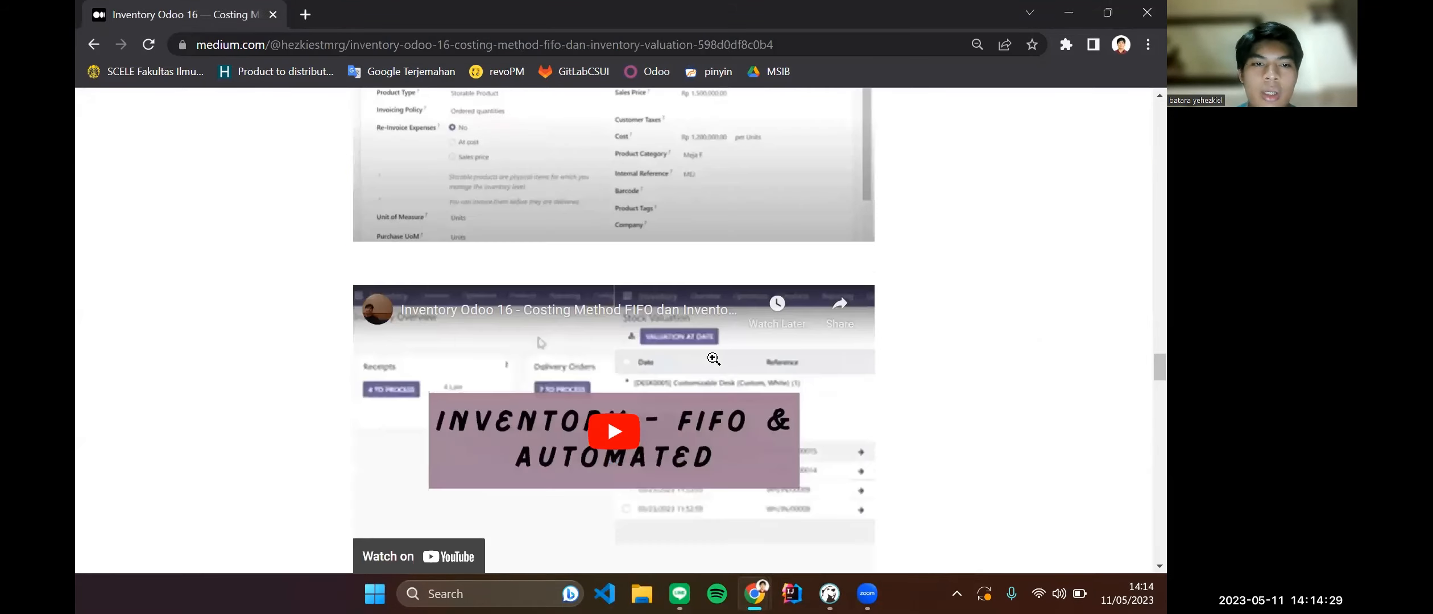
scroll(714, 358, up, 3)
scroll(713, 358, up, 8)
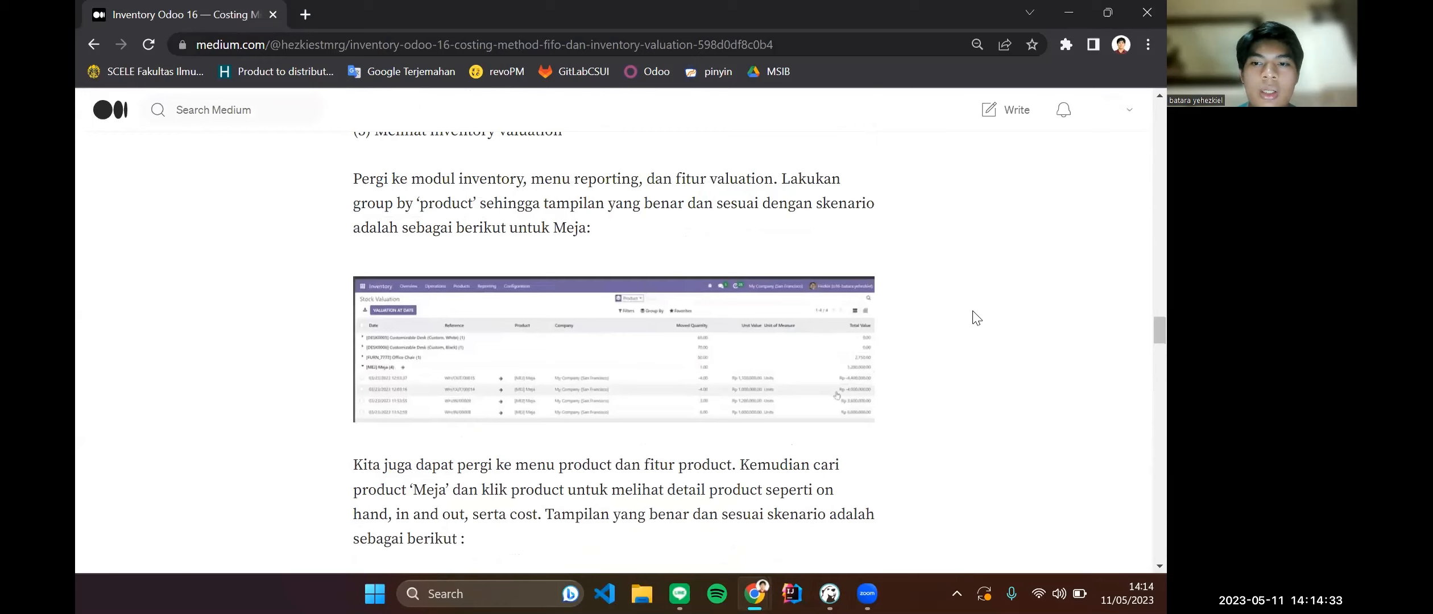
scroll(734, 370, up, 5)
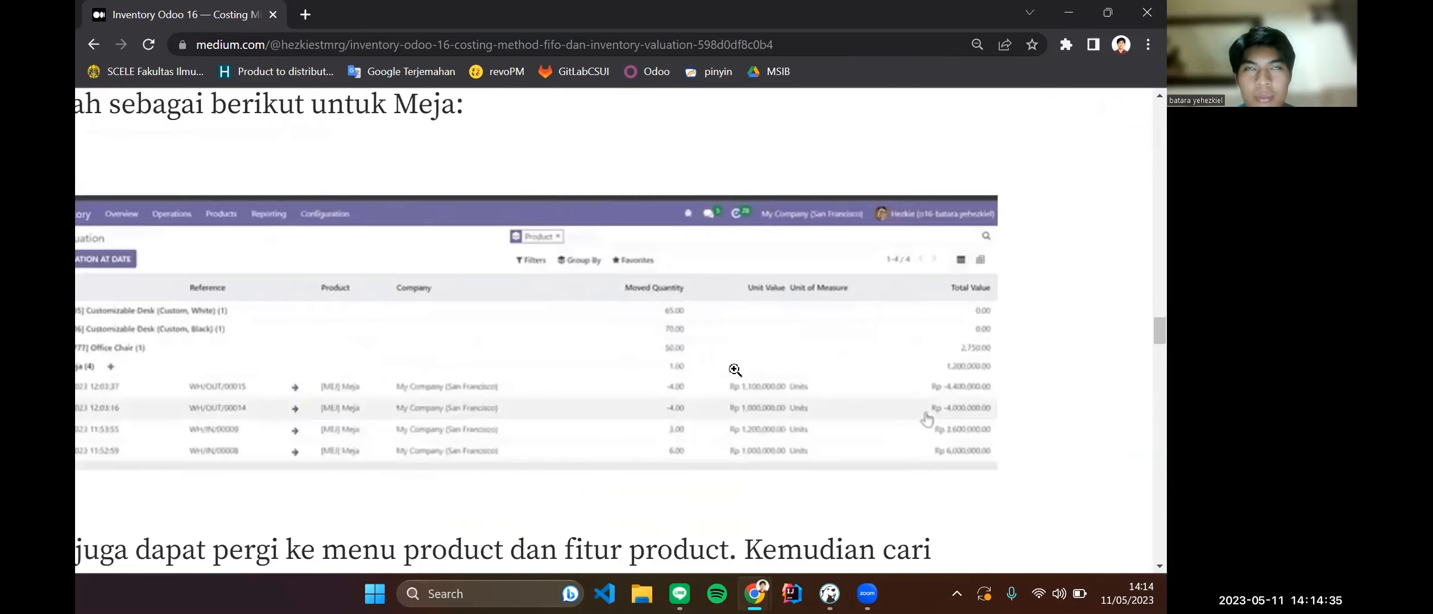
scroll(734, 370, down, 1)
scroll(889, 406, left, 1)
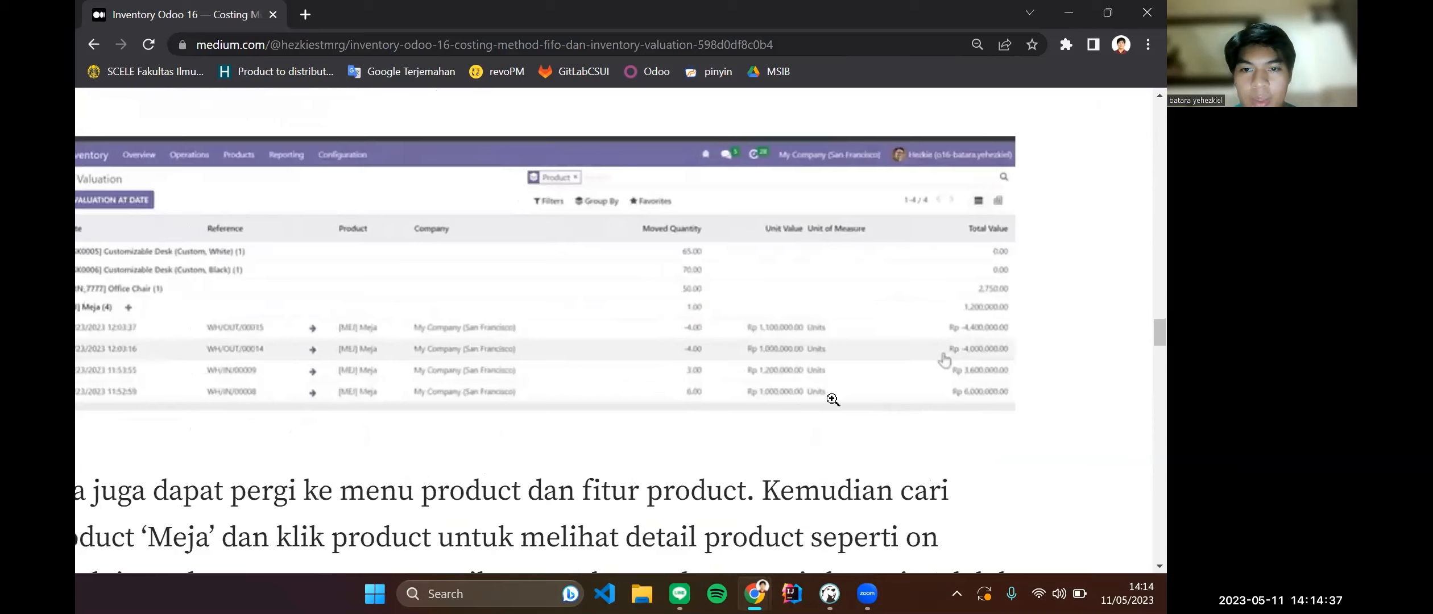
Compare the Meja unit values and total values in Odoo's stock valuation report with those in the article's example.
mouse_move(754, 594)
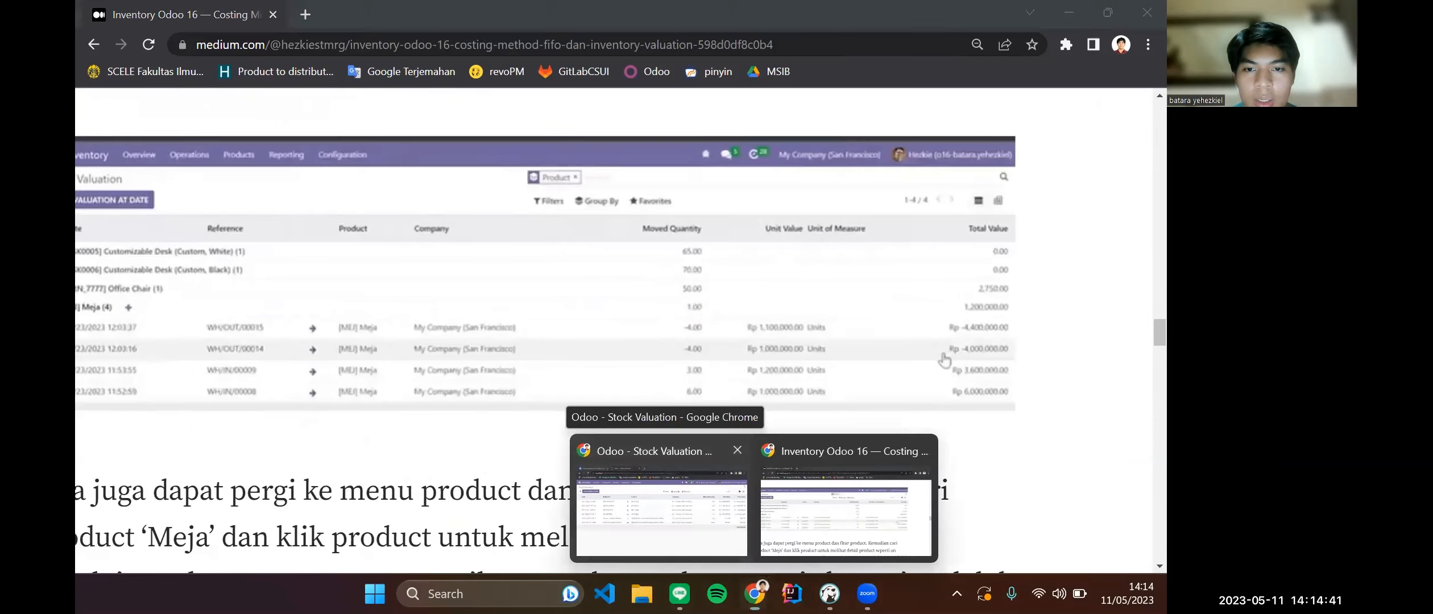
click(662, 506)
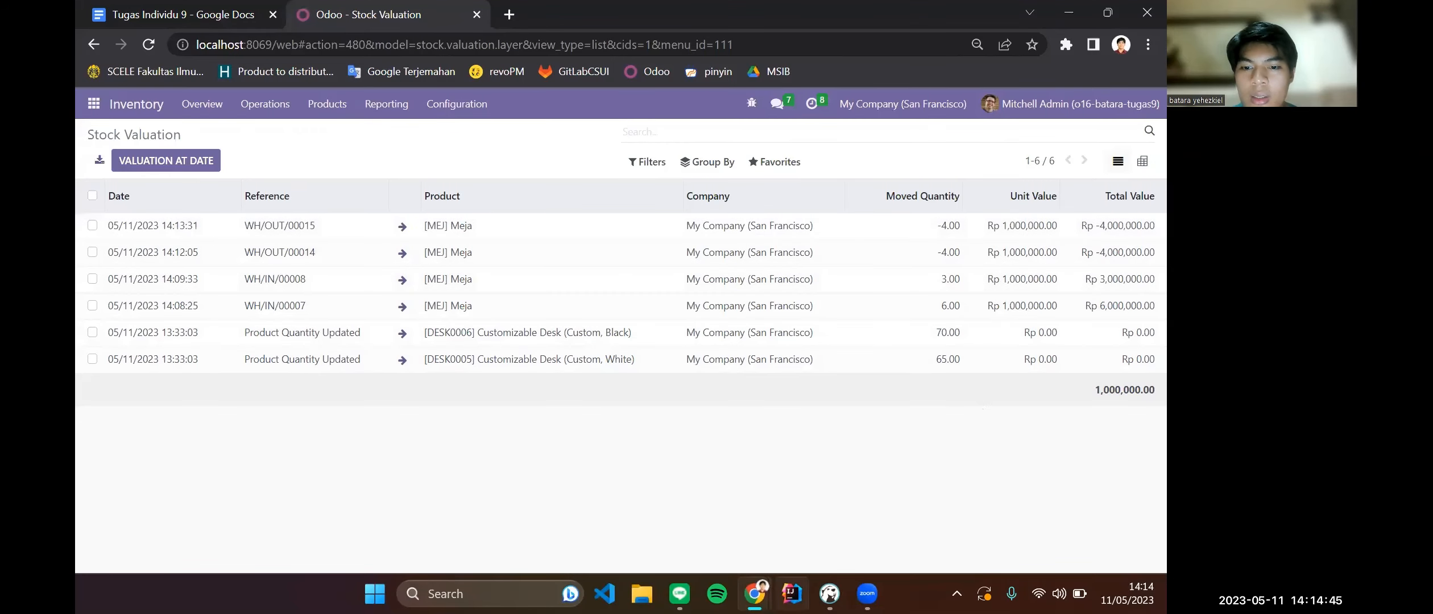
mouse_move(755, 594)
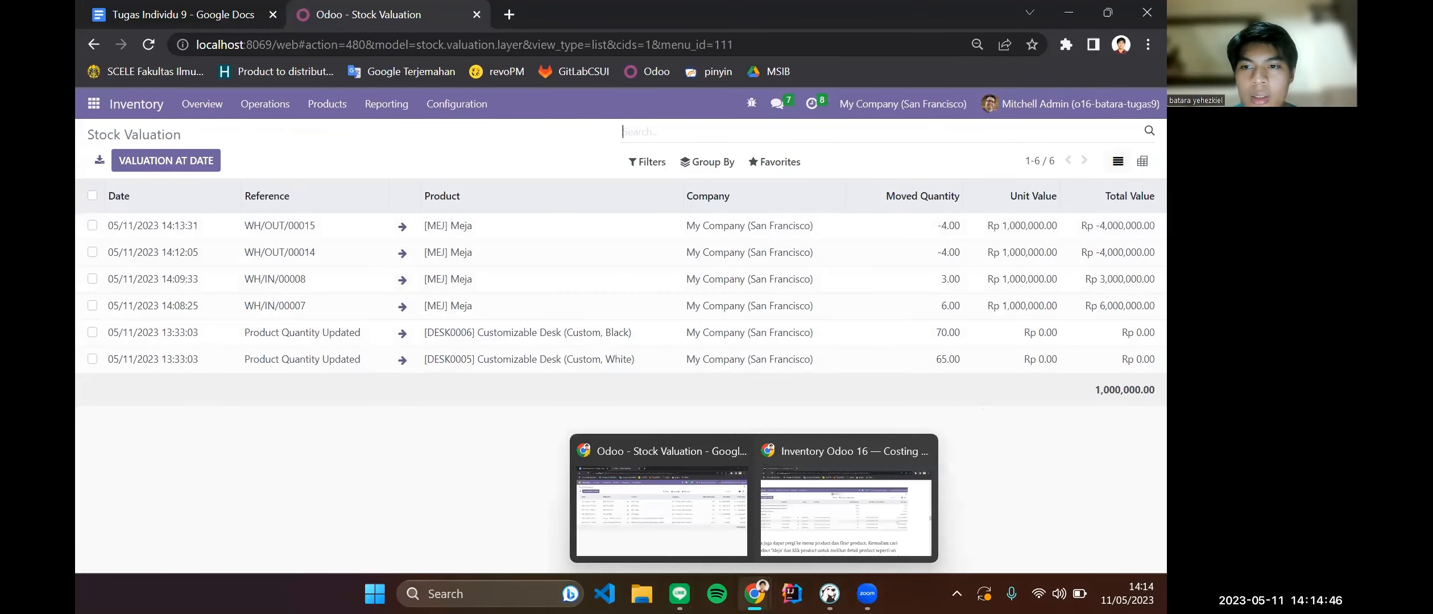
click(808, 503)
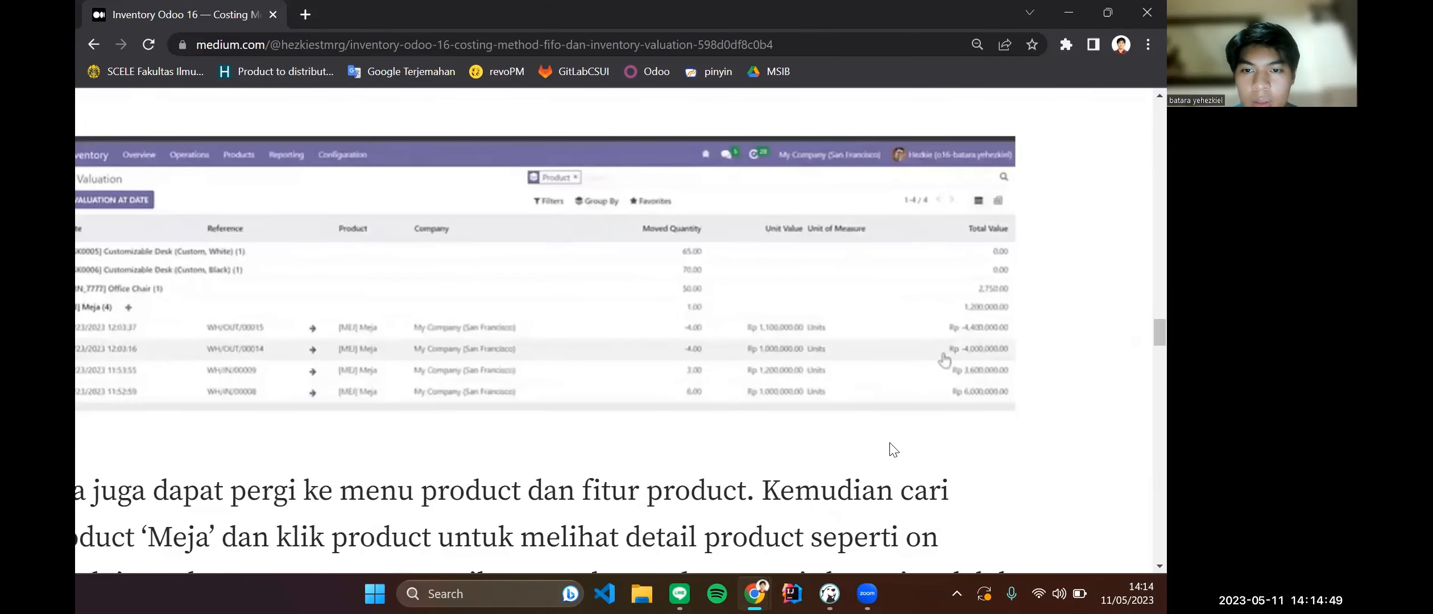
scroll(414, 447, left, 2)
scroll(817, 425, right, 4)
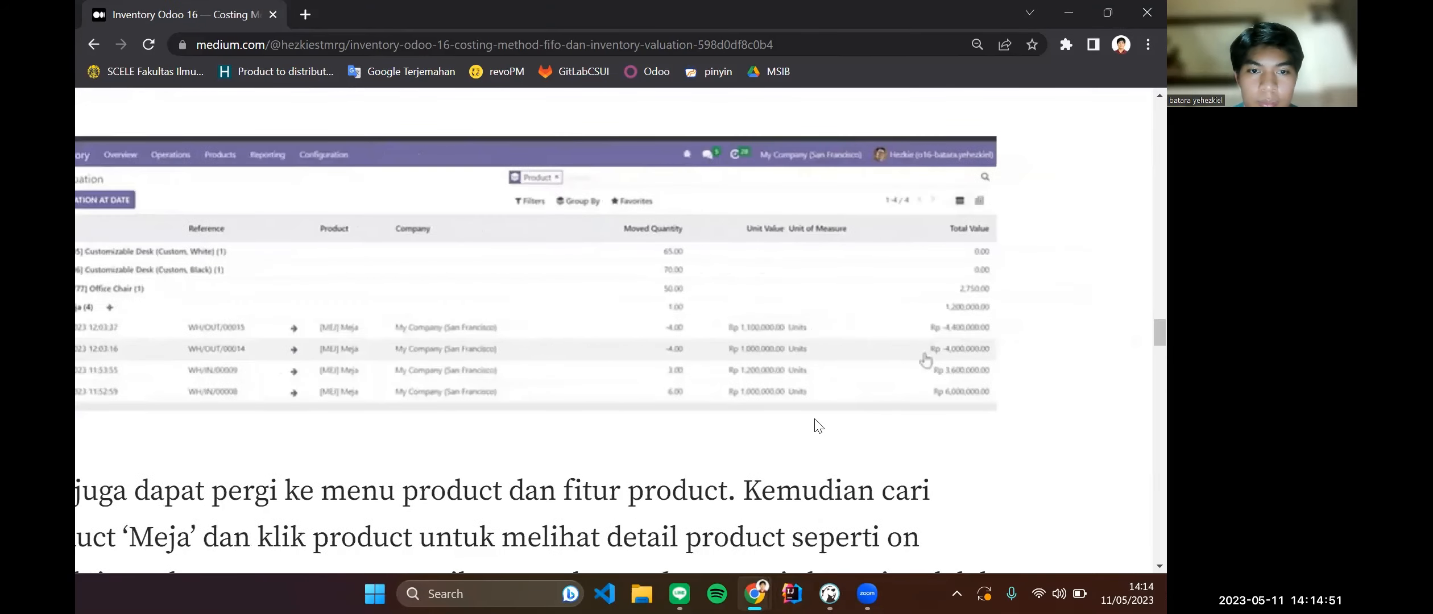
mouse_move(755, 594)
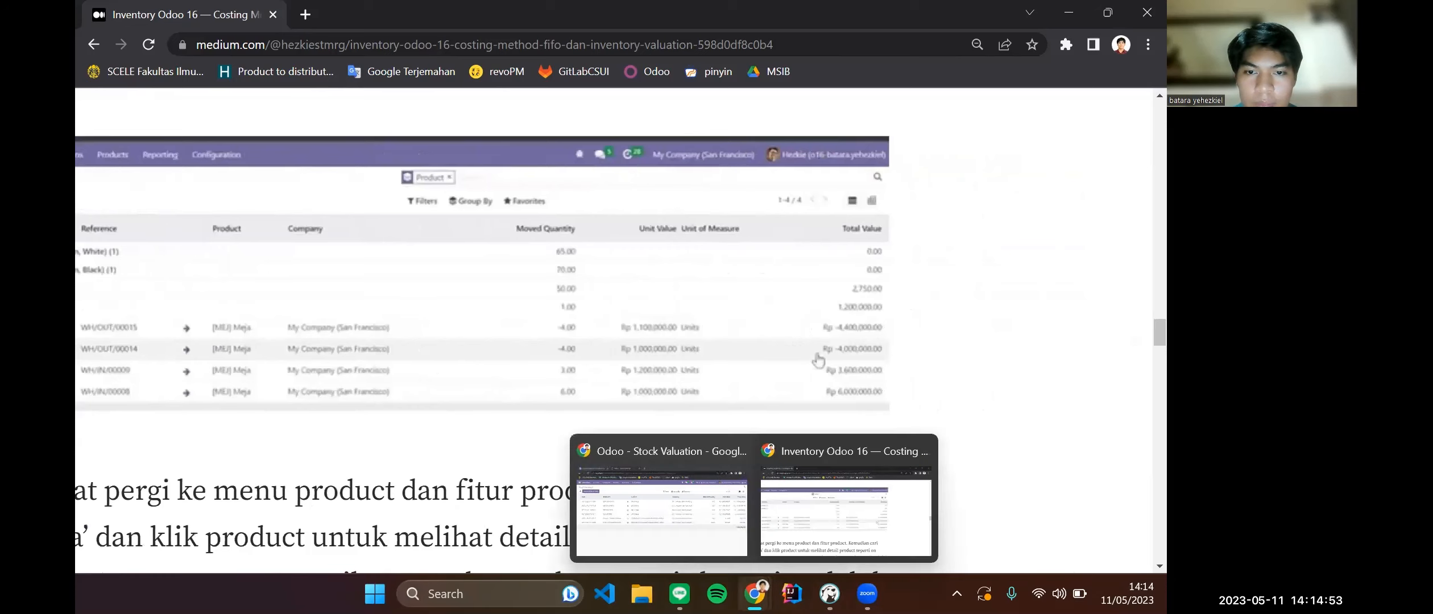
click(669, 505)
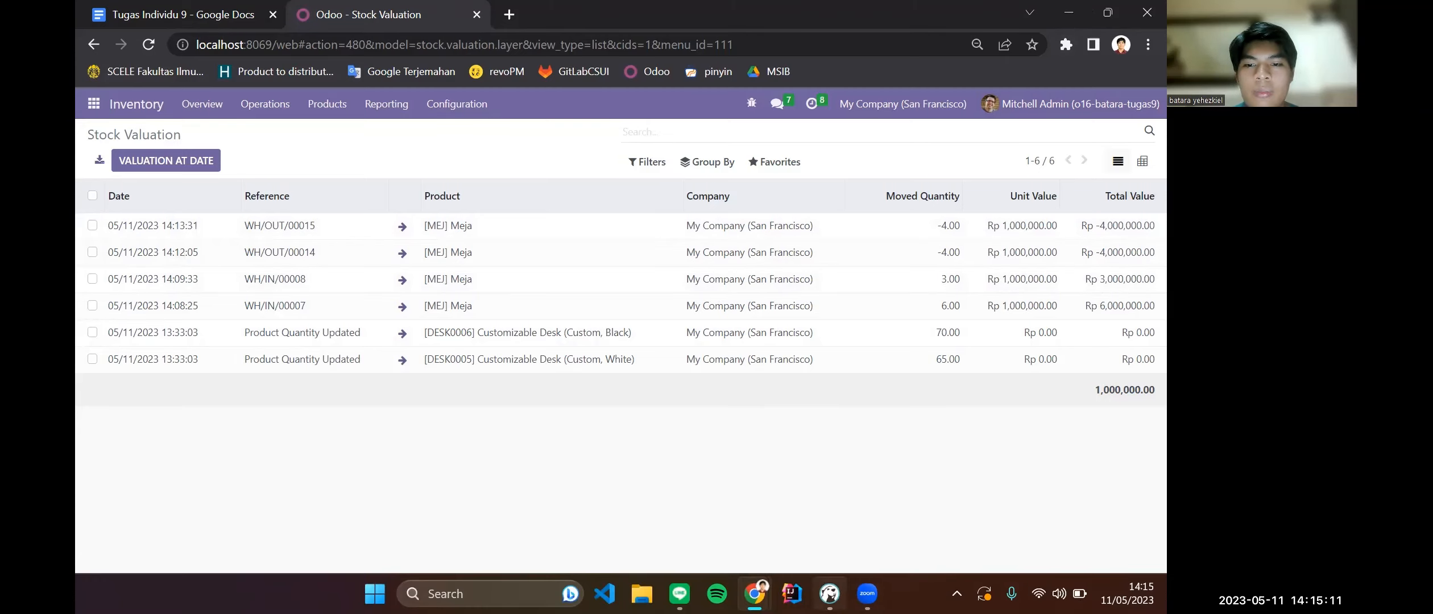
Switch to DBeaver, close the product_category table and refresh the stock_valuation_layer data.
click(829, 593)
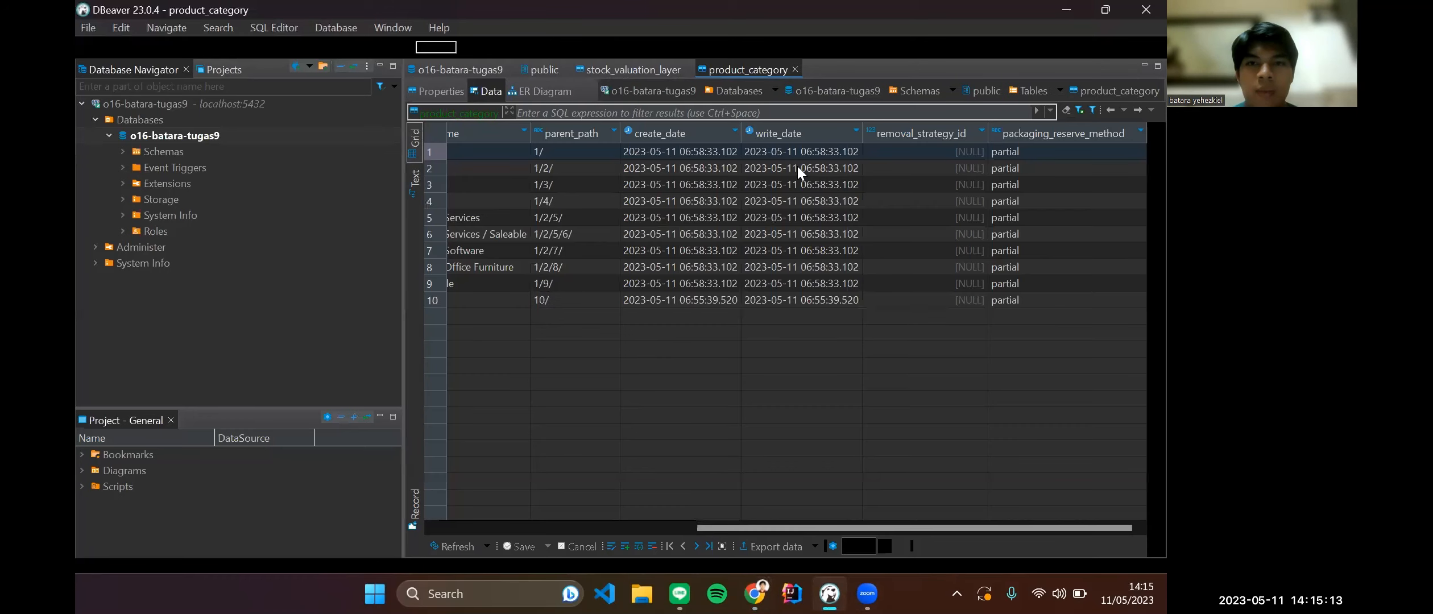
click(646, 74)
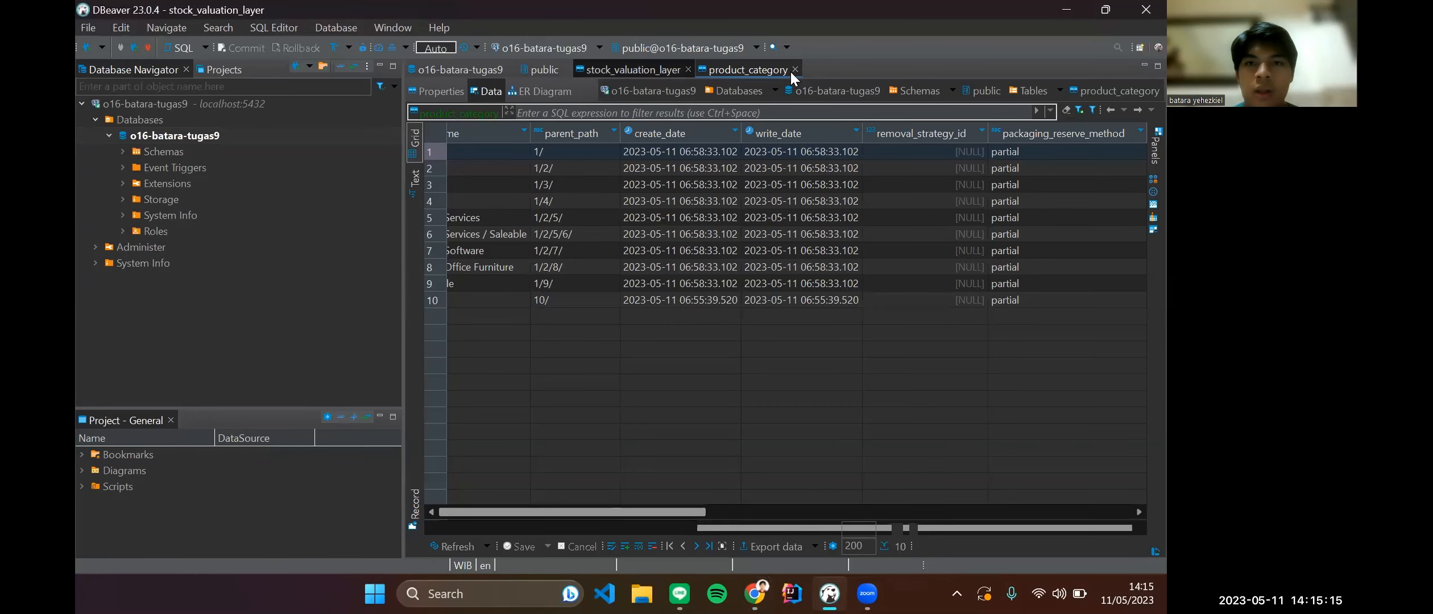
click(795, 70)
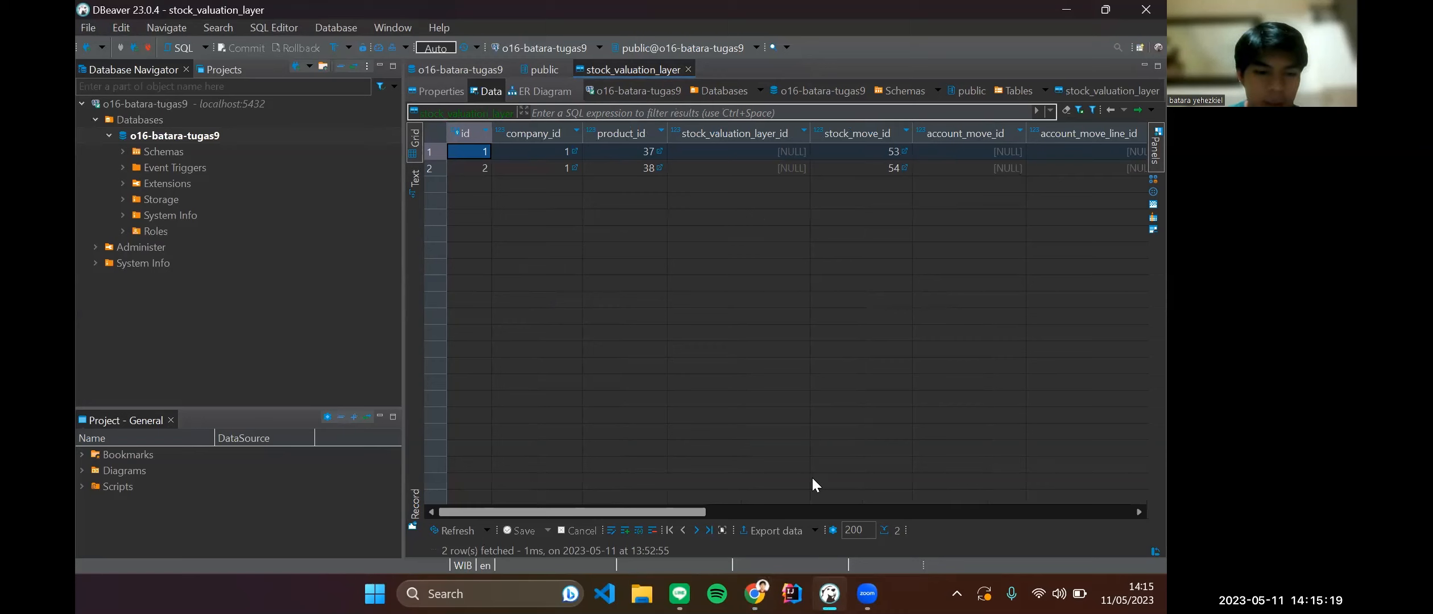
key(F5)
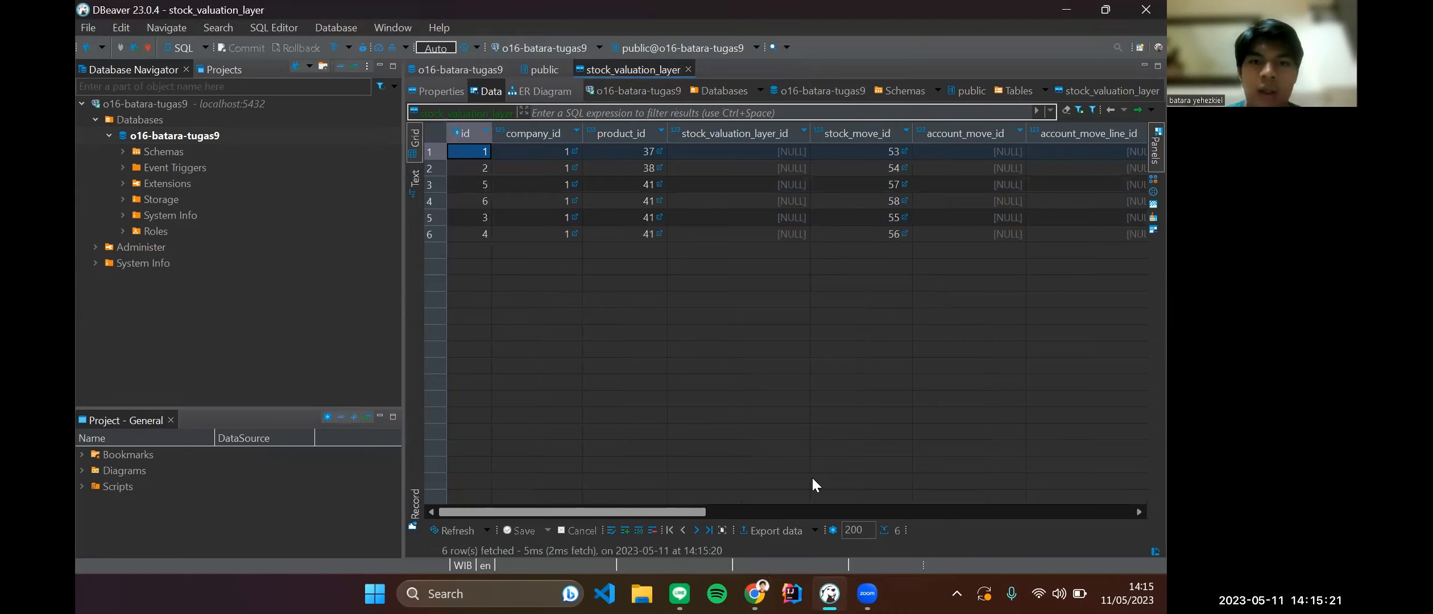
Examine the description, quantity, unit cost and value columns of the Meja rows in stock_valuation_layer.
scroll(847, 262, right, 8)
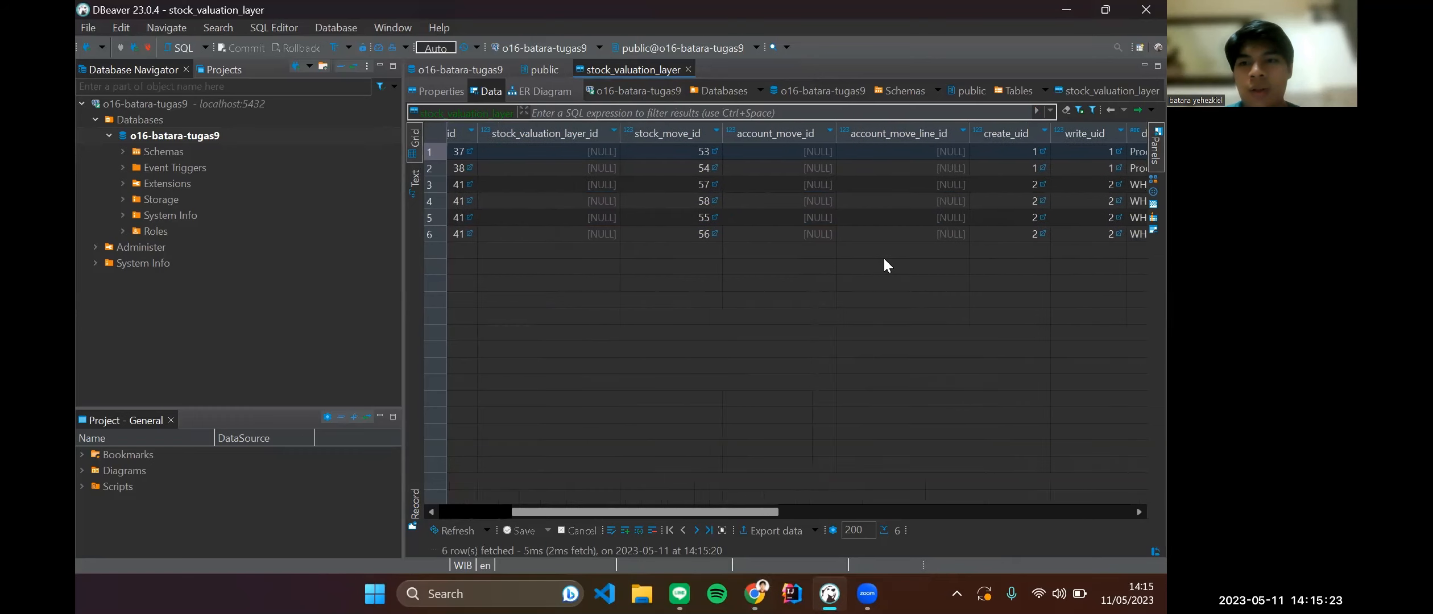
scroll(884, 256, right, 3)
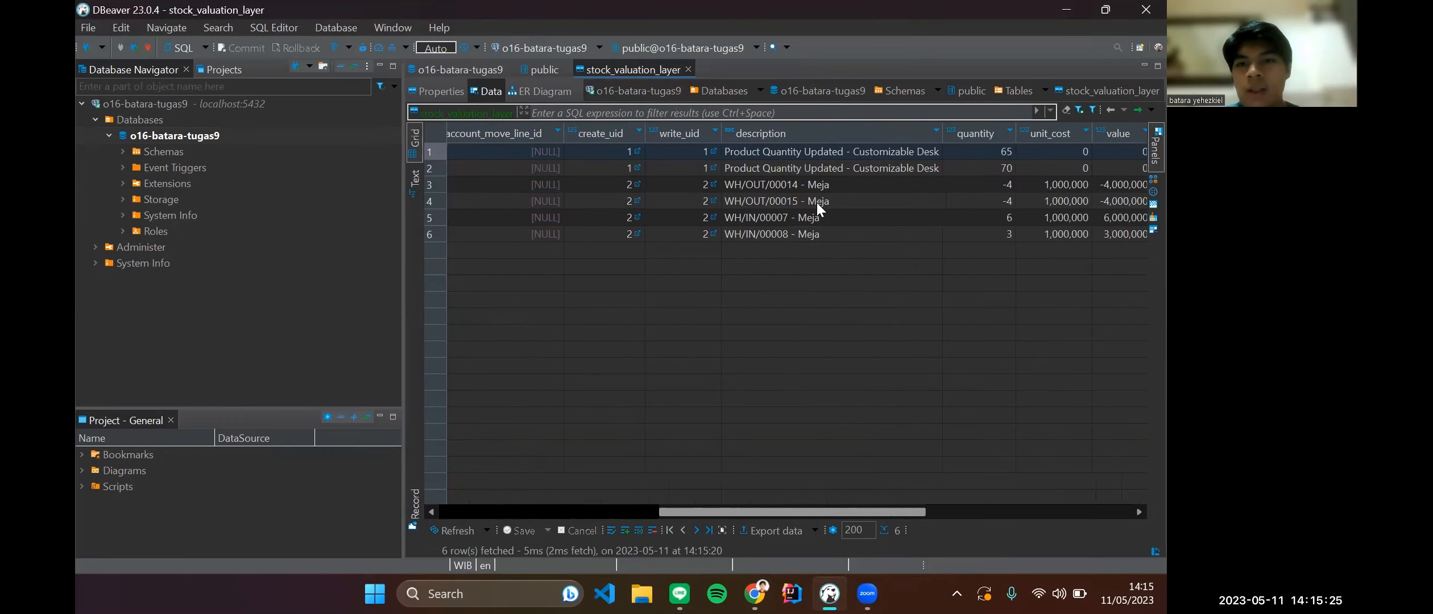
scroll(818, 233, right, 1)
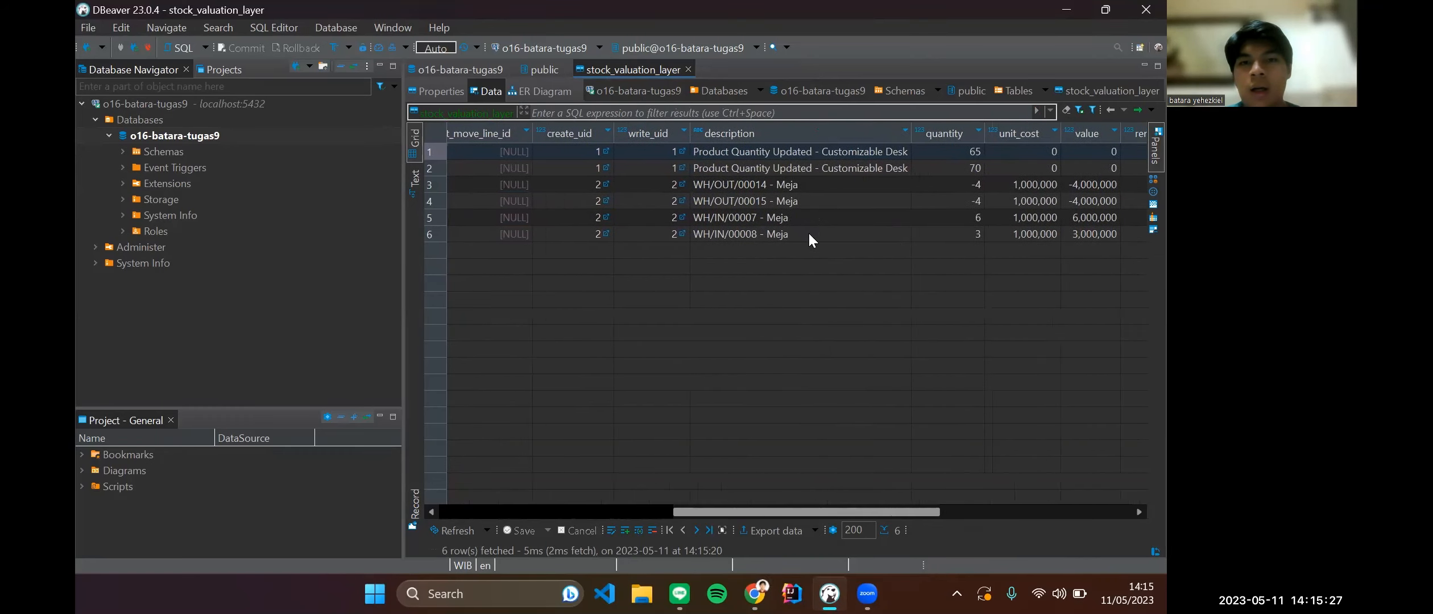
scroll(785, 226, right, 1)
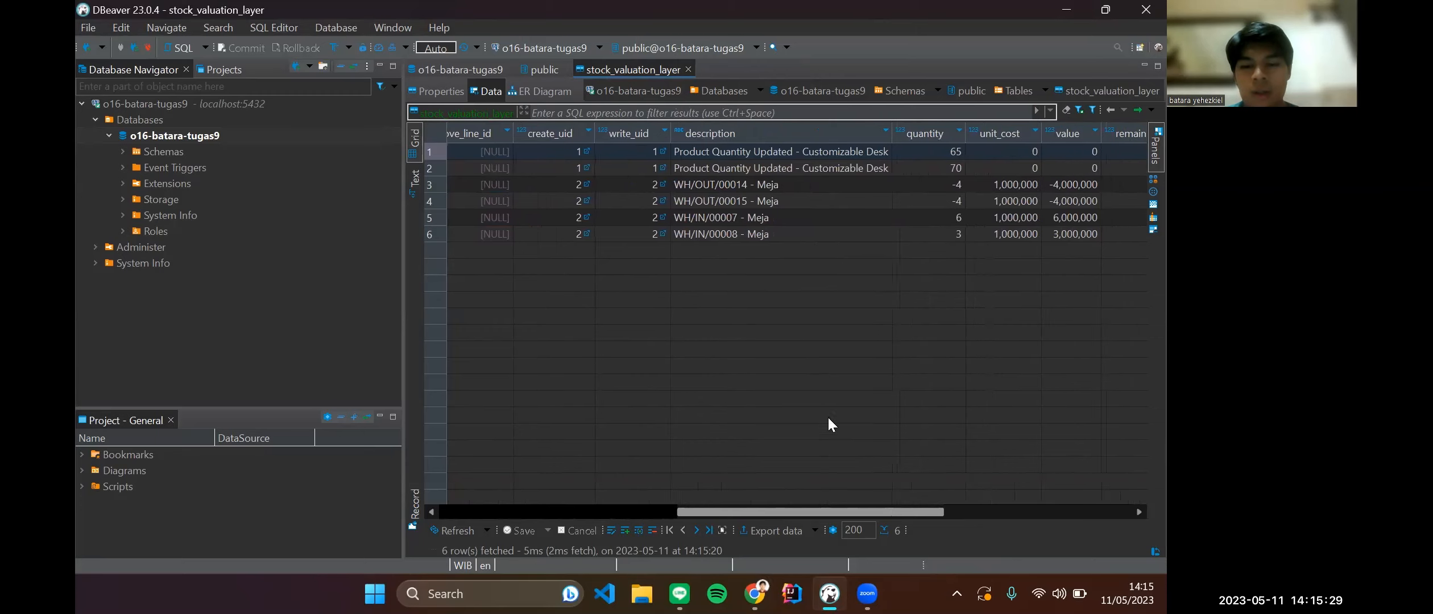